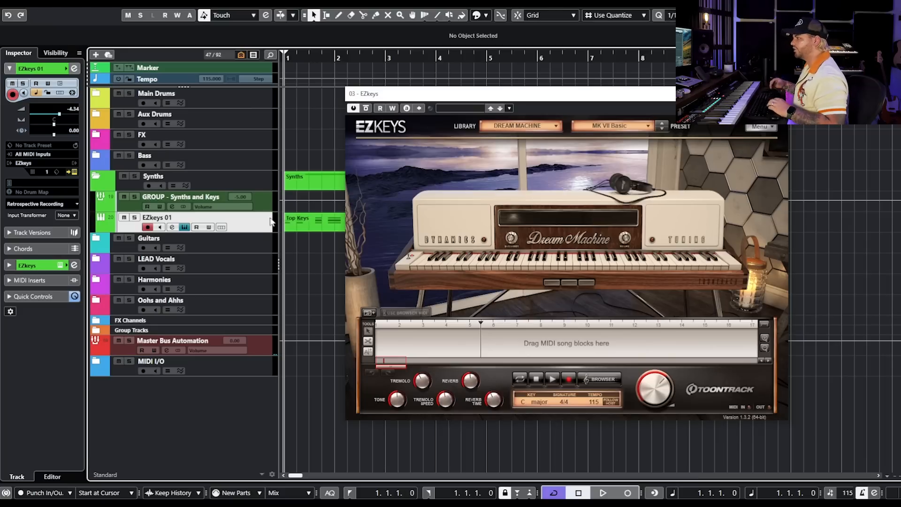
# Play back the Top Keys part through the EZkeys Dream Machine with the MK VII Basic preset
pyautogui.press('space')
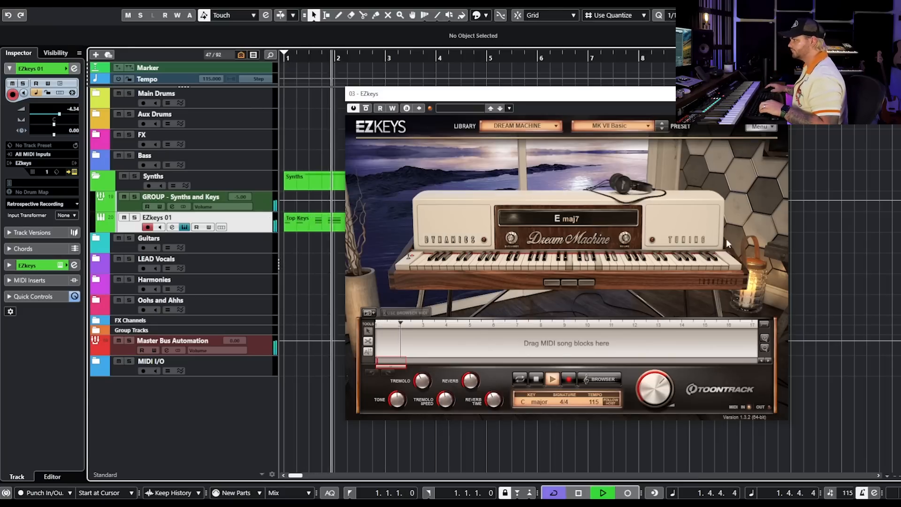
pyautogui.moveTo(607, 100); pyautogui.dragTo(652, 82)
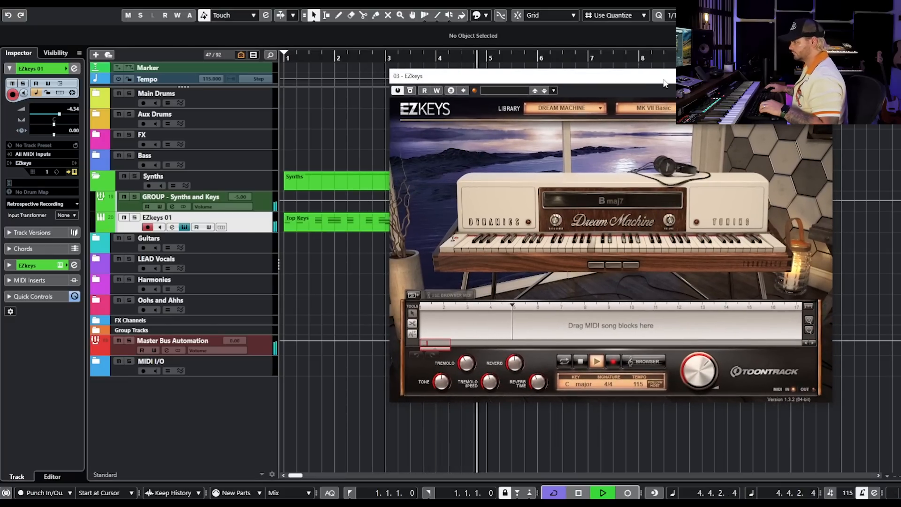
pyautogui.press('space')
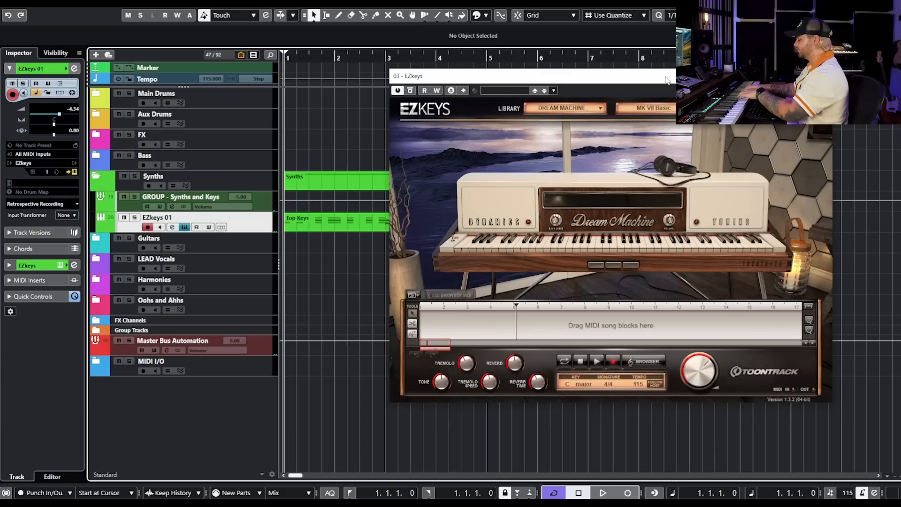
# Inspect the notes of the first Top Keys part in the Key Editor and close the EZkeys window
pyautogui.doubleClick(306, 224)
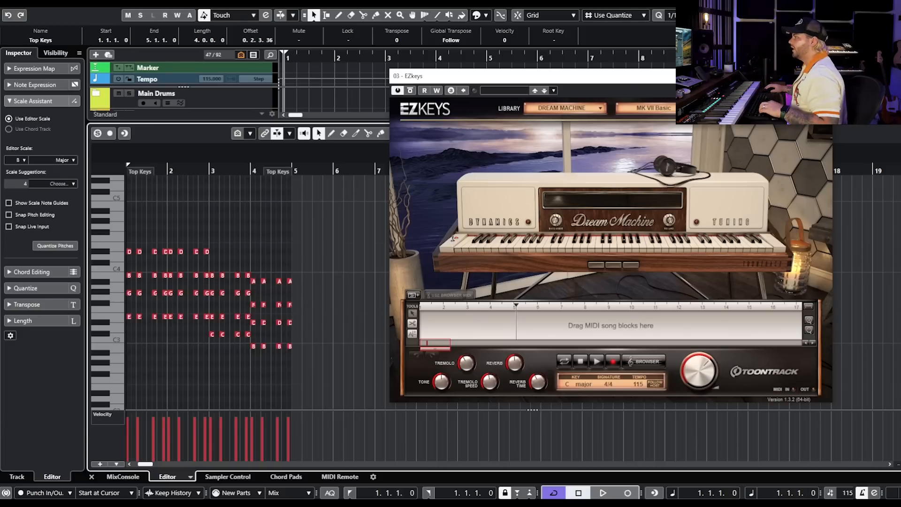
pyautogui.click(822, 76)
pyautogui.press('Return')
pyautogui.click(765, 243)
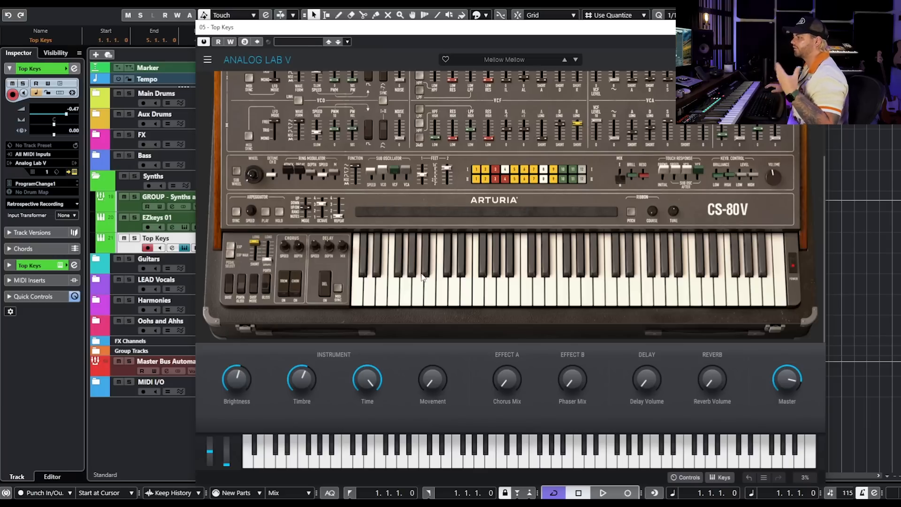
# Start playback and set the CS-80V's delay wet level to about 0.055
pyautogui.moveTo(446, 22)
pyautogui.mouseDown()
pyautogui.moveTo(573, 104)
pyautogui.moveTo(496, 20)
pyautogui.moveTo(471, 20)
pyautogui.moveTo(462, 30)
pyautogui.mouseUp()
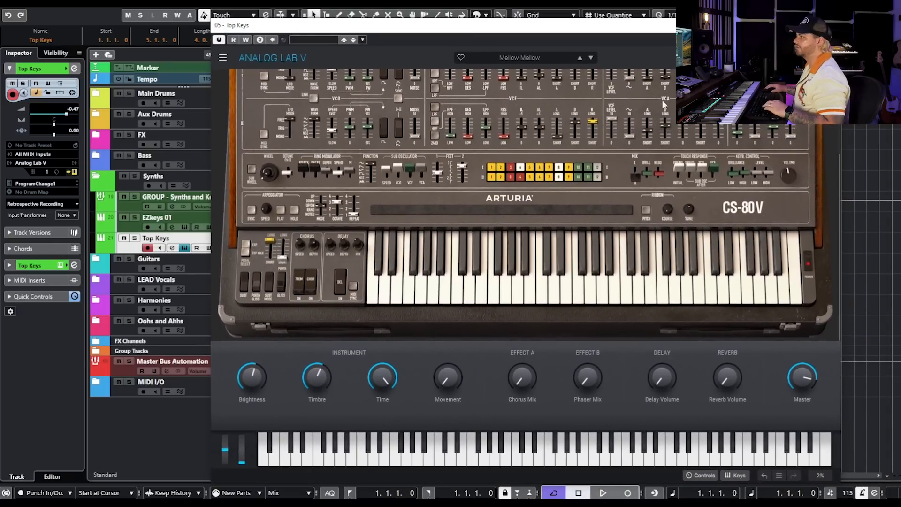
pyautogui.scroll(3, 581, 154)
pyautogui.scroll(-2, 522, 89)
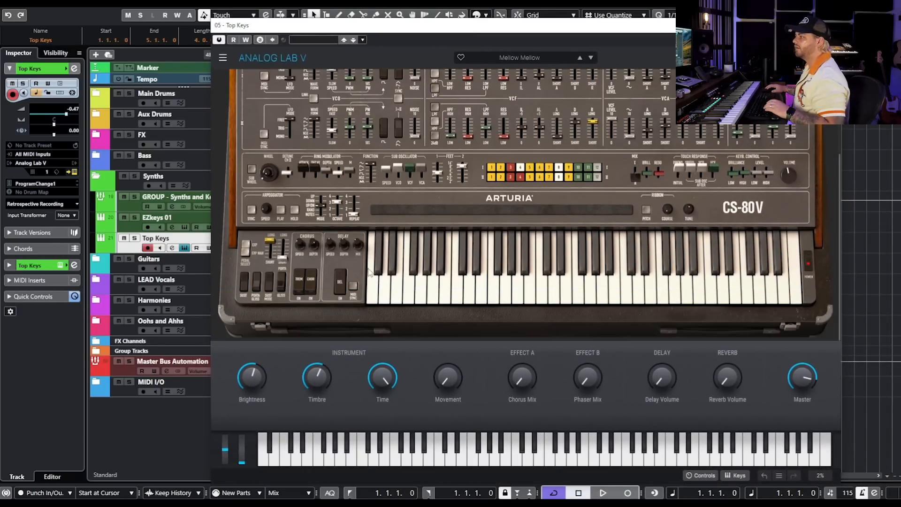
pyautogui.press('space')
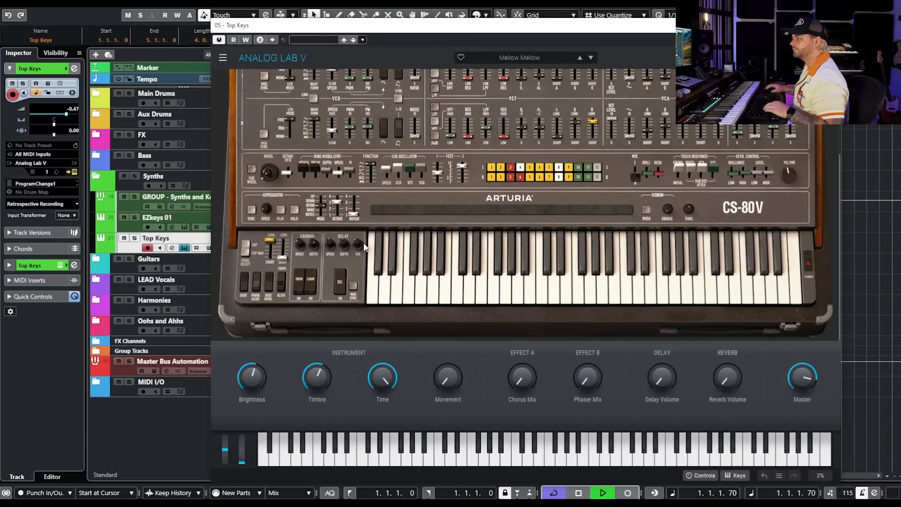
pyautogui.moveTo(359, 246)
pyautogui.moveTo(360, 246); pyautogui.dragTo(360, 256)
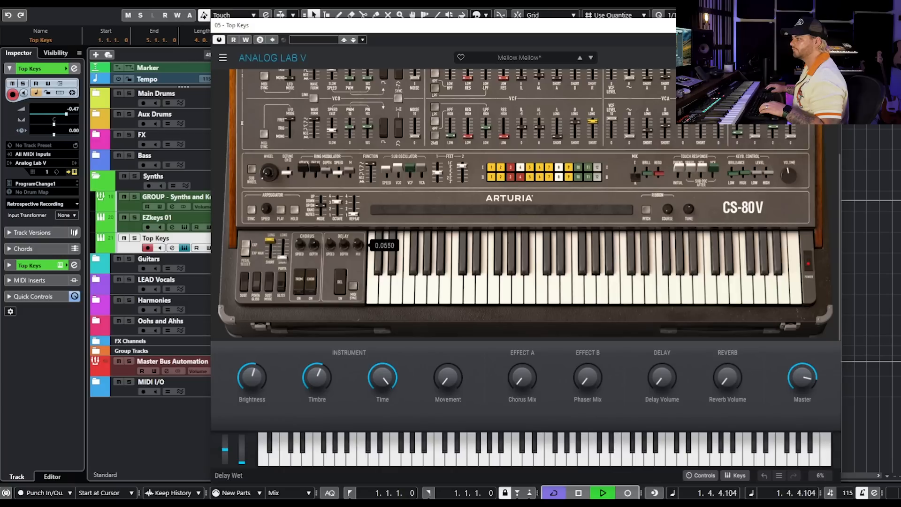
# Lower Brightness, Timbre and Time, set Chorus Mix to about 0.244 and raise Phaser Mix on the CS-80V
pyautogui.moveTo(384, 377); pyautogui.dragTo(384, 422)
pyautogui.moveTo(259, 381); pyautogui.dragTo(259, 392)
pyautogui.moveTo(389, 380); pyautogui.dragTo(390, 367)
pyautogui.moveTo(316, 381); pyautogui.dragTo(316, 386)
pyautogui.moveTo(534, 385); pyautogui.dragTo(534, 363)
pyautogui.moveTo(596, 381); pyautogui.dragTo(595, 362)
pyautogui.moveTo(531, 382); pyautogui.dragTo(532, 384)
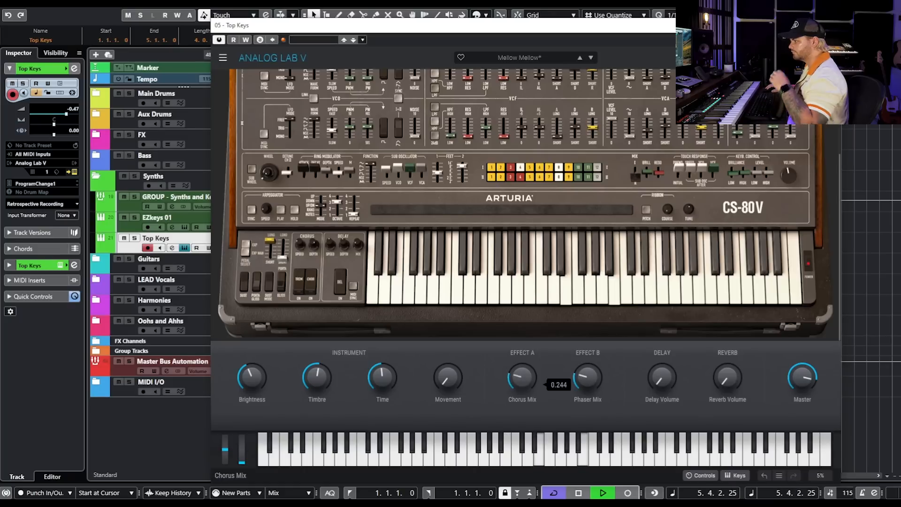
# Fine-tune the CS-80V's delay wet level and stop playback
pyautogui.moveTo(358, 244); pyautogui.dragTo(359, 246)
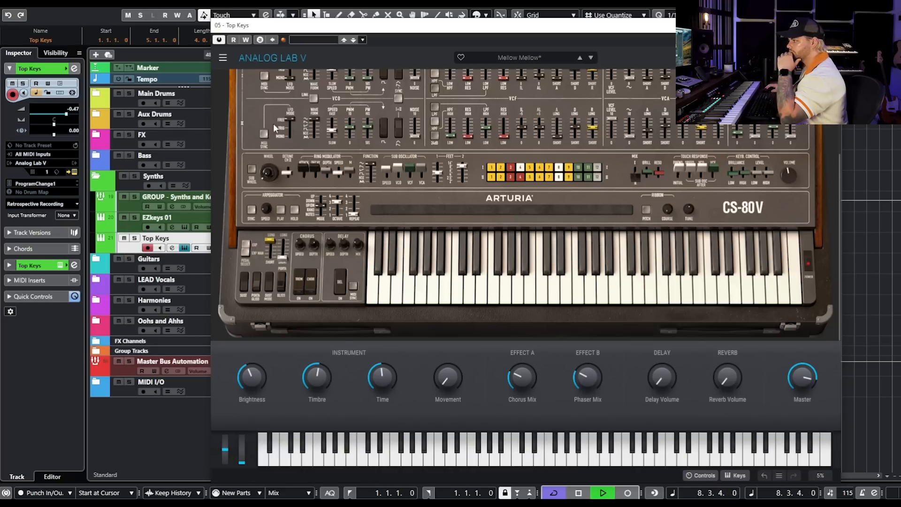
pyautogui.press('space')
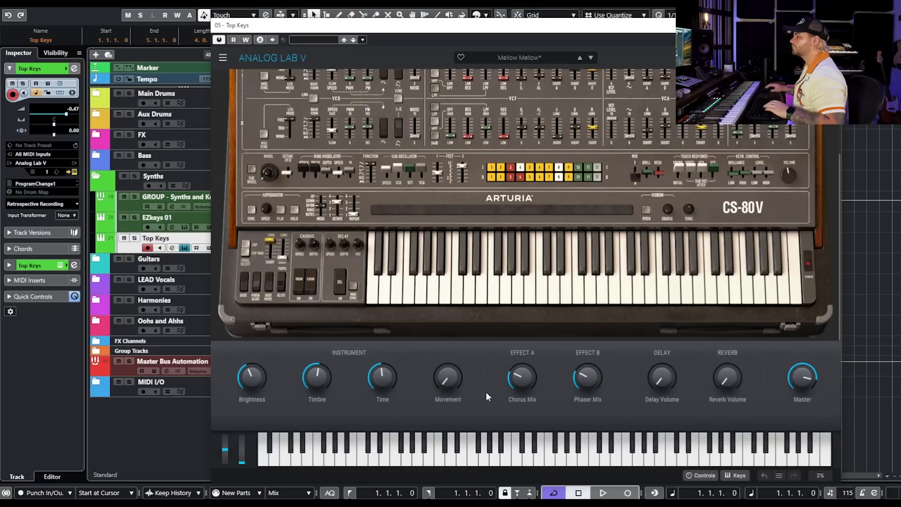
pyautogui.moveTo(358, 244); pyautogui.dragTo(358, 248)
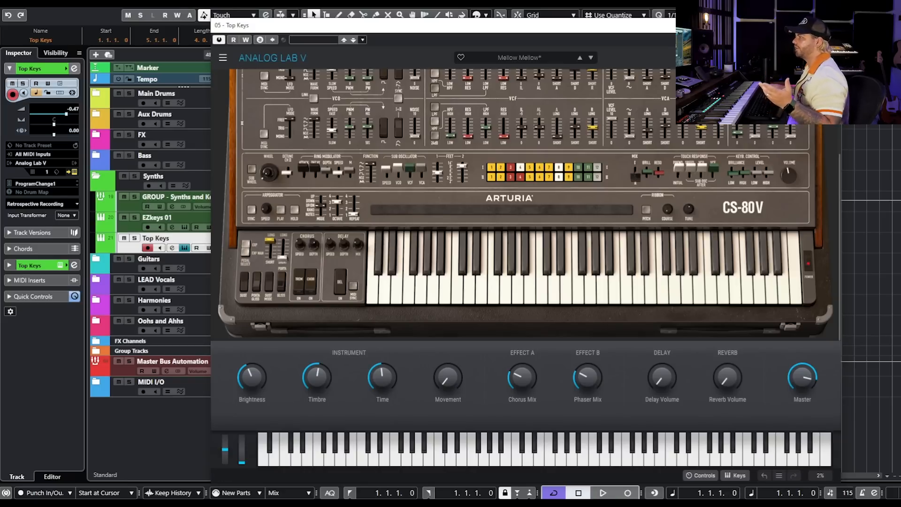
# Close the Analog Lab V window and play back the Top Keys parts in the arrangement
pyautogui.click(830, 25)
pyautogui.click(734, 275)
pyautogui.press('g')
pyautogui.press('g')
pyautogui.press('g')
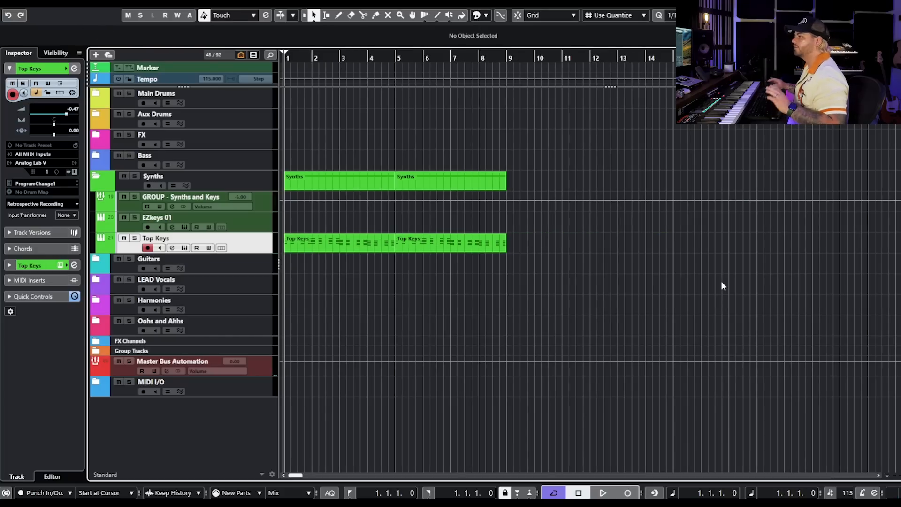
pyautogui.press('space')
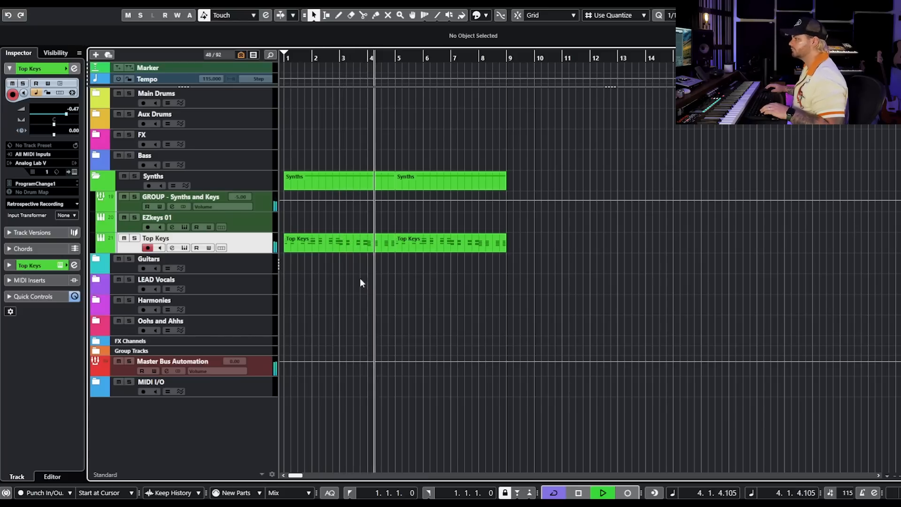
pyautogui.press('space')
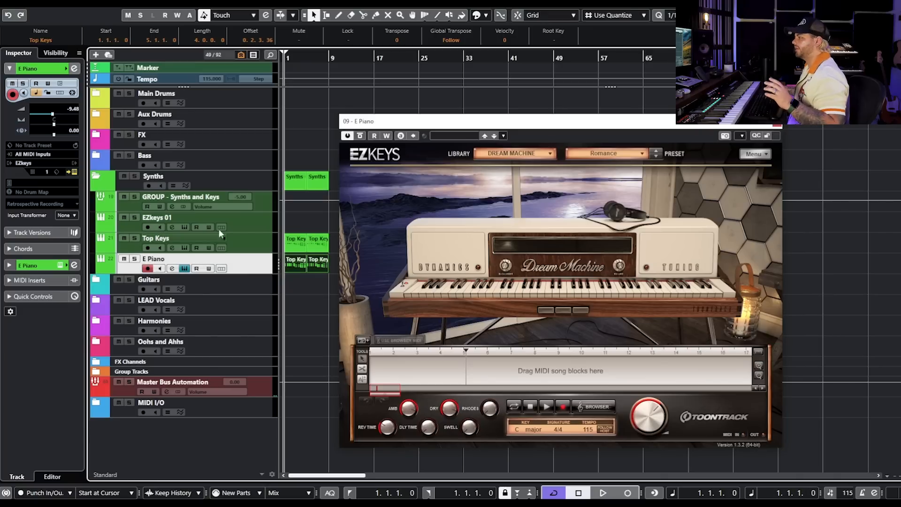
# Solo the E Piano track and play it back with the Romance preset in EZkeys
pyautogui.click(134, 259)
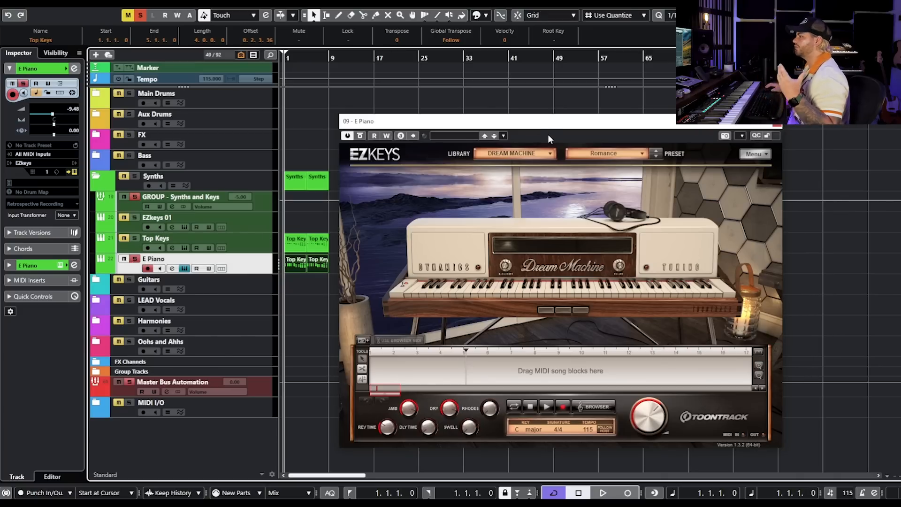
pyautogui.click(611, 155)
pyautogui.click(678, 128)
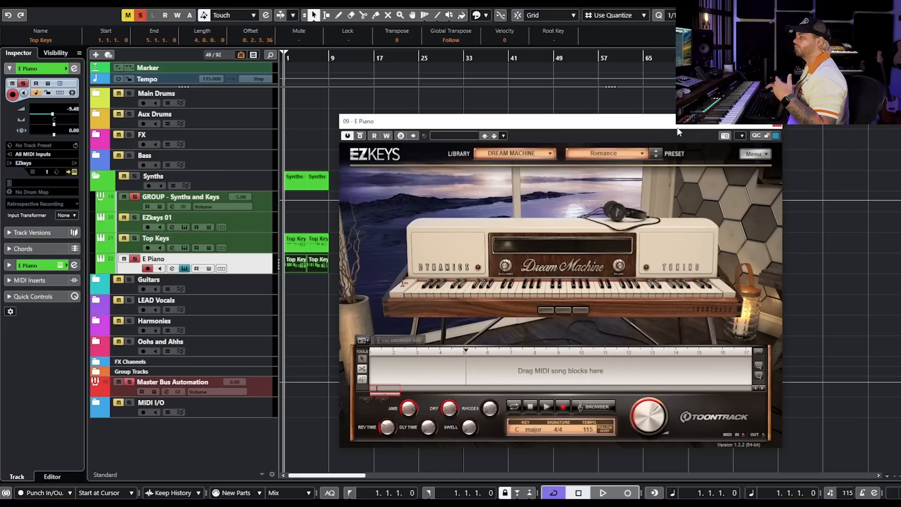
pyautogui.press('space')
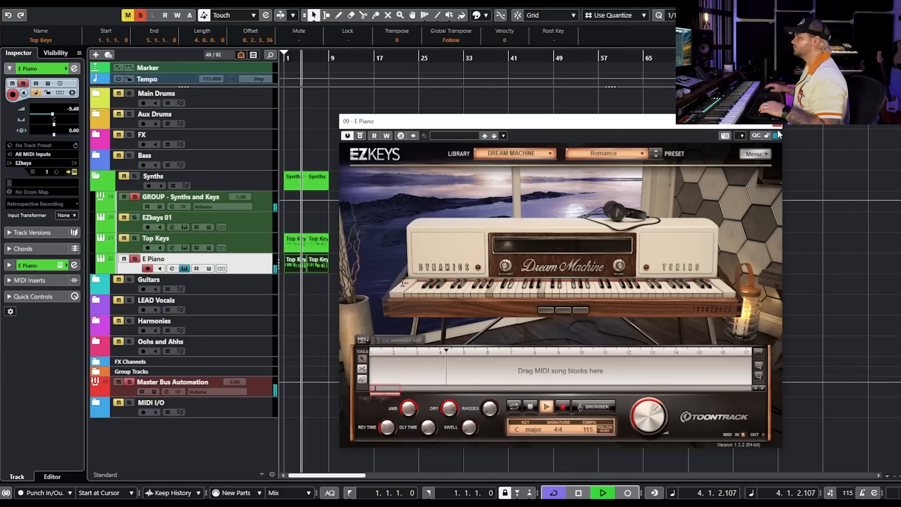
pyautogui.press('space')
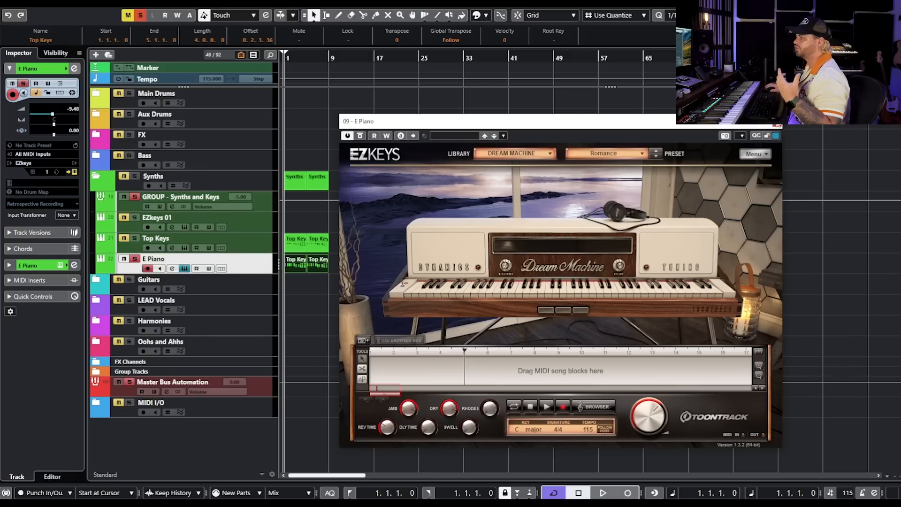
# Close the E Piano instrument window, unsolo the track and play the Top Keys and E Piano layers together
pyautogui.click(778, 127)
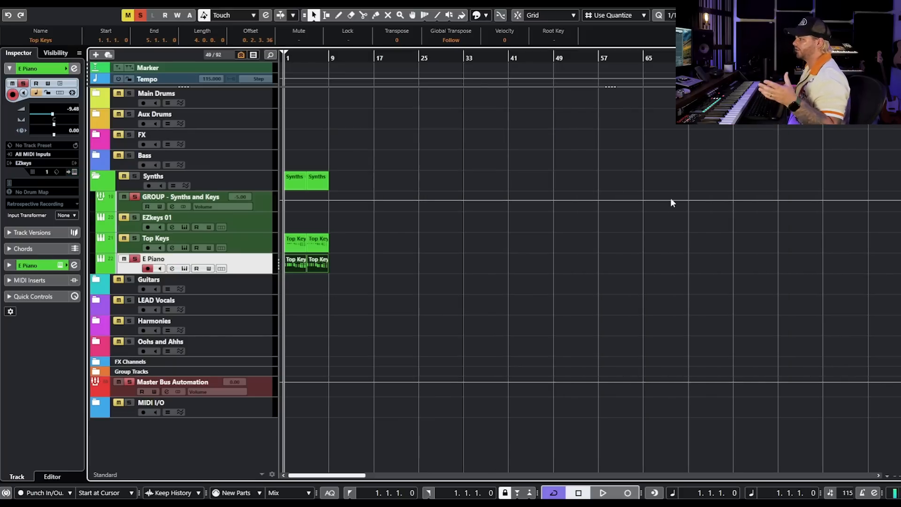
pyautogui.click(134, 259)
pyautogui.press('h')
pyautogui.press('h')
pyautogui.press('h')
pyautogui.press('h')
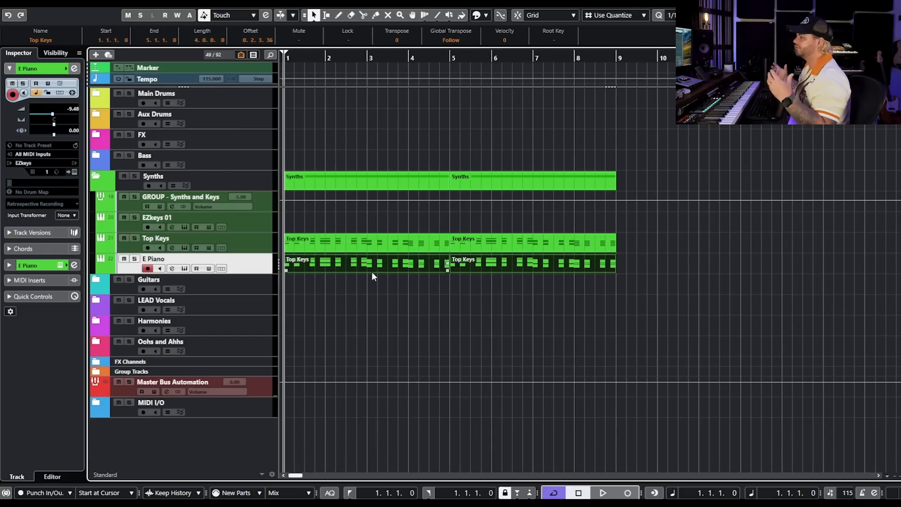
pyautogui.press('space')
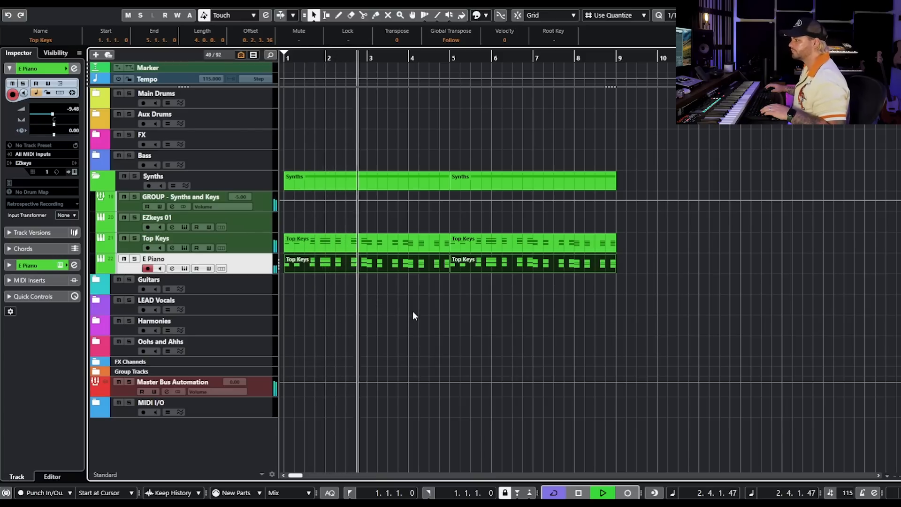
pyautogui.press('space')
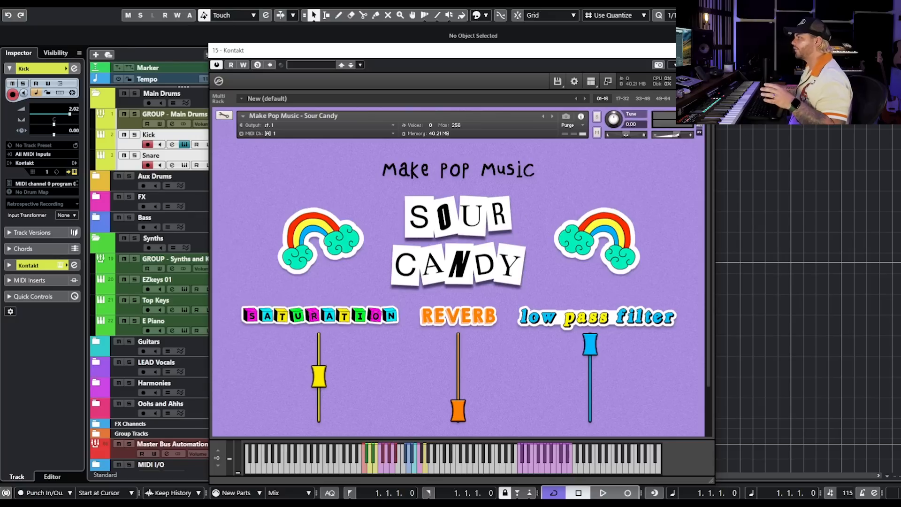
# Close the Kontakt window and play back the Kick and Snare parts in the Key Editor
pyautogui.click(706, 50)
pyautogui.click(427, 134)
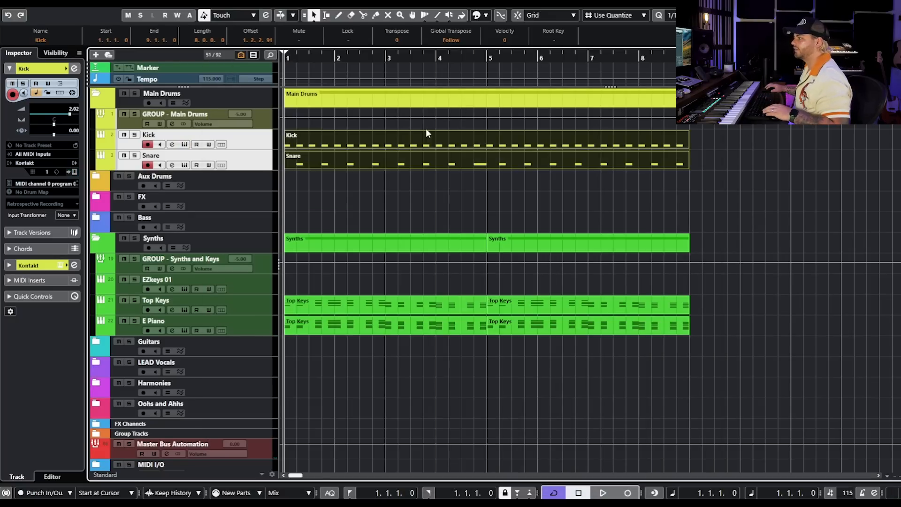
pyautogui.doubleClick(426, 142)
pyautogui.press('space')
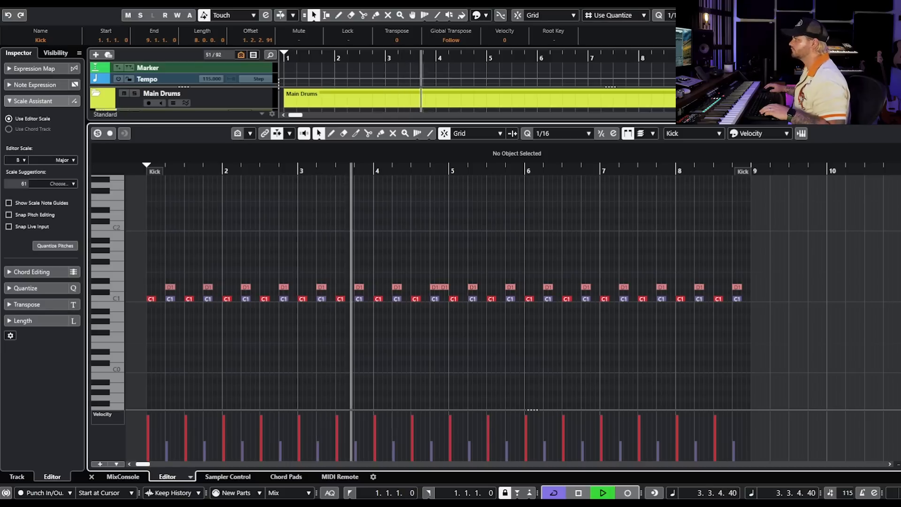
pyautogui.press('Return')
pyautogui.click(834, 157)
pyautogui.press('space')
# Examine the Kick part alone in the Key Editor and select its second note to inspect the velocity
pyautogui.click(612, 147)
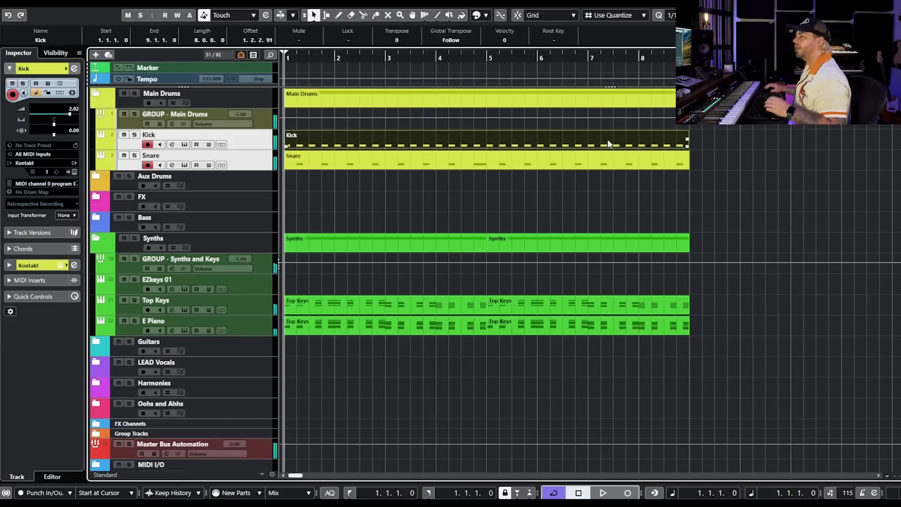
pyautogui.press('Return')
pyautogui.scroll(5, 215, 321)
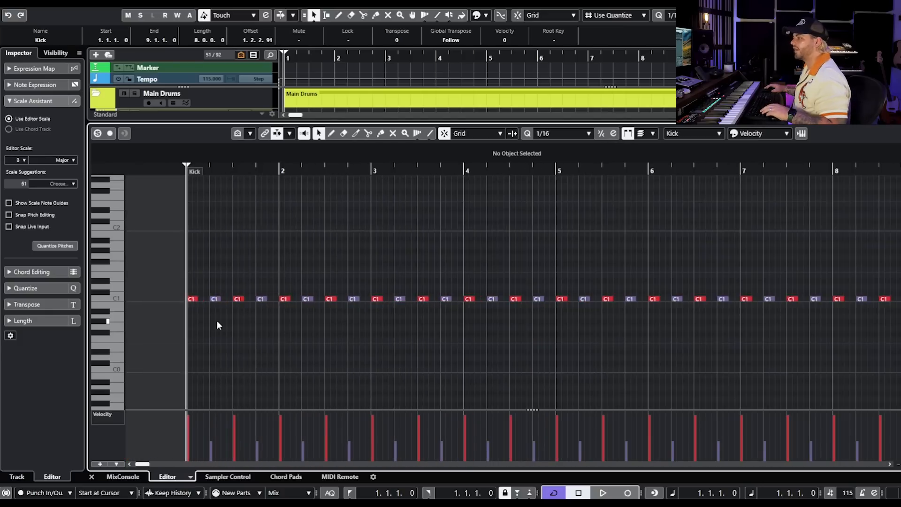
pyautogui.scroll(2, 215, 320)
pyautogui.scroll(-1, 210, 317)
pyautogui.moveTo(211, 316); pyautogui.dragTo(217, 391)
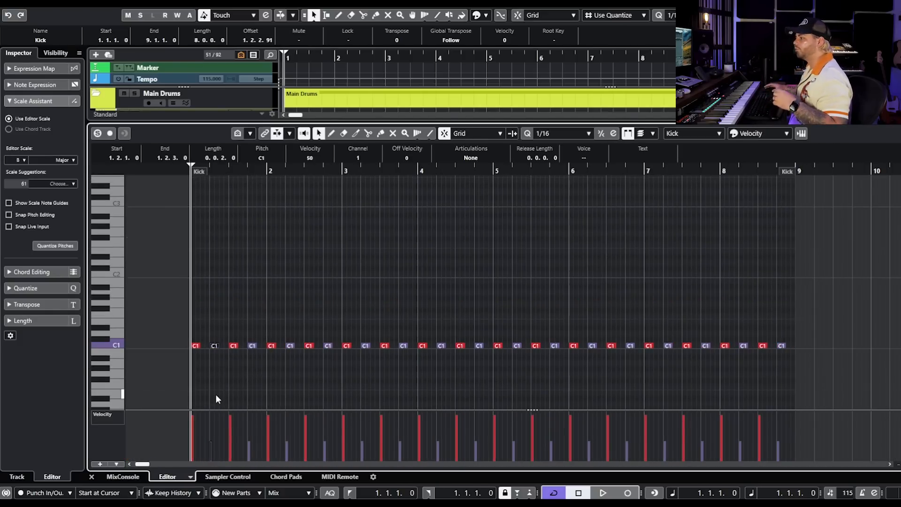
# Try setting all kick notes to velocity 127, play back the pattern and undo the velocity change
pyautogui.moveTo(792, 328); pyautogui.dragTo(203, 367)
pyautogui.moveTo(479, 415); pyautogui.dragTo(509, 364)
pyautogui.press('space')
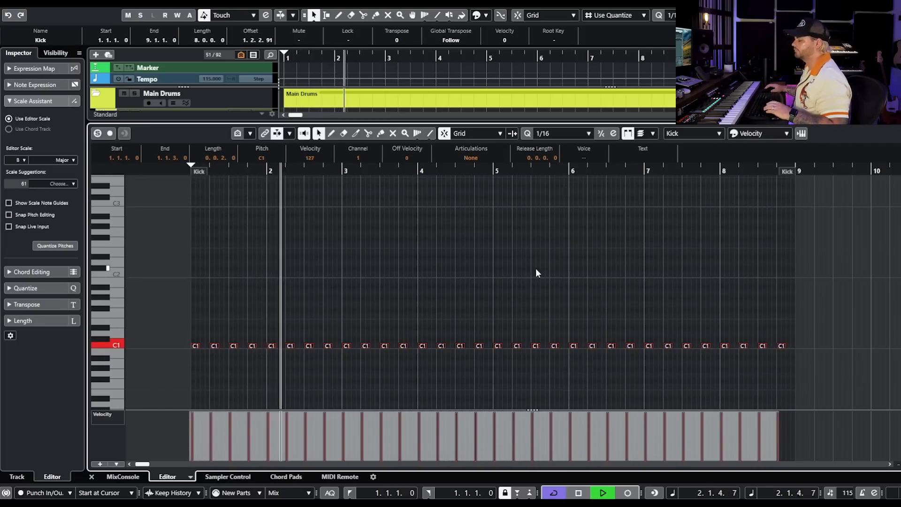
pyautogui.press('space')
pyautogui.hotkey('ctrl', 'z')
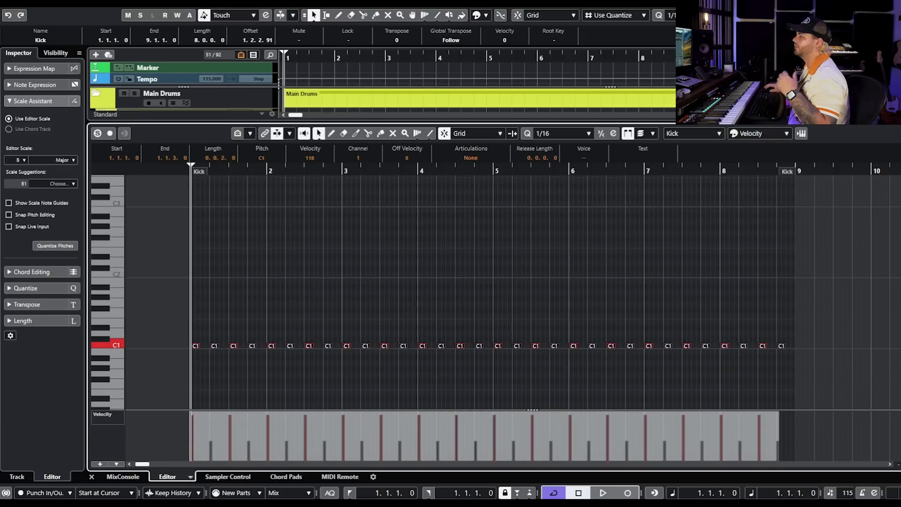
# Leave the Key Editor, select the first 110bpm_ACustom_Loop10_OH clip on the Hat Loop track and play back the arrangement
pyautogui.hotkey('ctrl', 'alt', 'e')
pyautogui.click(832, 166)
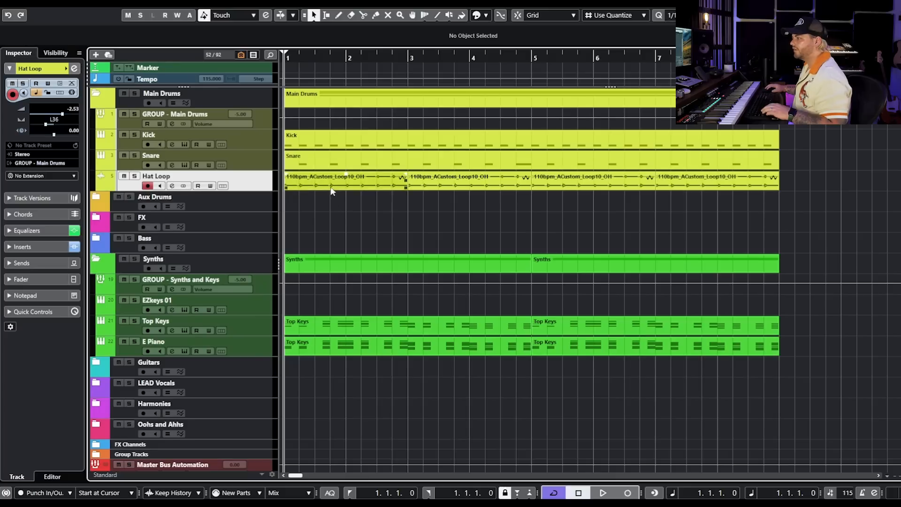
pyautogui.click(359, 181)
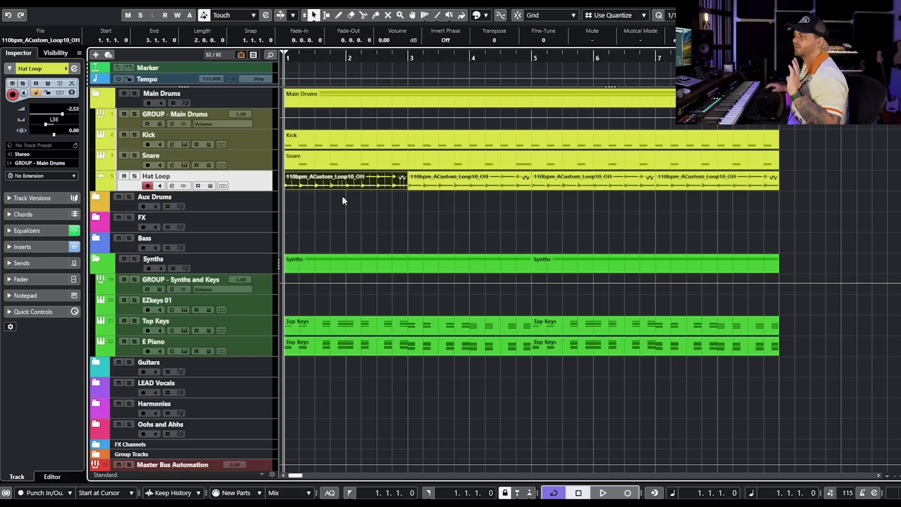
pyautogui.press('space')
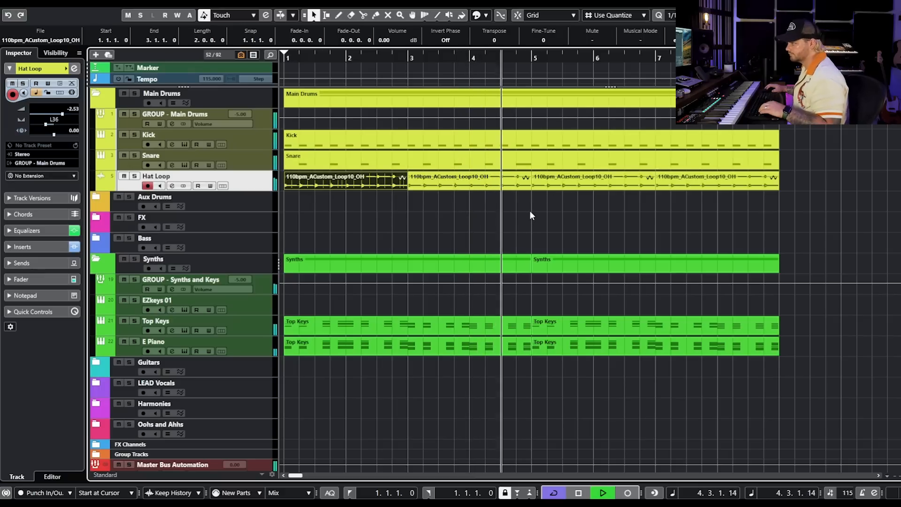
pyautogui.press('space')
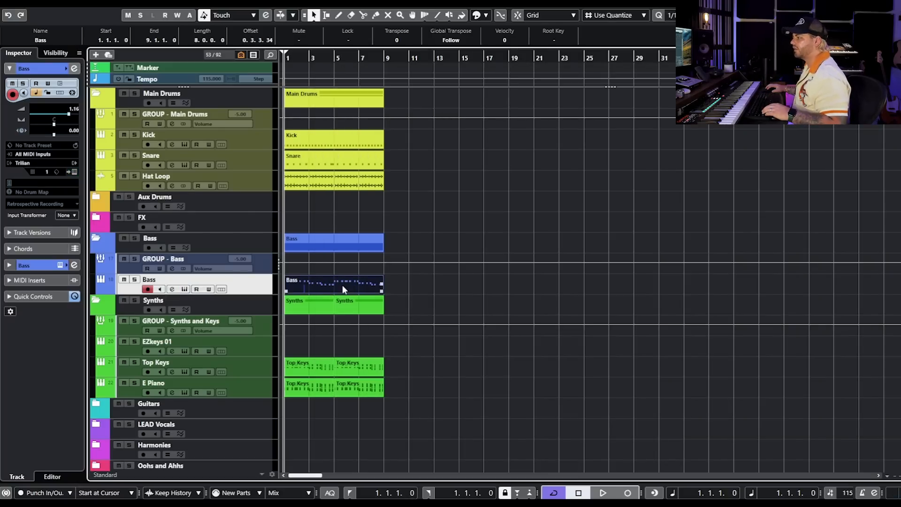
# Examine the Bass part in the Key Editor, play it back and return to the arrangement
pyautogui.doubleClick(342, 286)
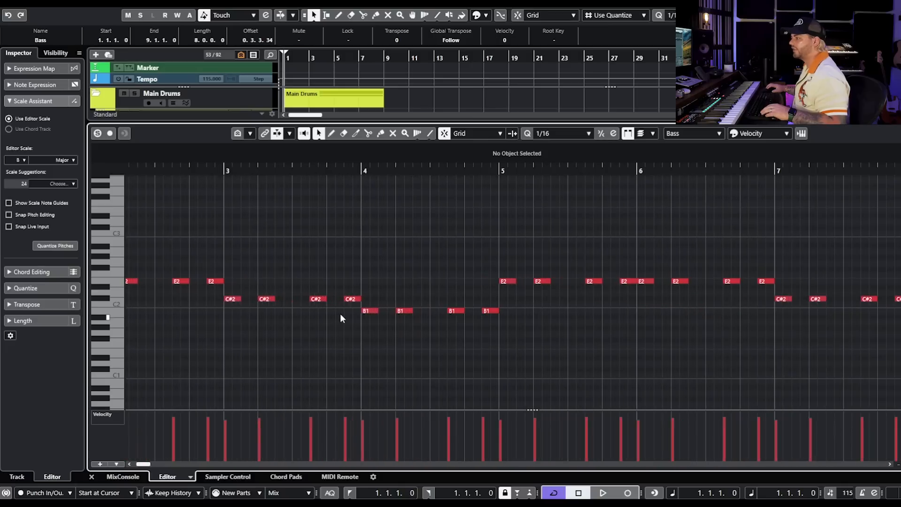
pyautogui.press('space')
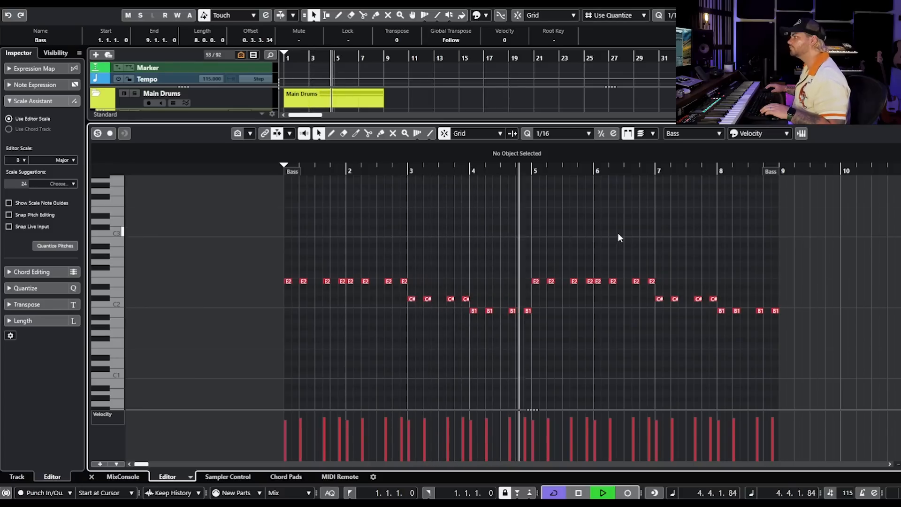
pyautogui.press('space')
pyautogui.hotkey('ctrl', 'alt', 'b')
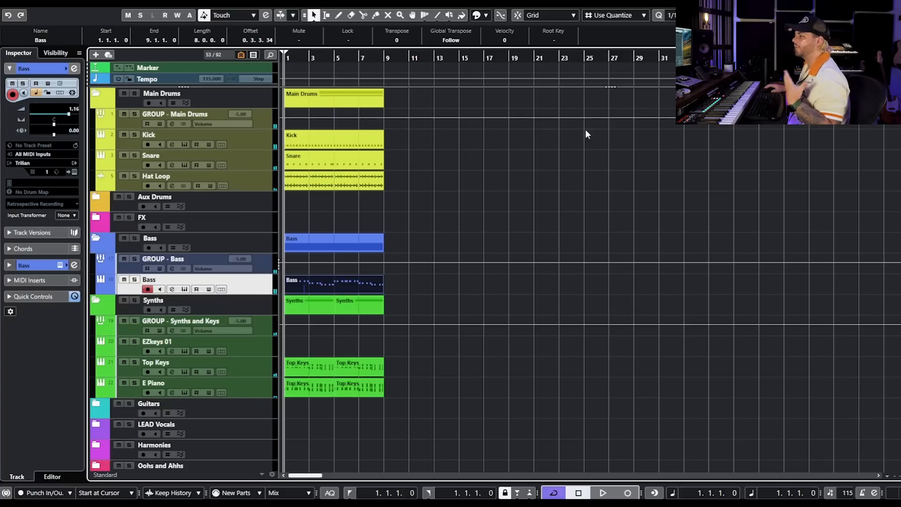
# Open the Bass channel settings and inspect the EQ curve of the first Pro-Q 3 insert
pyautogui.click(172, 289)
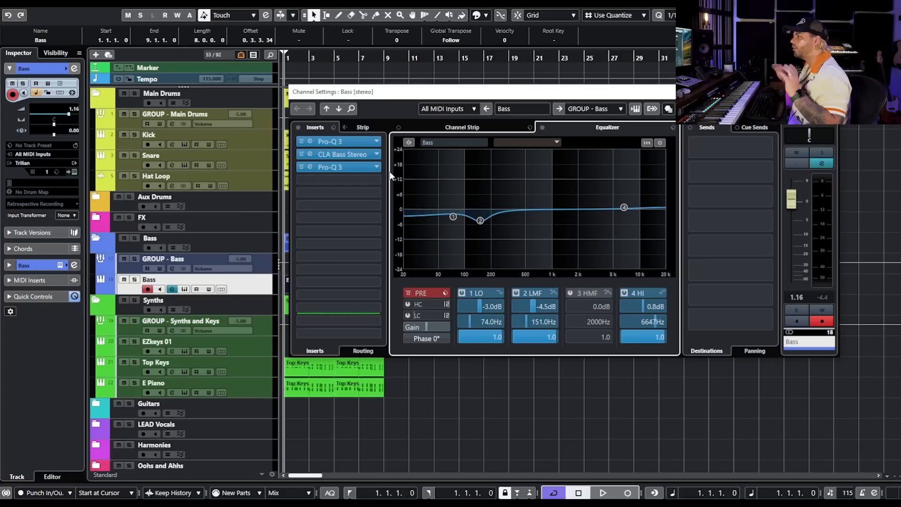
pyautogui.click(353, 142)
pyautogui.moveTo(568, 121); pyautogui.dragTo(477, 113)
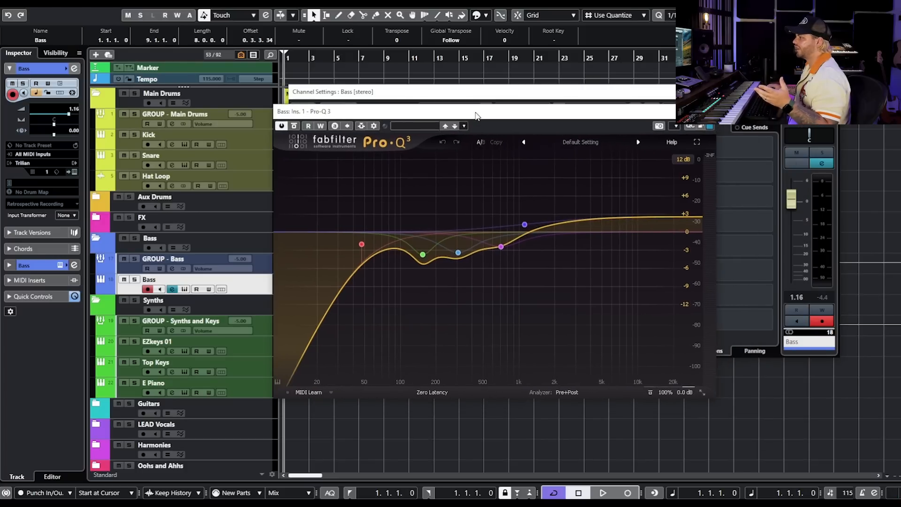
pyautogui.click(711, 112)
# Inspect the CLA Bass Stereo insert and the second Pro-Q 3 insert on the Bass channel
pyautogui.click(356, 153)
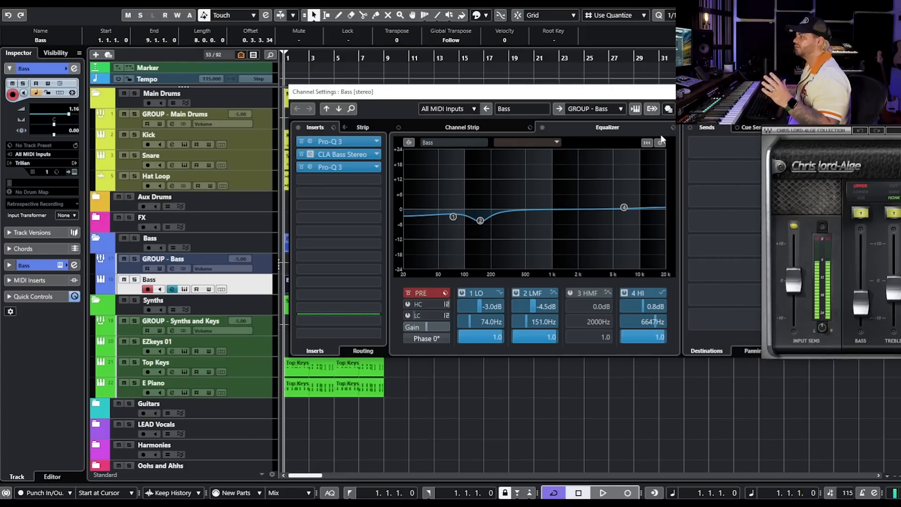
pyautogui.moveTo(859, 115); pyautogui.dragTo(468, 139)
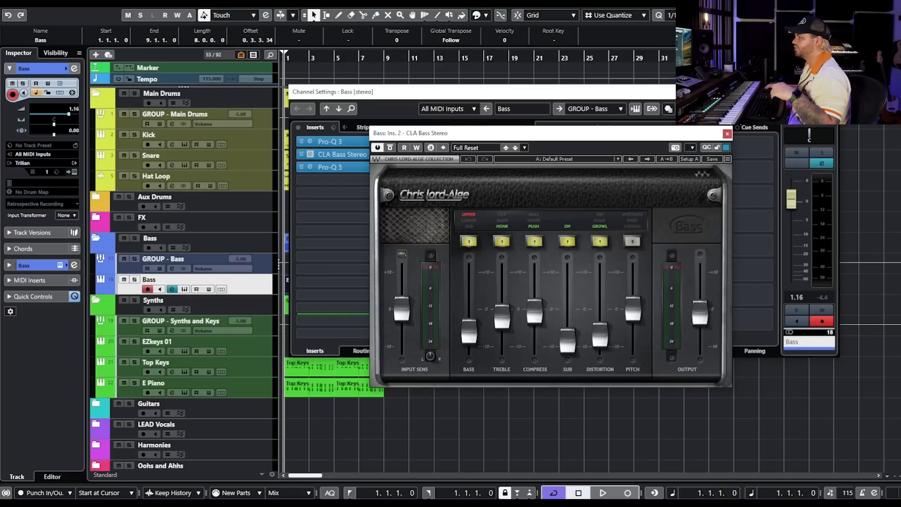
pyautogui.click(729, 135)
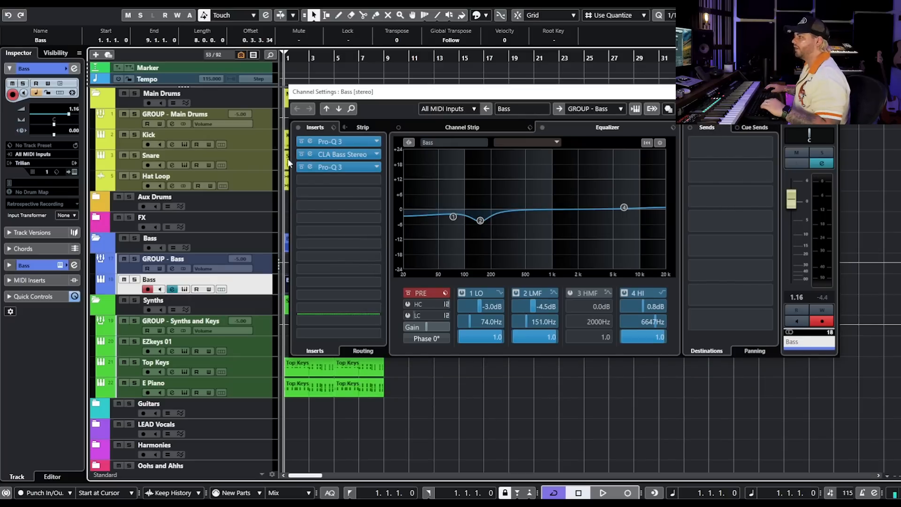
pyautogui.click(336, 168)
pyautogui.moveTo(798, 89); pyautogui.dragTo(316, 114)
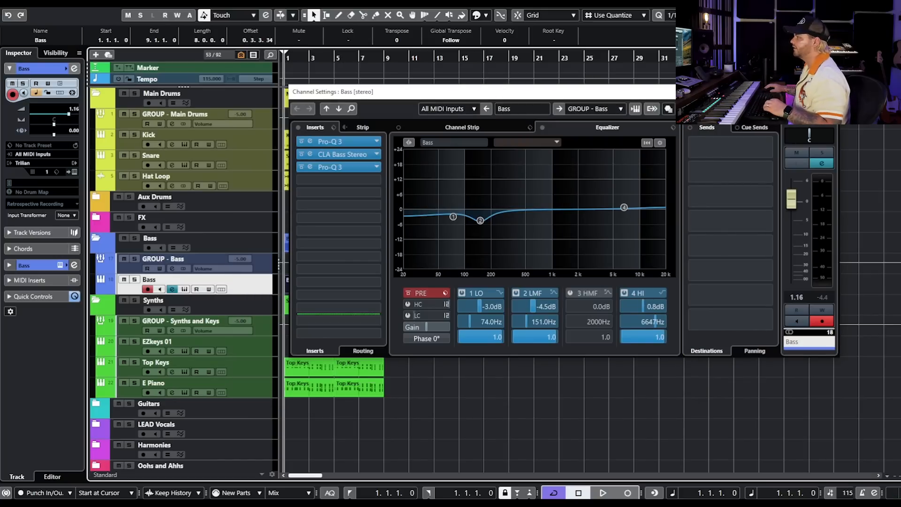
# Solo the Bass track, compare its playback with inserts bypassed and active, and close the channel settings
pyautogui.press('space')
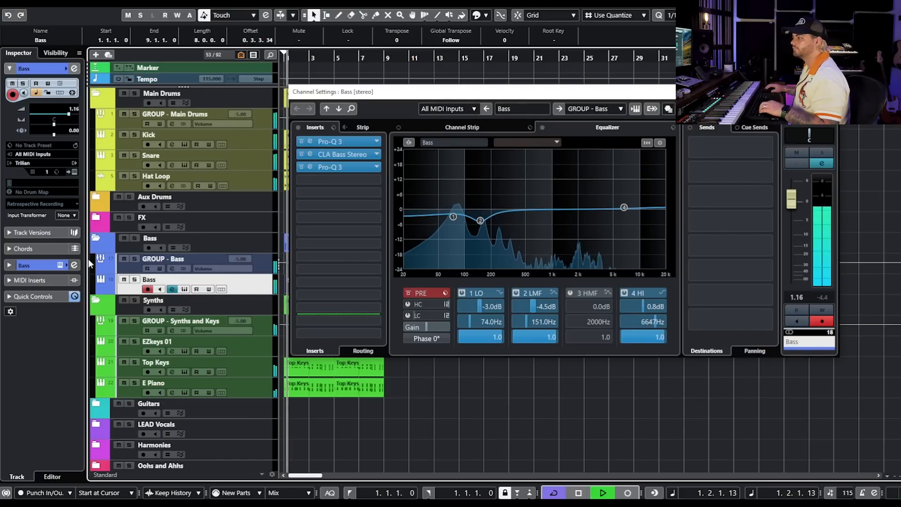
pyautogui.click(135, 280)
pyautogui.click(298, 128)
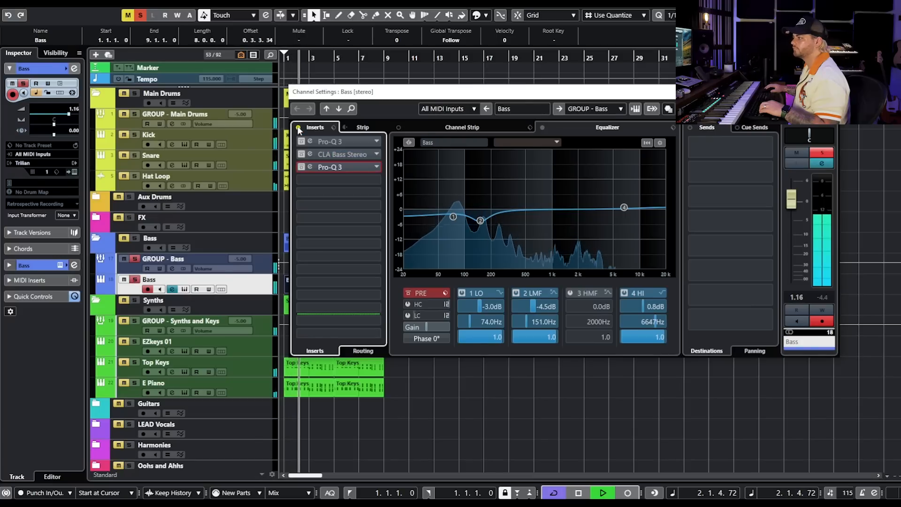
pyautogui.click(298, 128)
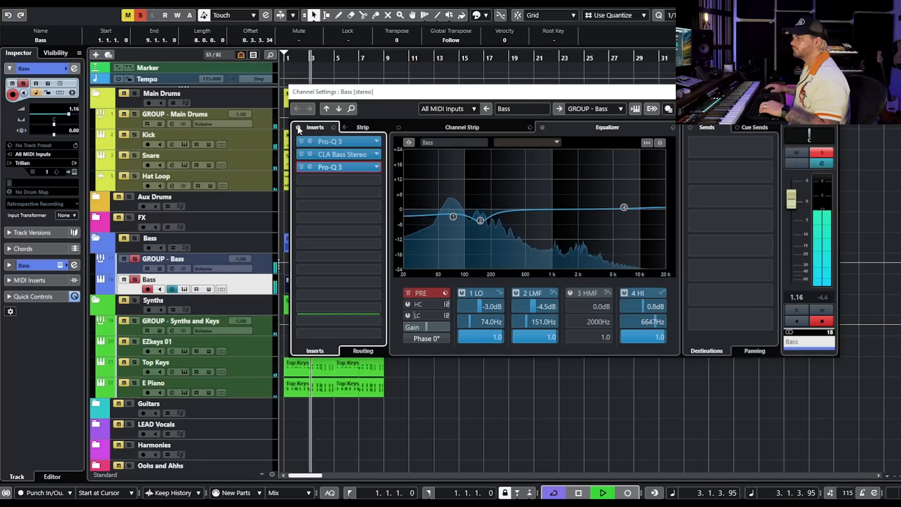
pyautogui.click(829, 92)
pyautogui.click(838, 212)
pyautogui.press('space')
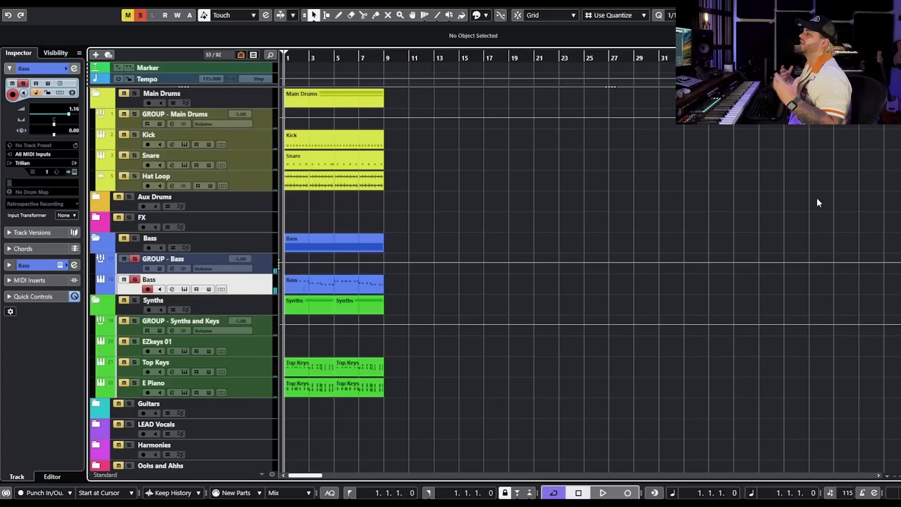
# Clear the bass solo, play back the full eight-bar arrangement and select the Top Keys track
pyautogui.click(135, 260)
pyautogui.press('g')
pyautogui.press('g')
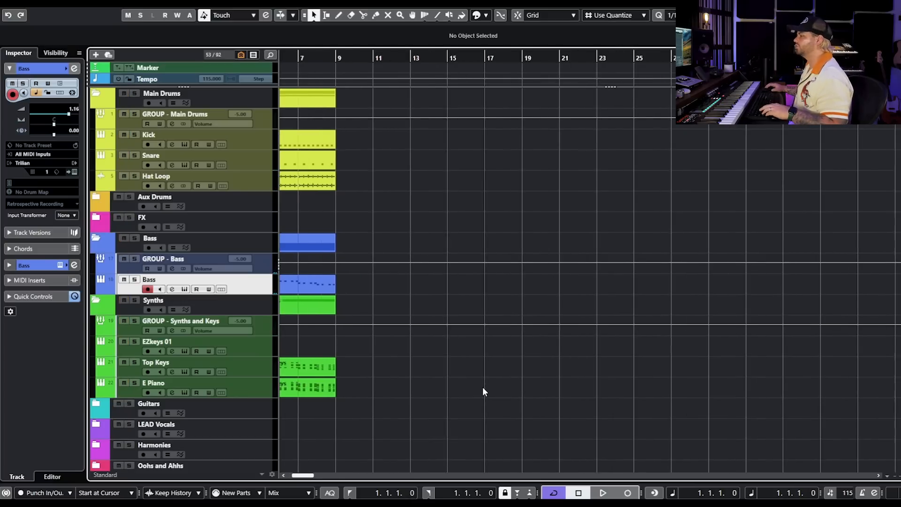
pyautogui.press('h')
pyautogui.press('h')
pyautogui.press('h')
pyautogui.press('h')
pyautogui.press('h')
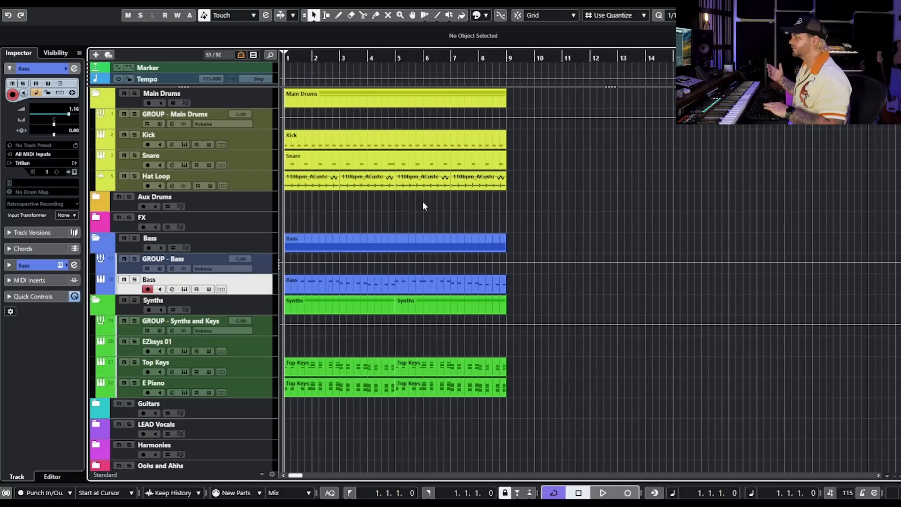
pyautogui.press('space')
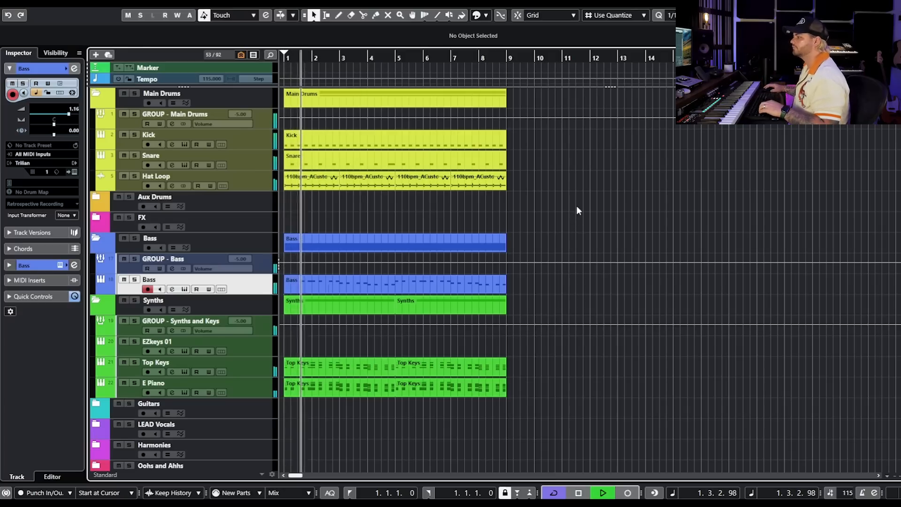
pyautogui.click(268, 368)
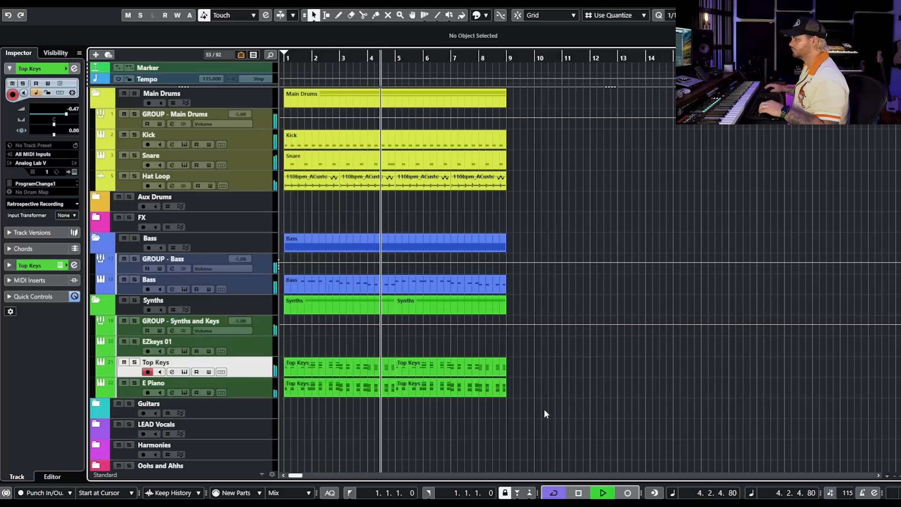
pyautogui.press('space')
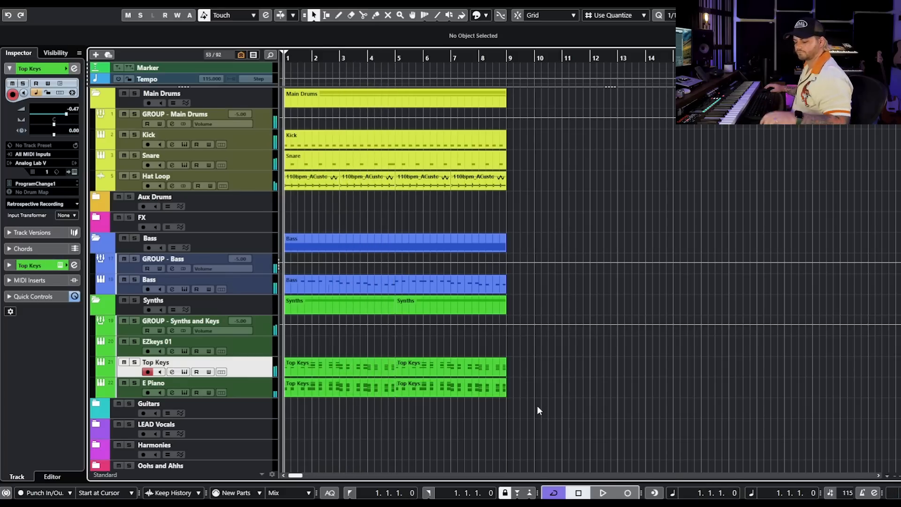
# Duplicate all parts and clips of the eight-bar section so the copy starts at bar 9
pyautogui.hotkey('ctrl', 'a')
pyautogui.moveTo(505, 146); pyautogui.dragTo(562, 142)
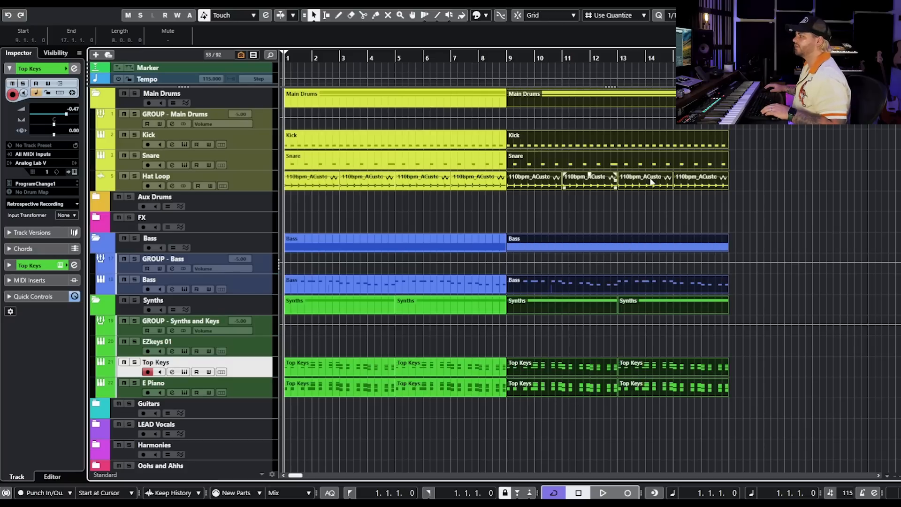
pyautogui.click(795, 189)
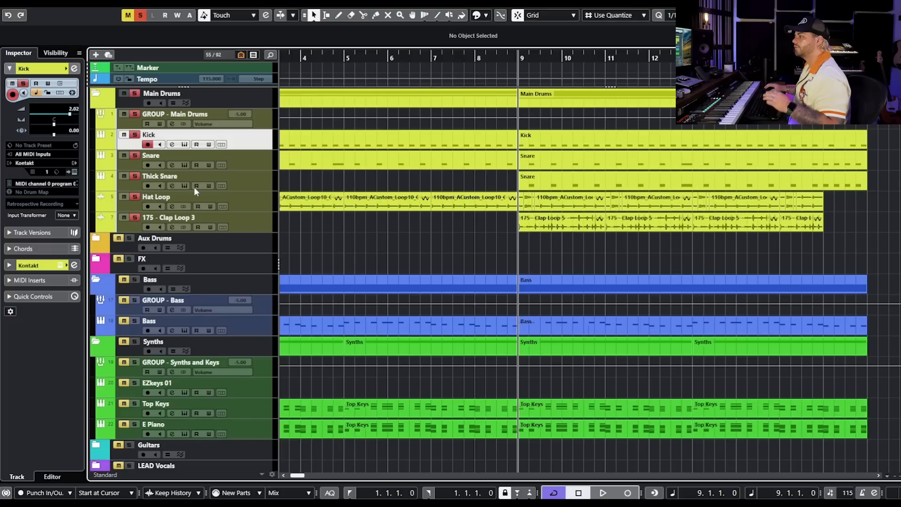
# Select the Thick Snare track and play it back soloed from bar 9 without the other Main Drums tracks
pyautogui.click(162, 181)
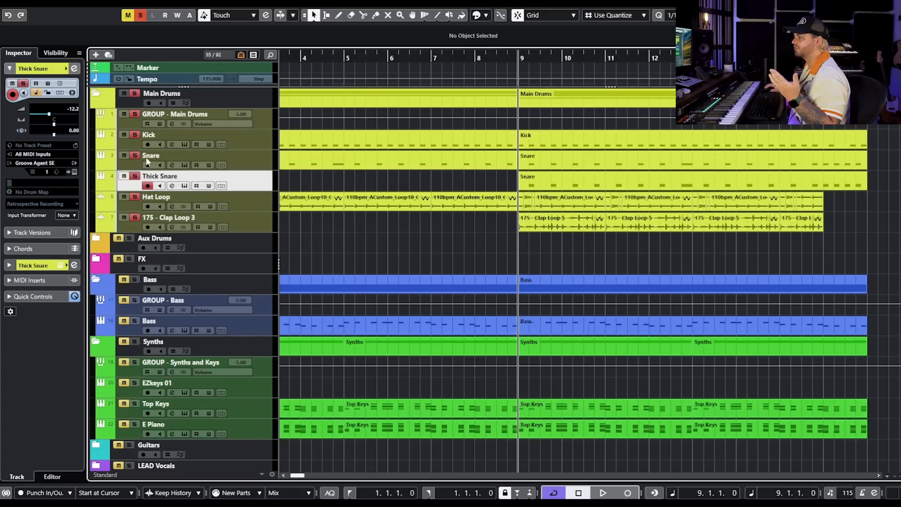
pyautogui.click(138, 94)
pyautogui.press('space')
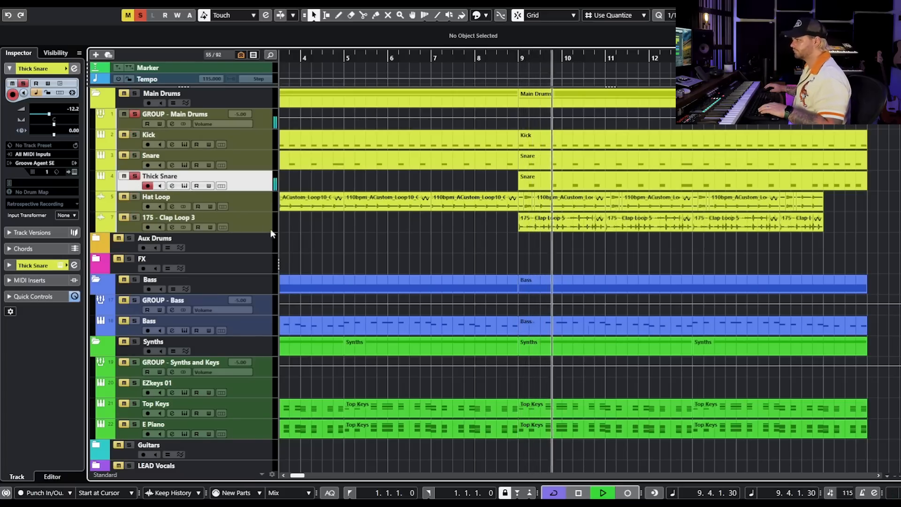
# Compare the Thick Snare sound with its Pro-Q 3 and Valhalla reverb inserts bypassed and active in the channel settings
pyautogui.click(172, 186)
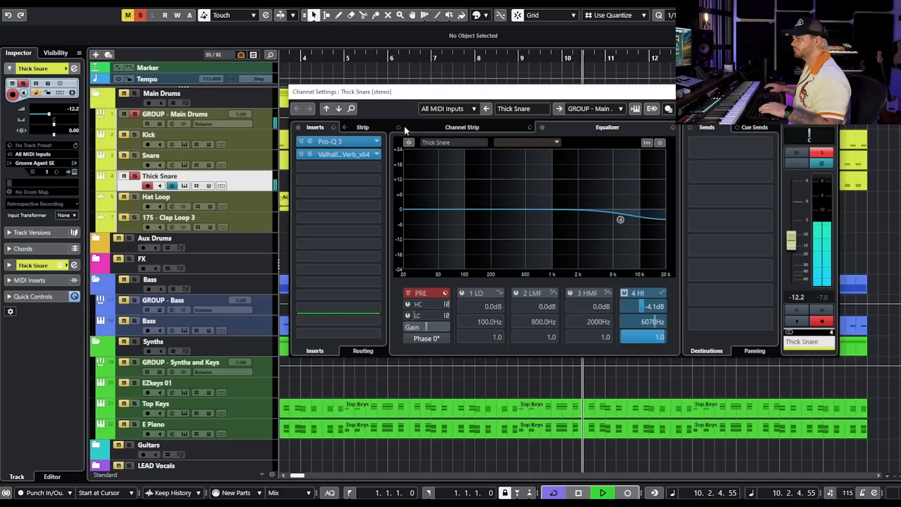
pyautogui.press('space')
pyautogui.click(299, 128)
pyautogui.press('space')
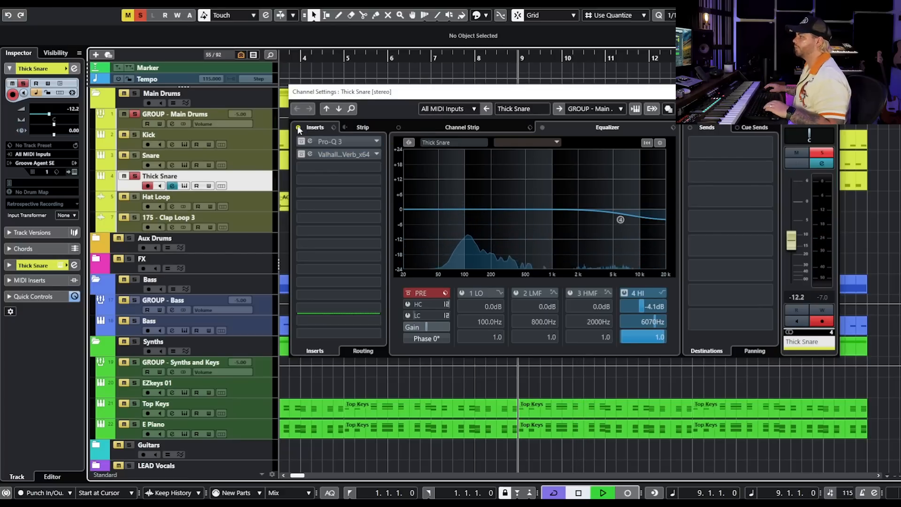
pyautogui.click(299, 128)
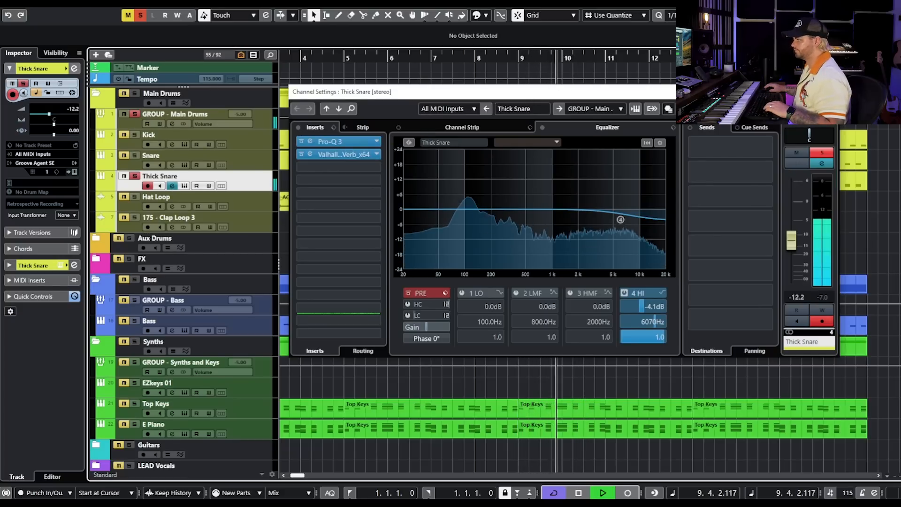
pyautogui.press('space')
pyautogui.press('Escape')
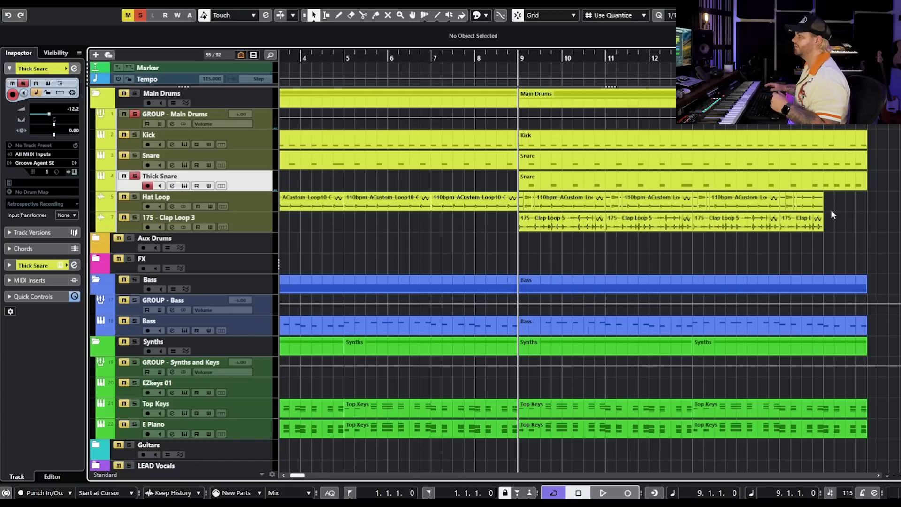
# Play back the 175 - Clap Loop 3 track on its own, extending the solo to the whole Main Drums folder during playback
pyautogui.click(134, 217)
pyautogui.click(135, 176)
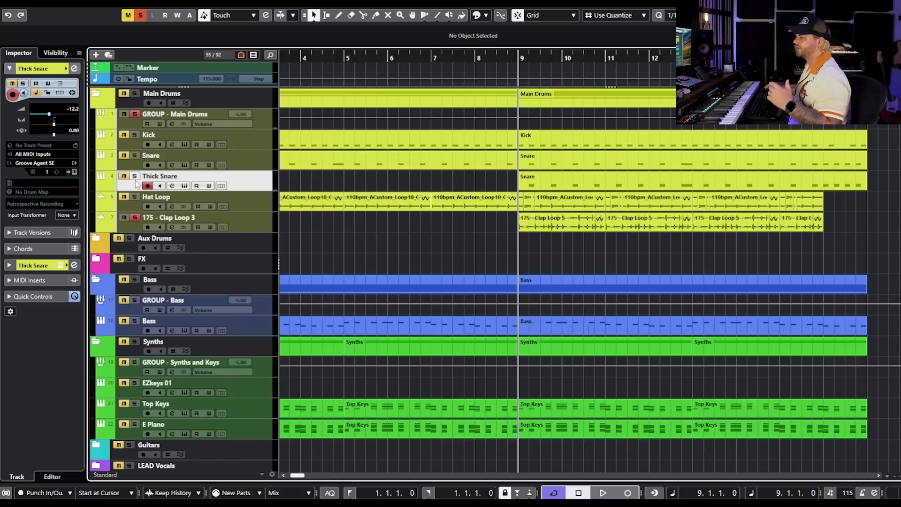
pyautogui.press('space')
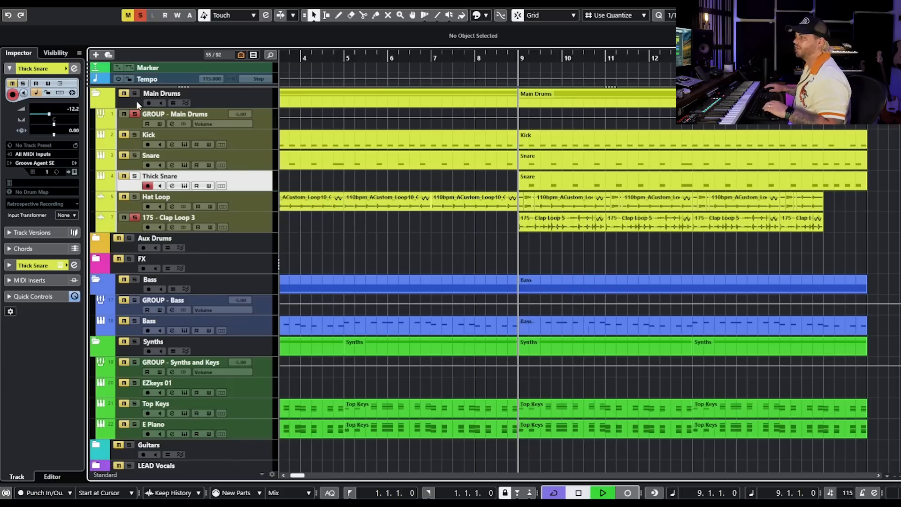
pyautogui.click(134, 93)
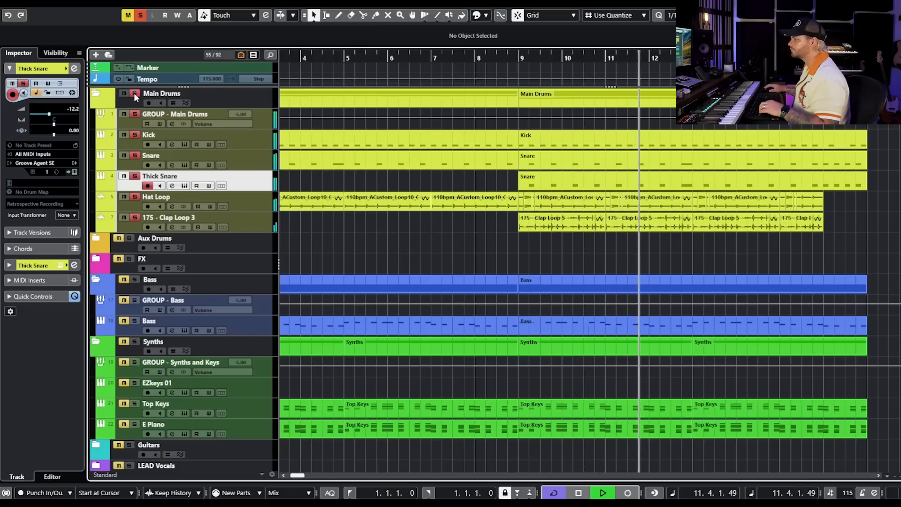
pyautogui.press('space')
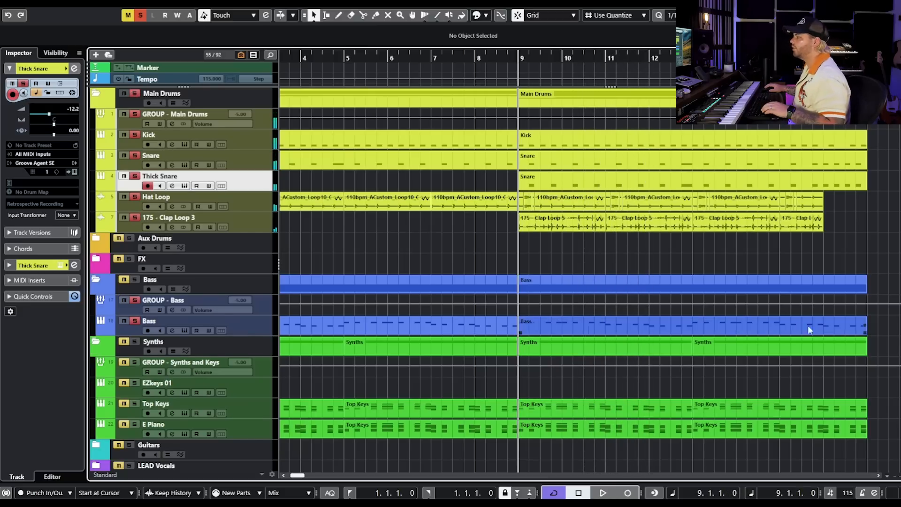
# Transpose all E2 notes in the Bass part at bar 9 down one octave to E1 and leave the Key Editor
pyautogui.doubleClick(556, 325)
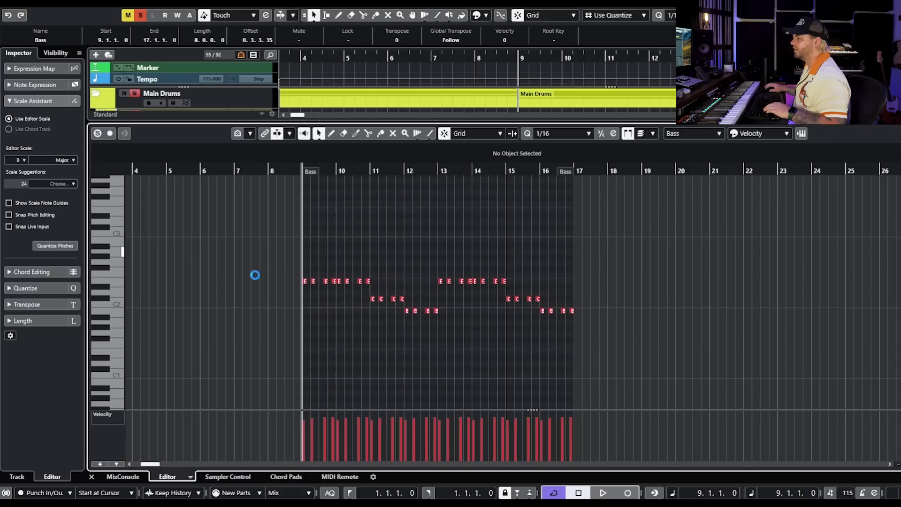
pyautogui.moveTo(244, 264); pyautogui.dragTo(520, 285)
pyautogui.hotkey('shift', 'Down')
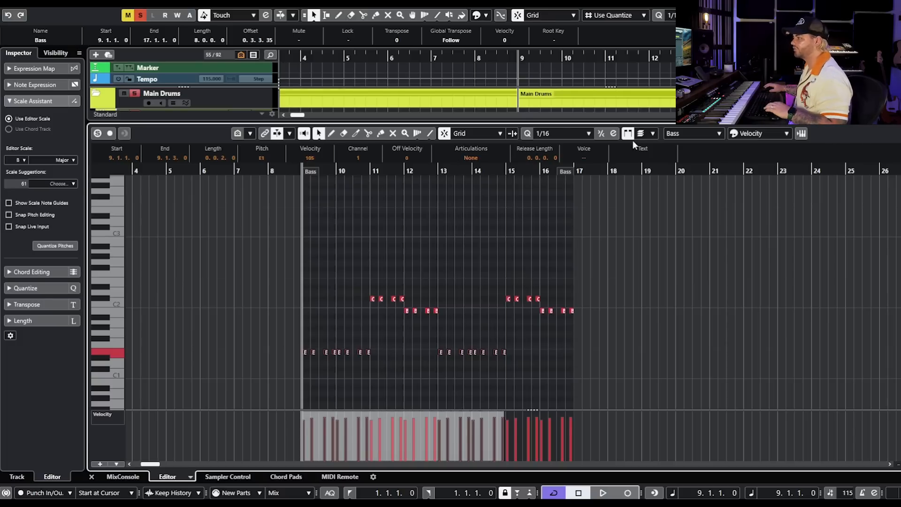
pyautogui.click(859, 15)
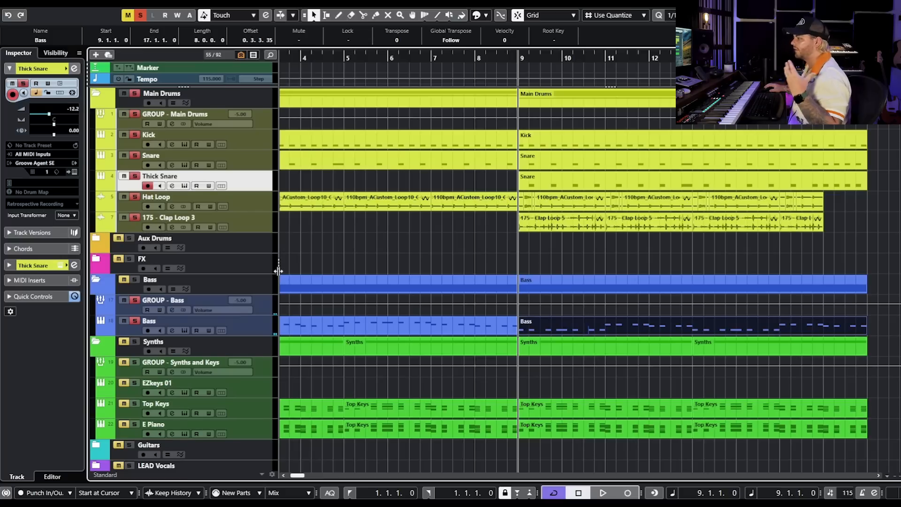
# Play back the soloed drums and bass from bar 9 and clear the part selection
pyautogui.press('space')
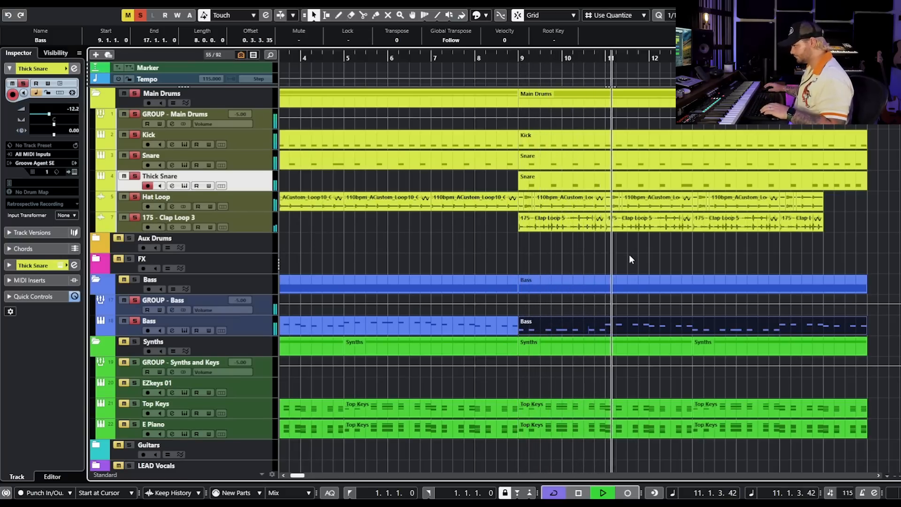
pyautogui.click(644, 257)
pyautogui.press('space')
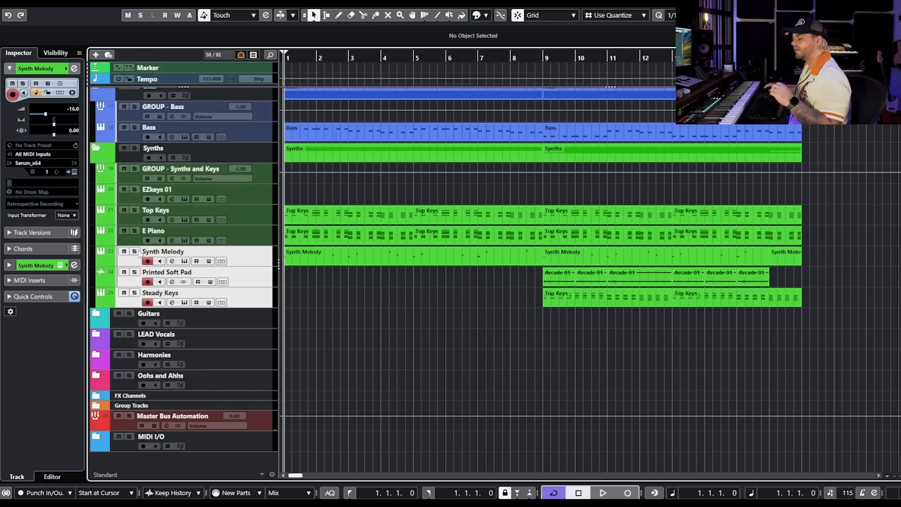
# Solo the Synth Melody track and examine its Serum instrument, including the preset folder containing the loaded BL - Ebell sound
pyautogui.click(135, 252)
pyautogui.click(171, 261)
pyautogui.click(173, 261)
pyautogui.click(190, 260)
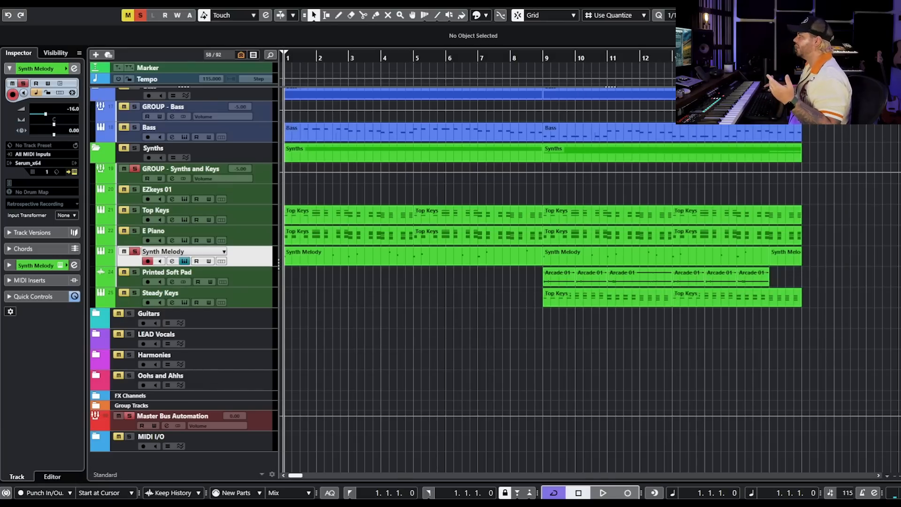
pyautogui.moveTo(439, 64); pyautogui.dragTo(418, 65)
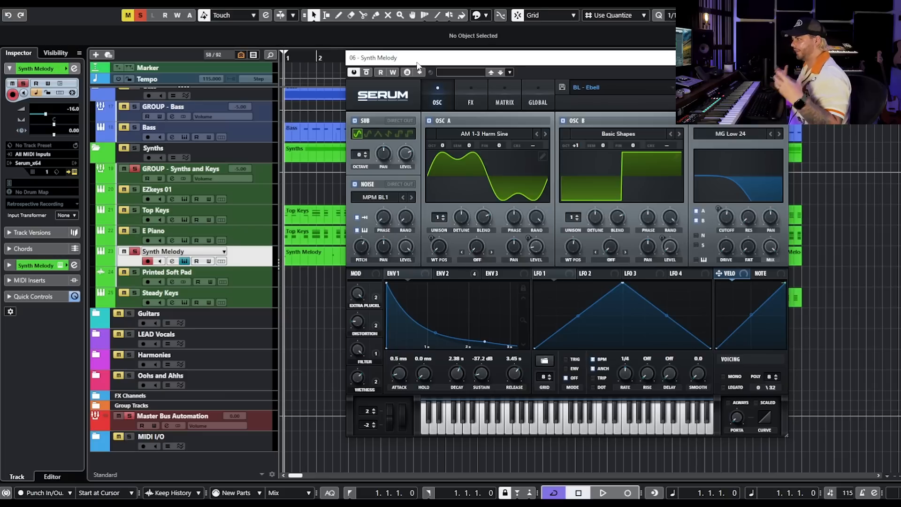
pyautogui.click(601, 91)
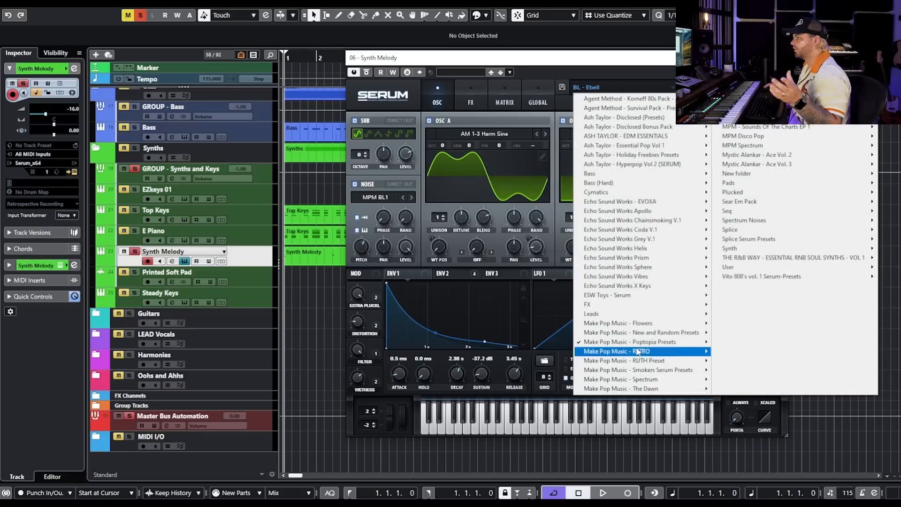
pyautogui.moveTo(629, 345)
pyautogui.click(840, 71)
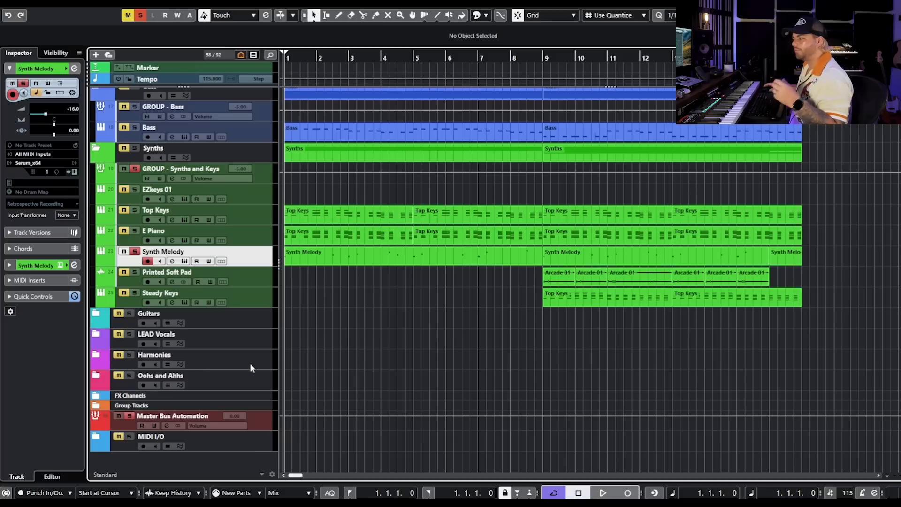
# Play back the soloed Synth Melody track from bar 1
pyautogui.click(172, 261)
pyautogui.click(172, 261)
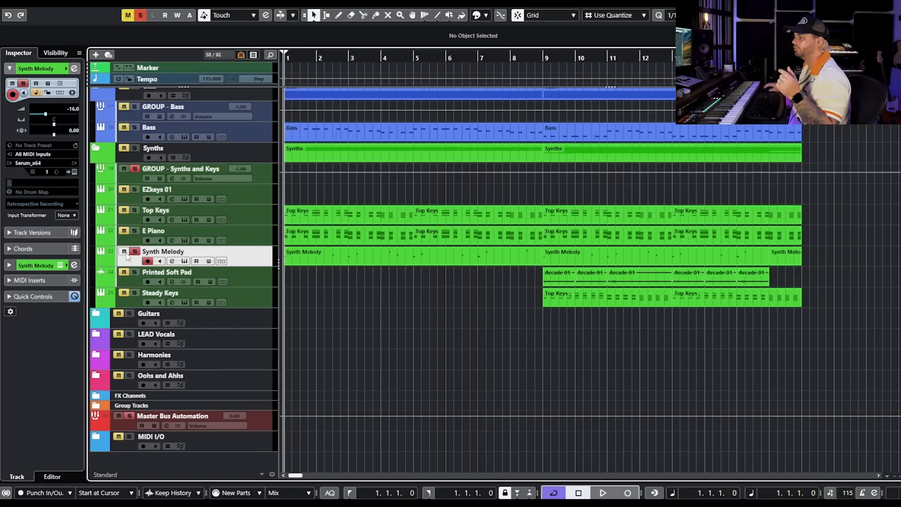
pyautogui.click(134, 252)
pyautogui.click(134, 252)
pyautogui.press('space')
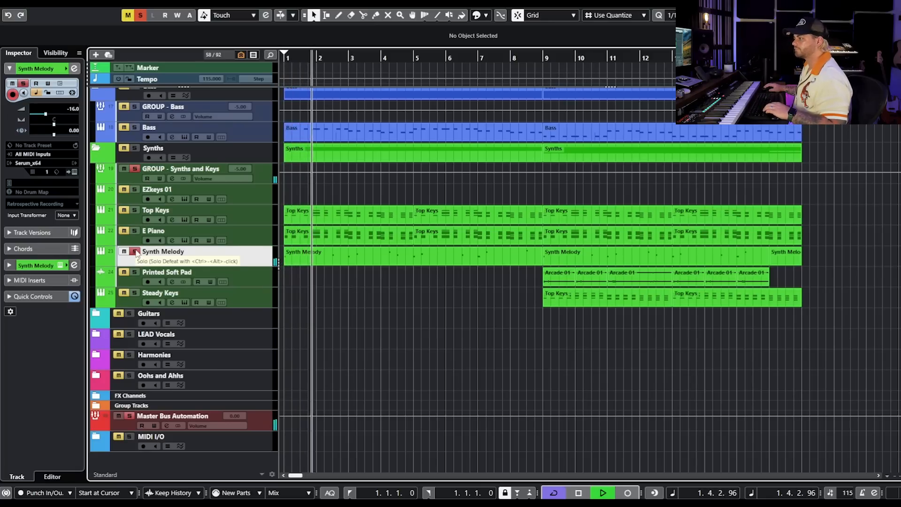
pyautogui.press('space')
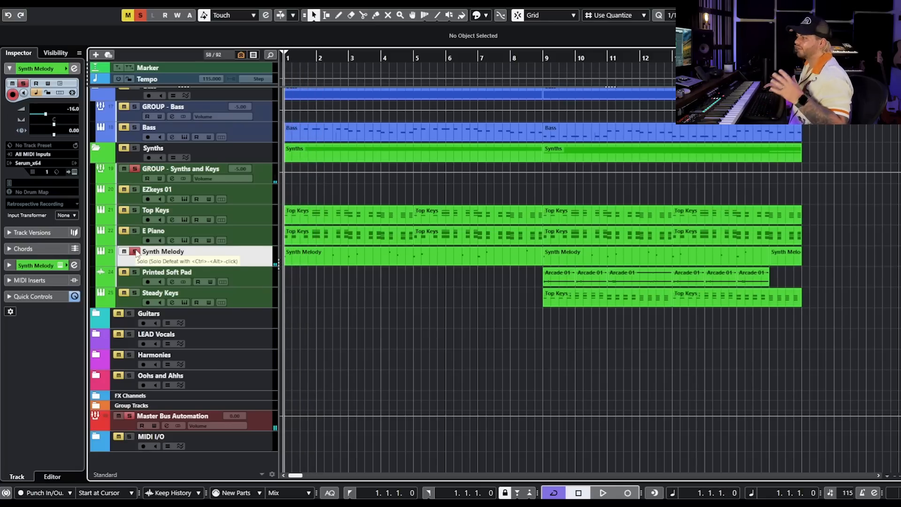
# Unsolo the Synth Melody track and play the full arrangement from bar 1
pyautogui.click(135, 252)
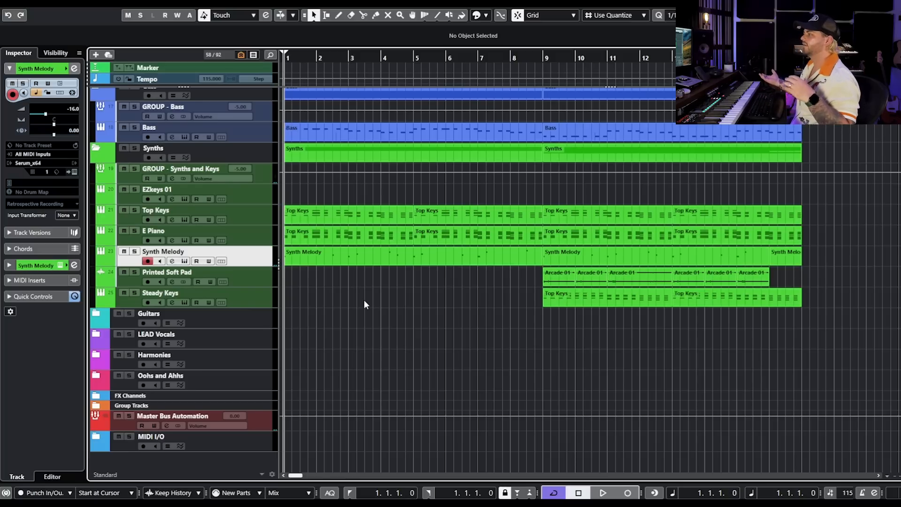
pyautogui.press('space')
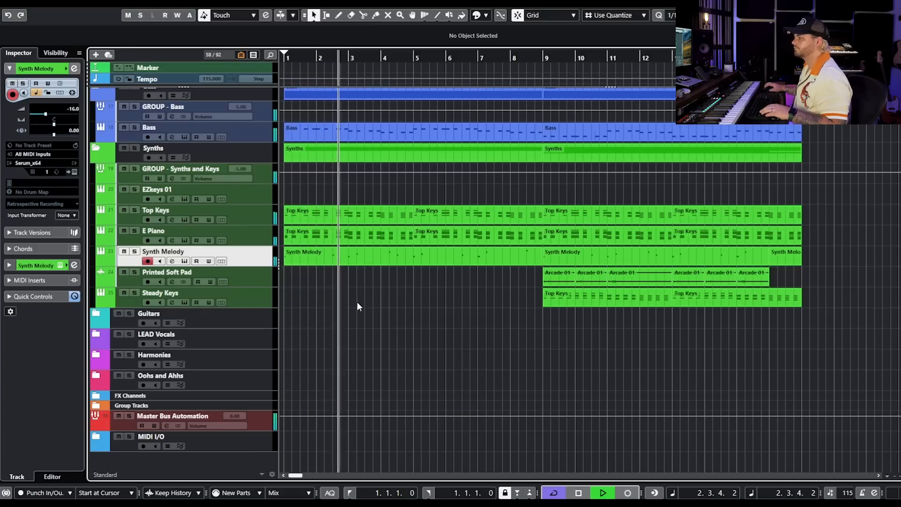
pyautogui.press('g')
pyautogui.press('g')
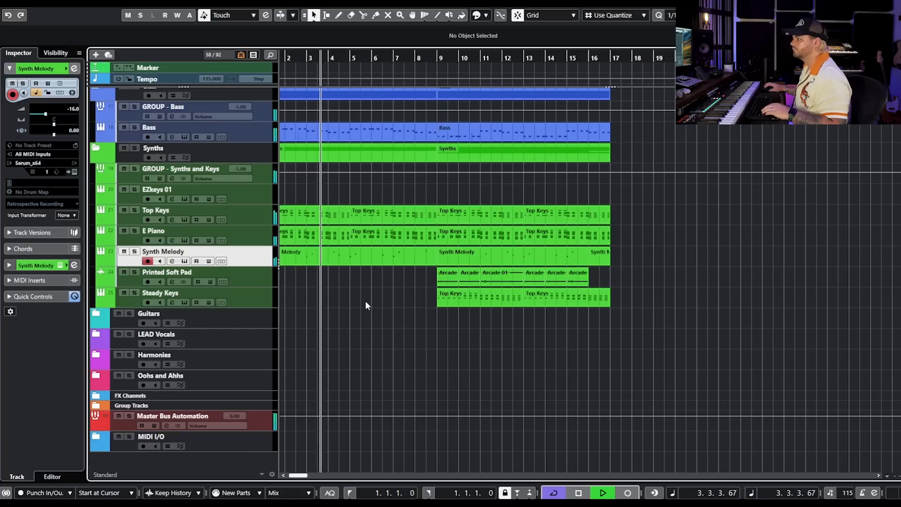
pyautogui.press('space')
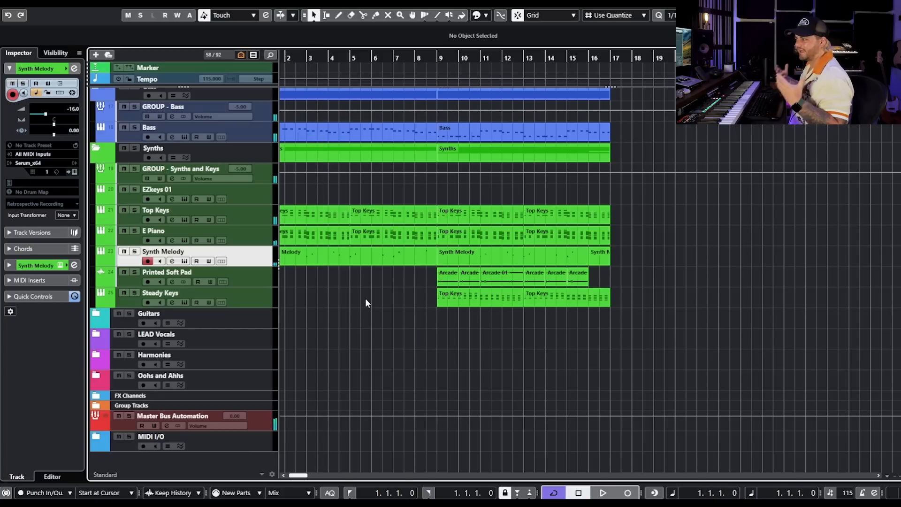
# Play the Printed Soft Pad track in solo from just before bar 9 and point out its Arcade 01 clips
pyautogui.hscroll(3, 365, 297)
pyautogui.click(135, 272)
pyautogui.click(260, 278)
pyautogui.press('h')
pyautogui.click(419, 58)
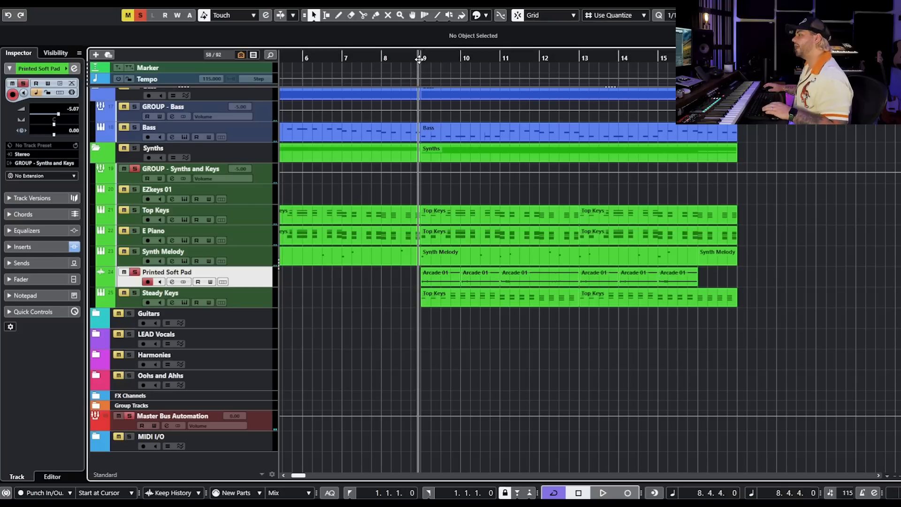
pyautogui.press('space')
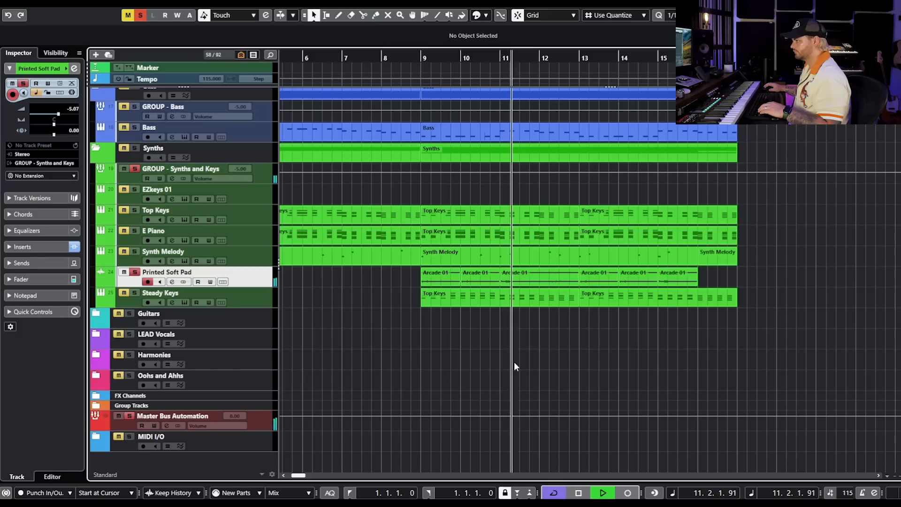
pyautogui.press('space')
pyautogui.moveTo(416, 280); pyautogui.dragTo(683, 281)
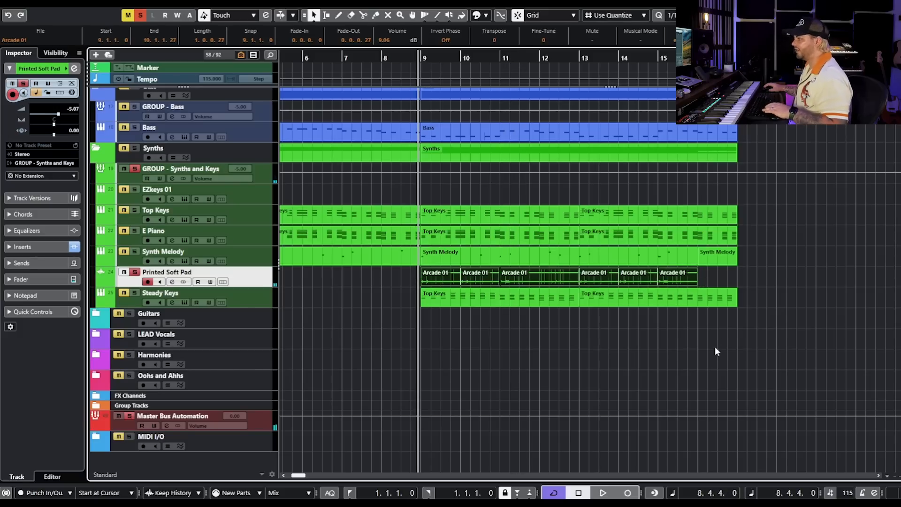
pyautogui.click(533, 332)
# Switch the solo from Printed Soft Pad to Steady Keys and examine its Serum preset KY - Vibey Road and preset folder
pyautogui.click(134, 273)
pyautogui.click(135, 293)
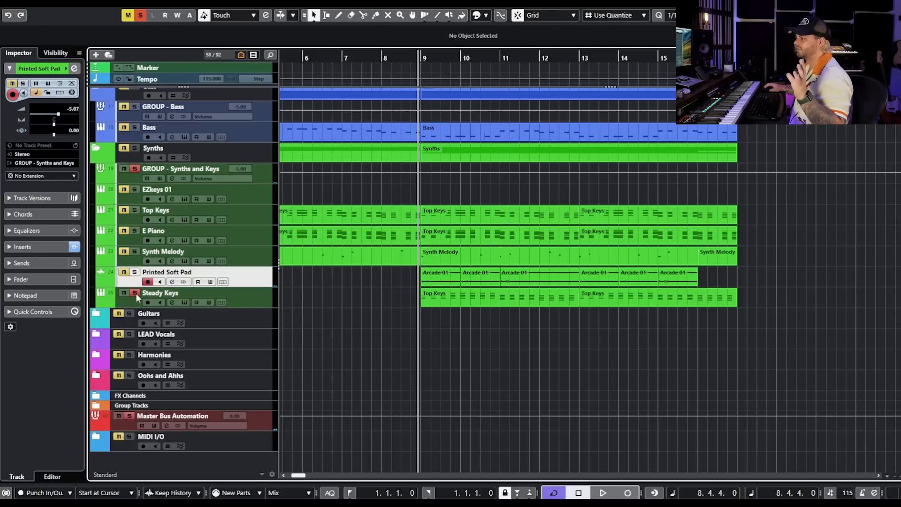
pyautogui.click(173, 303)
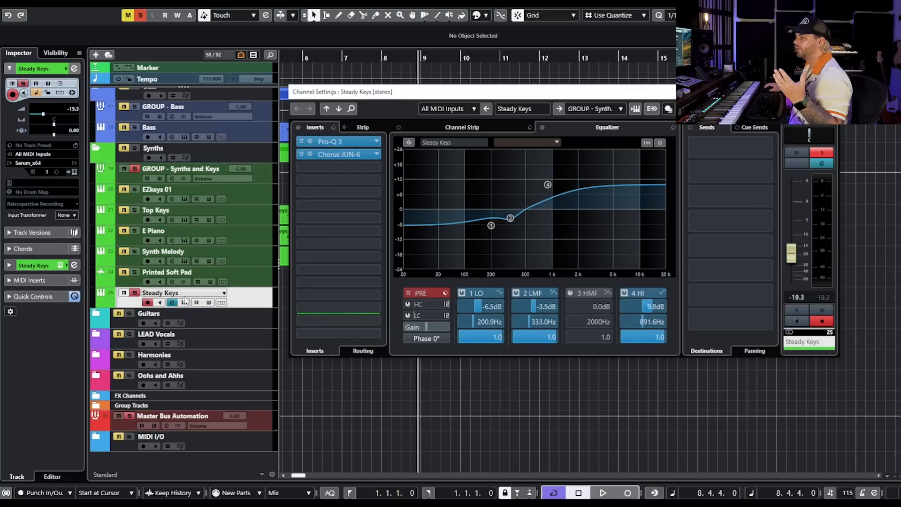
pyautogui.click(185, 303)
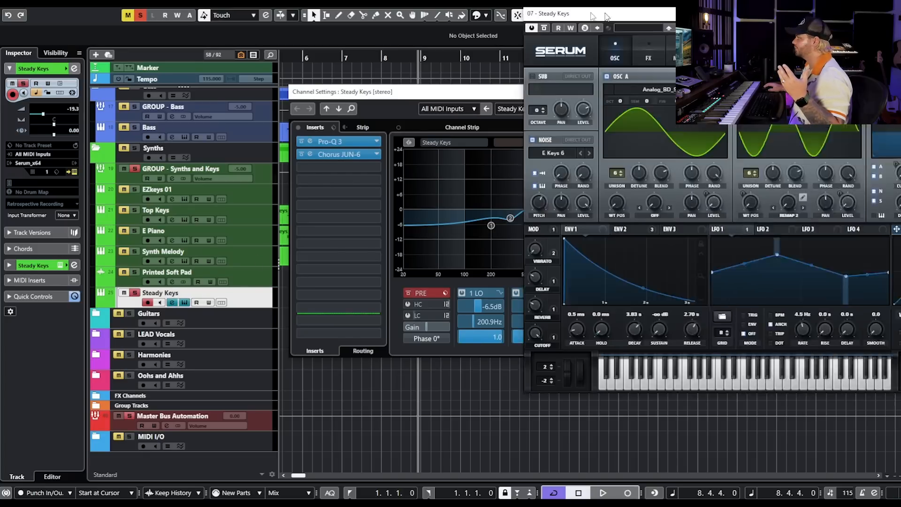
pyautogui.moveTo(603, 14); pyautogui.dragTo(340, 26)
pyautogui.click(513, 53)
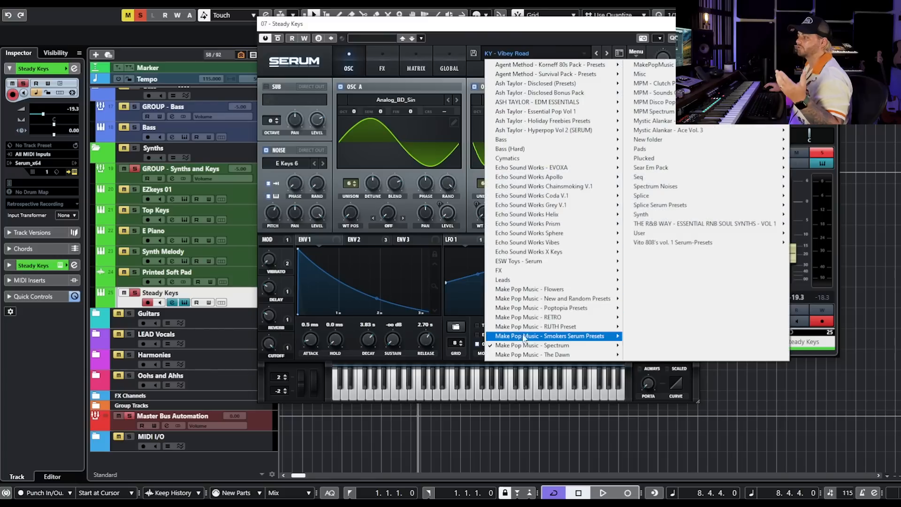
pyautogui.click(574, 42)
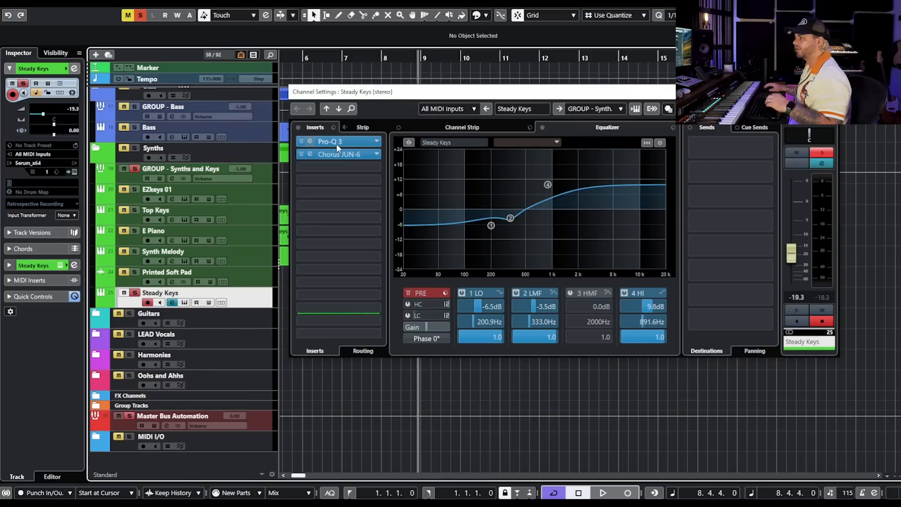
# Inspect the Pro-Q 3 curve and the Chorus JUN-6 settings in the Steady Keys inserts
pyautogui.click(336, 144)
pyautogui.moveTo(682, 143); pyautogui.dragTo(634, 146)
pyautogui.moveTo(477, 297)
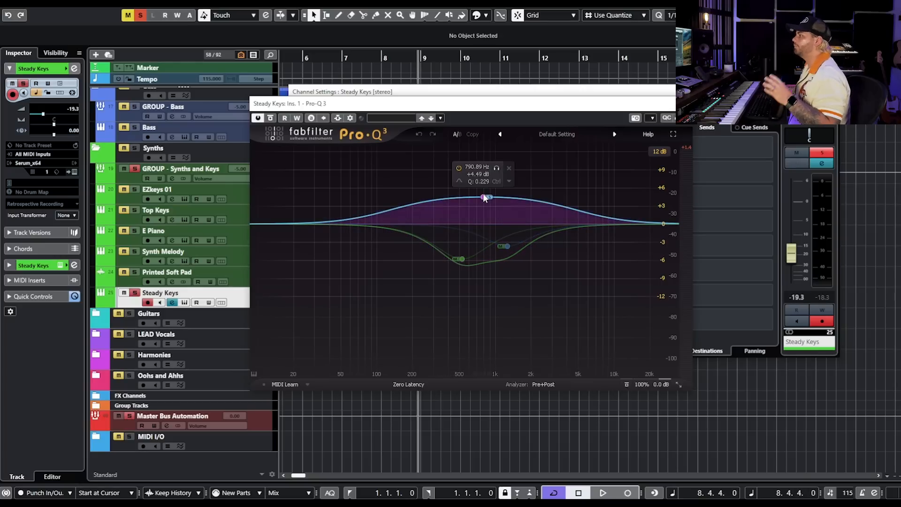
pyautogui.click(665, 92)
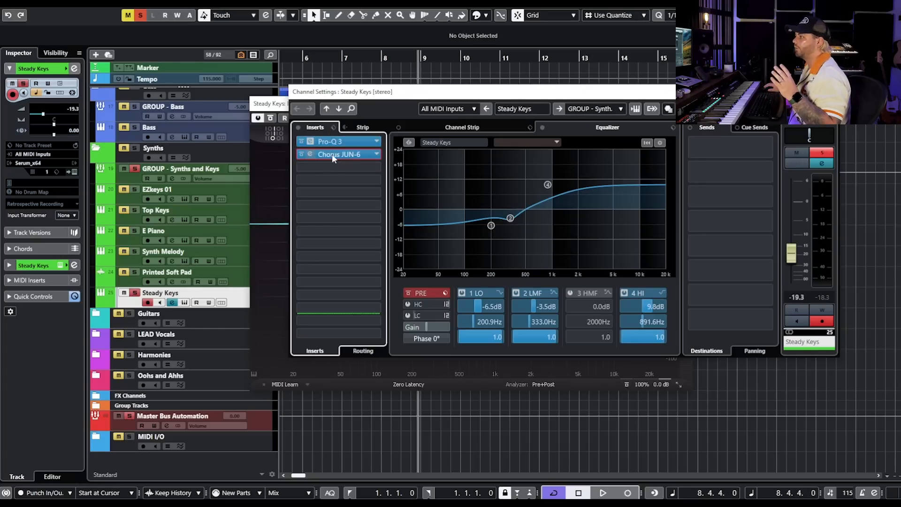
pyautogui.moveTo(867, 66); pyautogui.dragTo(395, 119)
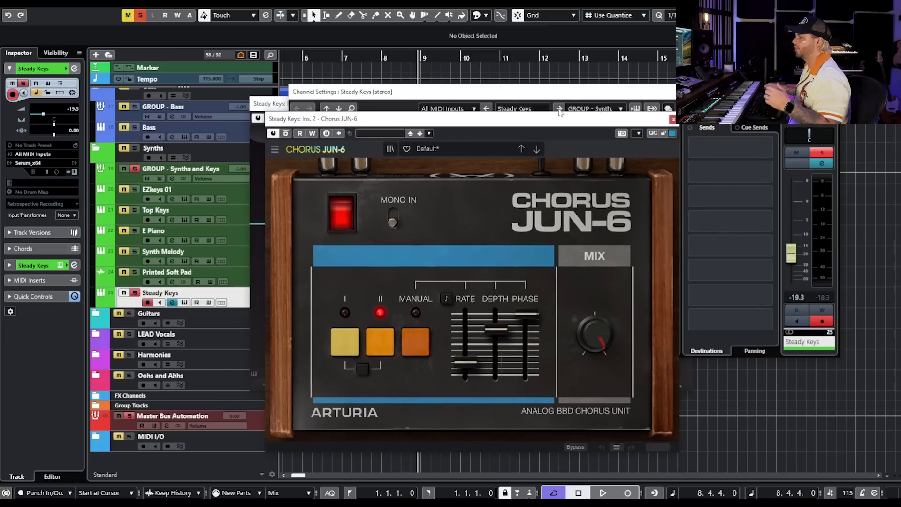
pyautogui.click(673, 120)
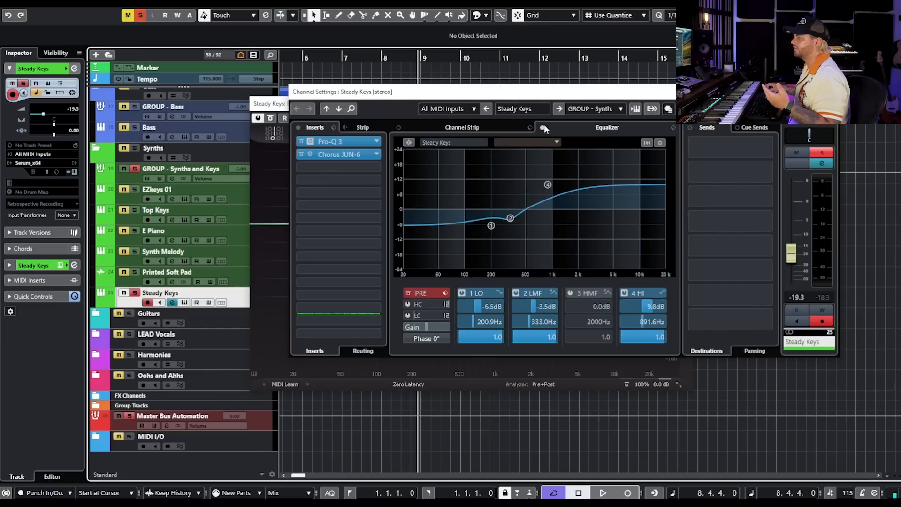
# Compare Steady Keys with its inserts and channel EQ bypassed against only the Pro-Q 3 and EQ reactivated, using playback from before bar 9
pyautogui.click(298, 127)
pyautogui.press('space')
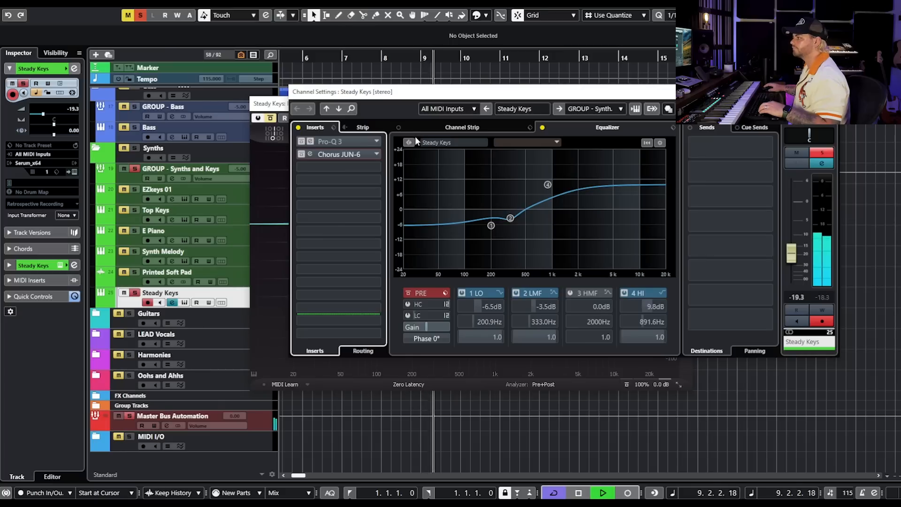
pyautogui.press('space')
pyautogui.click(543, 127)
pyautogui.click(302, 141)
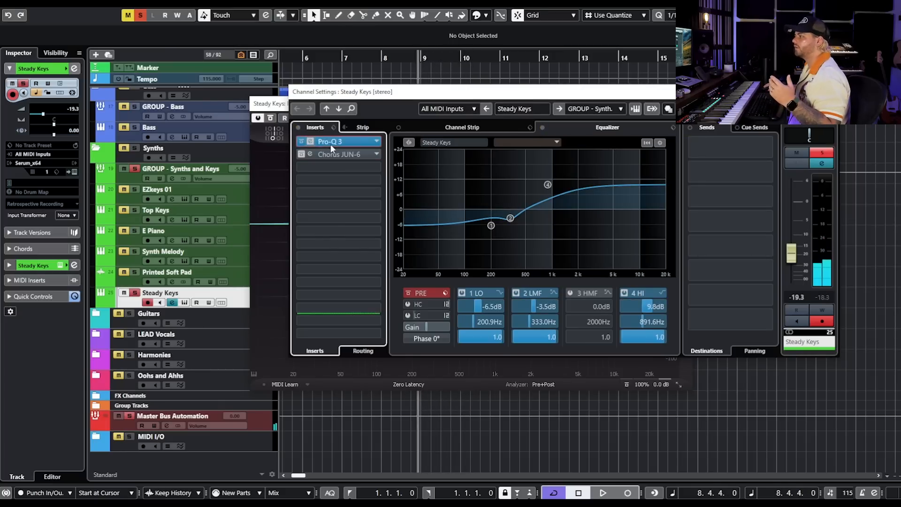
pyautogui.click(331, 142)
pyautogui.click(344, 143)
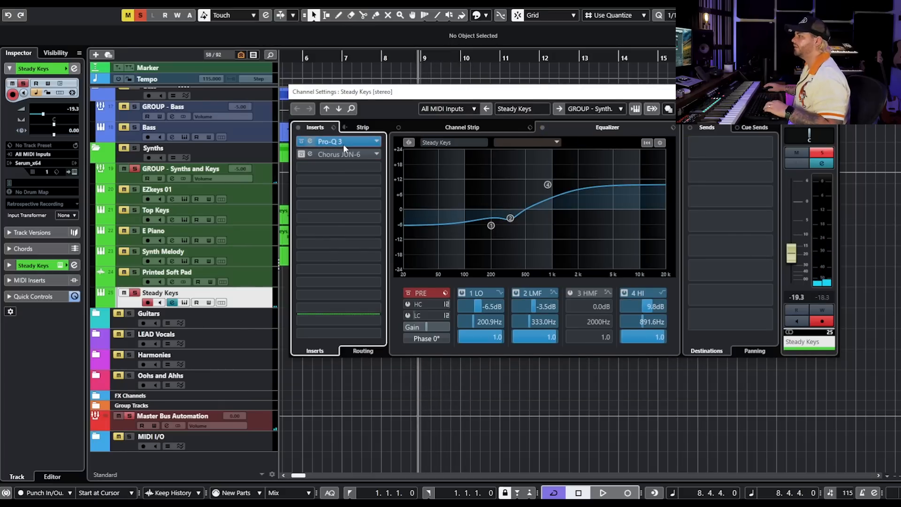
pyautogui.press('space')
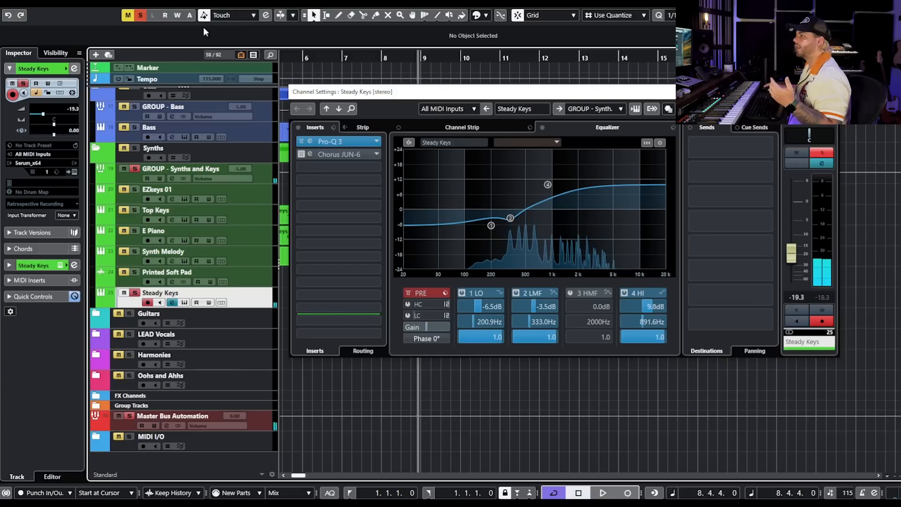
# Clear all mutes and solos, reactivate the Chorus JUN-6 insert on Steady Keys, and close its channel settings
pyautogui.click(128, 15)
pyautogui.click(140, 15)
pyautogui.click(302, 154)
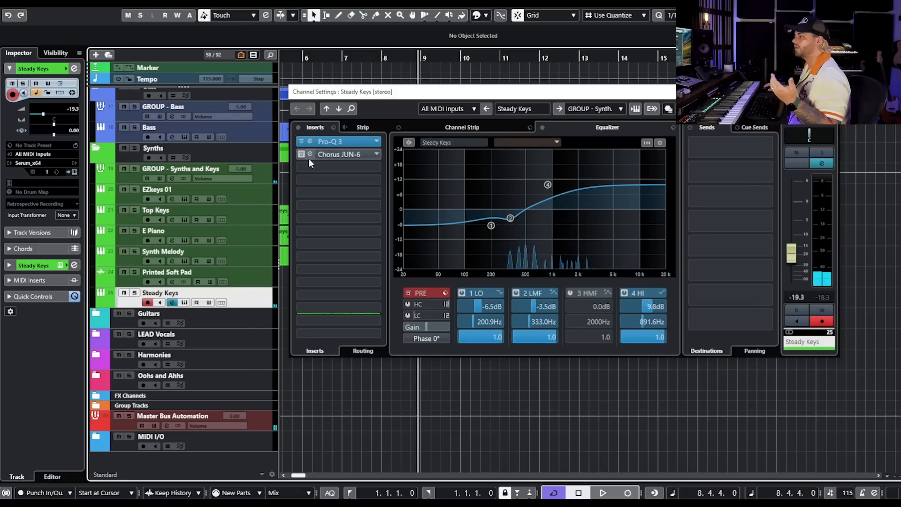
pyautogui.press('Escape')
# Play the full mix of the second section from just before bar 9
pyautogui.press('space')
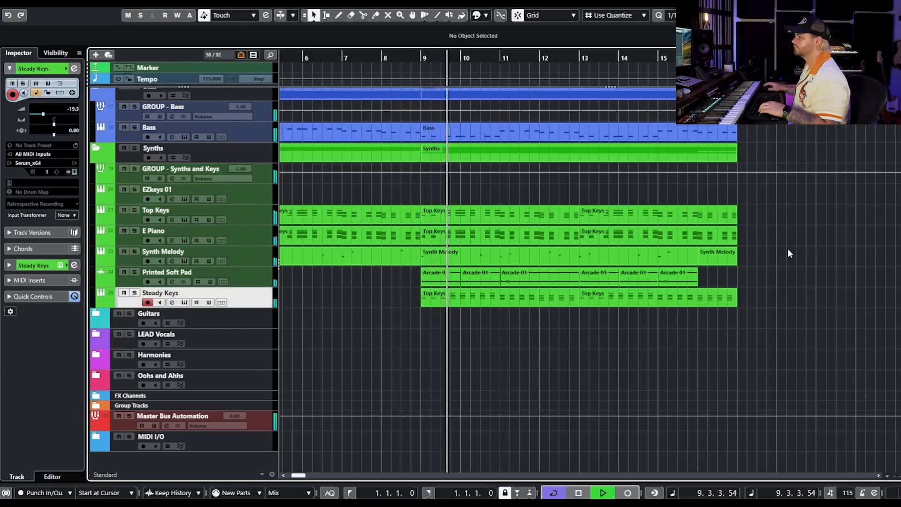
pyautogui.hscroll(1, 737, 283)
pyautogui.scroll(-1, 733, 283)
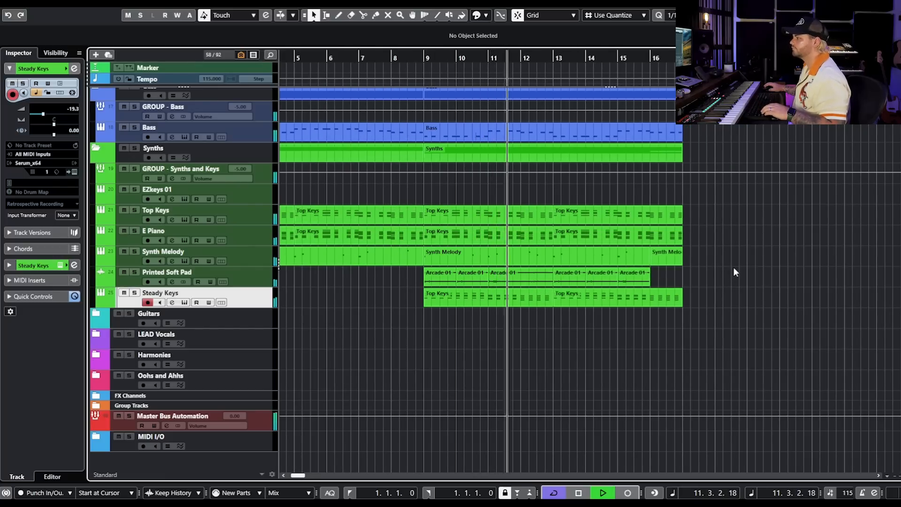
pyautogui.press('space')
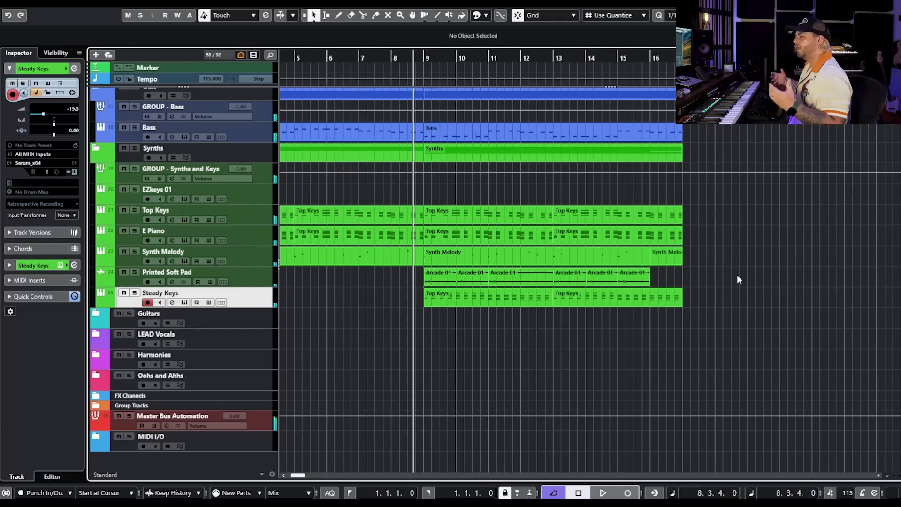
# Play the end of the second section from bar 15 with all tracks, and bring the arrangement from bar 17 into view
pyautogui.scroll(5, 736, 278)
pyautogui.click(635, 52)
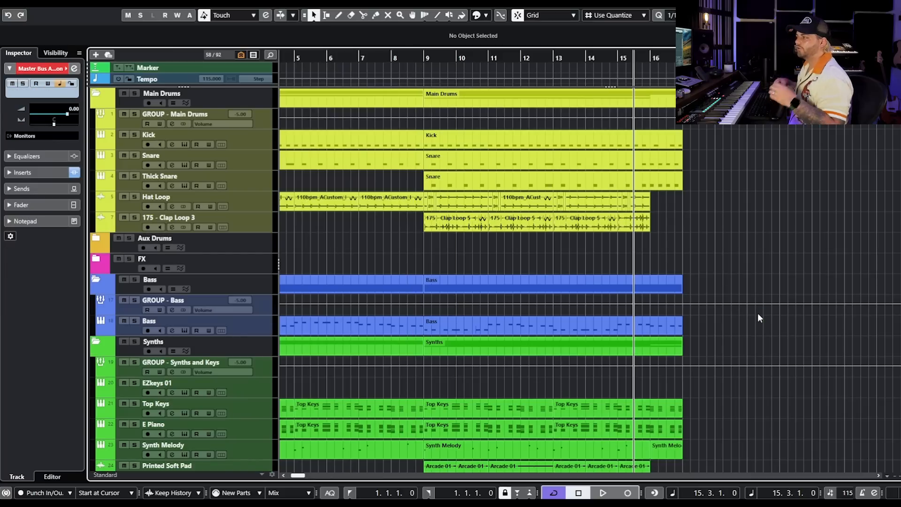
pyautogui.press('space')
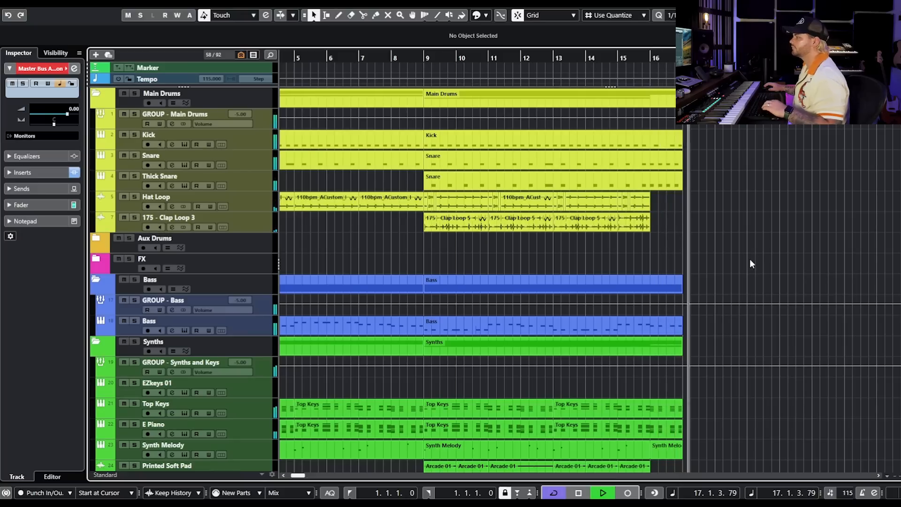
pyautogui.press('space')
pyautogui.hotkey('shift', 'f')
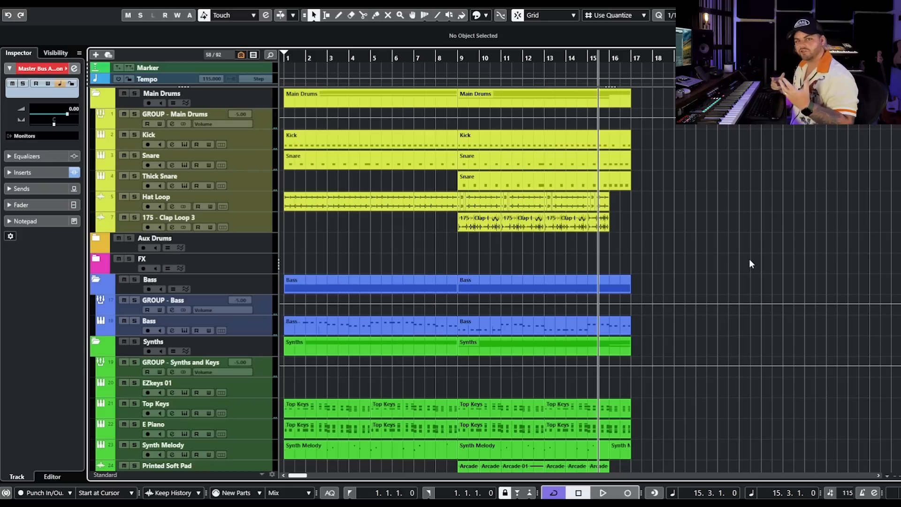
pyautogui.hscroll(3, 737, 258)
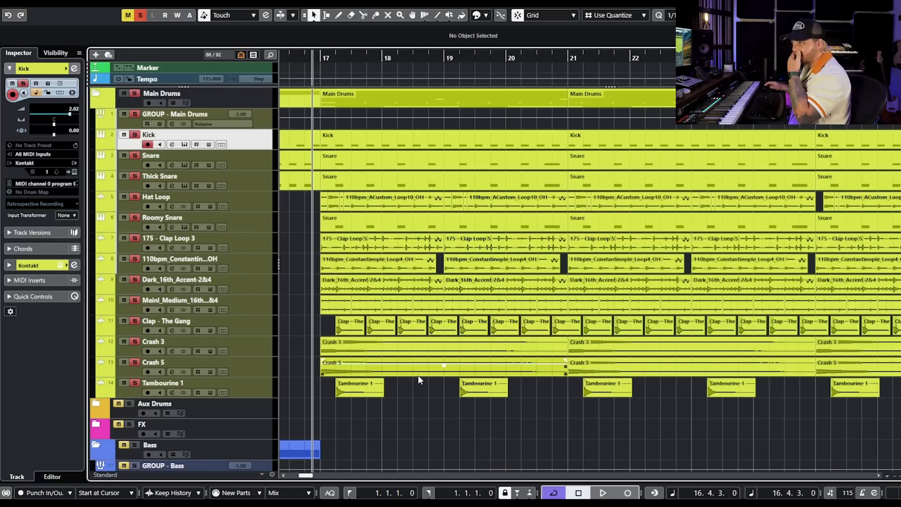
# Clear the Main Drums solo, then solo Hat Loop and play it from just before bar 17
pyautogui.scroll(3, 380, 237)
pyautogui.hscroll(-3, 428, 221)
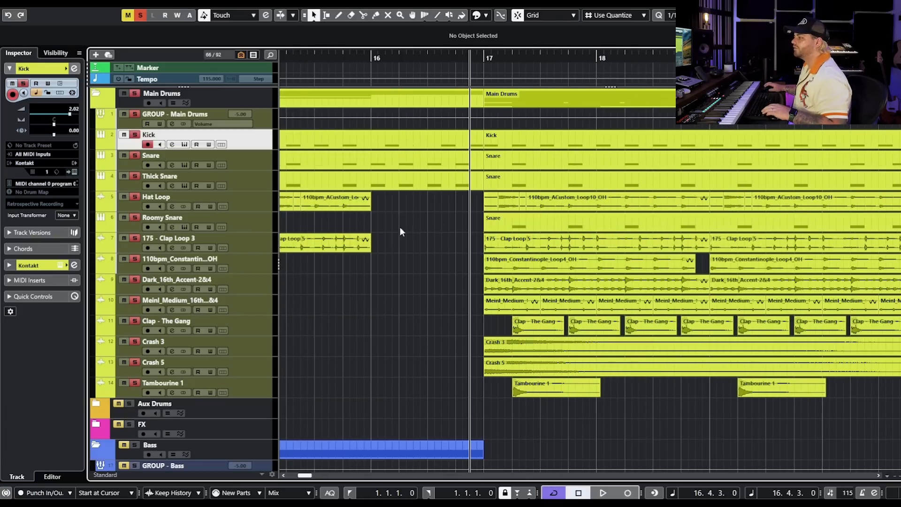
pyautogui.click(140, 96)
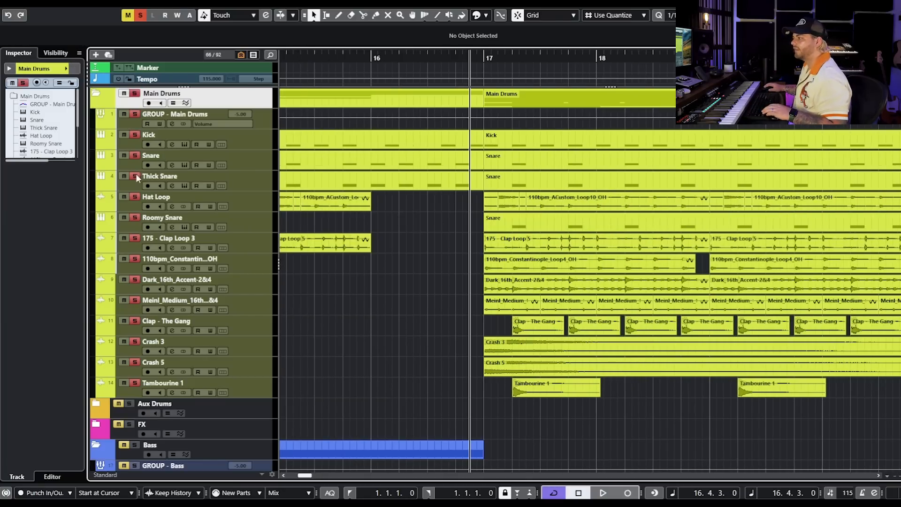
pyautogui.click(135, 94)
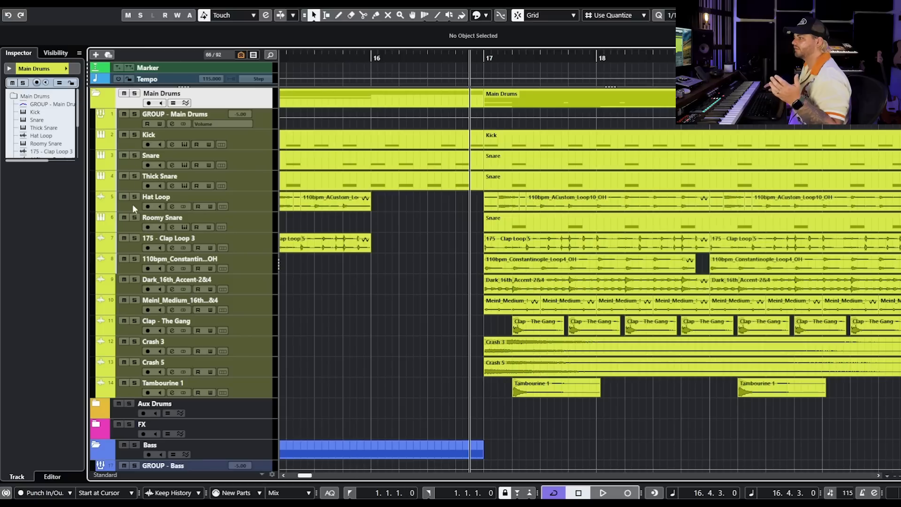
pyautogui.click(136, 197)
pyautogui.press('space')
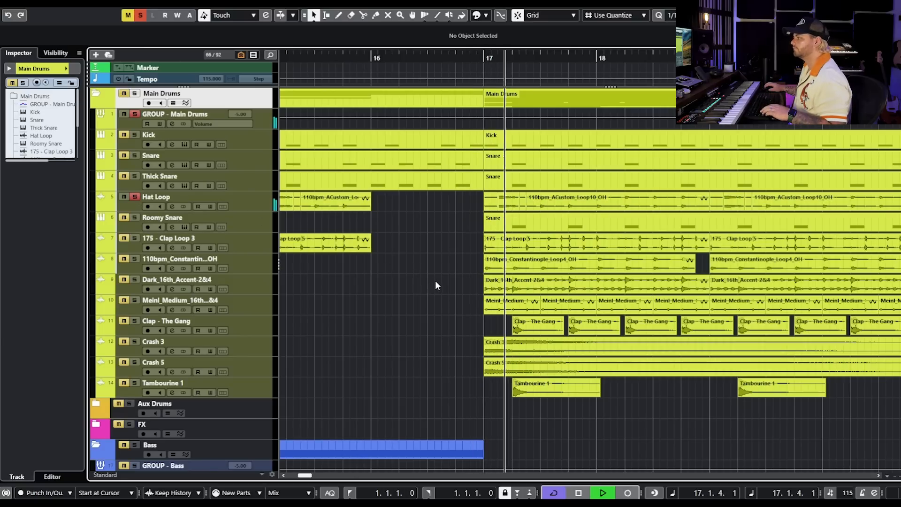
pyautogui.hscroll(1, 435, 282)
pyautogui.scroll(-2, 436, 281)
pyautogui.hscroll(2, 435, 282)
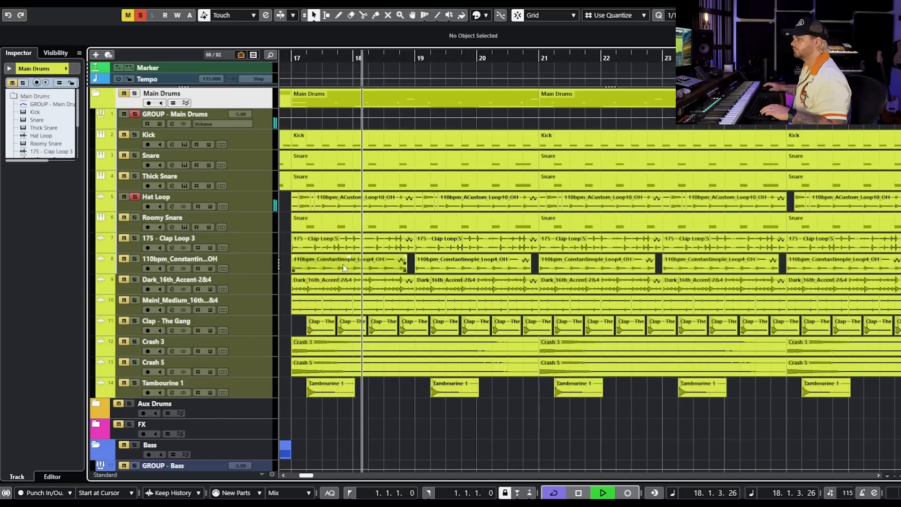
pyautogui.press('space')
# Play Roomy Snare soloed from just before bar 17, and inspect its channel settings and Groove Agent SE instrument before closing both
pyautogui.click(134, 218)
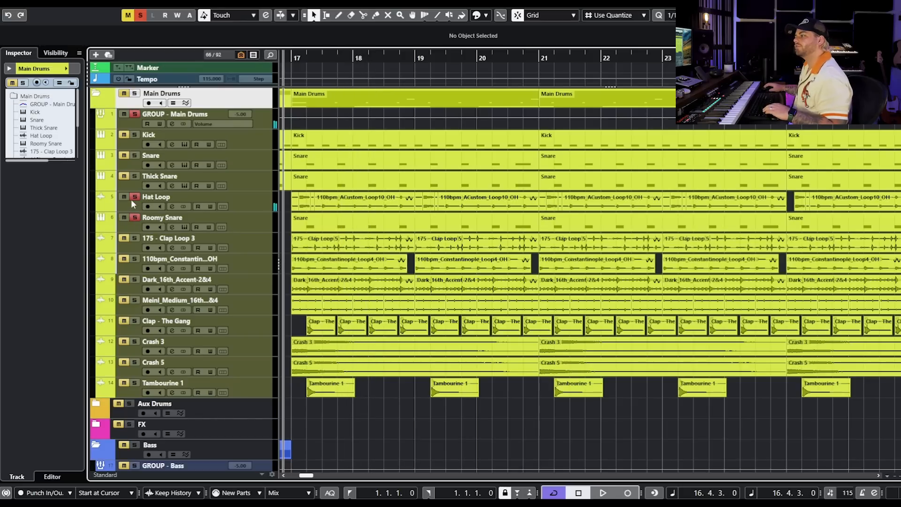
pyautogui.click(238, 227)
pyautogui.click(173, 227)
pyautogui.press('space')
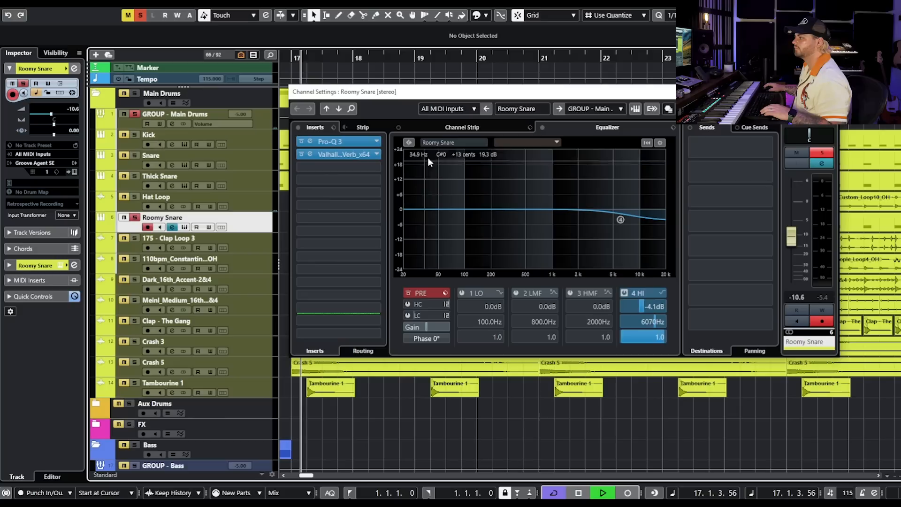
pyautogui.click(173, 228)
pyautogui.press('space')
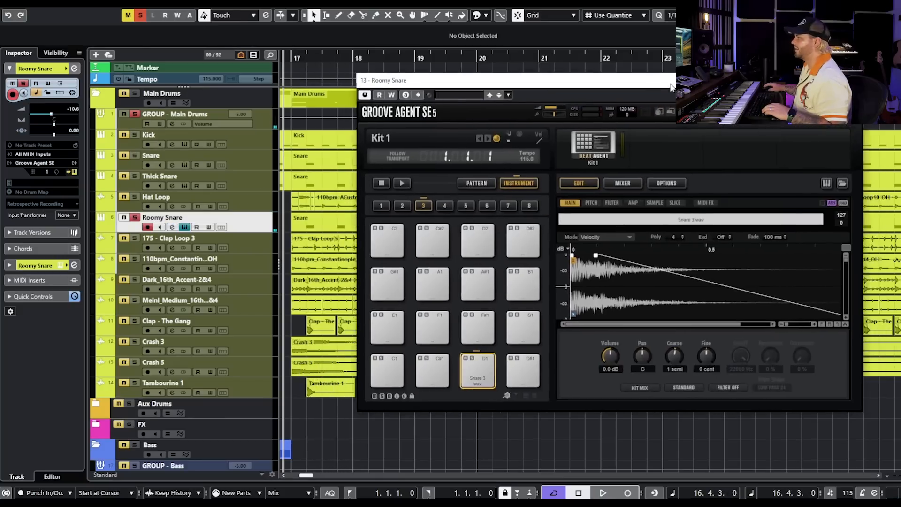
pyautogui.moveTo(675, 85); pyautogui.dragTo(568, 95)
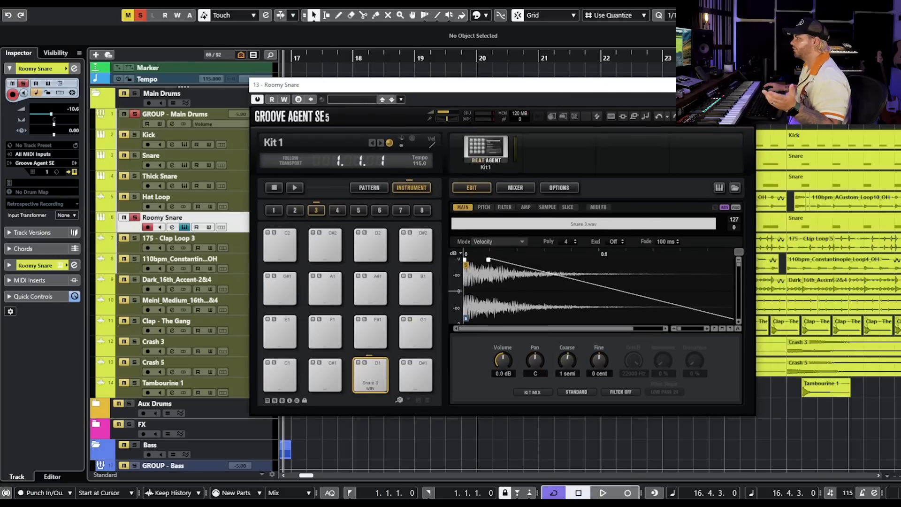
pyautogui.click(745, 85)
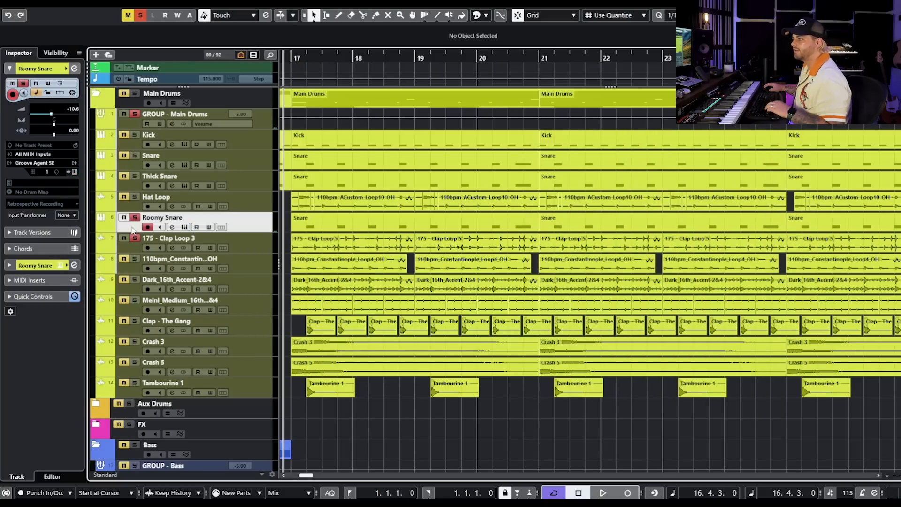
# Solo 175 - Clap Loop 3 and play it from just before bar 17
pyautogui.click(238, 244)
pyautogui.hscroll(-3, 375, 259)
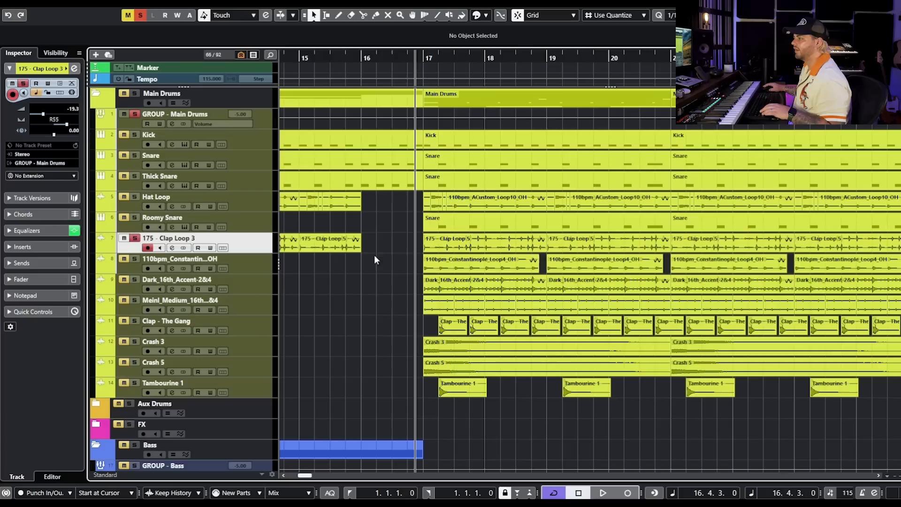
pyautogui.press('space')
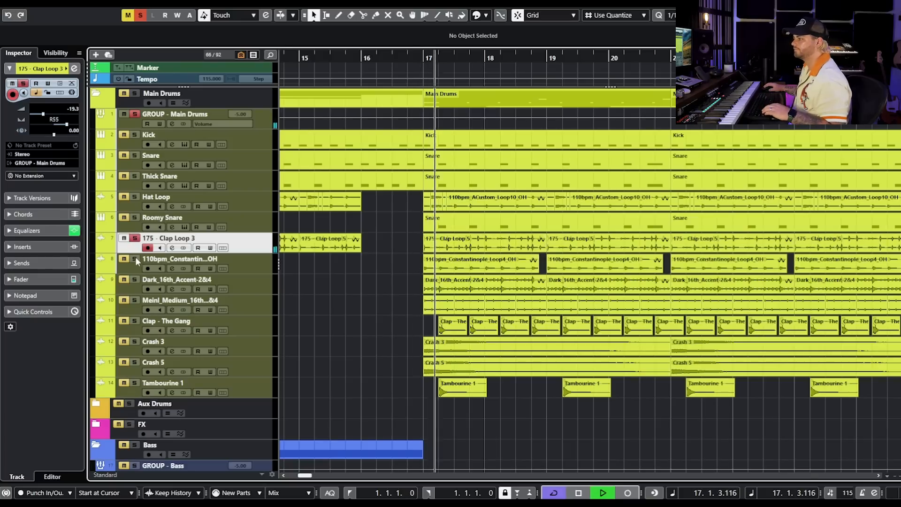
# Move the solo from 175 - Clap Loop 3 to the 110bpm_Constantinople loop and play it into bar 17
pyautogui.click(135, 259)
pyautogui.press('space')
pyautogui.click(134, 238)
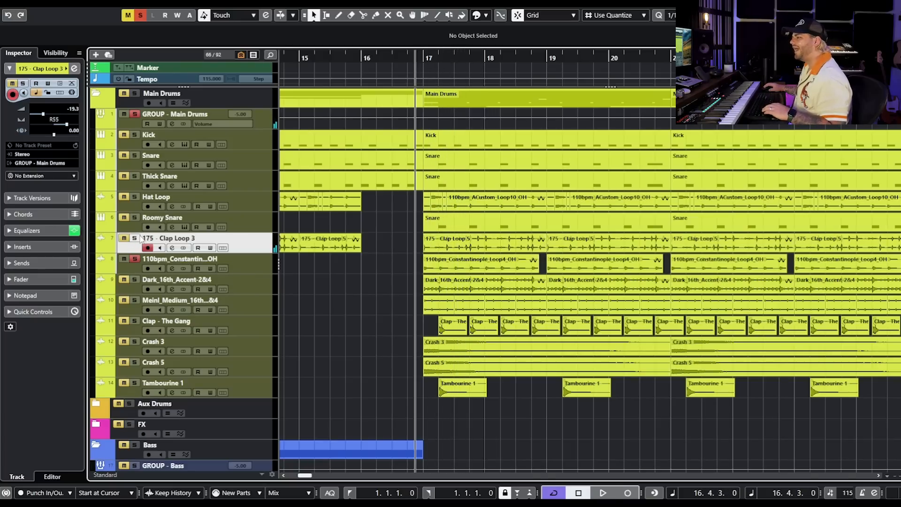
pyautogui.click(250, 267)
pyautogui.press('space')
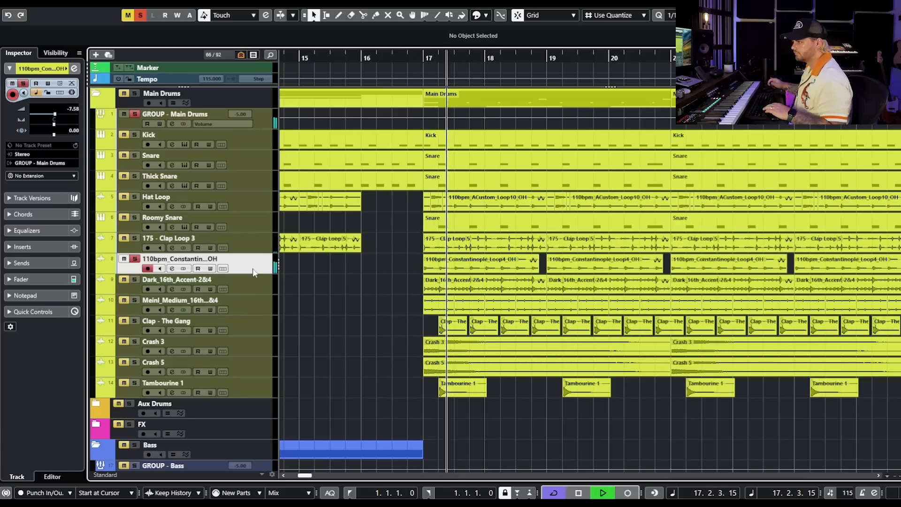
# Compare the soloed Main Drums with and without the 110bpm_Constantinople loop during playback, then restore the loop's solo
pyautogui.click(136, 93)
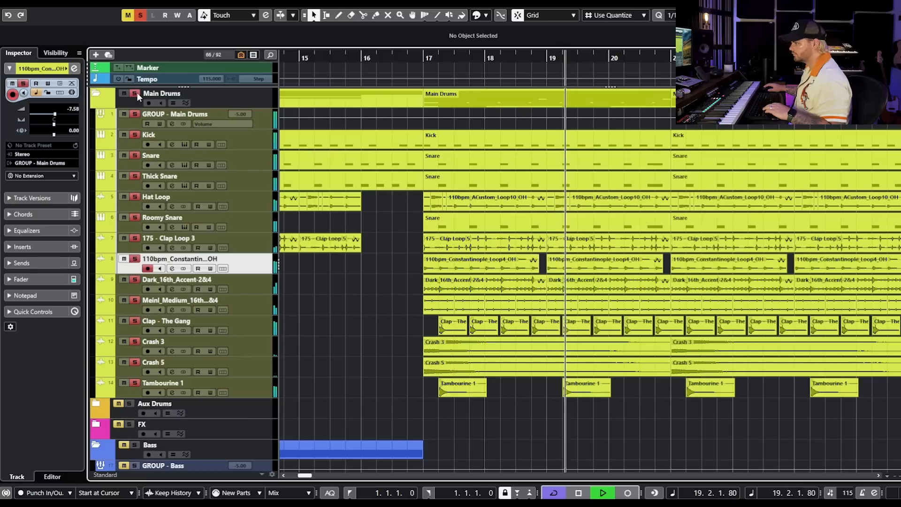
pyautogui.click(135, 259)
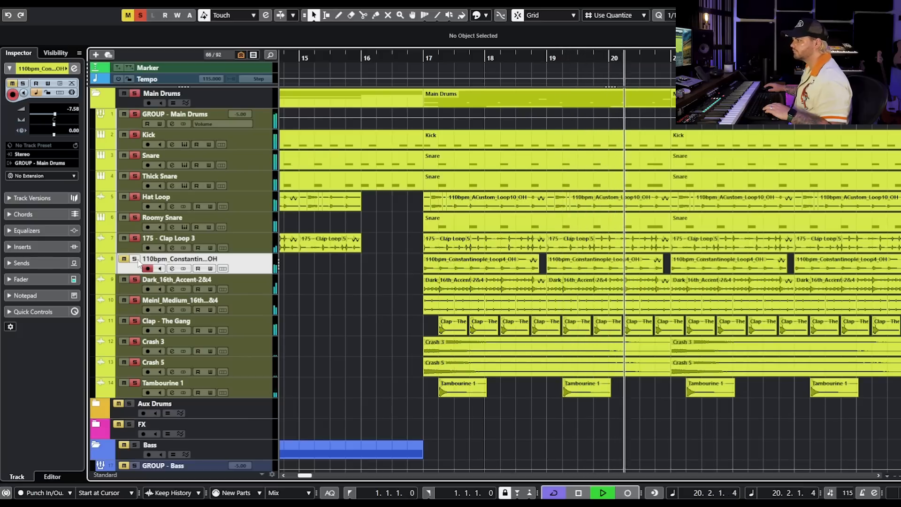
pyautogui.press('space')
pyautogui.click(135, 259)
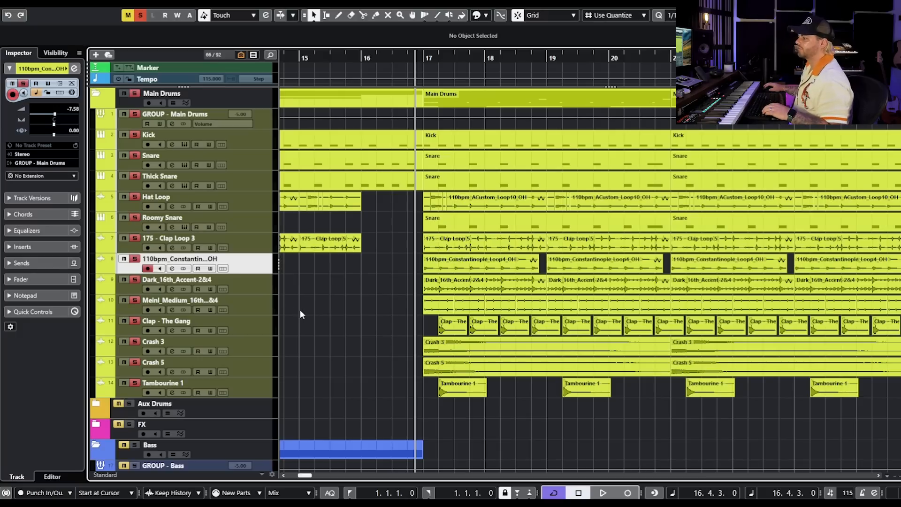
# Solo only the Dark_16th_Accent-2&4 and Meinl_Medium_16th tracks and play them together from just before bar 17
pyautogui.click(134, 94)
pyautogui.click(135, 280)
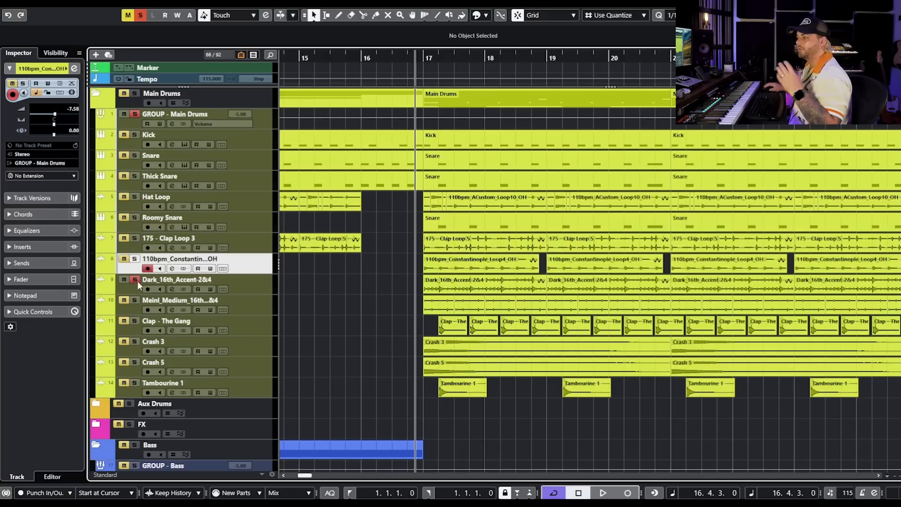
pyautogui.click(136, 301)
pyautogui.click(251, 308)
pyautogui.keyDown('shift'); pyautogui.click(261, 287); pyautogui.keyUp('shift')
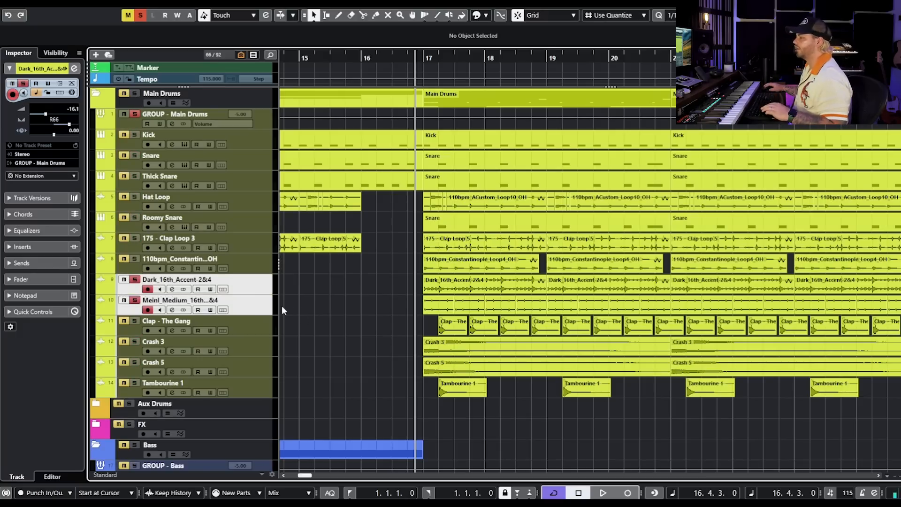
pyautogui.press('space')
pyautogui.hscroll(2, 352, 326)
pyautogui.scroll(-1, 450, 315)
pyautogui.hscroll(2, 498, 317)
pyautogui.scroll(-1, 550, 327)
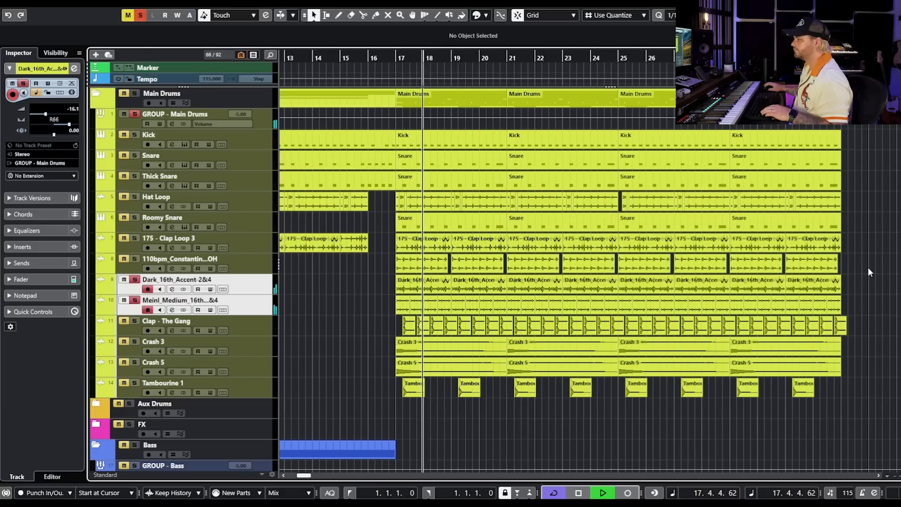
pyautogui.scroll(3, 700, 307)
pyautogui.hscroll(-3, 671, 310)
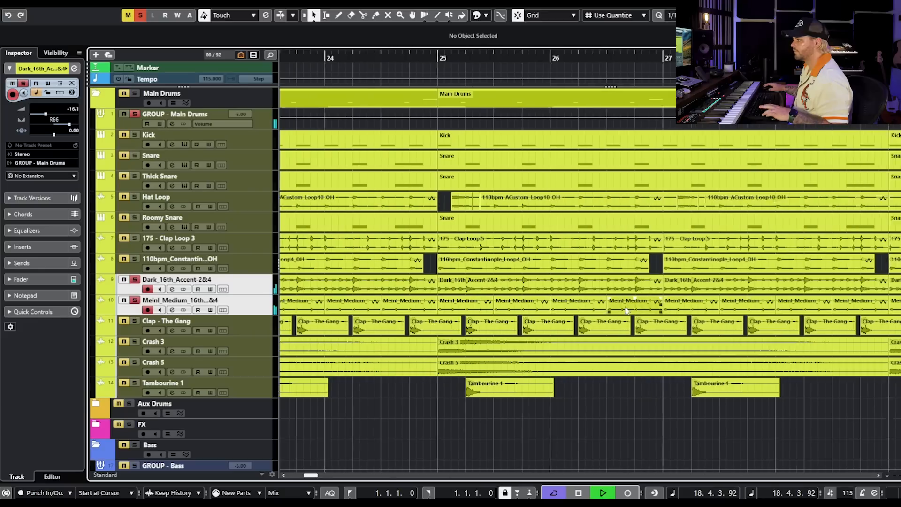
pyautogui.press('space')
# Select the first Dark_16th_Accent-2&4 and Meinl_Medium_16th clips at bar 17
pyautogui.hscroll(-2, 580, 303)
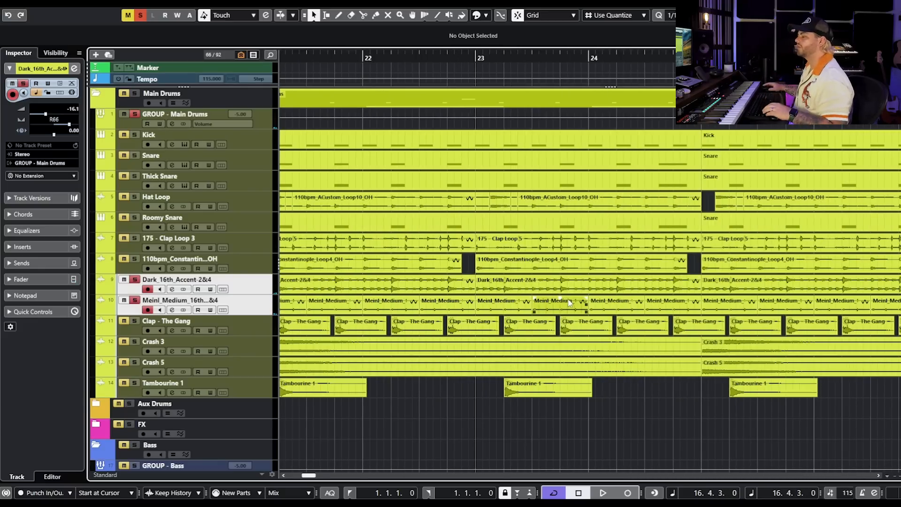
pyautogui.scroll(-3, 568, 302)
pyautogui.hscroll(-3, 569, 303)
pyautogui.scroll(4, 353, 290)
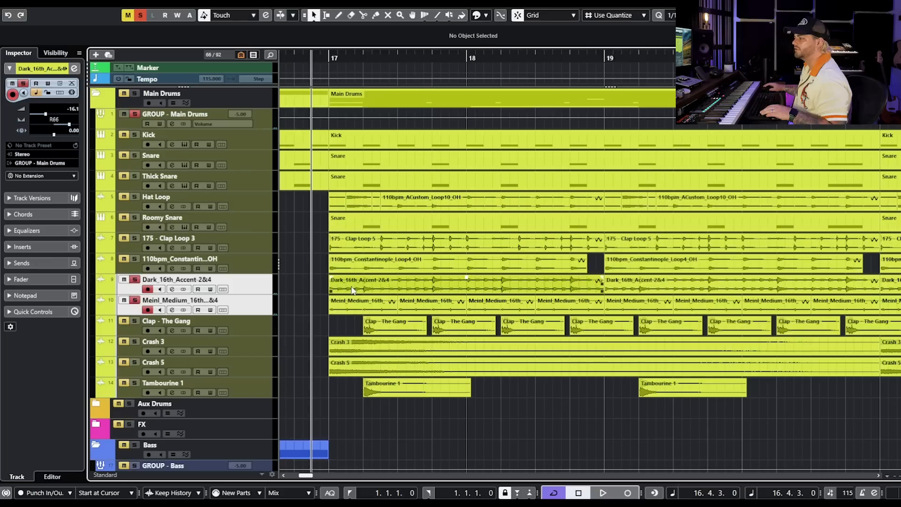
pyautogui.moveTo(320, 292); pyautogui.dragTo(353, 300)
pyautogui.scroll(-3, 418, 310)
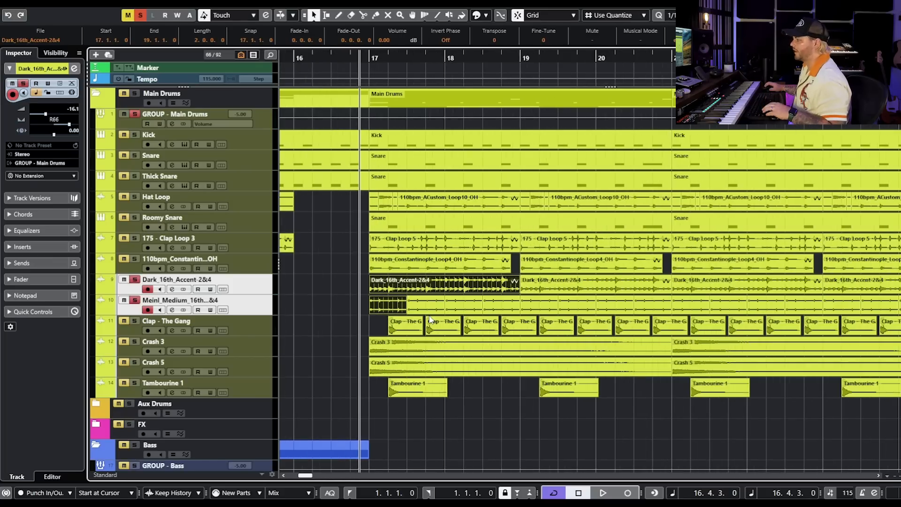
pyautogui.scroll(-2, 429, 319)
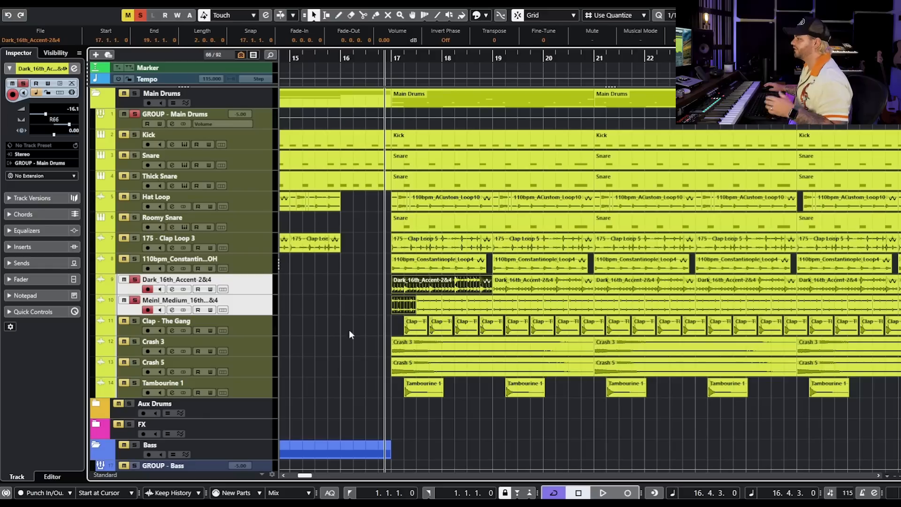
# Solo Clap - The Gang exclusively and play it from just before bar 17
pyautogui.keyDown('ctrl'); pyautogui.click(135, 320); pyautogui.keyUp('ctrl')
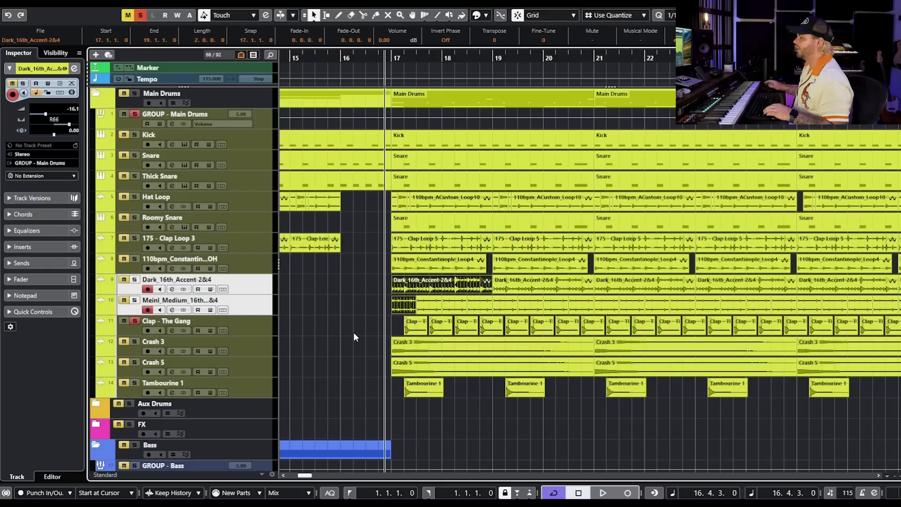
pyautogui.press('space')
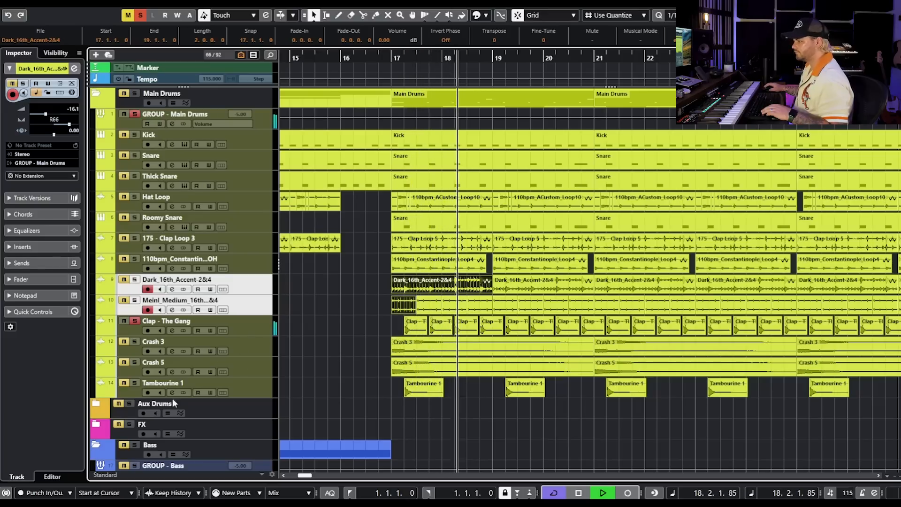
pyautogui.press('space')
# Play the soloed Main Drums without Crash 3 and Crash 5 from just before bar 17
pyautogui.click(135, 93)
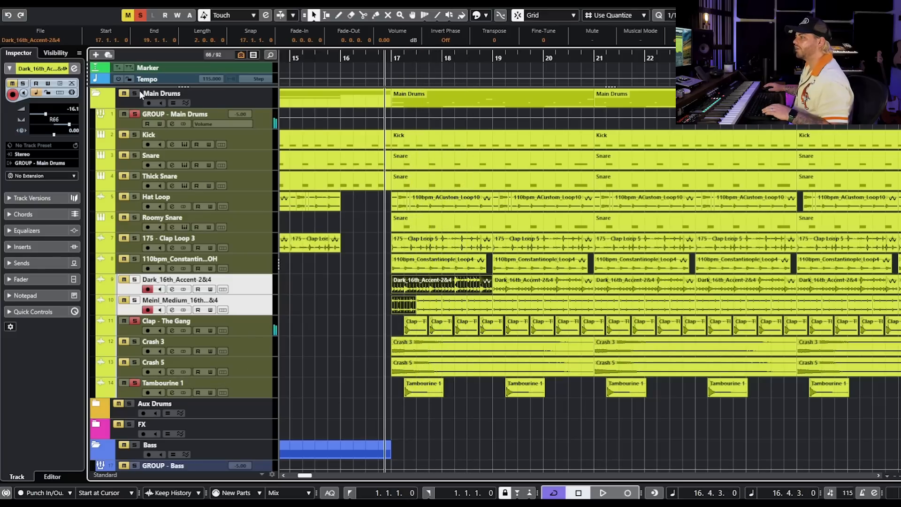
pyautogui.press('space')
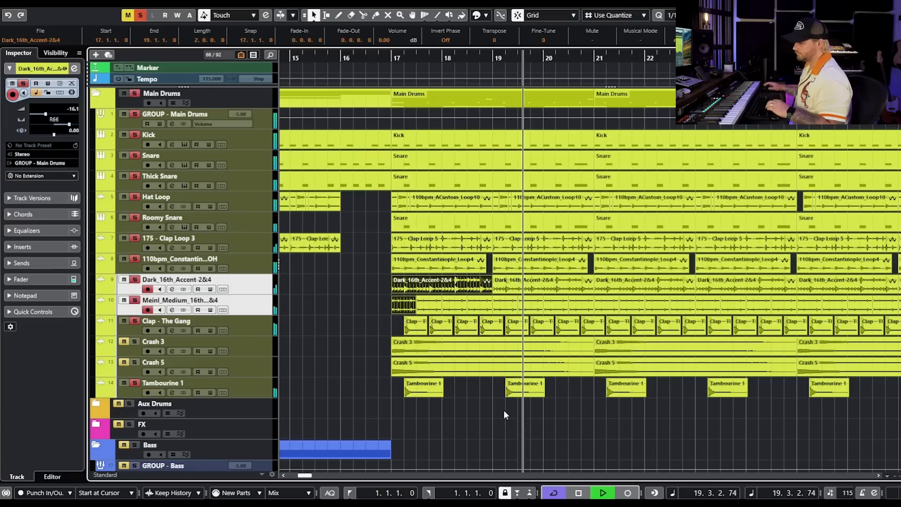
pyautogui.press('space')
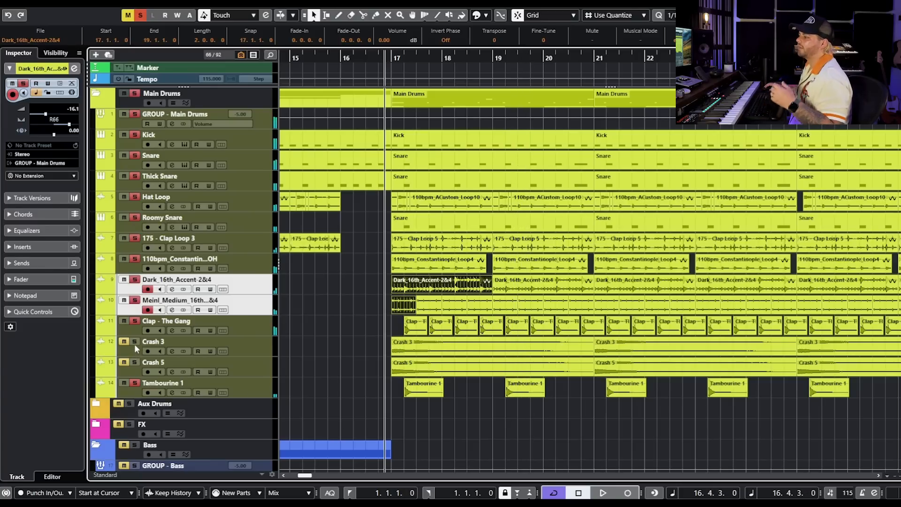
# Play all Main Drums including Crash 3 and Crash 5 from bar 16, and clear the clip selection
pyautogui.click(263, 347)
pyautogui.click(263, 368)
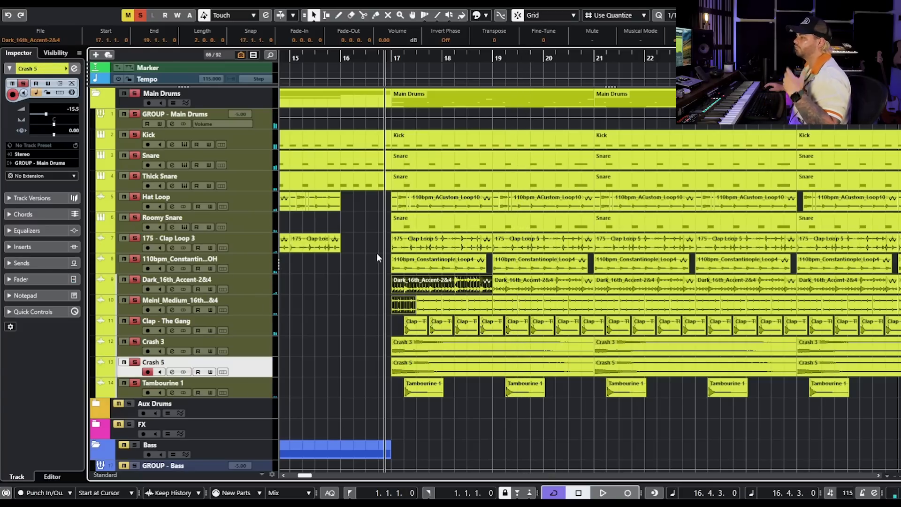
pyautogui.click(343, 58)
pyautogui.press('space')
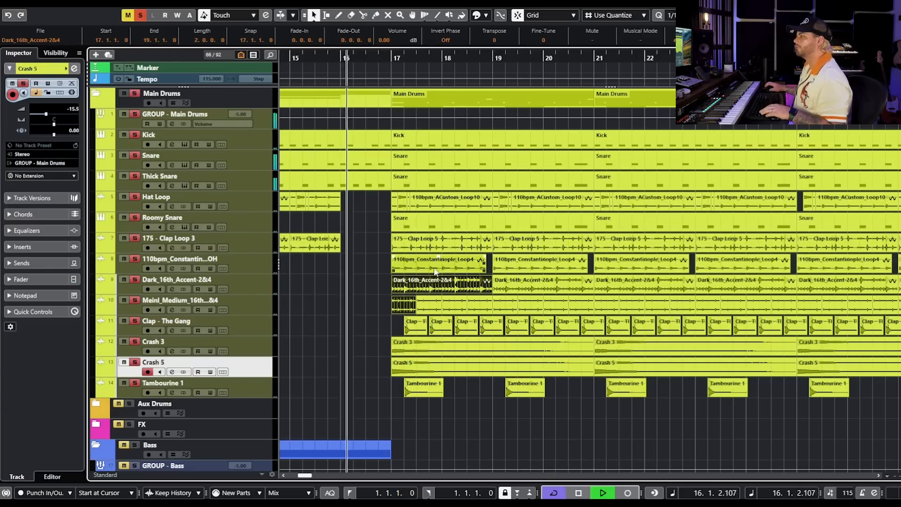
pyautogui.press('h')
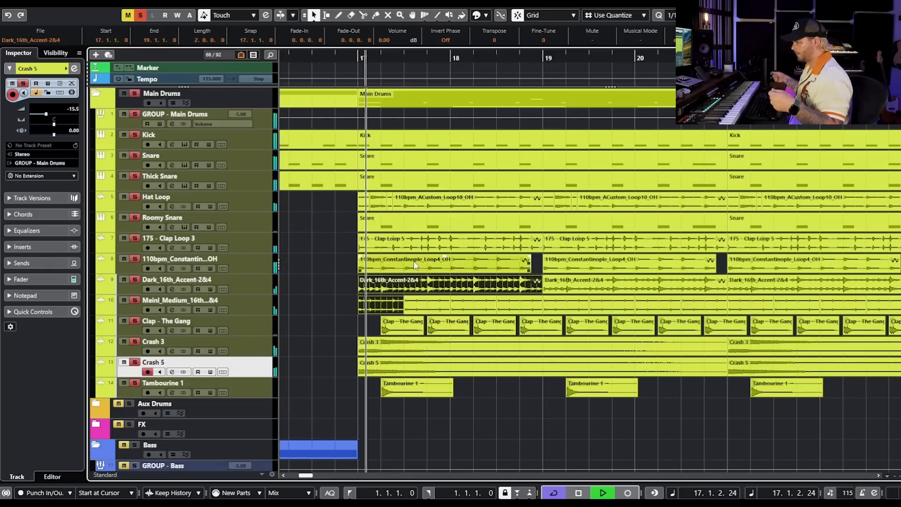
pyautogui.press('g')
pyautogui.press('g')
pyautogui.press('g')
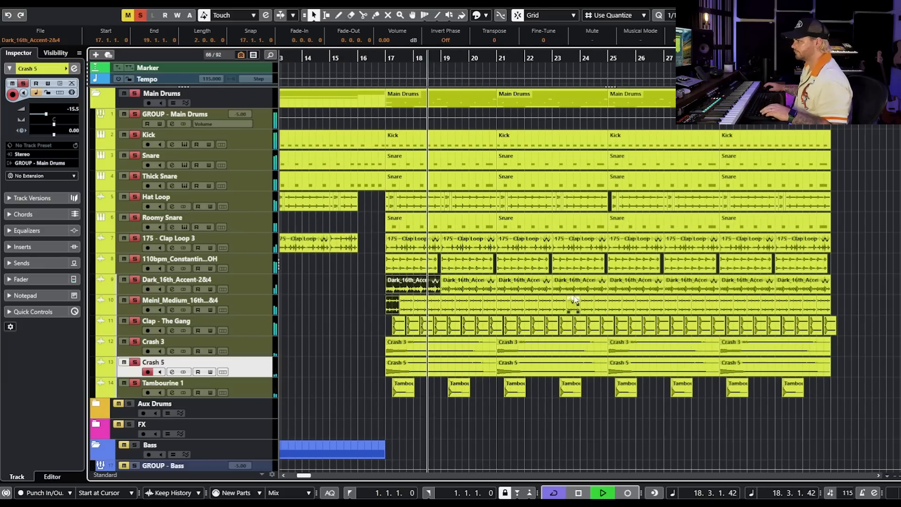
pyautogui.click(843, 268)
pyautogui.scroll(-3, 855, 313)
pyautogui.scroll(3, 854, 313)
pyautogui.press('space')
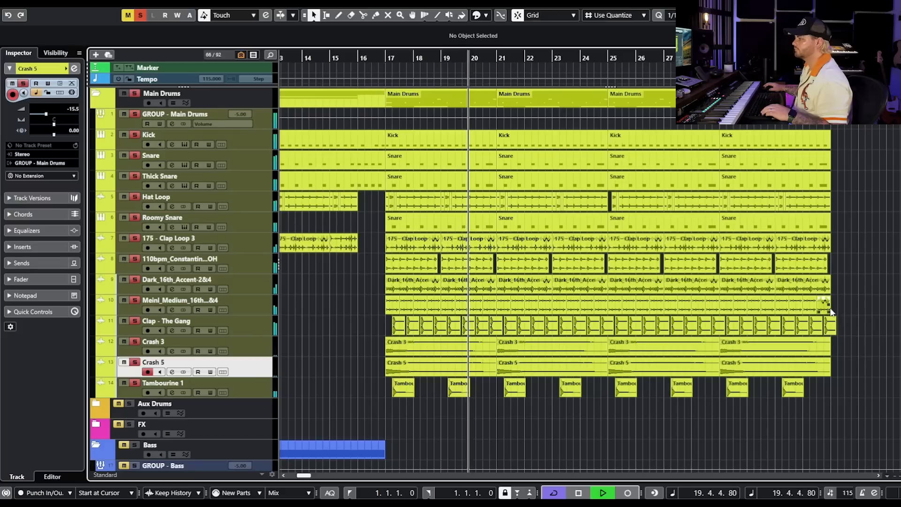
# Clear all solos and select the Top Keys track in the Synths folder
pyautogui.click(141, 16)
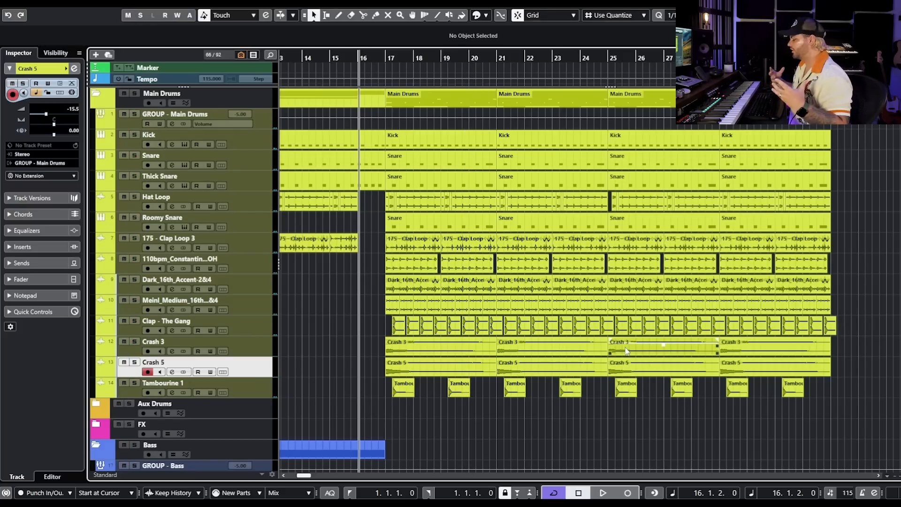
pyautogui.scroll(-5, 629, 355)
pyautogui.click(258, 345)
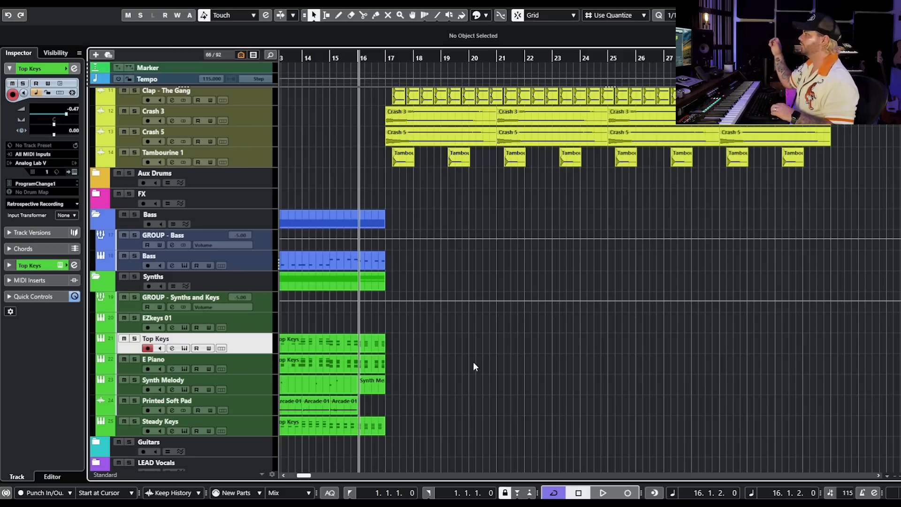
pyautogui.hscroll(3, 401, 348)
pyautogui.hscroll(-3, 405, 363)
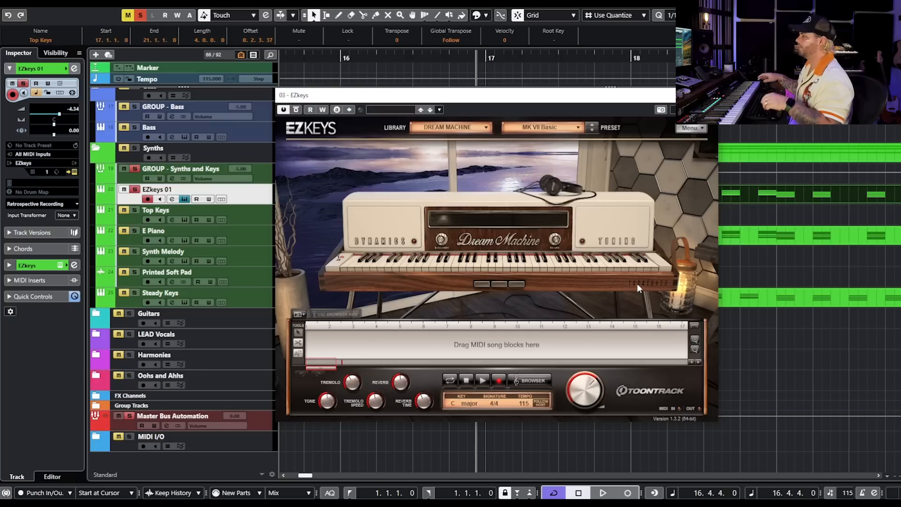
# Play the soloed EZkeys 01 part from just before bar 17 and move the EZkeys window clear of its clips
pyautogui.scroll(-2, 794, 335)
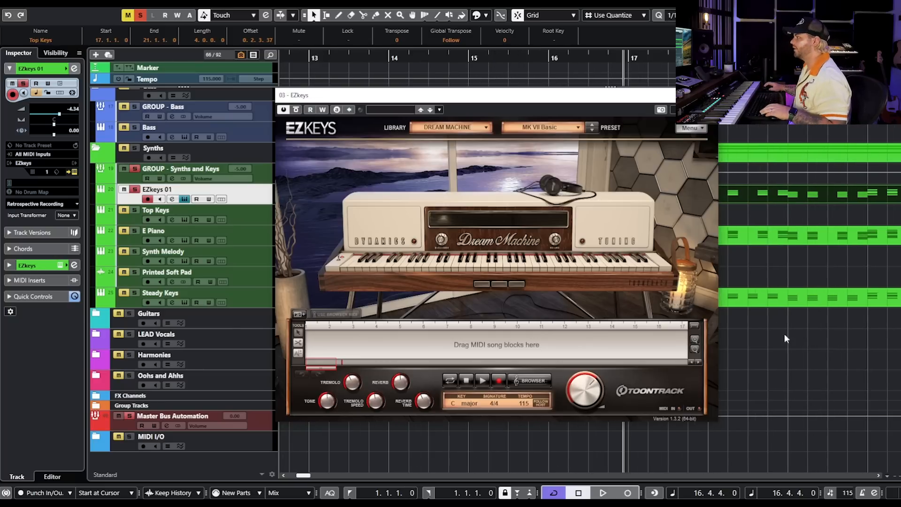
pyautogui.press('space')
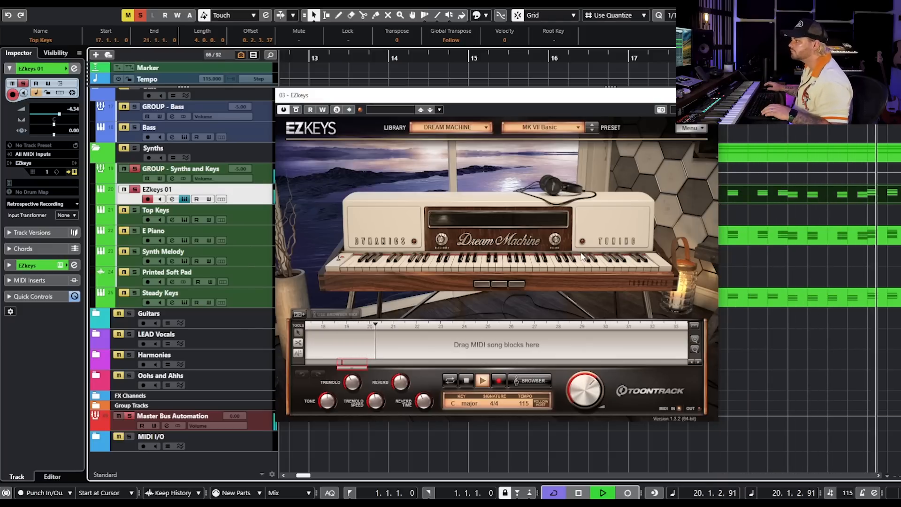
pyautogui.press('space')
pyautogui.moveTo(618, 97); pyautogui.dragTo(434, 91)
pyautogui.click(709, 58)
pyautogui.press('space')
pyautogui.press('space')
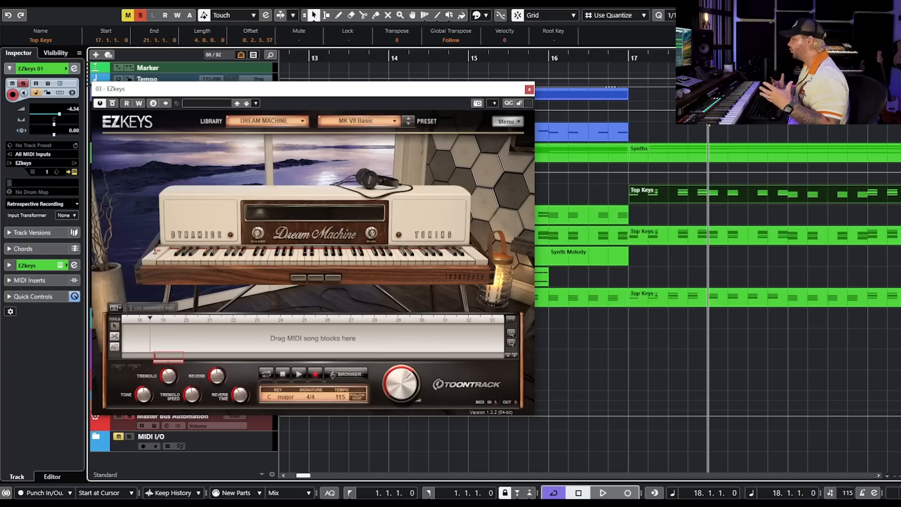
# Replay the soloed EZkeys 01 part from bar 17 and return the playhead to just before bar 17
pyautogui.click(634, 64)
pyautogui.press('space')
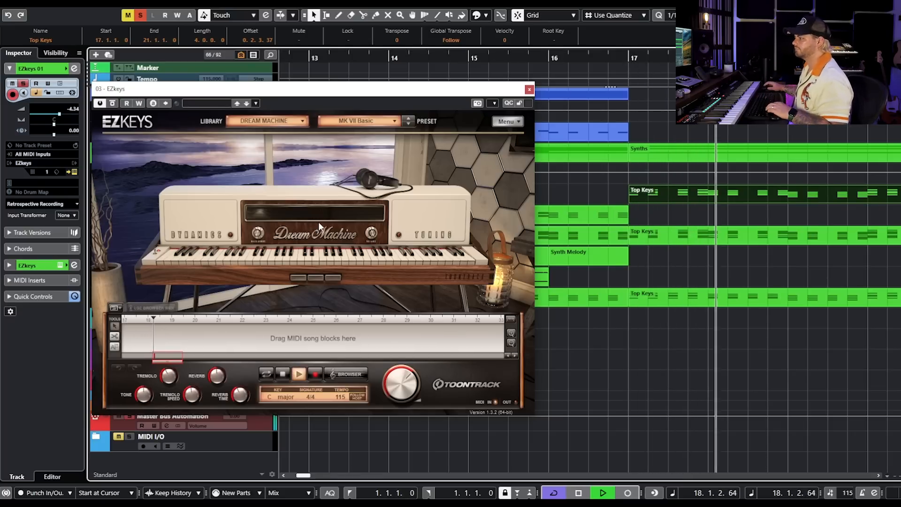
pyautogui.press('space')
pyautogui.click(788, 60)
pyautogui.press('space')
pyautogui.press('space')
pyautogui.press('space')
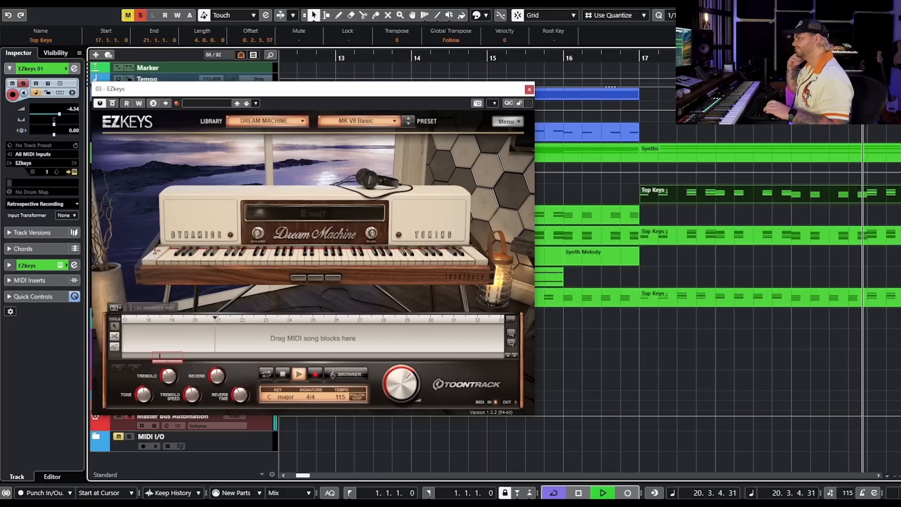
pyautogui.press('space')
pyautogui.click(635, 58)
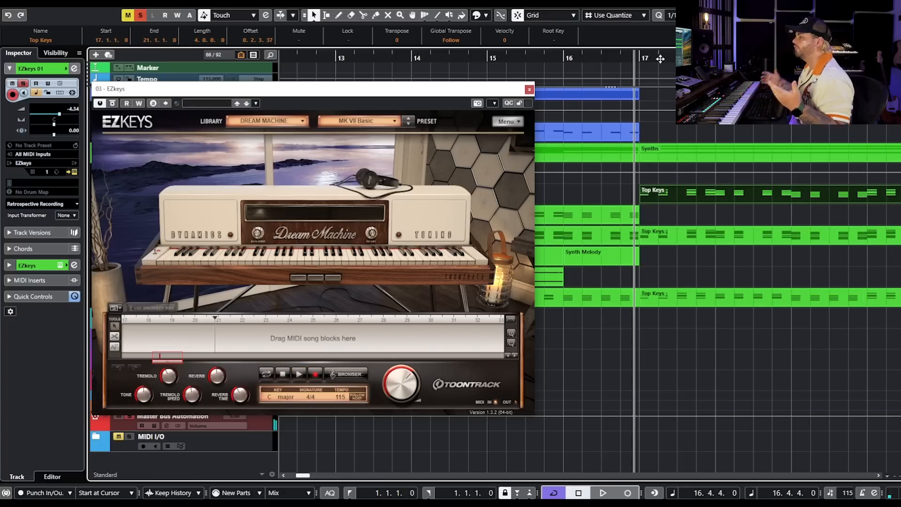
# Close the EZkeys window and move the Top Keys clips from bar 17 onward from the EZkeys 01 track to the Top Keys track
pyautogui.click(530, 89)
pyautogui.scroll(-6, 669, 191)
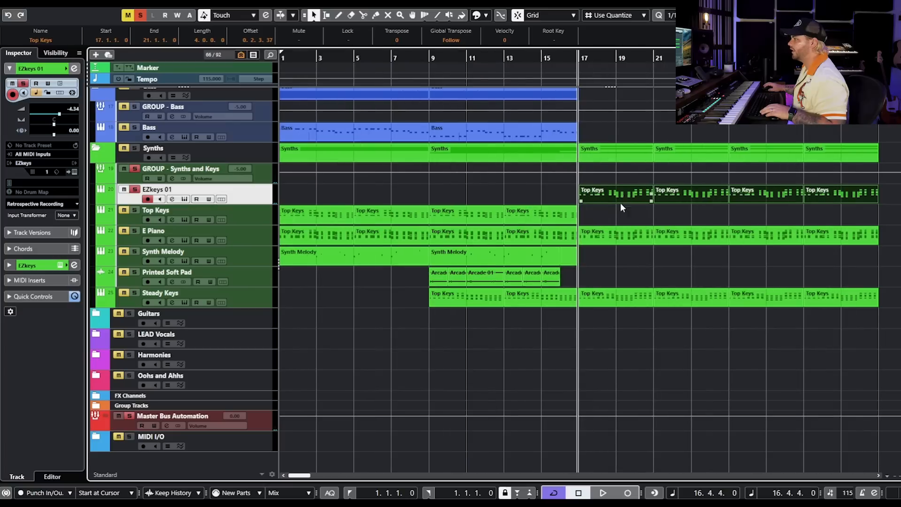
pyautogui.moveTo(621, 205); pyautogui.dragTo(620, 226)
# Clear all solos, including the Synths folder's, and play the full arrangement from just before bar 17
pyautogui.click(133, 149)
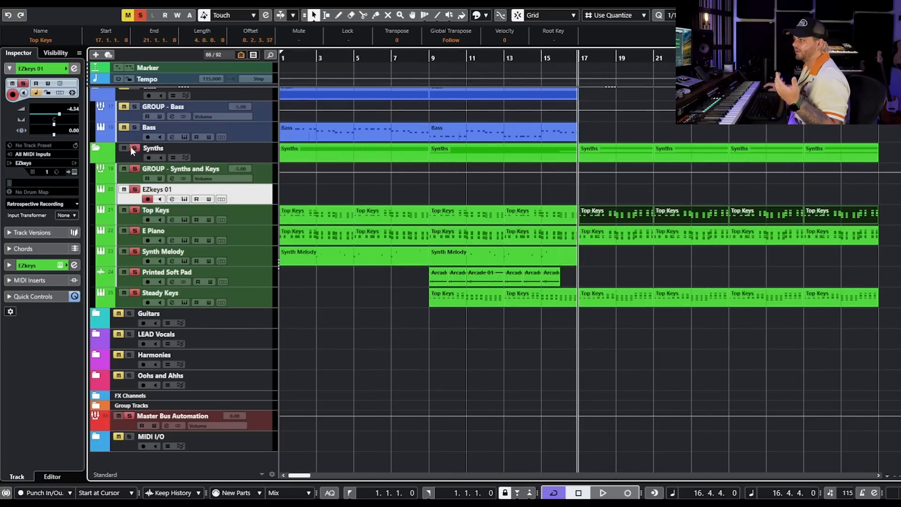
pyautogui.click(143, 12)
pyautogui.press('space')
pyautogui.scroll(2, 615, 188)
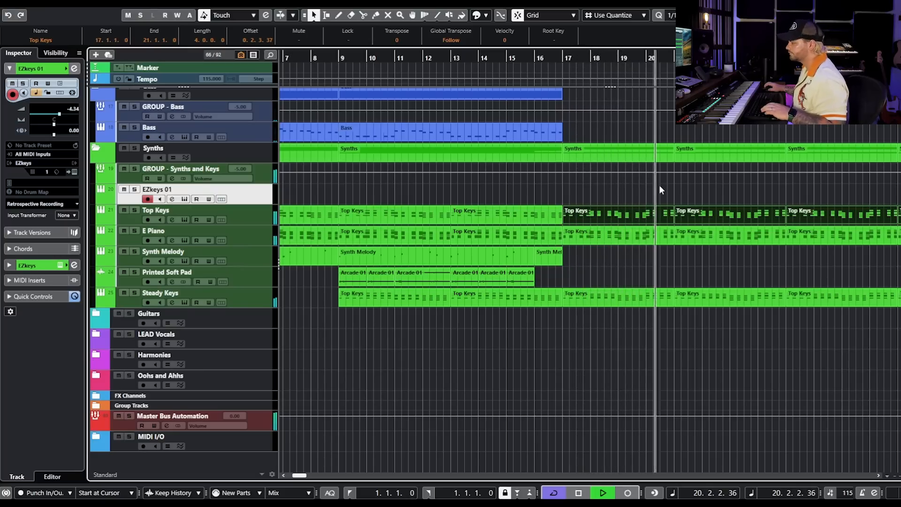
pyautogui.press('space')
pyautogui.scroll(-2, 658, 192)
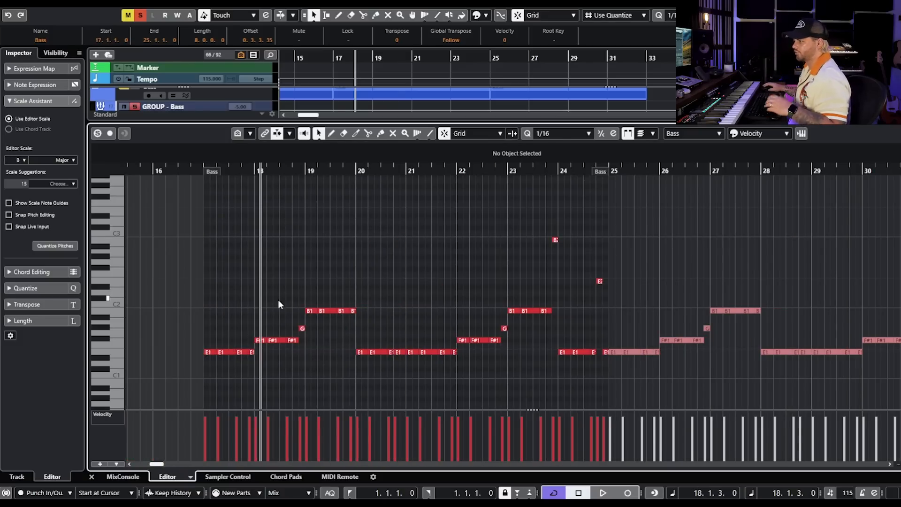
# Play the soloed Bass part in the key editor from just before bar 17
pyautogui.click(197, 167)
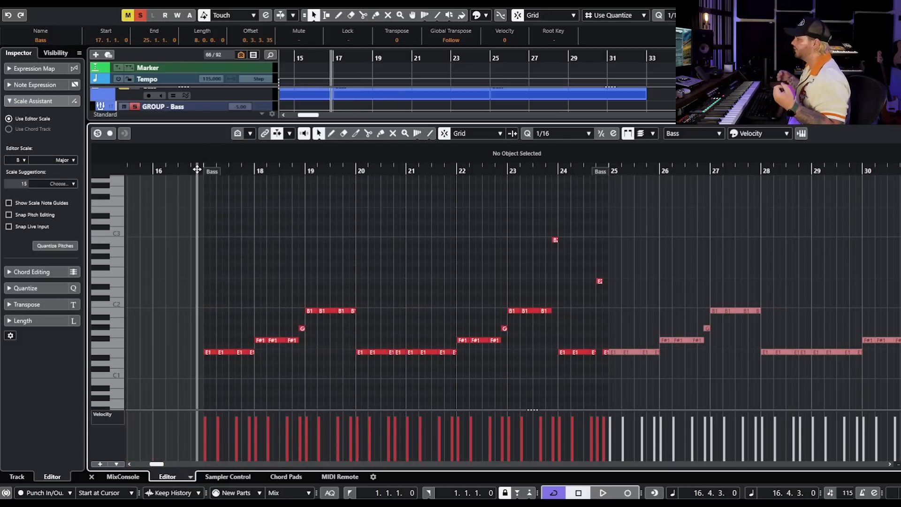
pyautogui.press('space')
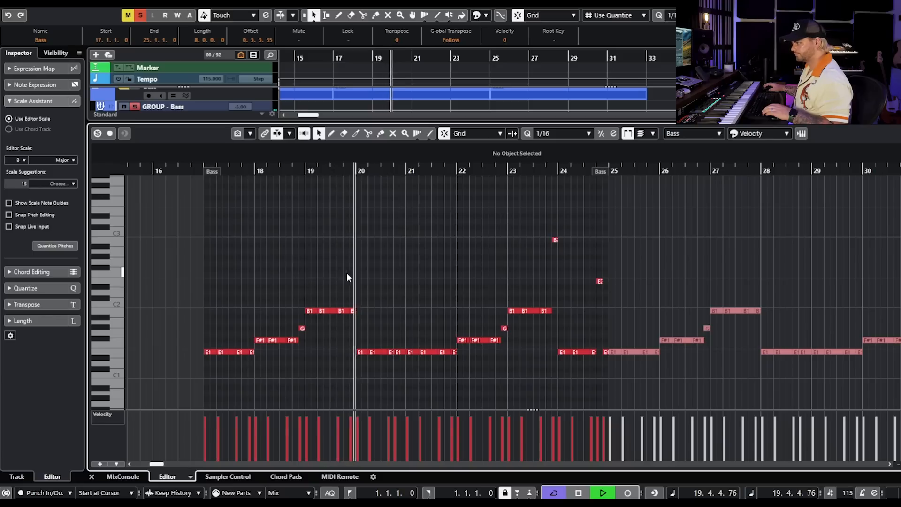
pyautogui.press('space')
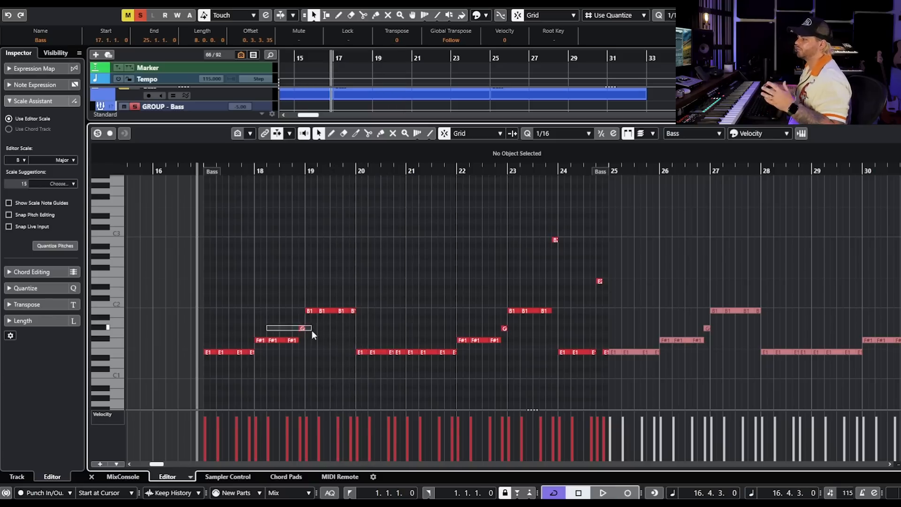
# Select the G#1 passing note before bar 19, and select the high B2 note before bar 24 in the Bass part
pyautogui.moveTo(311, 331); pyautogui.dragTo(312, 331)
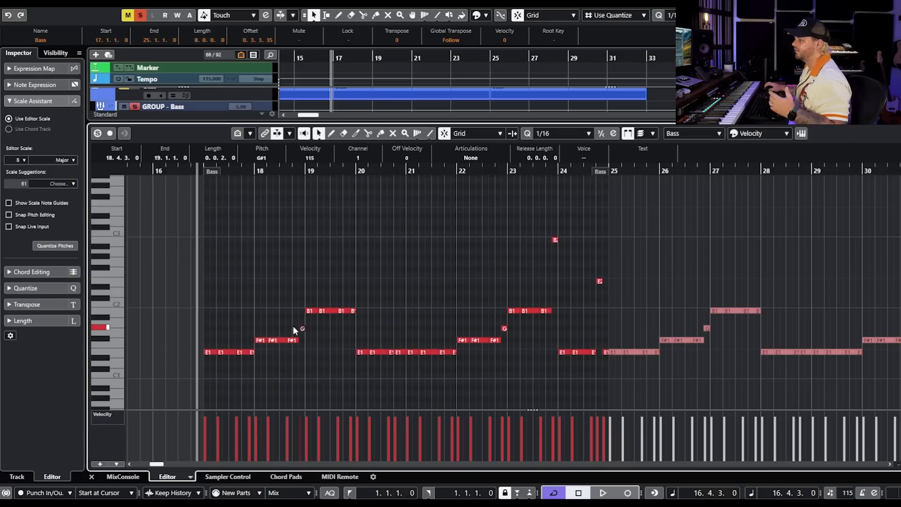
pyautogui.moveTo(523, 245); pyautogui.dragTo(551, 242)
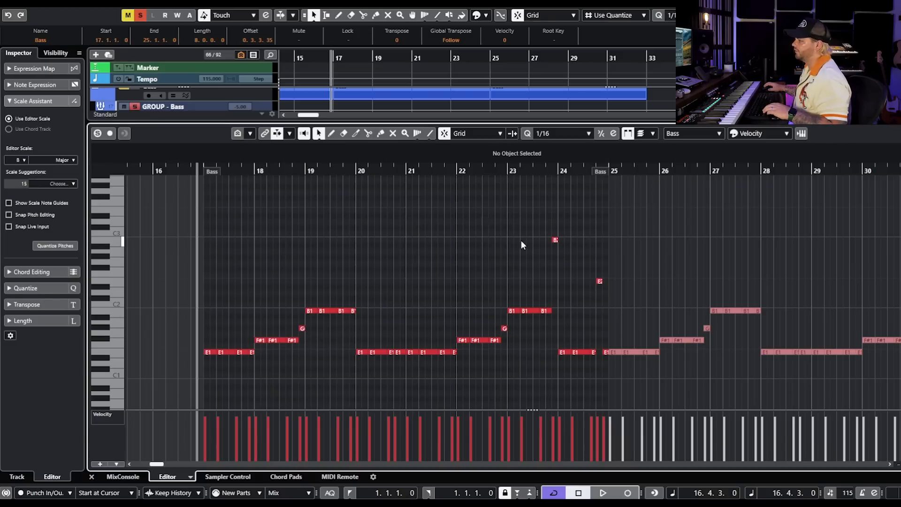
pyautogui.moveTo(544, 198); pyautogui.dragTo(588, 247)
# Play the Bass part from just before bar 23, and close the key editor
pyautogui.click(508, 171)
pyautogui.press('space')
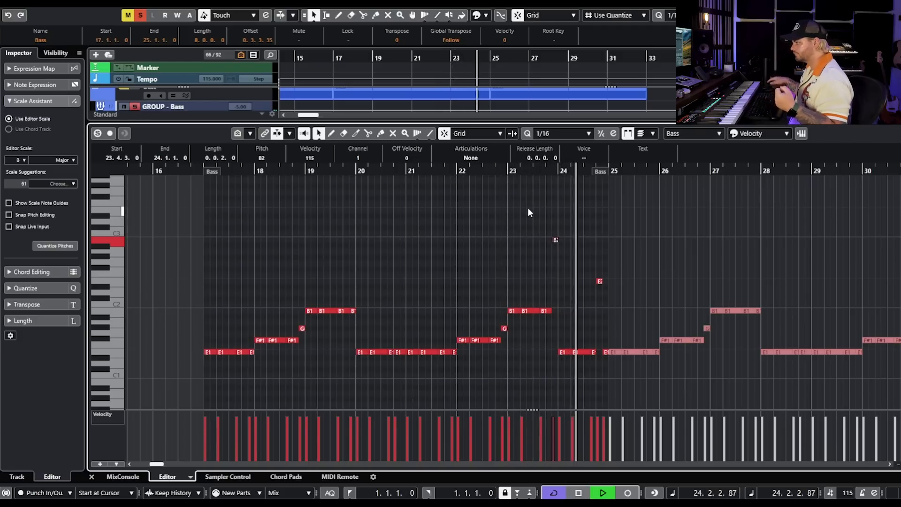
pyautogui.press('space')
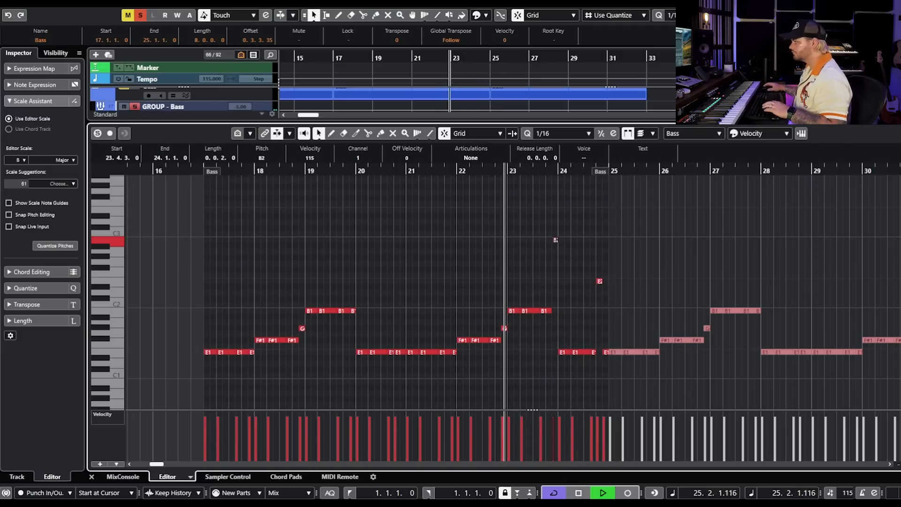
pyautogui.hotkey('ctrl', 'e')
pyautogui.click(749, 296)
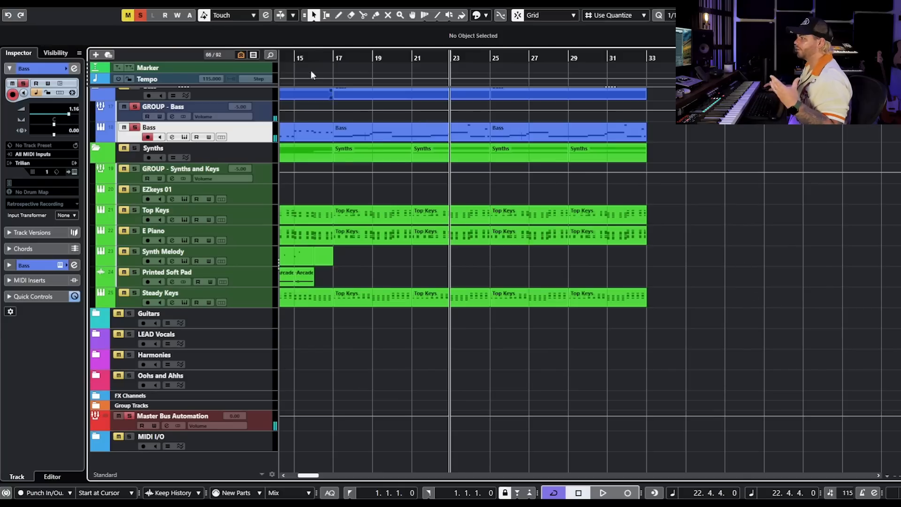
# Clear the solos and play the full arrangement with the Bass clips from just before bar 17
pyautogui.click(140, 15)
pyautogui.moveTo(329, 54); pyautogui.dragTo(480, 181)
pyautogui.press('space')
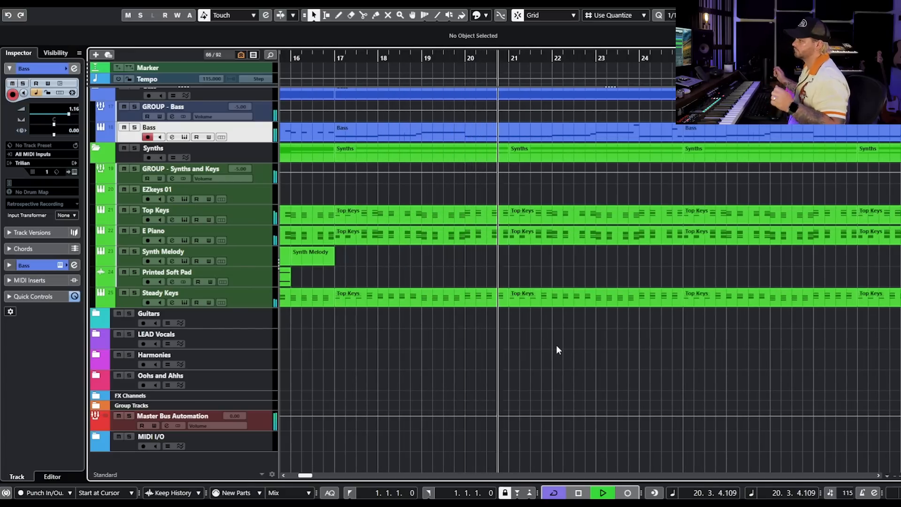
pyautogui.press('space')
pyautogui.scroll(-2, 553, 340)
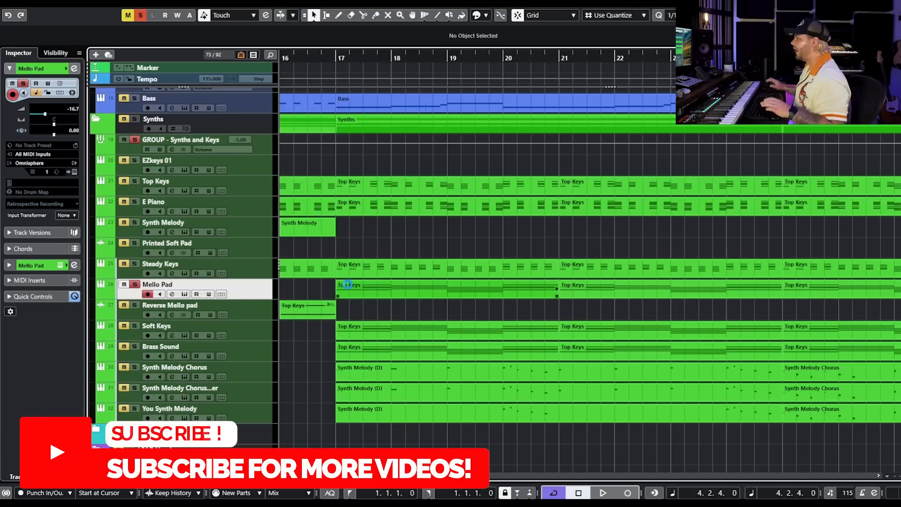
# Play the soloed Mello Pad from just before bar 17 while viewing its Omnisphere patch and its channel equalizer settings
pyautogui.scroll(-5, 334, 69)
pyautogui.click(329, 56)
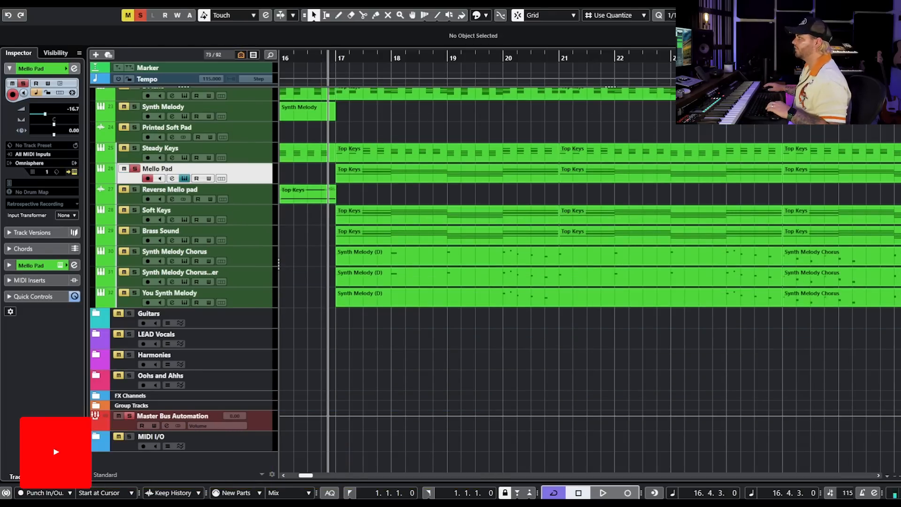
pyautogui.press('space')
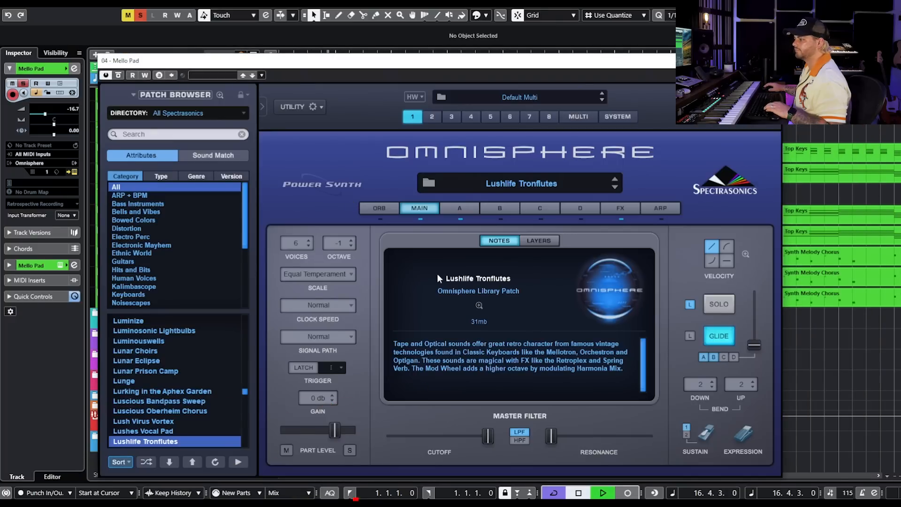
pyautogui.click(771, 60)
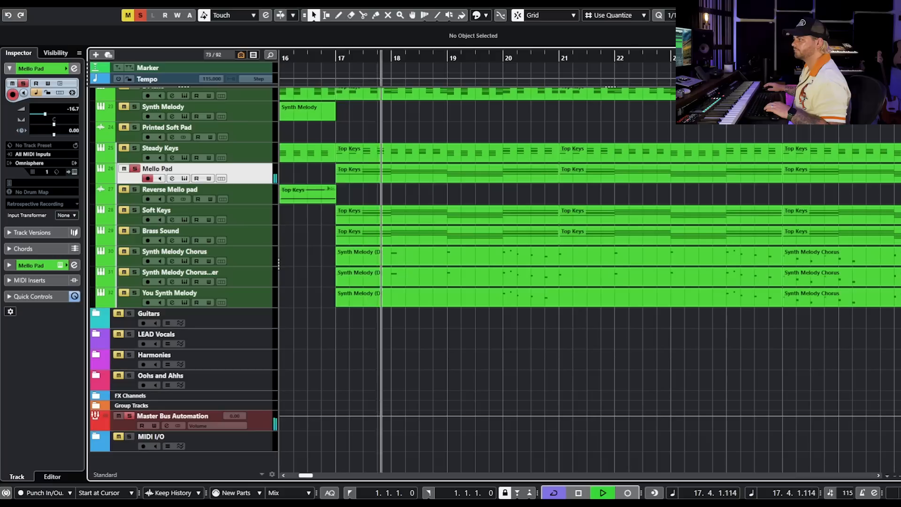
pyautogui.click(173, 179)
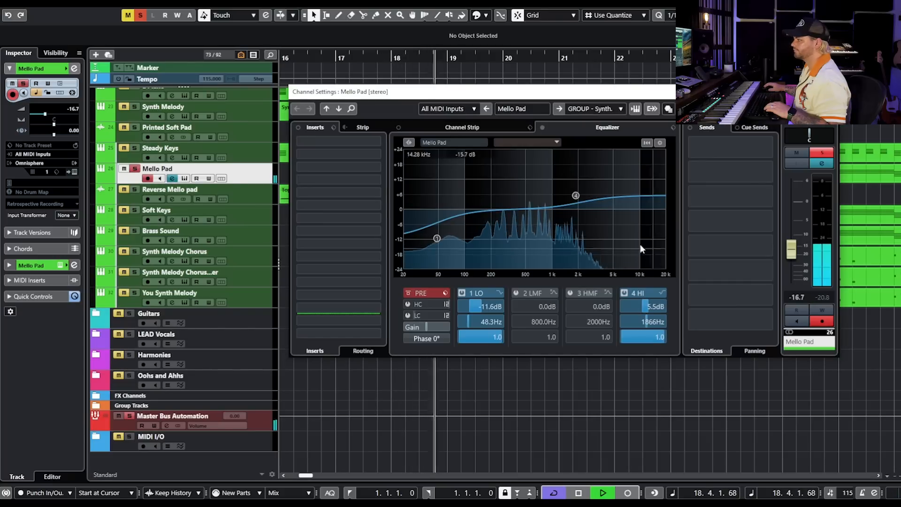
pyautogui.press('space')
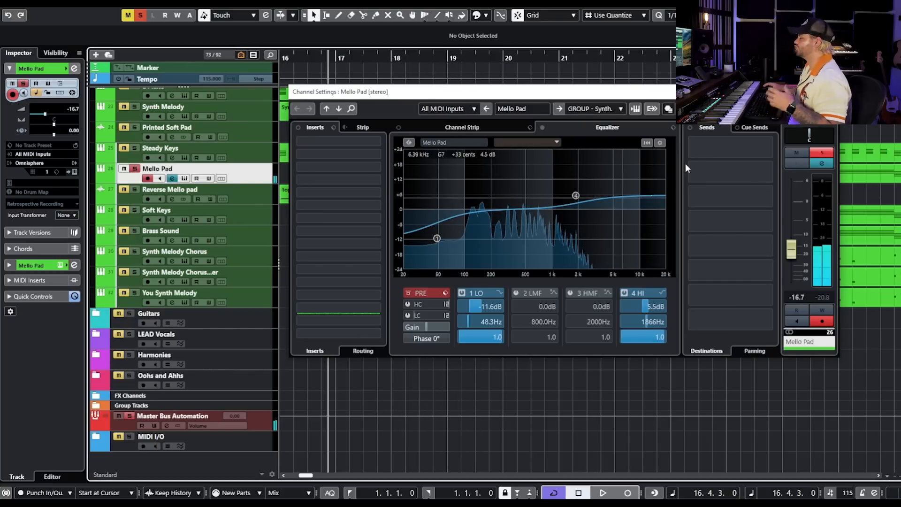
pyautogui.click(829, 92)
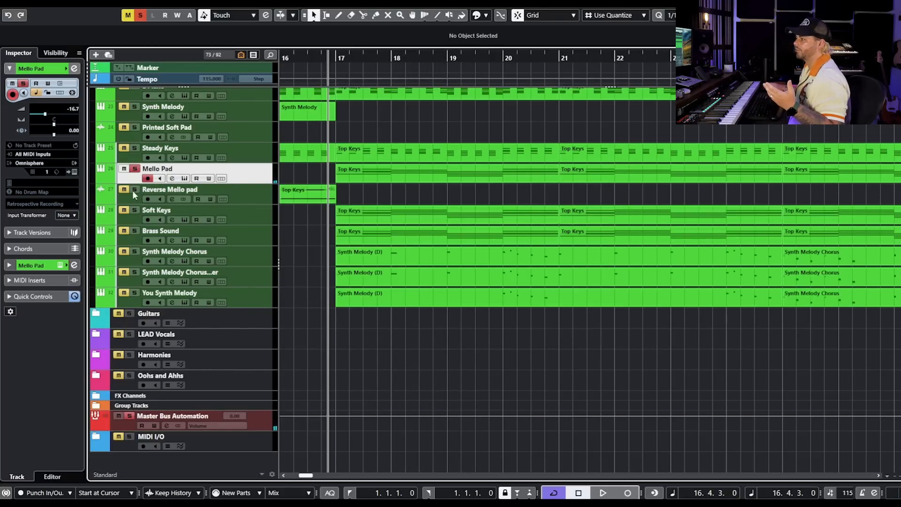
# Play the soloed Mello Pad and Reverse Mello pad tracks together from just before bar 16
pyautogui.moveTo(286, 56); pyautogui.dragTo(334, 65)
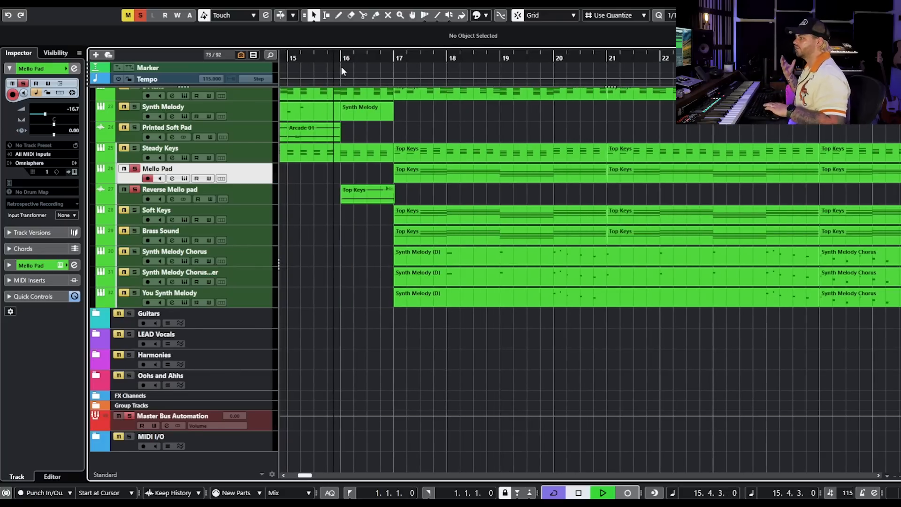
pyautogui.press('space')
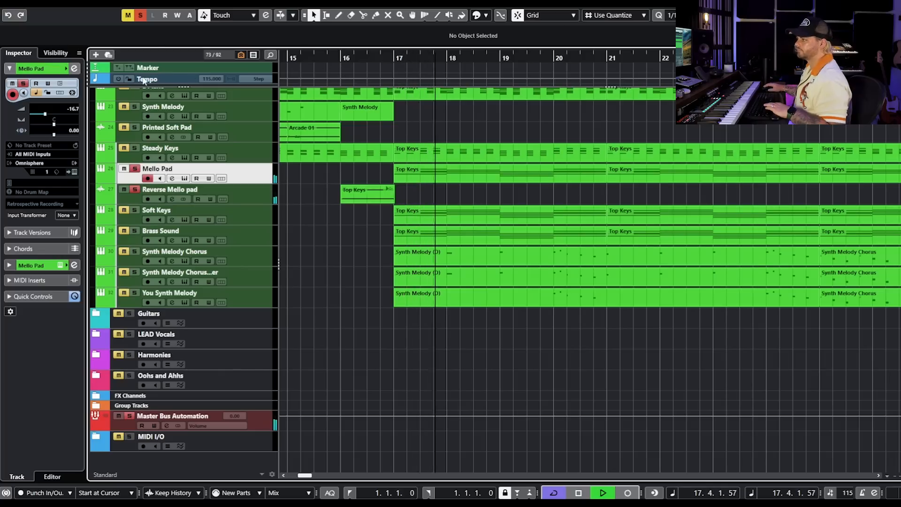
pyautogui.press('space')
# Unsolo Mello Pad and Reverse Mello pad, and view the Serum preset list of the soloed Soft Keys track
pyautogui.click(135, 169)
pyautogui.click(134, 189)
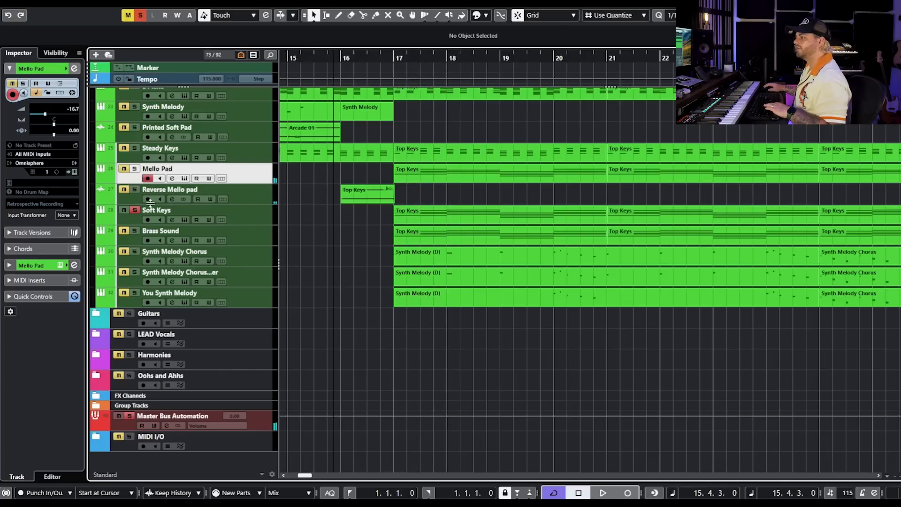
pyautogui.click(184, 220)
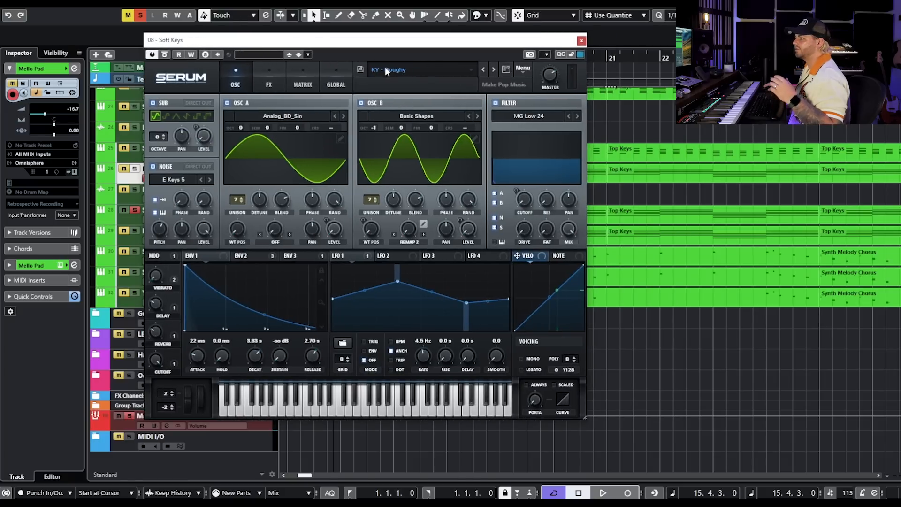
pyautogui.click(386, 70)
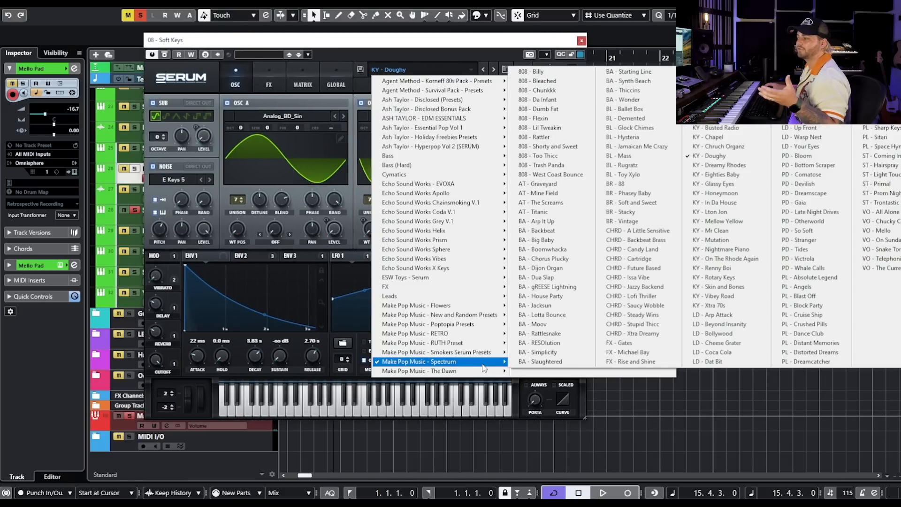
pyautogui.click(434, 68)
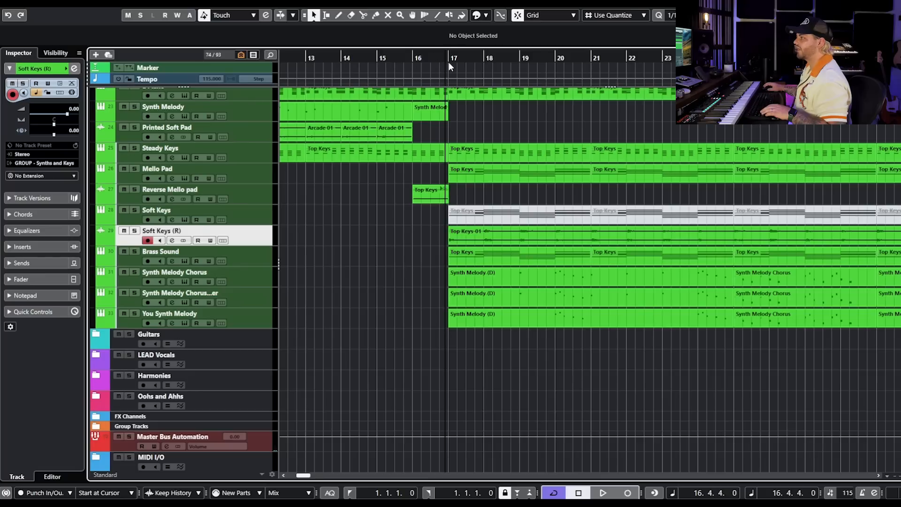
# Play the soloed Soft Keys (R) track from just before bar 17, and unsolo it
pyautogui.click(135, 231)
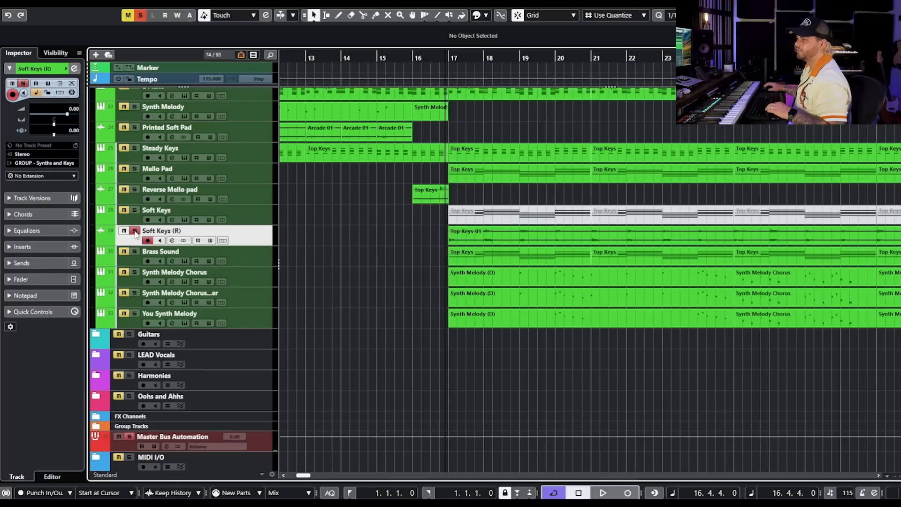
pyautogui.press('space')
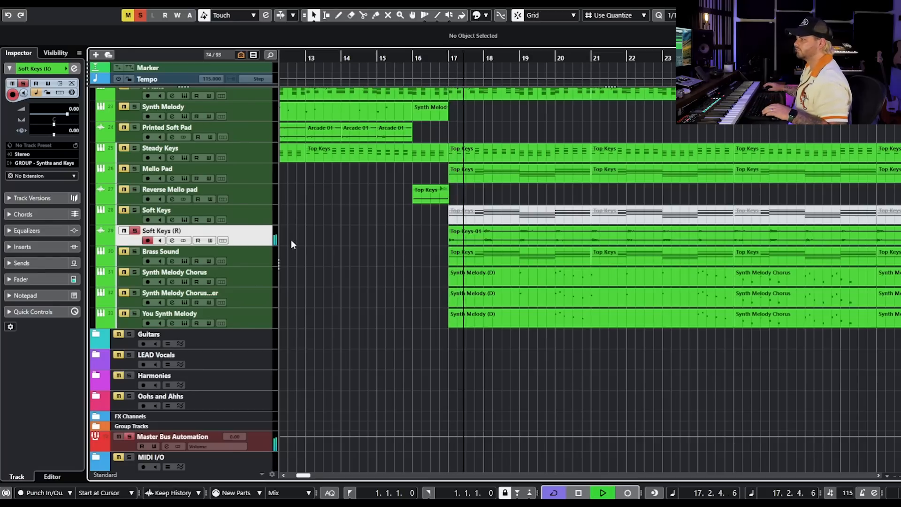
pyautogui.click(135, 231)
# Solo Brass Sound, view the oscillators and effects of its Serum patch, and play it from just before bar 17
pyautogui.click(135, 251)
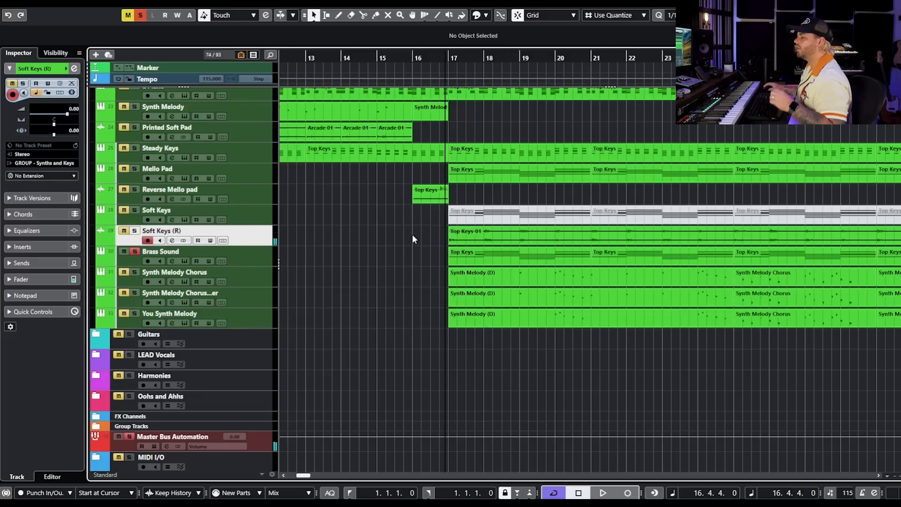
pyautogui.press('space')
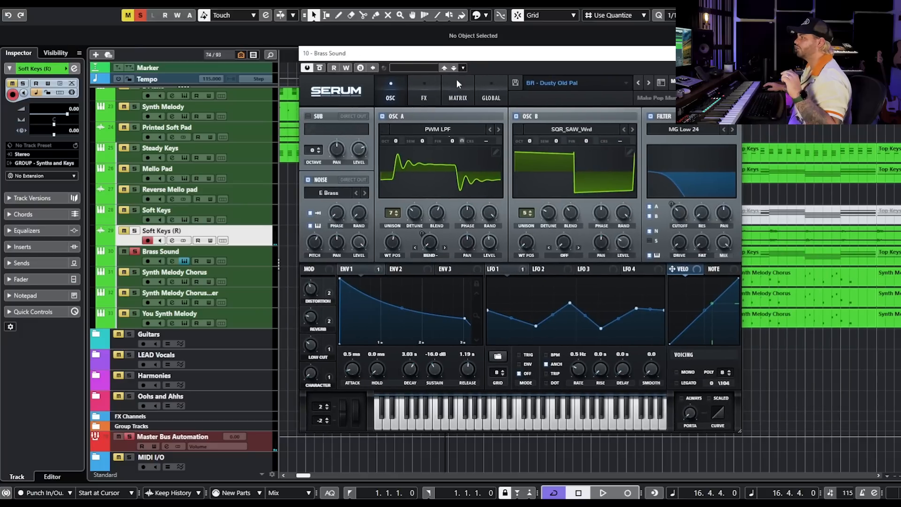
pyautogui.click(563, 83)
pyautogui.click(448, 67)
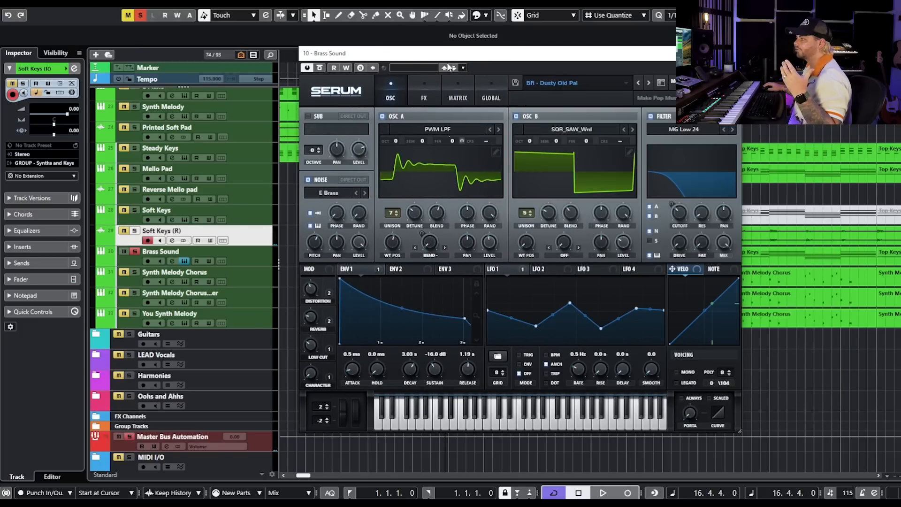
pyautogui.click(424, 98)
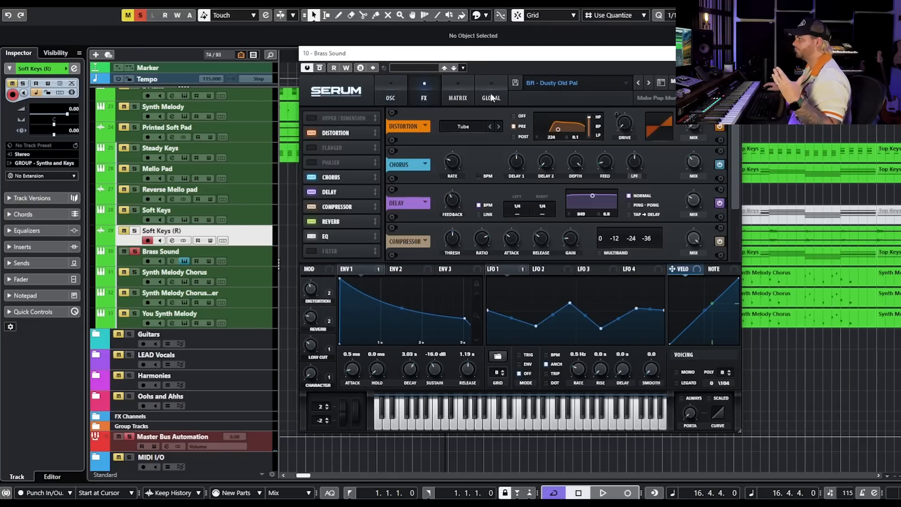
pyautogui.click(560, 84)
pyautogui.click(614, 63)
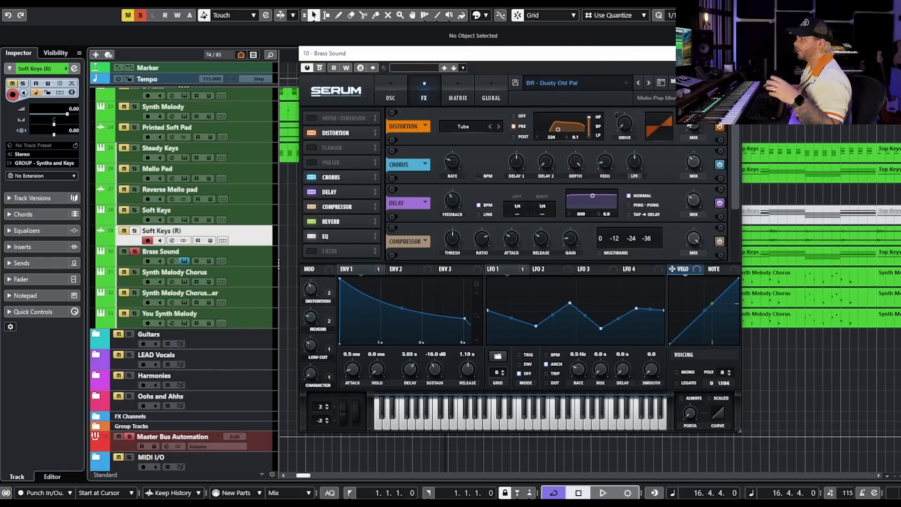
pyautogui.click(390, 97)
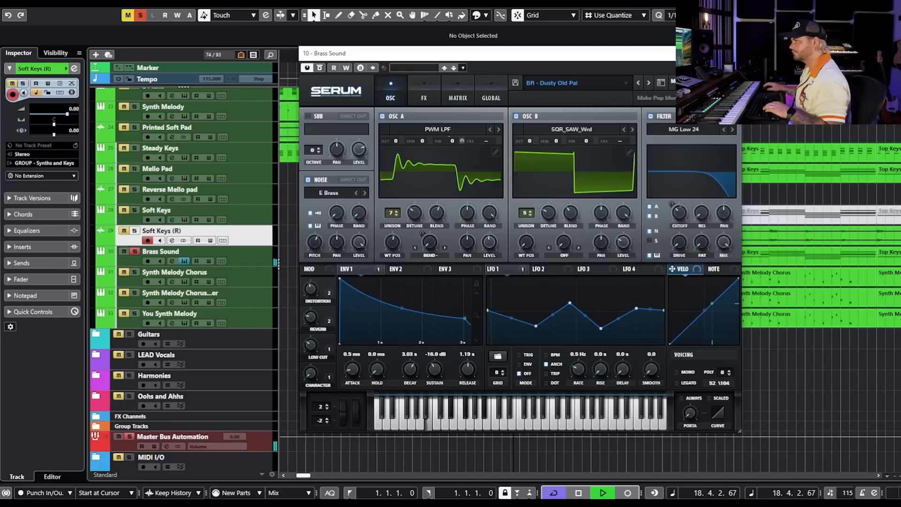
pyautogui.press('space')
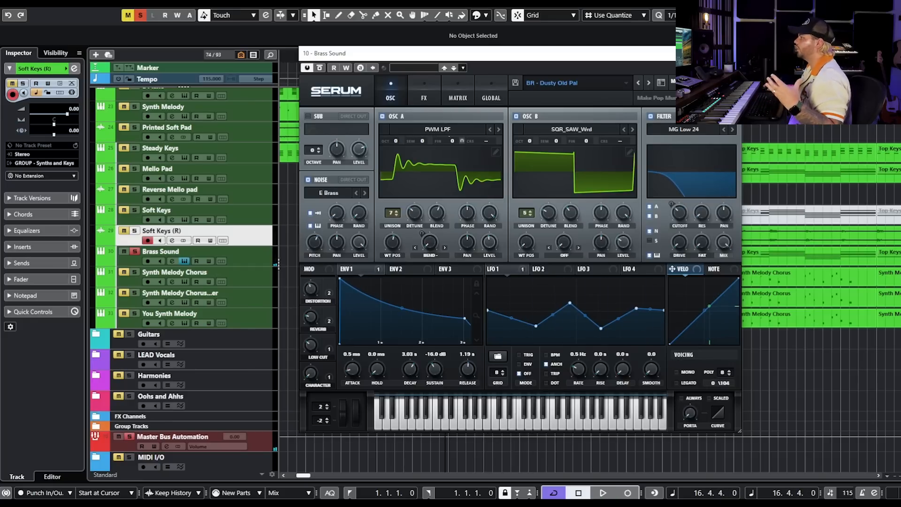
pyautogui.click(733, 53)
# Unsolo Brass Sound and play the two Synth Melody Chorus tracks and You Synth Melody soloed together from just before bar 17
pyautogui.click(135, 252)
pyautogui.click(135, 272)
pyautogui.press('g')
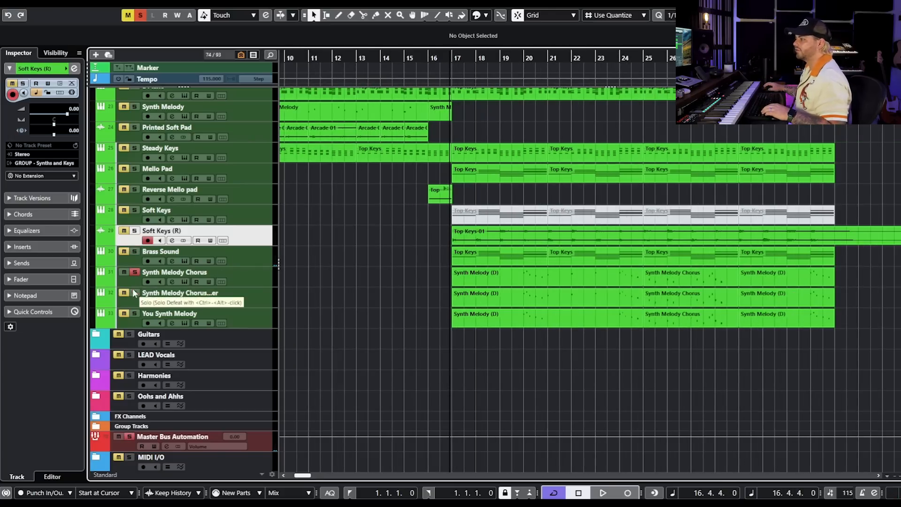
pyautogui.press('h')
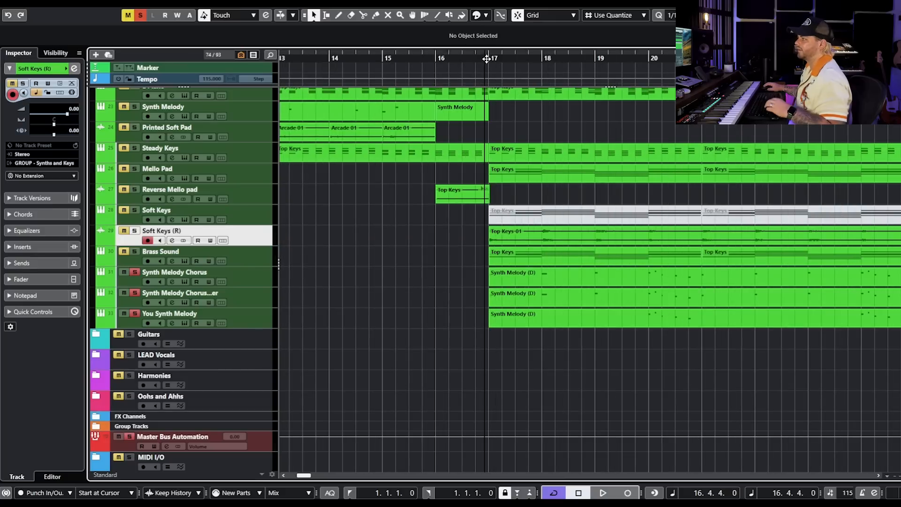
pyautogui.press('space')
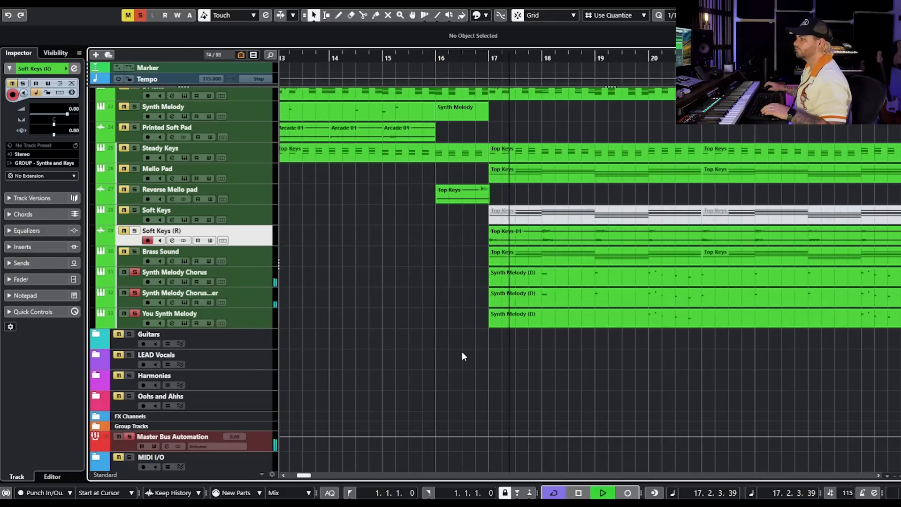
pyautogui.scroll(4, 463, 353)
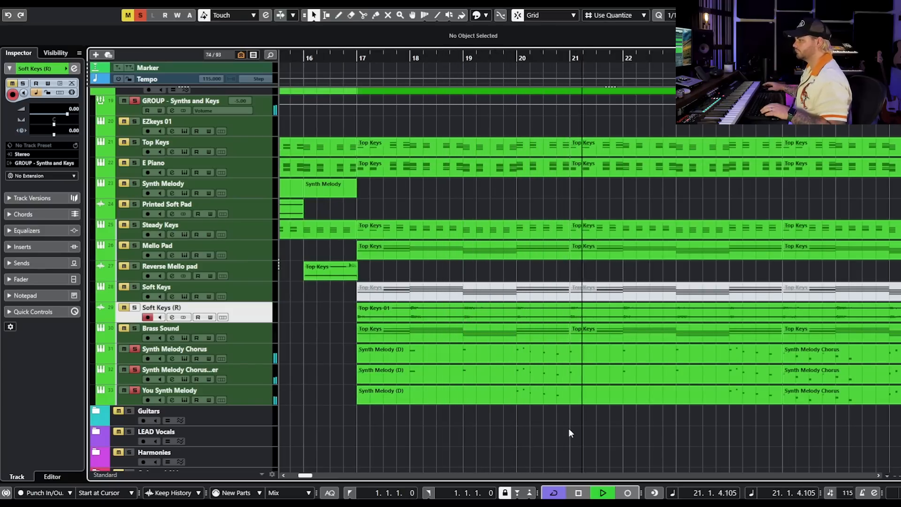
pyautogui.scroll(-3, 567, 429)
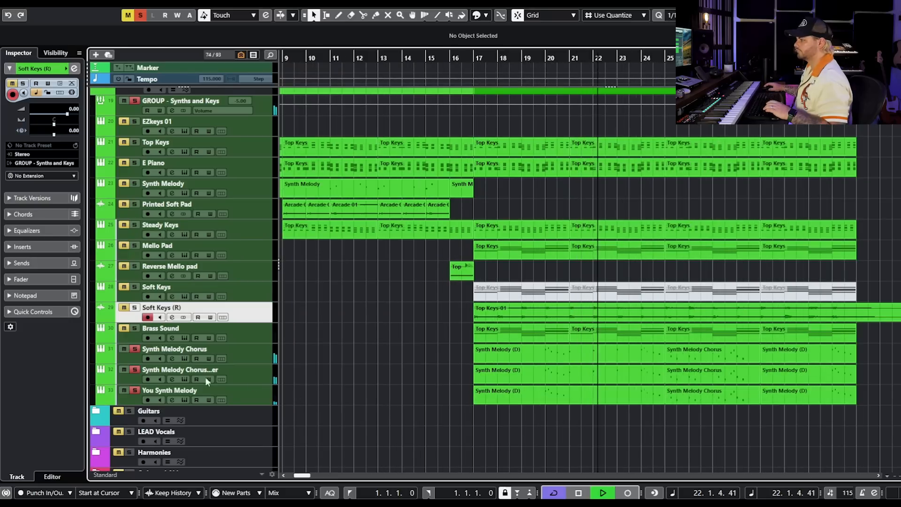
pyautogui.press('space')
# Clear the solos and play the full arrangement with all synth layers from just before bar 17
pyautogui.click(139, 15)
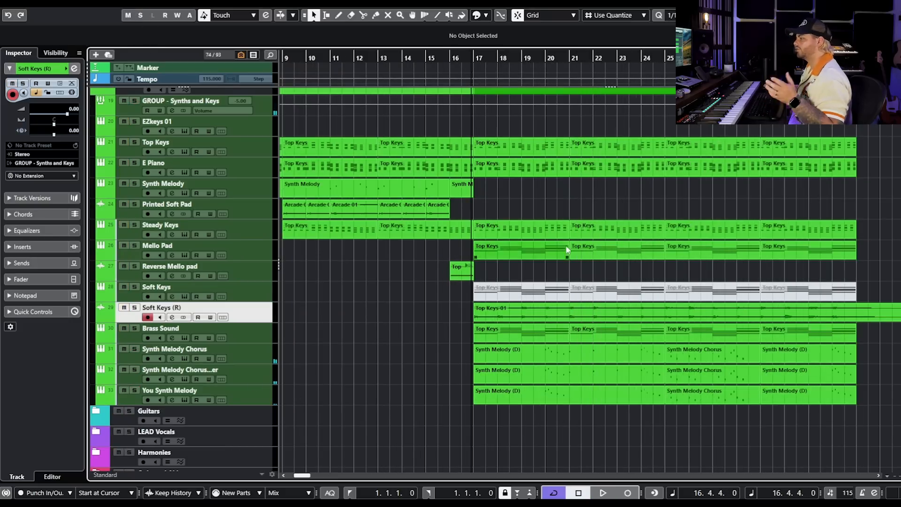
pyautogui.scroll(3, 562, 218)
pyautogui.press('space')
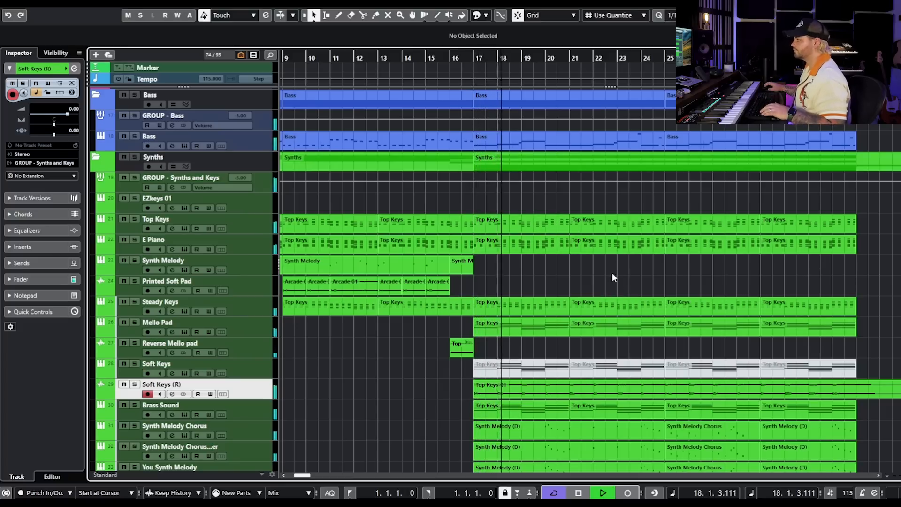
pyautogui.hscroll(3, 612, 272)
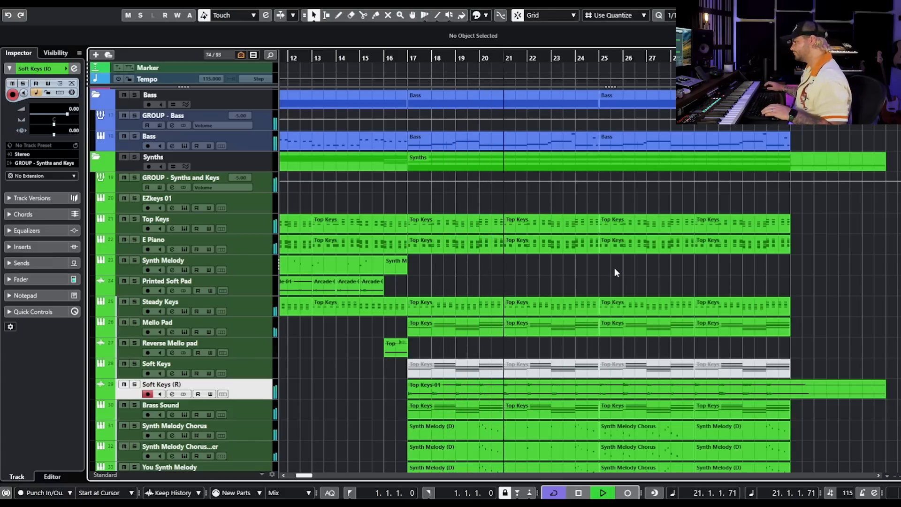
pyautogui.press('space')
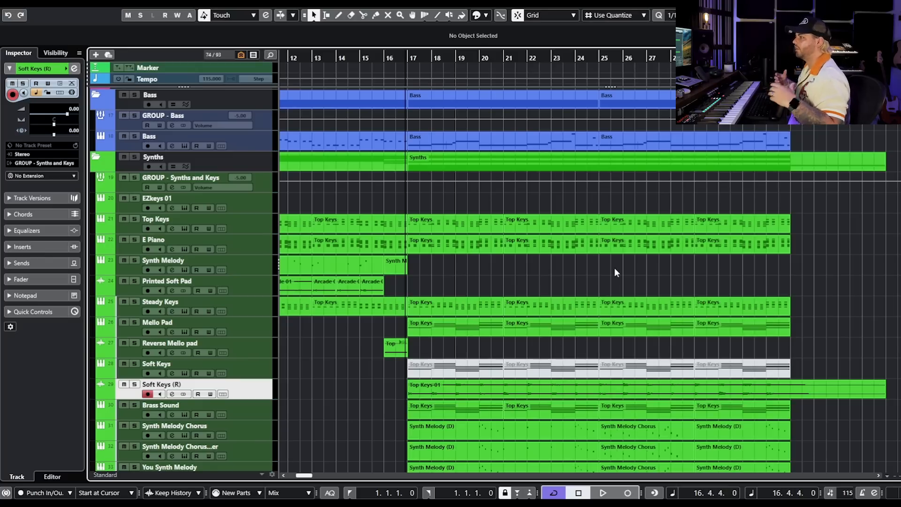
# View the first flanger guitar track's channel equalizer and the pedals of its Archetype Cory Wong insert in the Guitars folder
pyautogui.moveTo(370, 207); pyautogui.dragTo(811, 408)
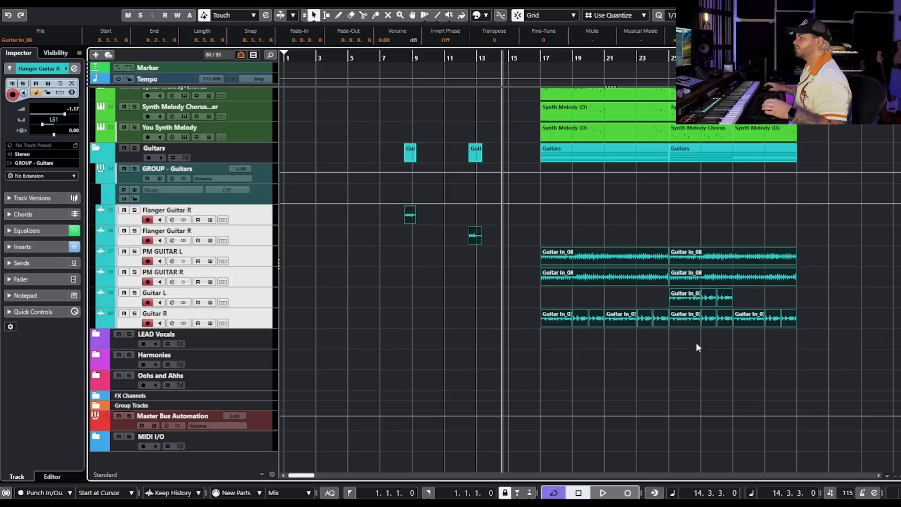
pyautogui.click(425, 328)
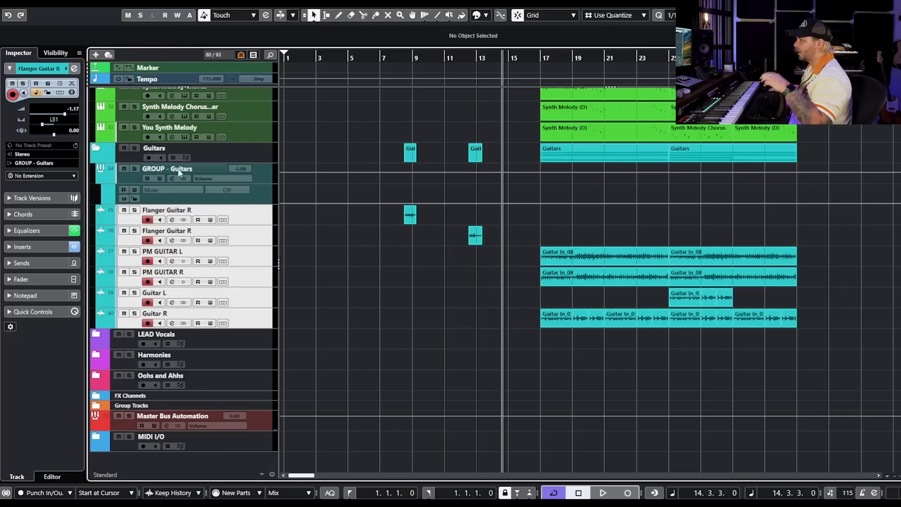
pyautogui.click(134, 211)
pyautogui.click(135, 211)
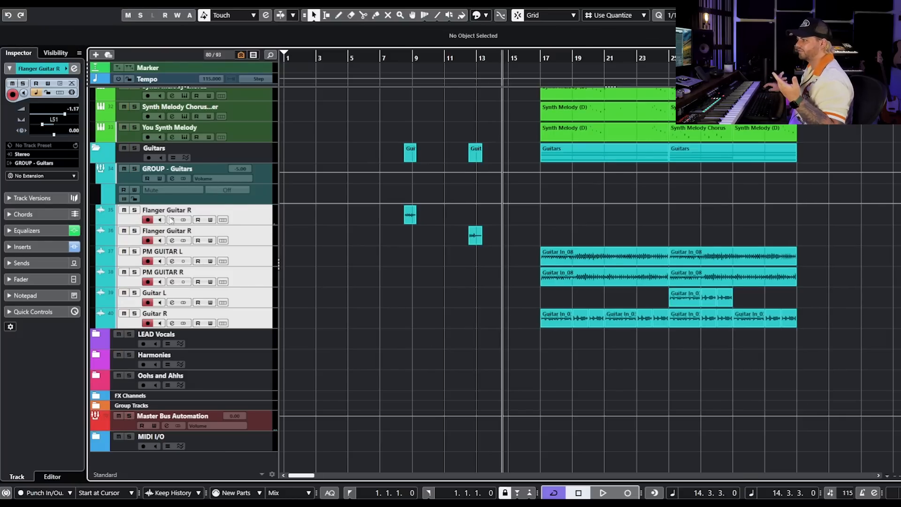
pyautogui.click(172, 220)
pyautogui.click(252, 285)
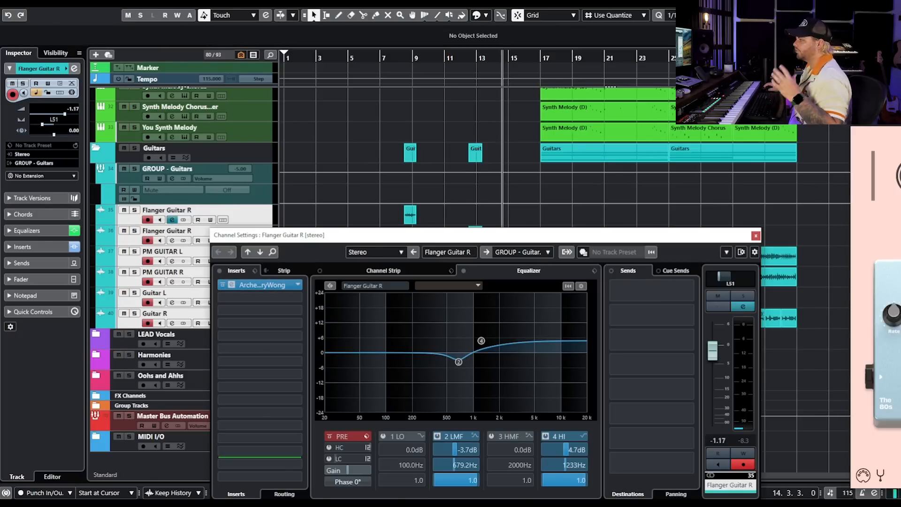
pyautogui.moveTo(900, 105); pyautogui.dragTo(278, 73)
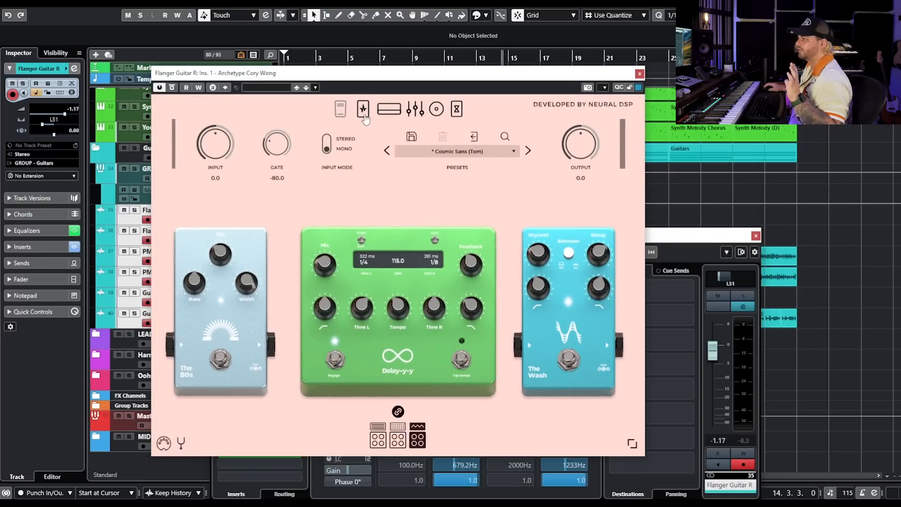
pyautogui.click(363, 115)
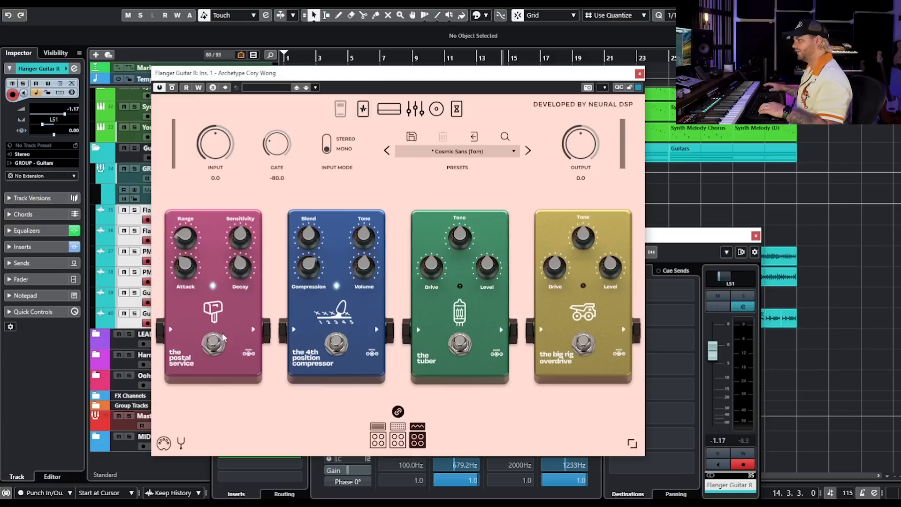
pyautogui.click(640, 74)
pyautogui.click(756, 235)
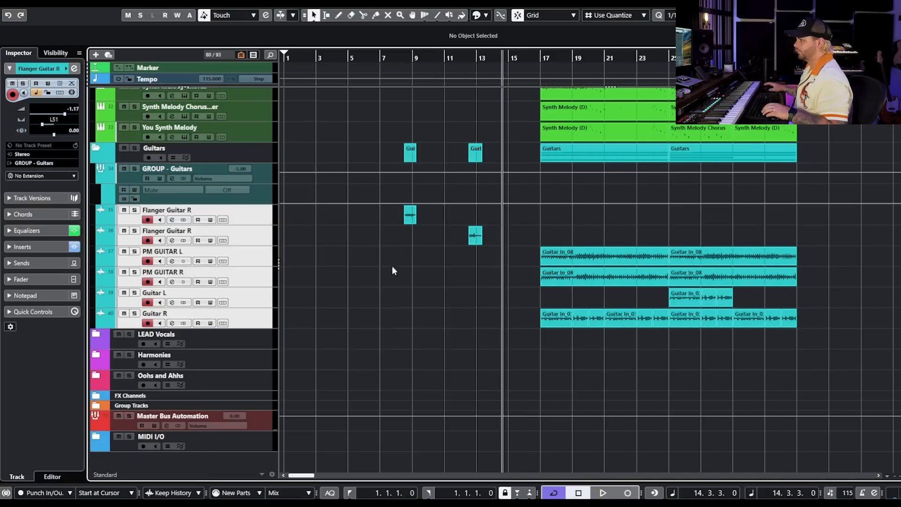
# Rename the first of the two Flanger Guitar R tracks as Flanger Guitar L
pyautogui.scroll(2, 404, 281)
pyautogui.click(256, 218)
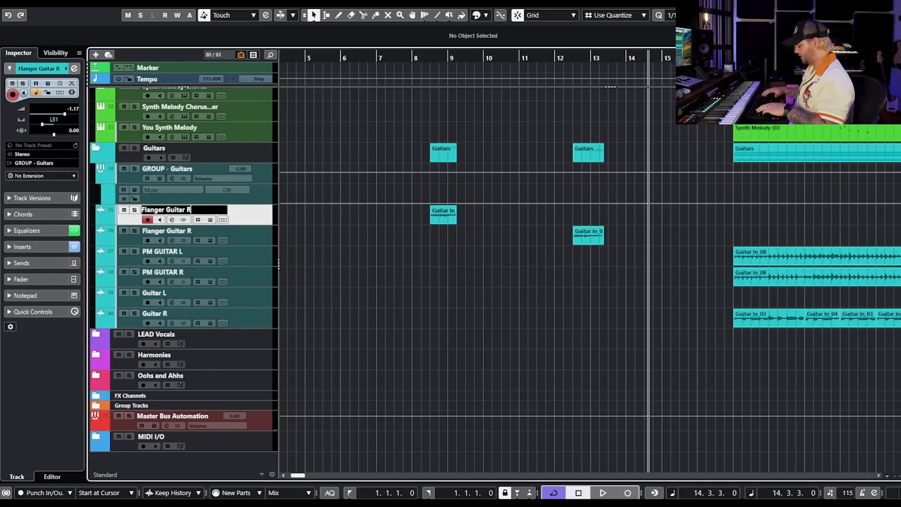
pyautogui.click(247, 242)
# Play the Flanger Guitar L phrase in the full arrangement from bar 7, and again soloed from bar 8
pyautogui.click(401, 55)
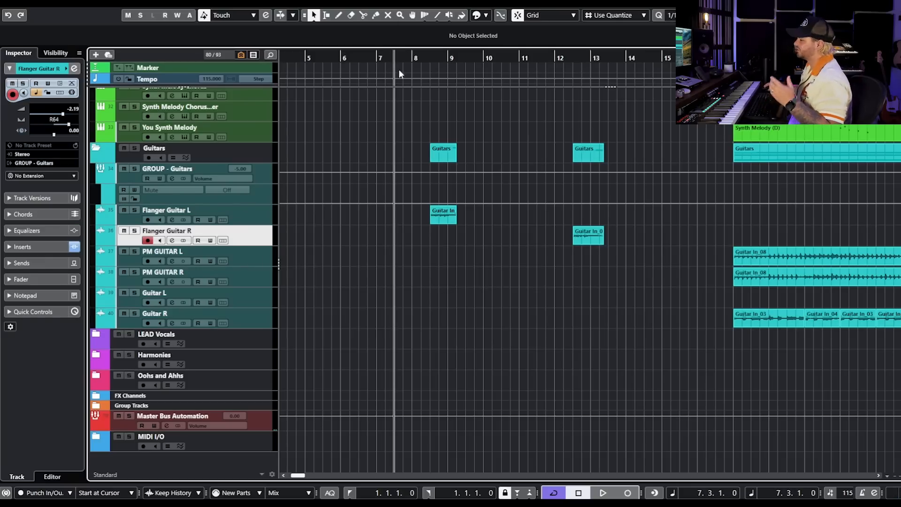
pyautogui.press('space')
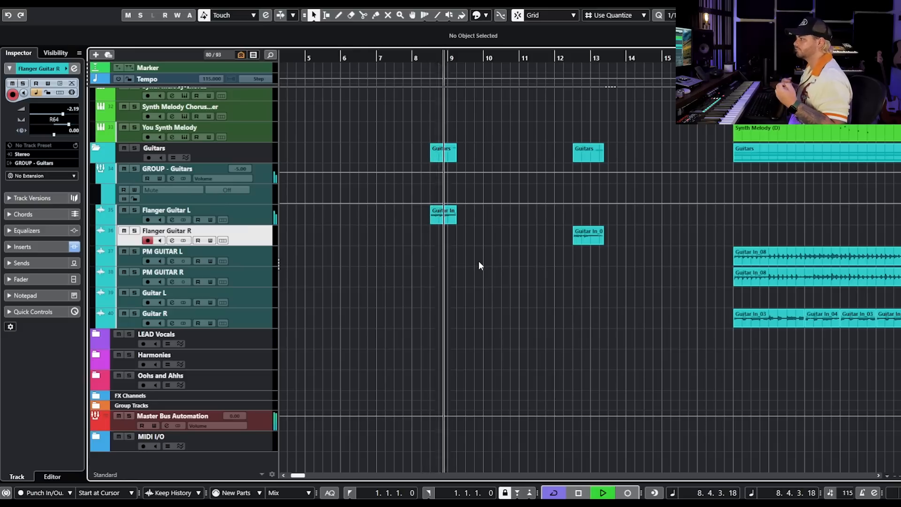
pyautogui.click(134, 210)
pyautogui.click(420, 55)
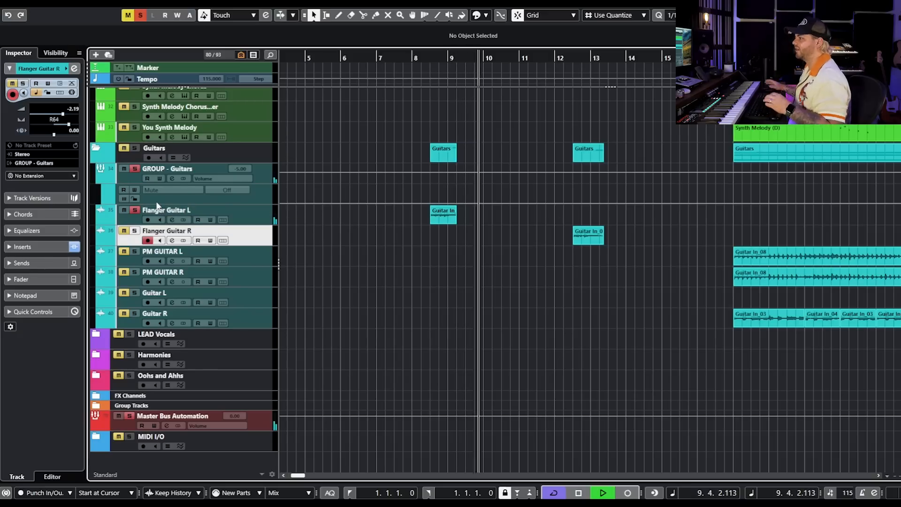
# Solo Flanger Guitar R as well and play its phrase from bar 12
pyautogui.click(135, 232)
pyautogui.click(567, 56)
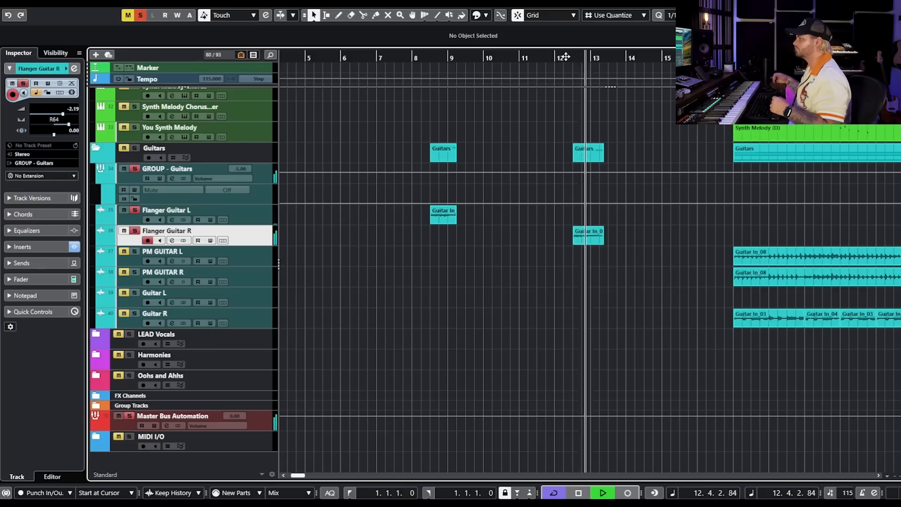
pyautogui.press('space')
# Clear the solos and play both flanger guitar phrases in the full arrangement, starting from bar 8 and from bar 11
pyautogui.click(140, 15)
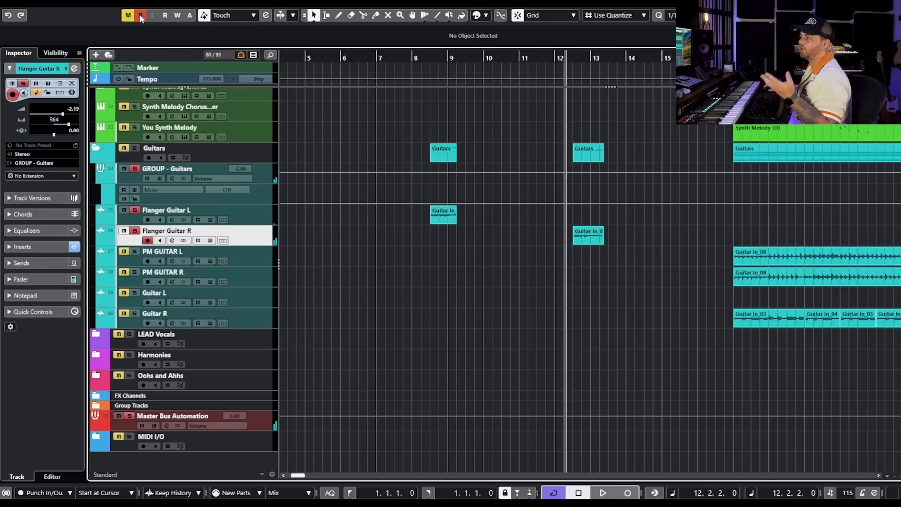
pyautogui.click(413, 58)
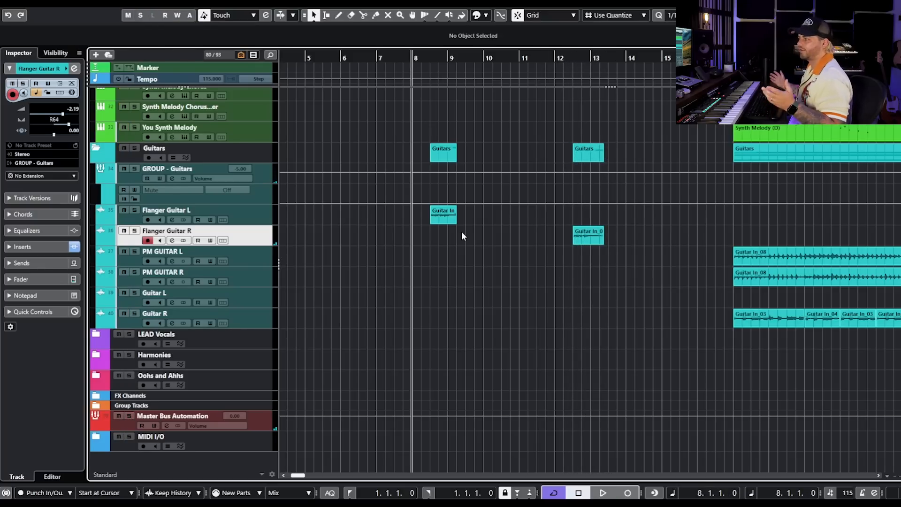
pyautogui.press('g')
pyautogui.press('space')
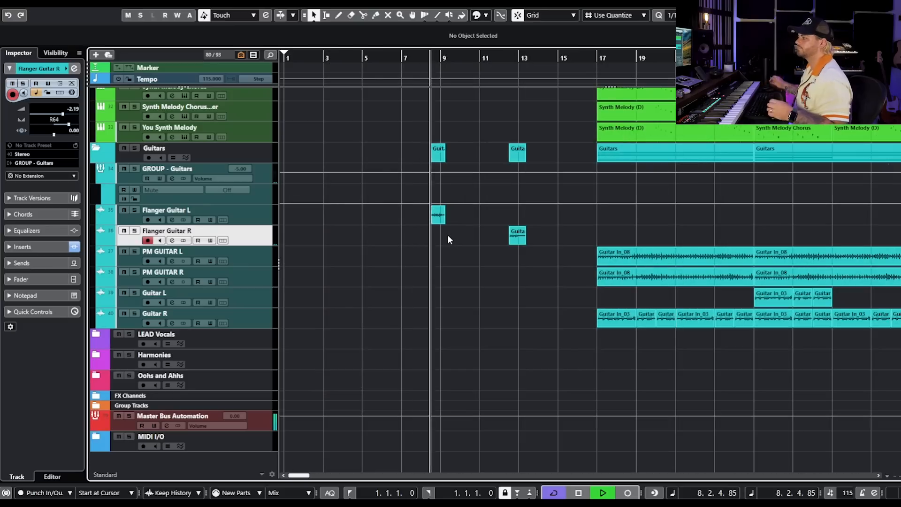
pyautogui.click(494, 60)
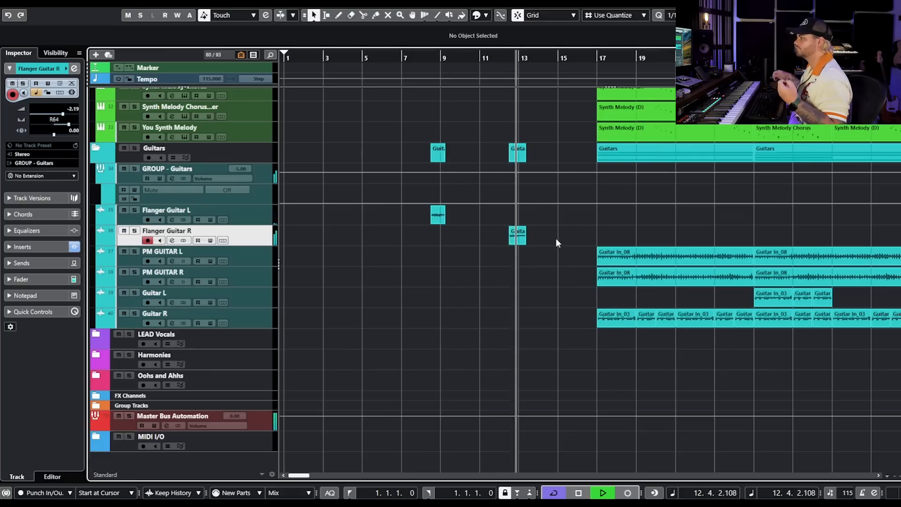
pyautogui.press('space')
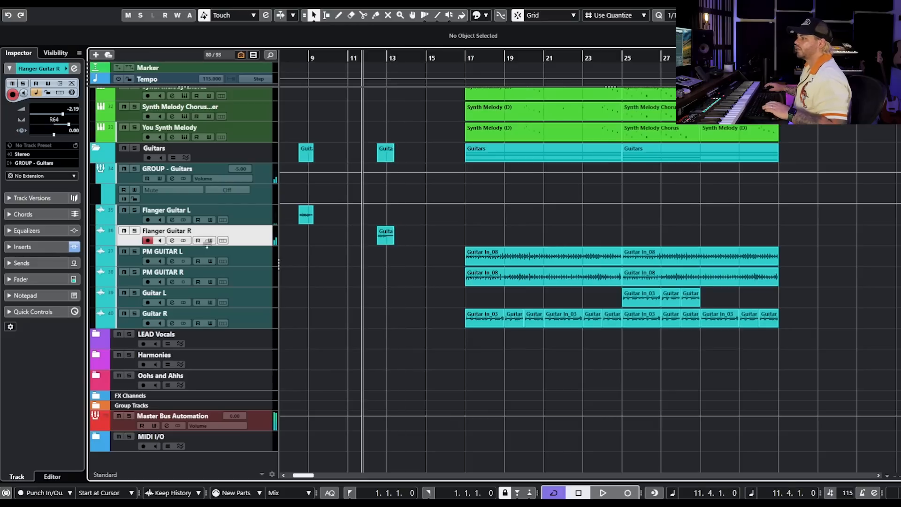
# Solo PM GUITAR L and PM GUITAR R and play their parts from bar 17
pyautogui.click(135, 251)
pyautogui.click(135, 272)
pyautogui.click(261, 258)
pyautogui.click(464, 60)
pyautogui.press('space')
# Look through the Tone King Imperial MKII sections on PM GUITAR L, from the amp to the chorus, delay and reverb pedals, and close its windows
pyautogui.click(172, 262)
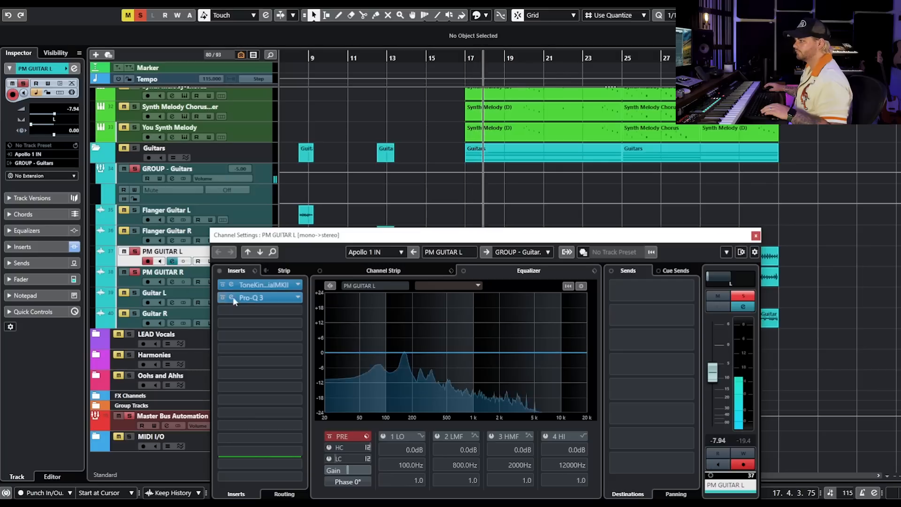
pyautogui.click(263, 285)
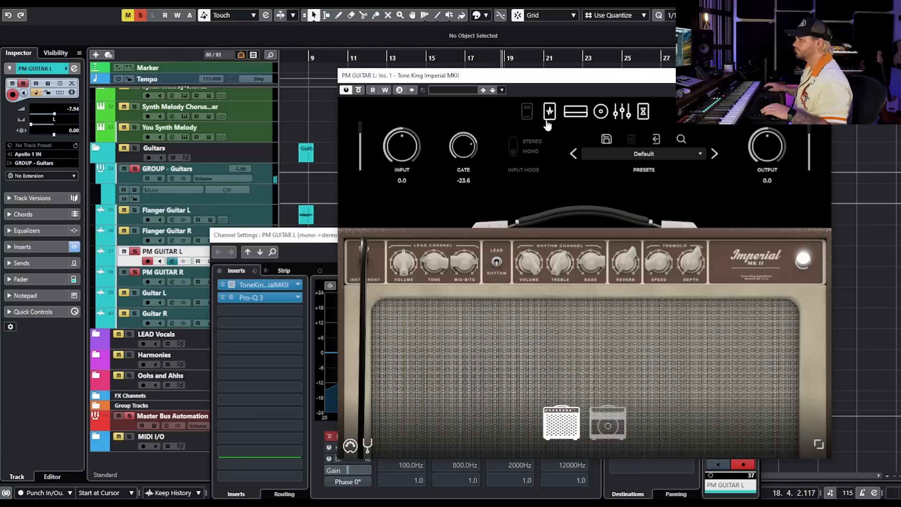
pyautogui.click(573, 116)
pyautogui.click(603, 115)
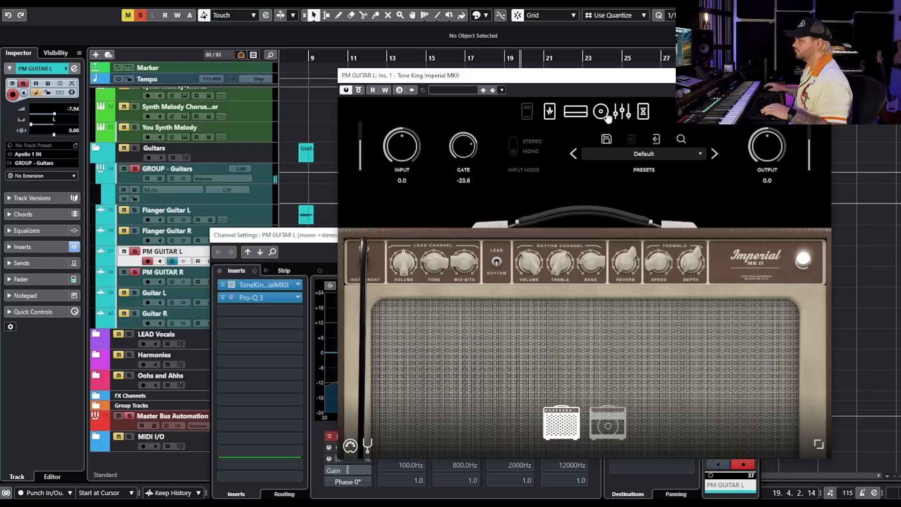
pyautogui.click(610, 115)
pyautogui.click(622, 113)
pyautogui.click(643, 112)
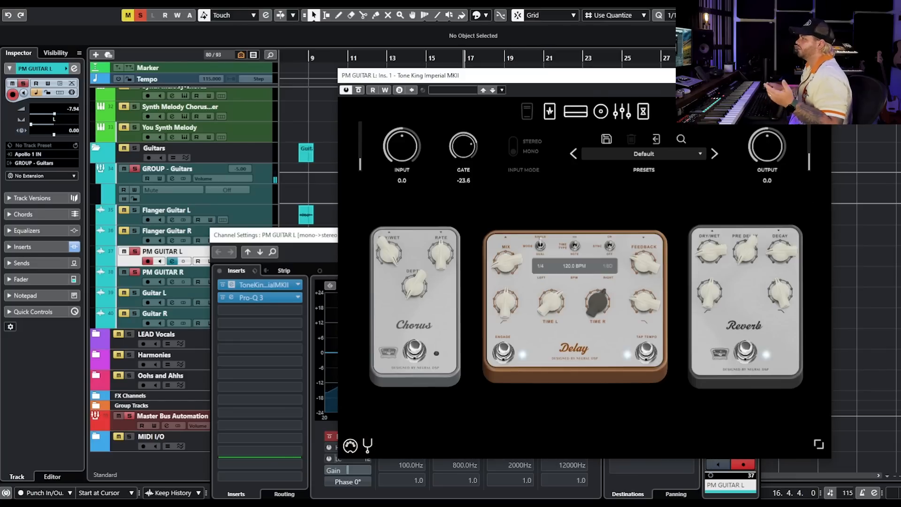
pyautogui.click(825, 75)
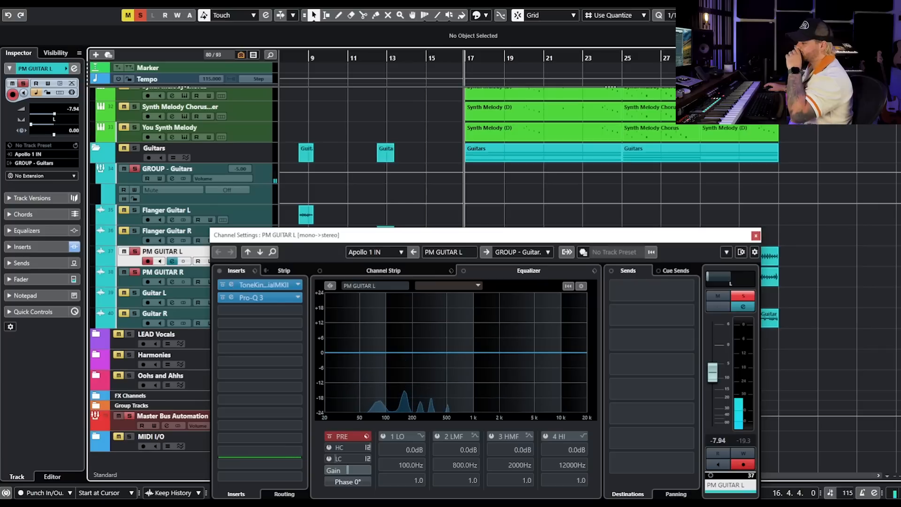
pyautogui.click(756, 237)
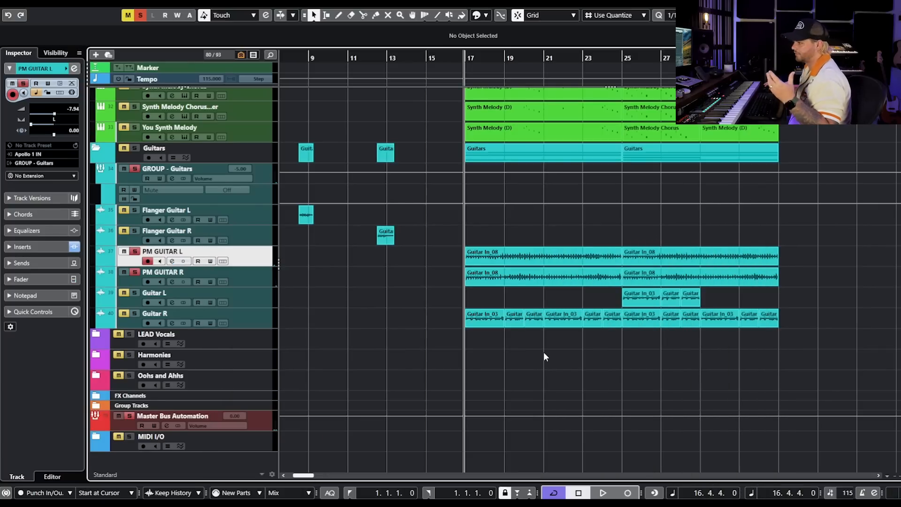
# Clear the PM guitar solos, solo Guitar R and open its channel settings
pyautogui.click(134, 251)
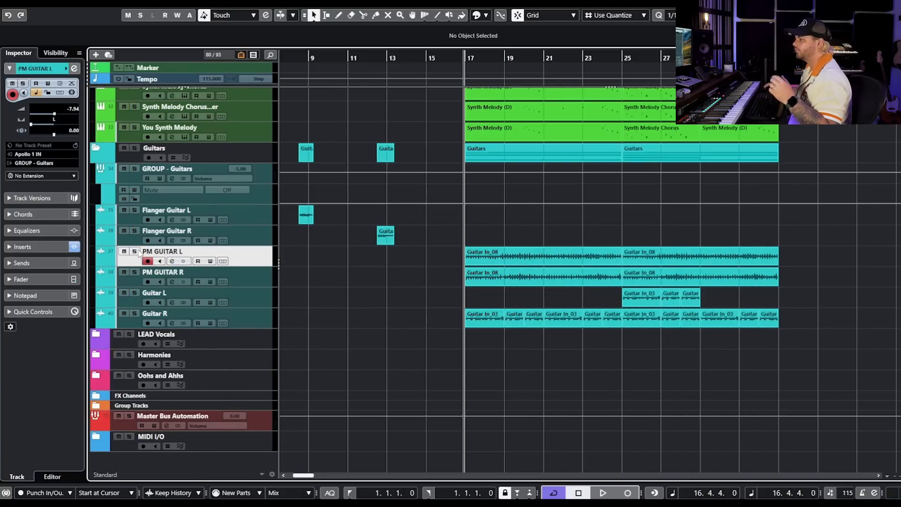
pyautogui.click(134, 313)
pyautogui.click(172, 323)
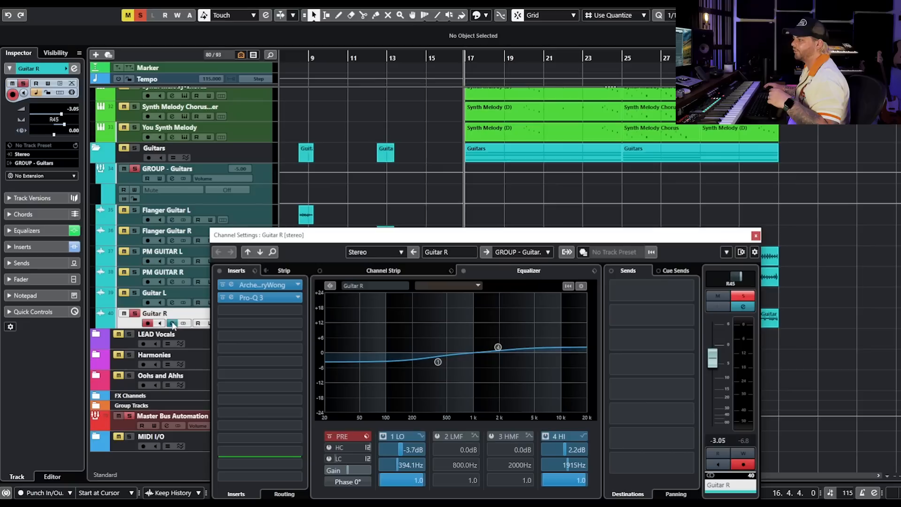
# Open the Archetype Cory Wong insert on the Guitar R track, examine its amp section and close it
pyautogui.click(270, 284)
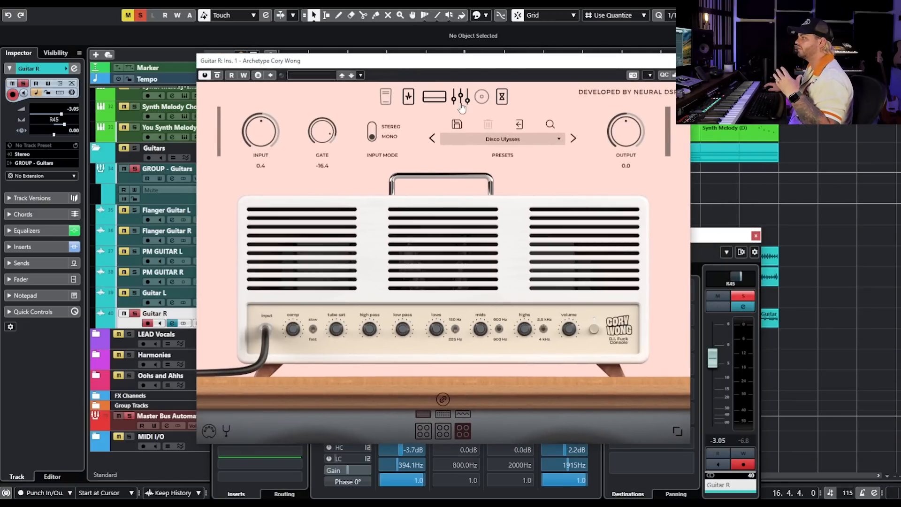
pyautogui.click(409, 100)
pyautogui.click(434, 98)
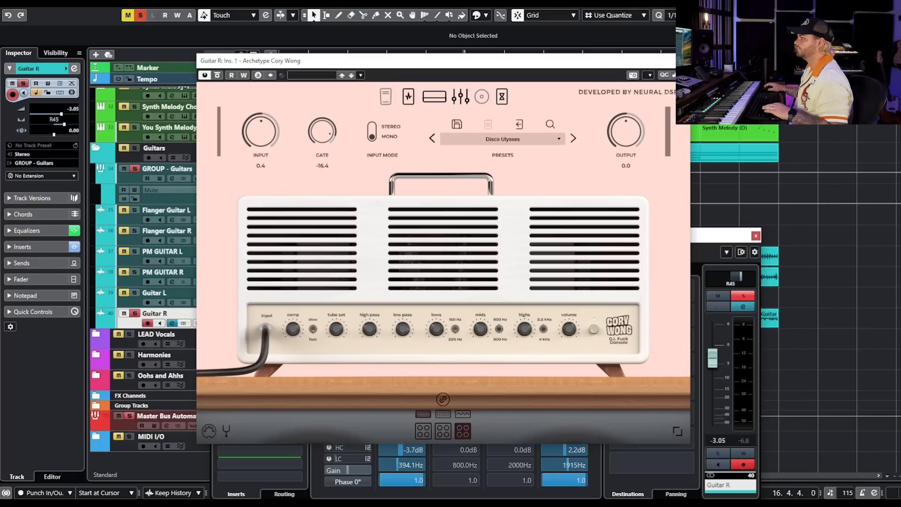
pyautogui.click(685, 61)
# Play the soloed Guitar R track from bar 17 and close its channel settings
pyautogui.press('space')
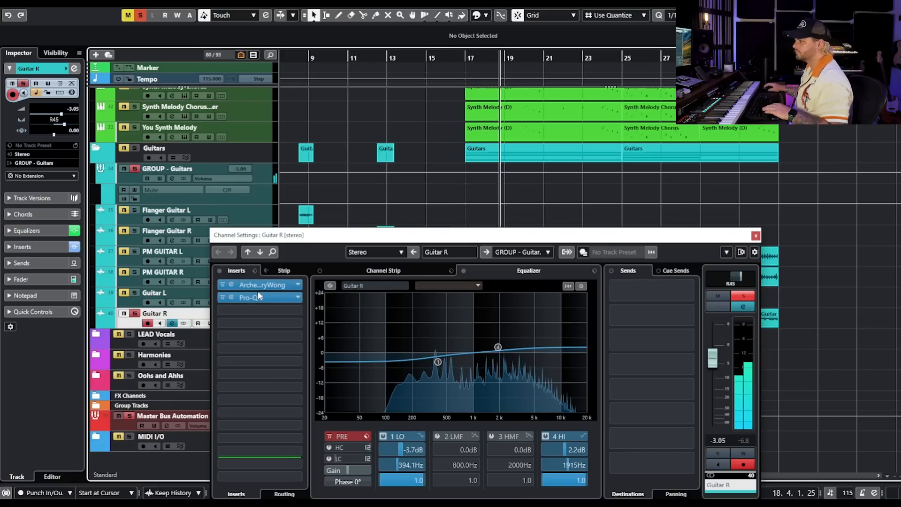
pyautogui.click(756, 237)
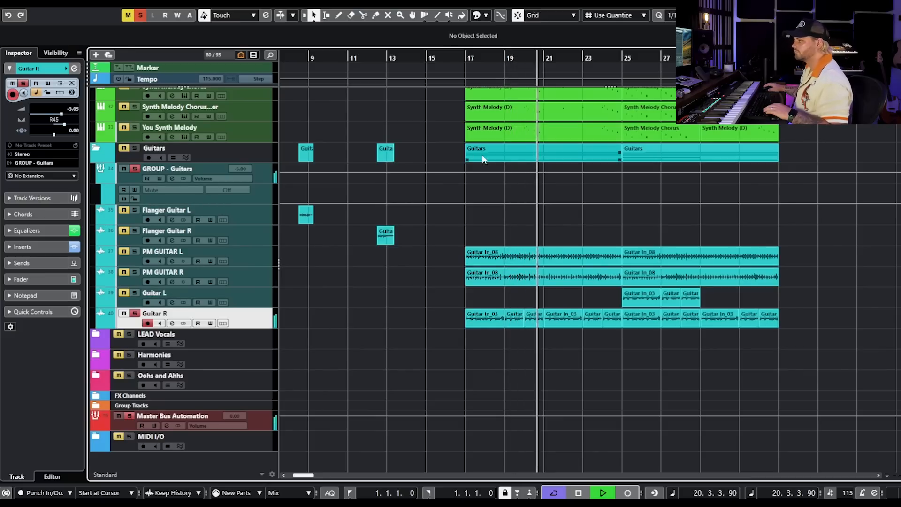
pyautogui.press('space')
# Play the guitars from bar 25 and solo Guitar L alongside Guitar R to hear both together
pyautogui.click(622, 55)
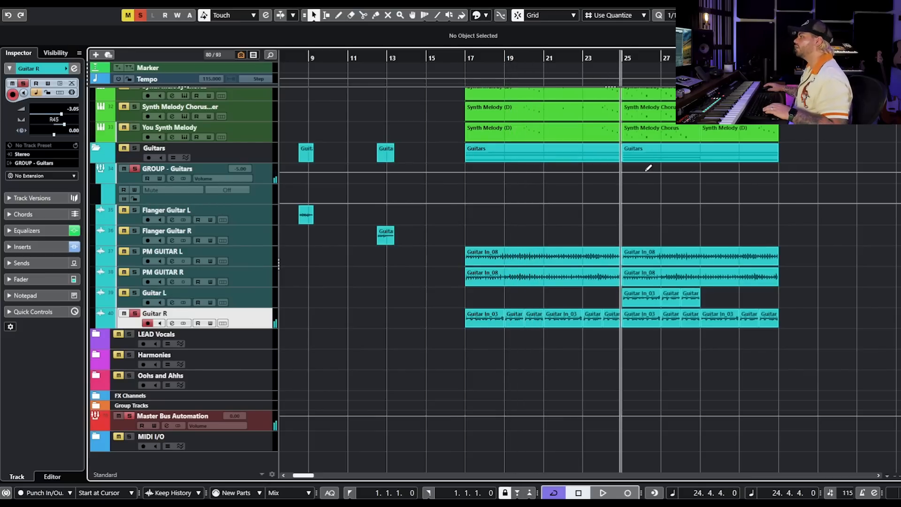
pyautogui.scroll(3, 647, 160)
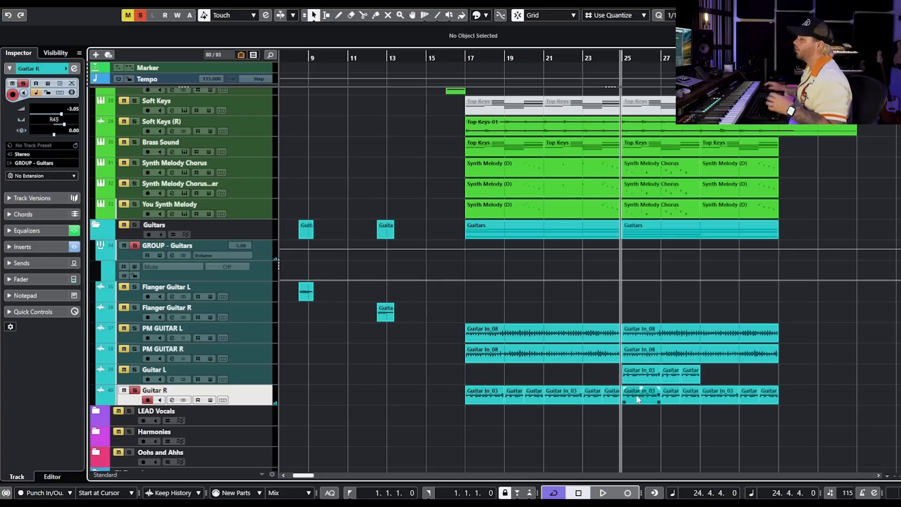
pyautogui.press('space')
pyautogui.click(137, 361)
pyautogui.click(136, 370)
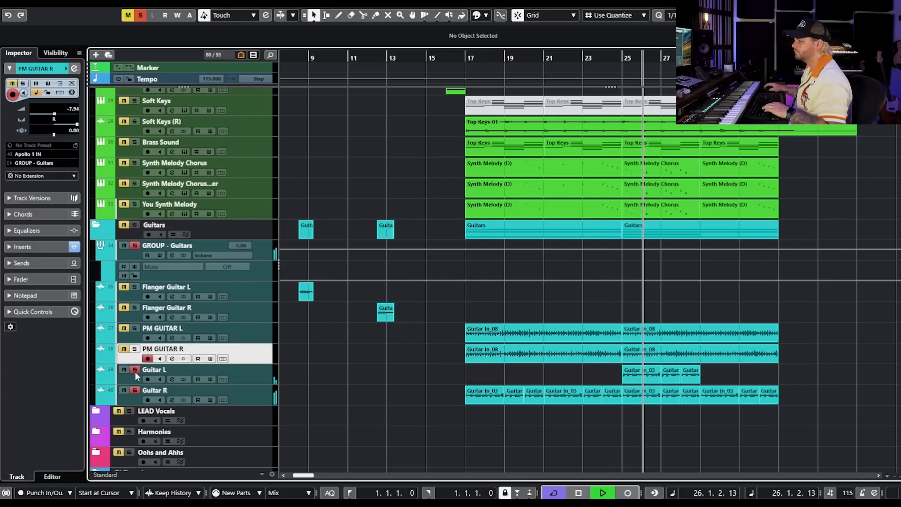
pyautogui.press('space')
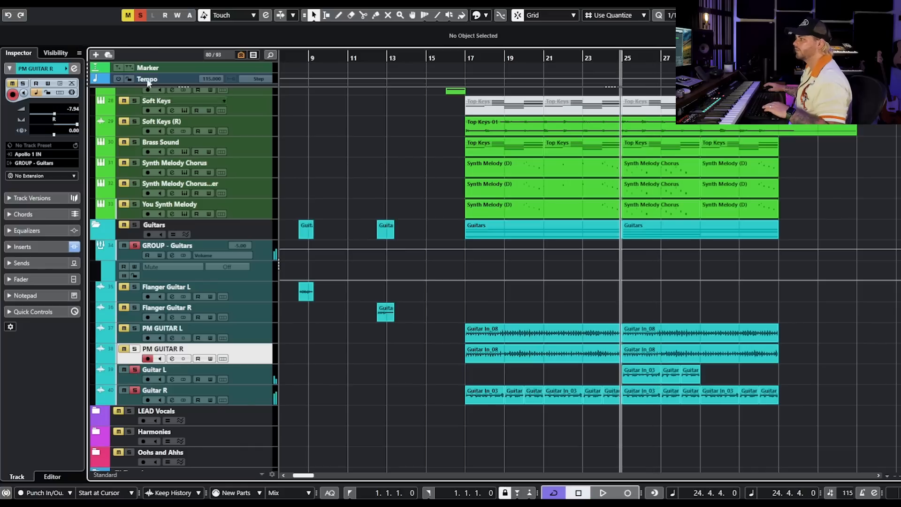
# Deactivate all solo and mute states and play the full mix from just before bar 17
pyautogui.click(140, 15)
pyautogui.click(128, 15)
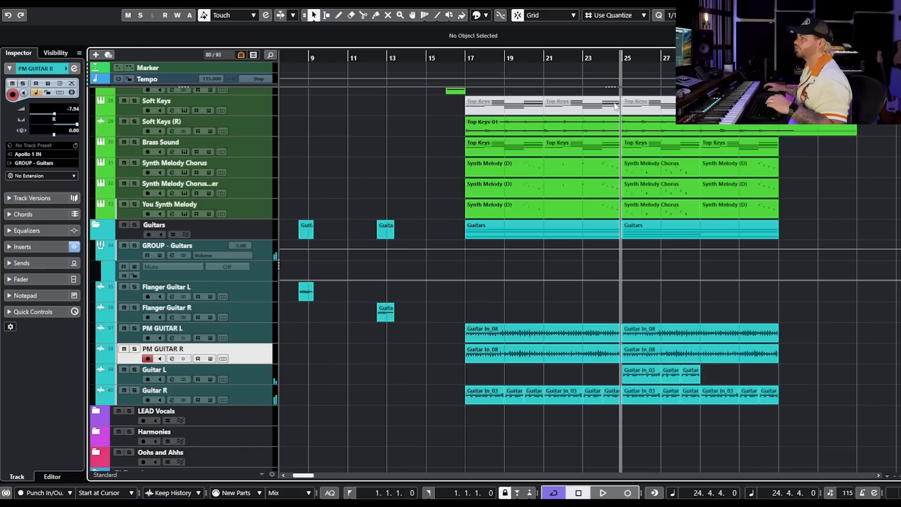
pyautogui.click(462, 55)
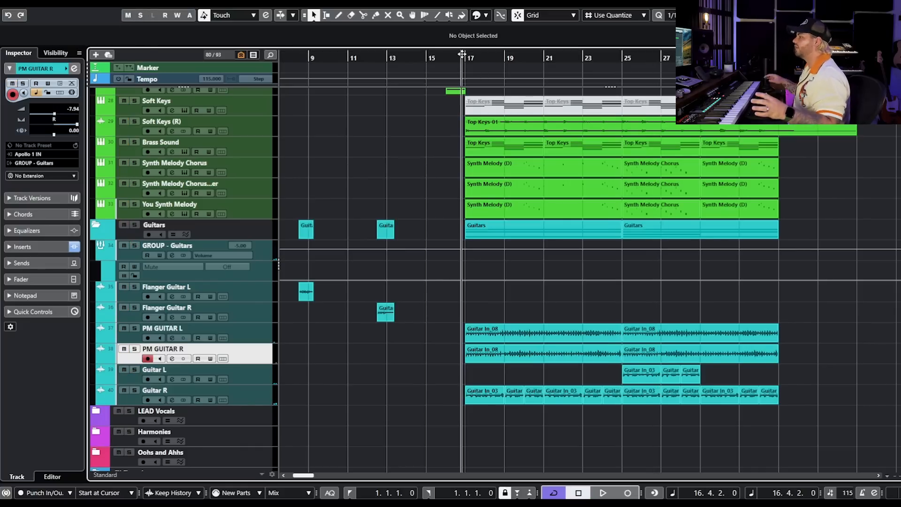
pyautogui.press('space')
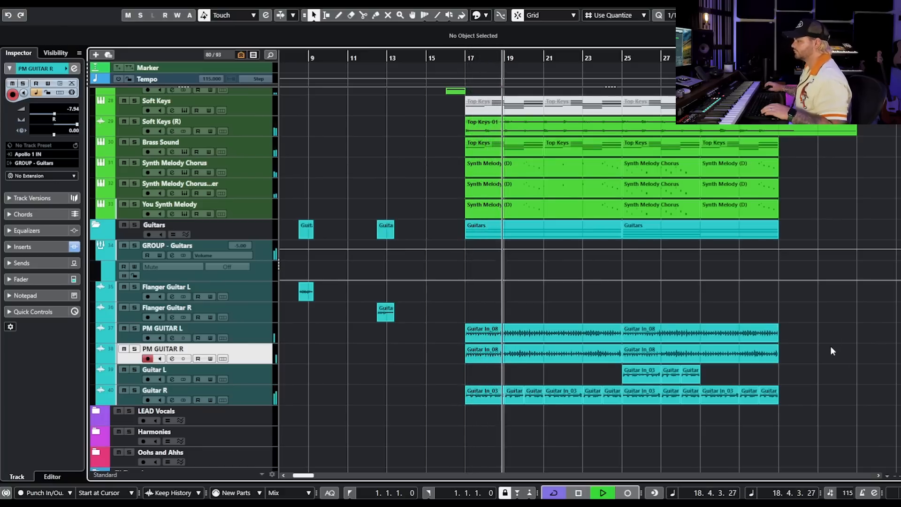
pyautogui.scroll(3, 811, 317)
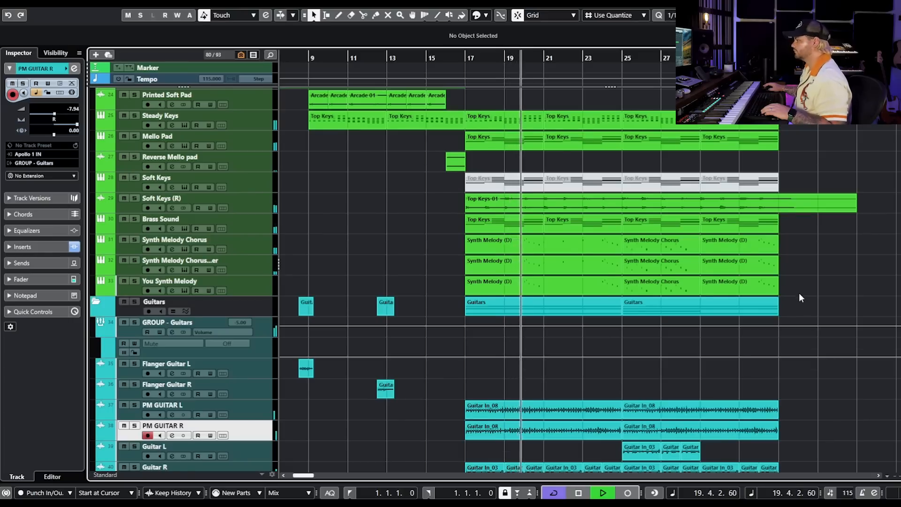
pyautogui.scroll(-6, 799, 292)
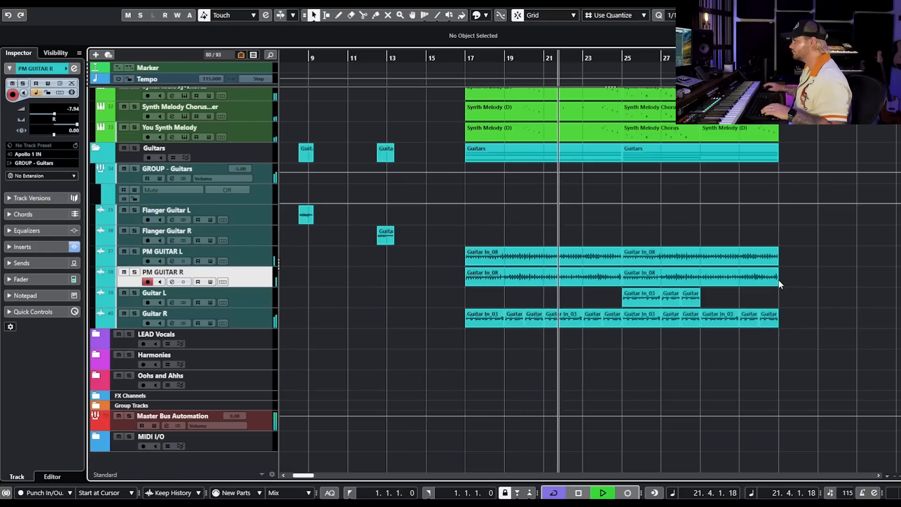
pyautogui.press('space')
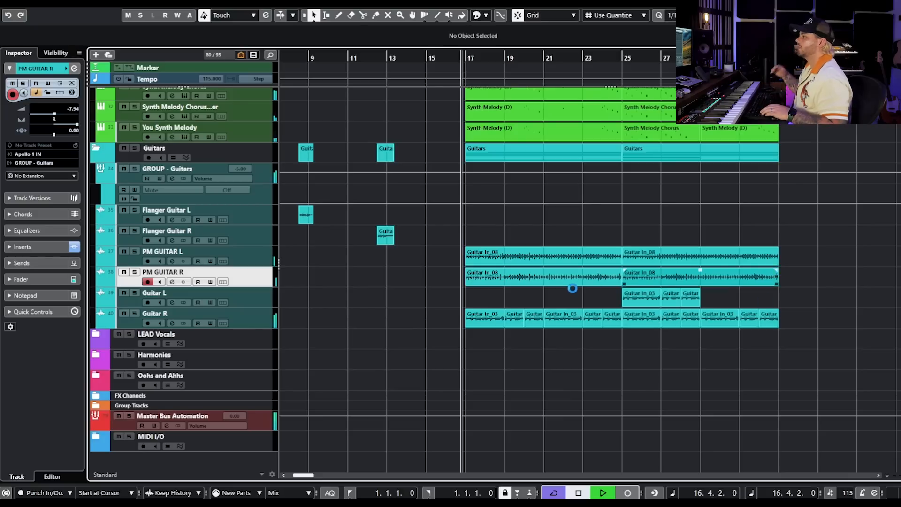
# Expand the LEAD Vocals folder and examine the arrangement of its vocal clips from the start of the song
pyautogui.hscroll(-3, 541, 307)
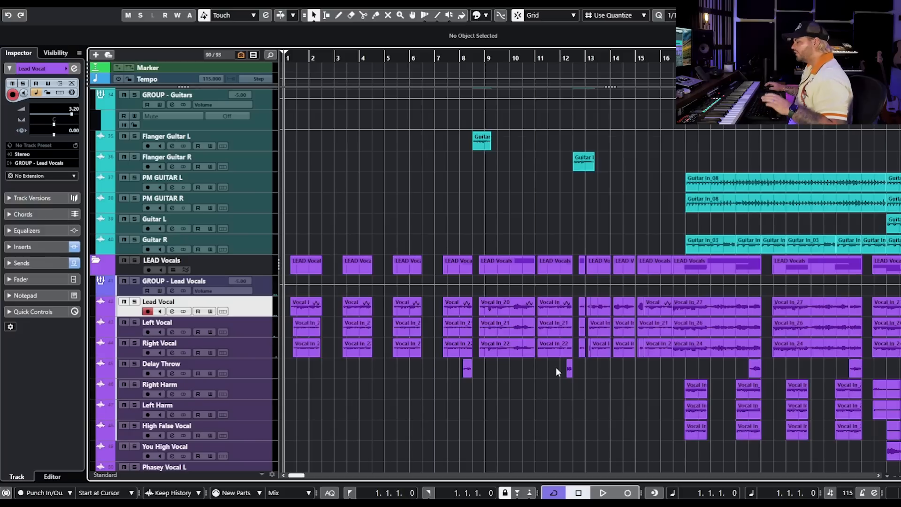
pyautogui.scroll(-3, 556, 372)
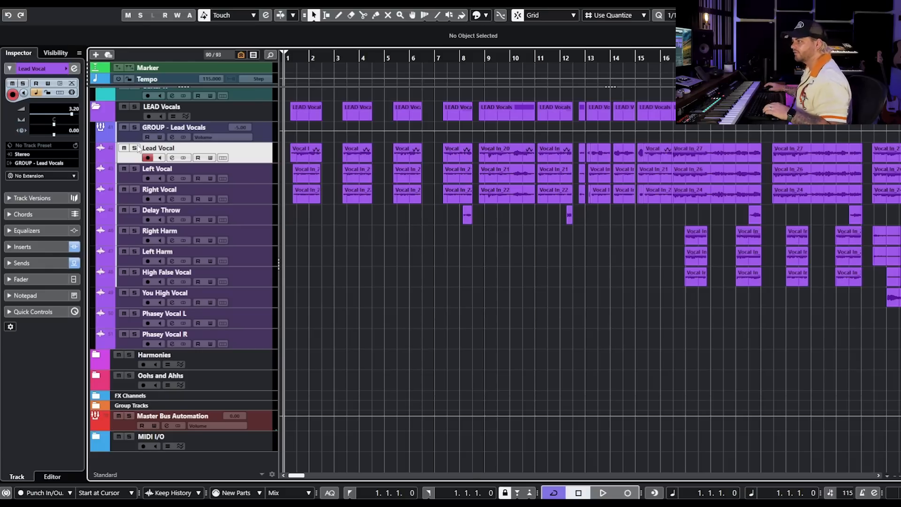
pyautogui.press('g')
pyautogui.press('g')
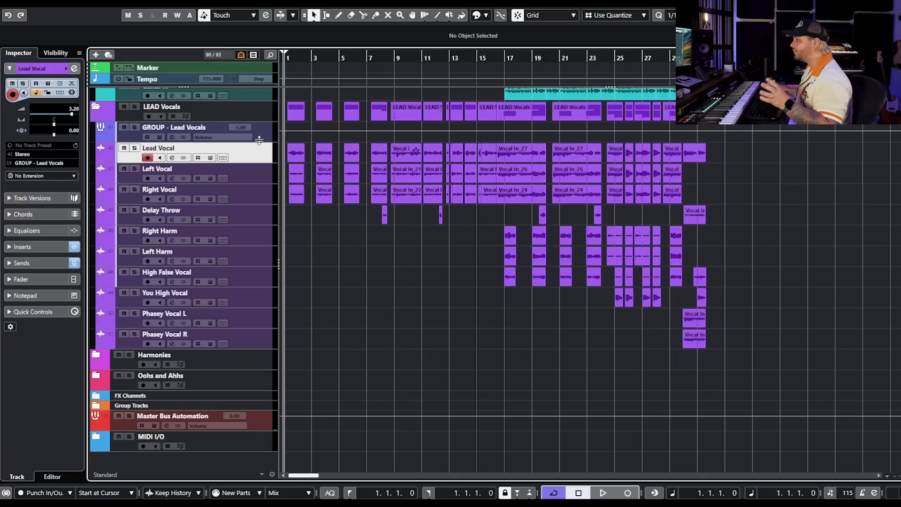
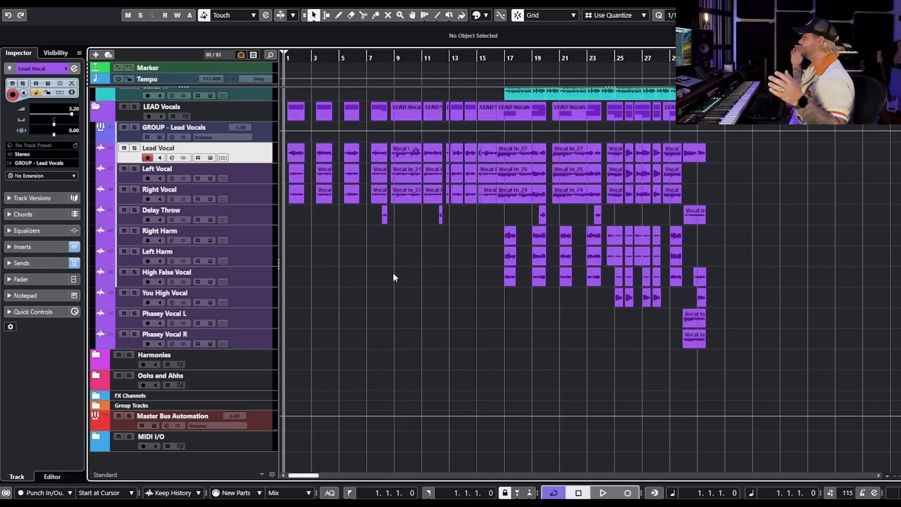
pyautogui.press('h')
pyautogui.press('h')
pyautogui.press('h')
pyautogui.press('h')
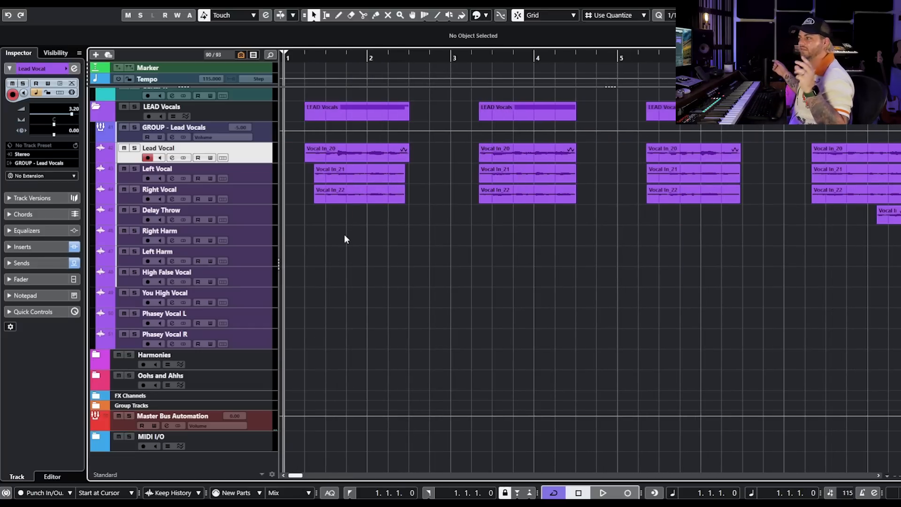
# Solo the LEAD Vocals folder, play it from the start of the song, and clear all solo and mute states
pyautogui.click(135, 107)
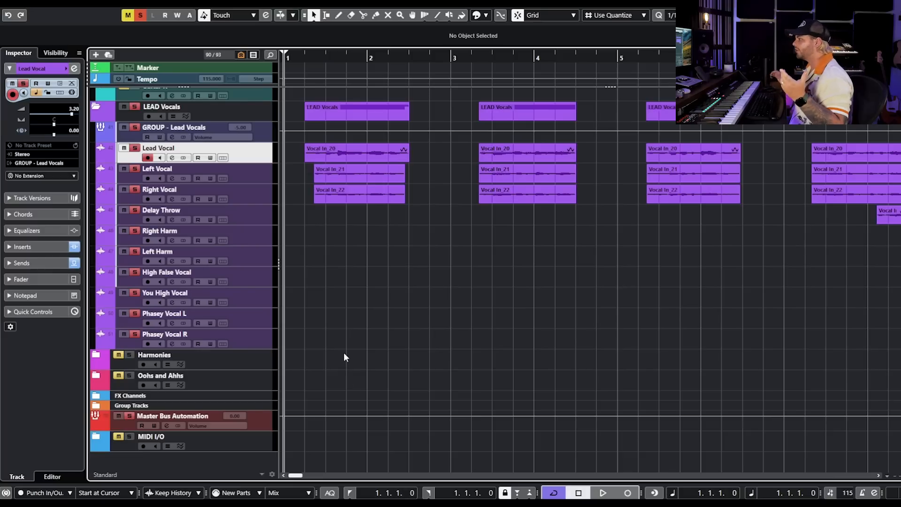
pyautogui.press('g')
pyautogui.press('g')
pyautogui.press('g')
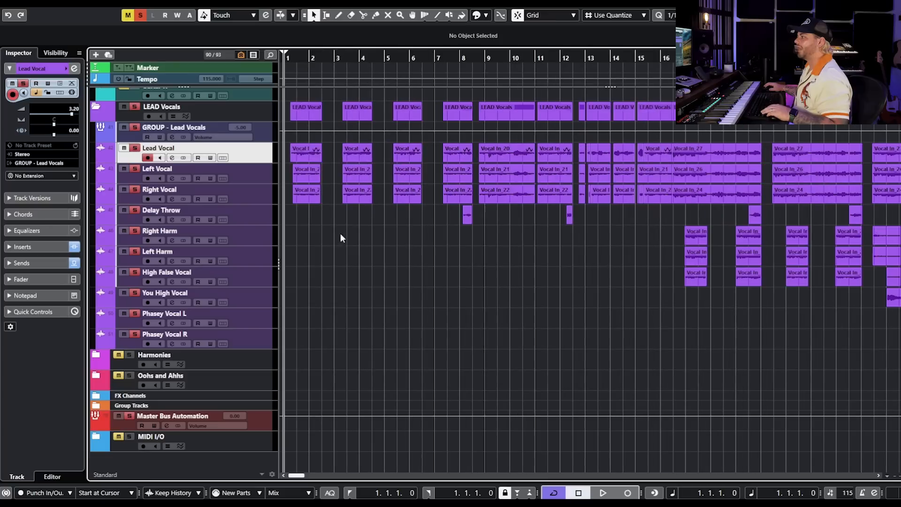
pyautogui.press('space')
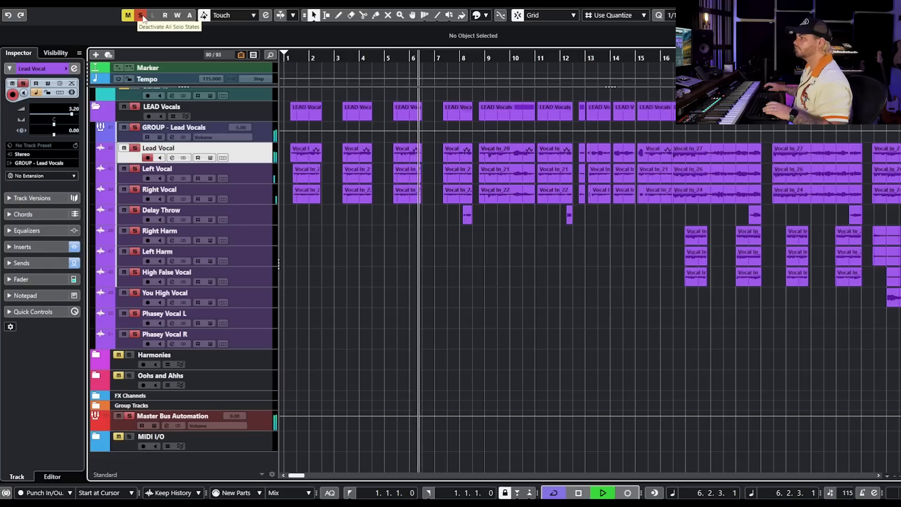
pyautogui.press('space')
pyautogui.click(140, 15)
pyautogui.click(127, 15)
# Trim the start of the first Lead Vocal clip to about 1.2.2.87, in line with the double clips below
pyautogui.hscroll(3, 323, 257)
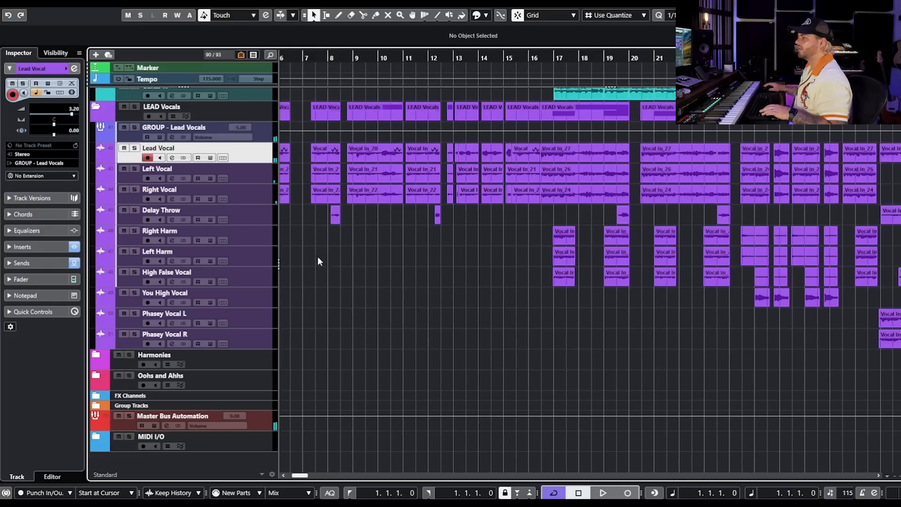
pyautogui.hscroll(-3, 323, 257)
pyautogui.scroll(4, 312, 263)
pyautogui.hscroll(-2, 293, 220)
pyautogui.scroll(3, 300, 183)
pyautogui.moveTo(300, 160); pyautogui.dragTo(315, 159)
pyautogui.scroll(-3, 308, 159)
pyautogui.scroll(-3, 428, 241)
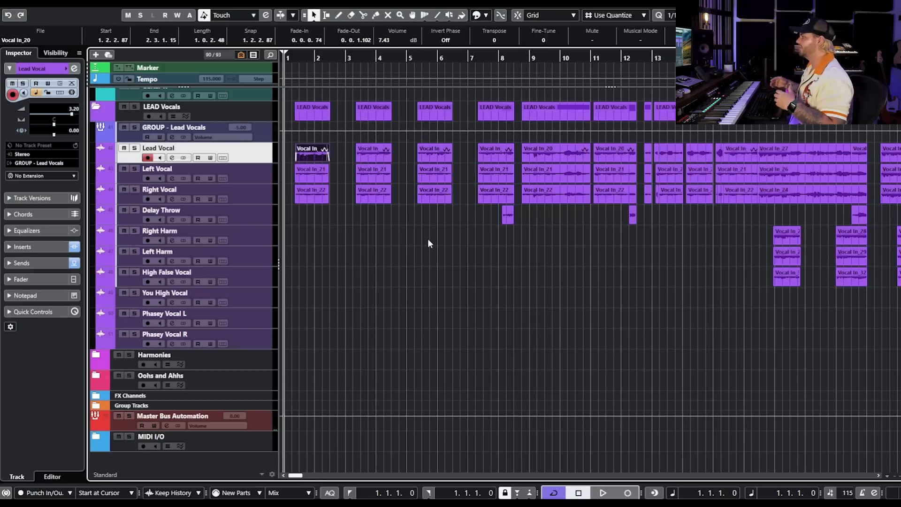
# Play the intro with and without the first two Left Vocal and Right Vocal clips muted, and unmute those clips
pyautogui.press('space')
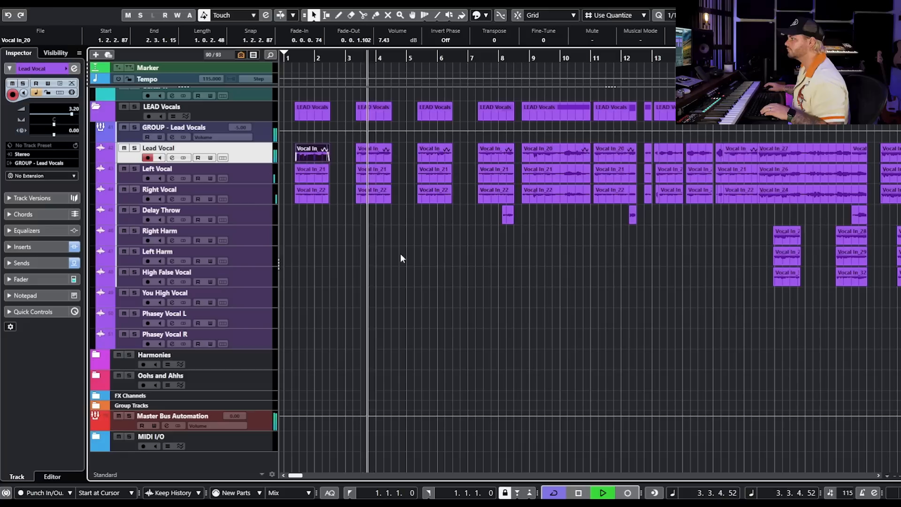
pyautogui.press('space')
pyautogui.moveTo(400, 176); pyautogui.dragTo(231, 237)
pyautogui.hotkey('shift', 'm')
pyautogui.press('space')
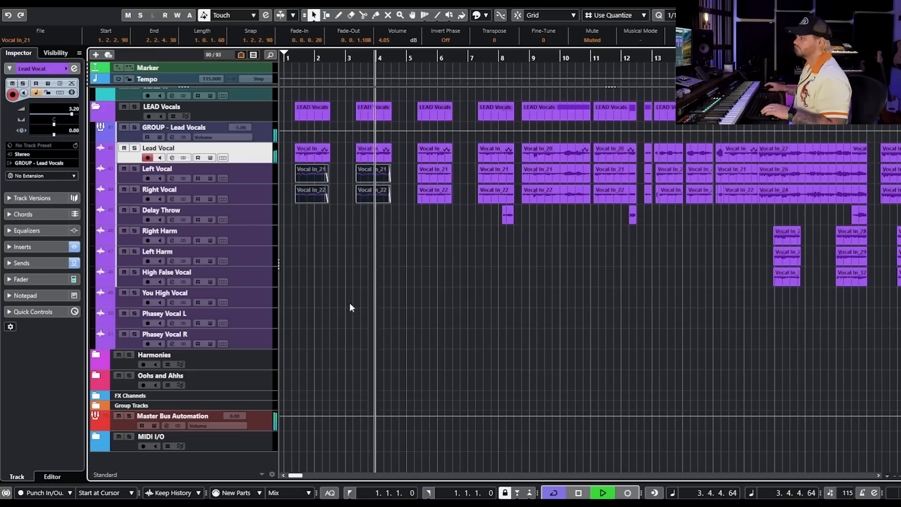
pyautogui.press('space')
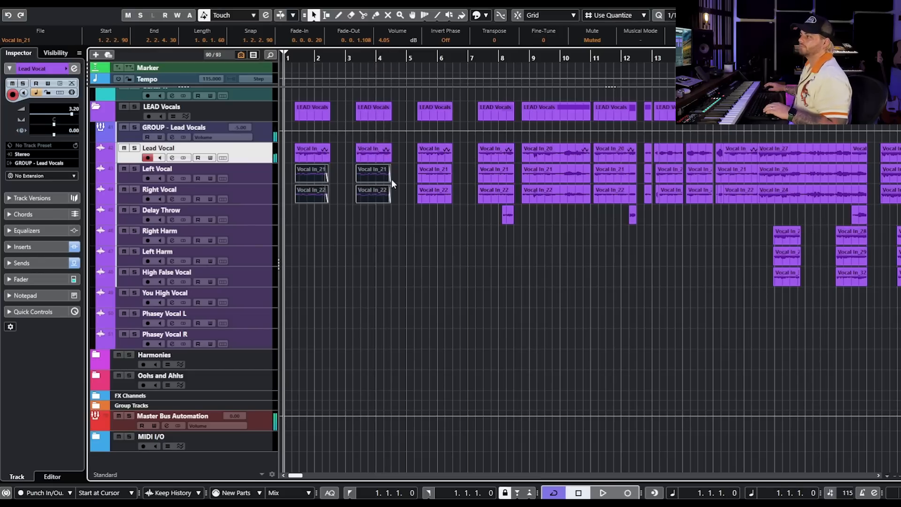
pyautogui.hotkey('shift', 'u')
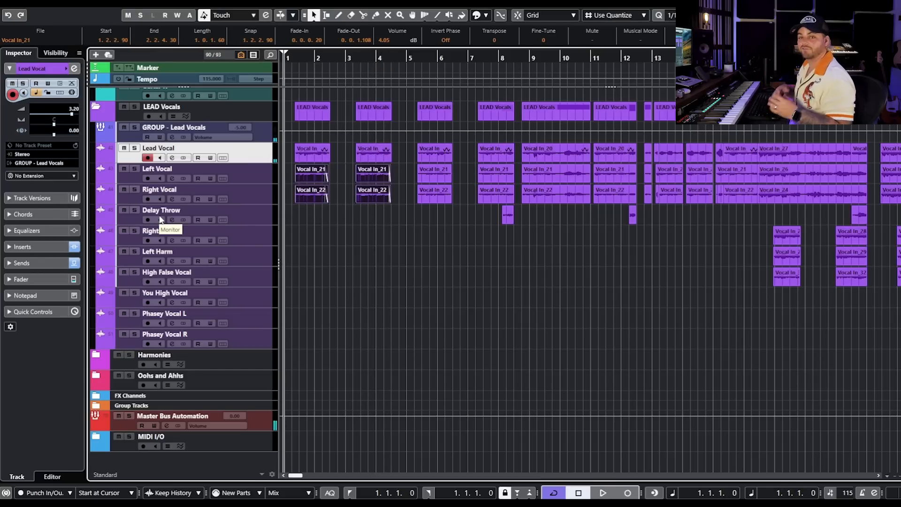
# Solo the Delay Throw track and open its channel settings
pyautogui.press('g')
pyautogui.press('g')
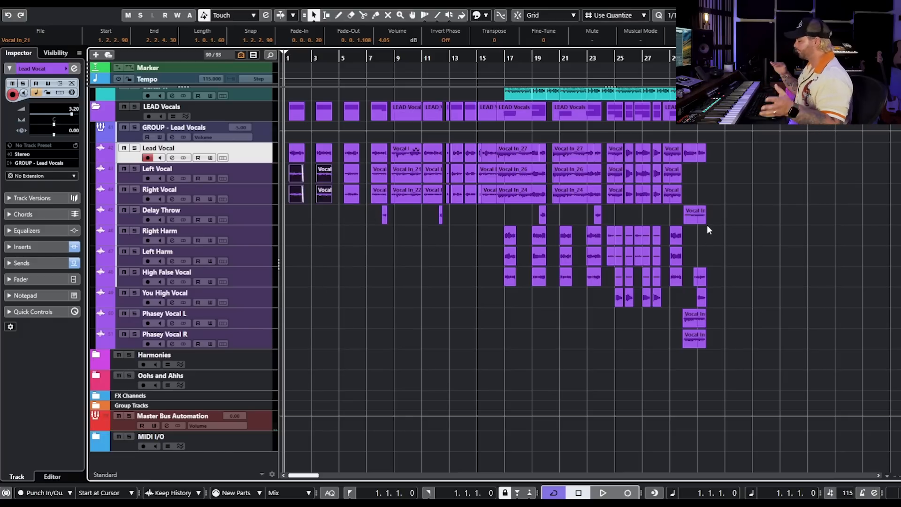
pyautogui.scroll(3, 483, 257)
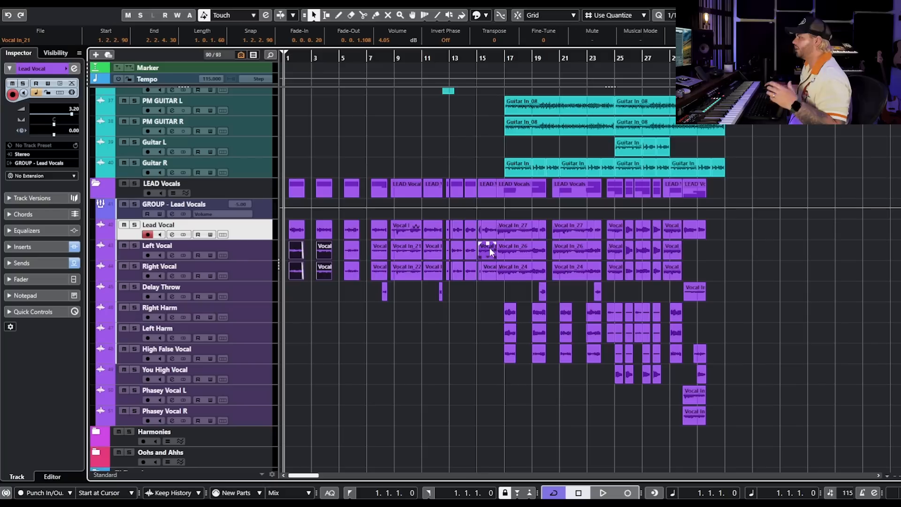
pyautogui.click(134, 287)
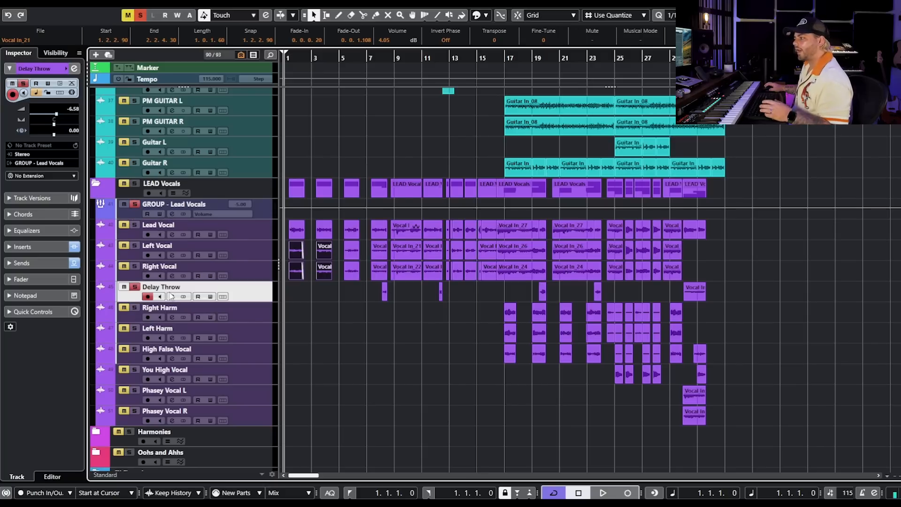
pyautogui.click(172, 297)
# Place the project cursor just before bar 8, ahead of the first Delay Throw clip
pyautogui.moveTo(442, 241); pyautogui.dragTo(473, 309)
pyautogui.scroll(5, 352, 249)
pyautogui.scroll(-3, 503, 134)
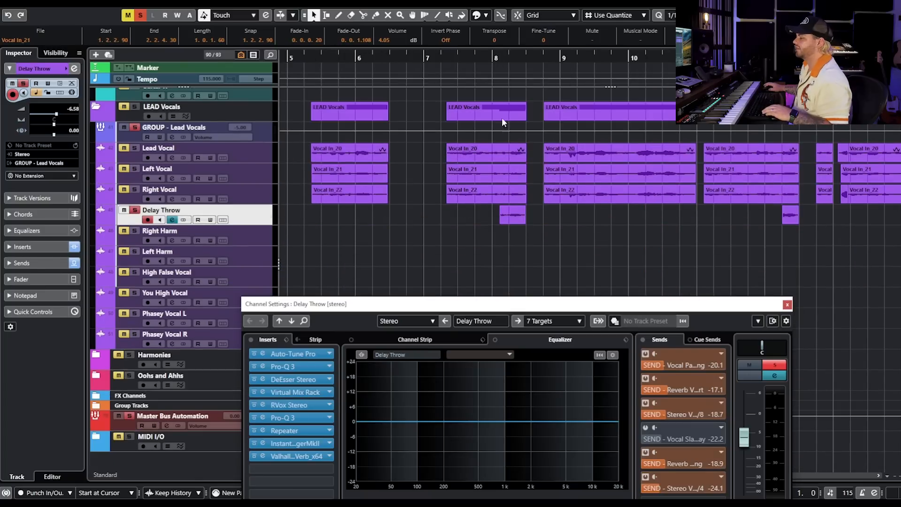
pyautogui.click(484, 57)
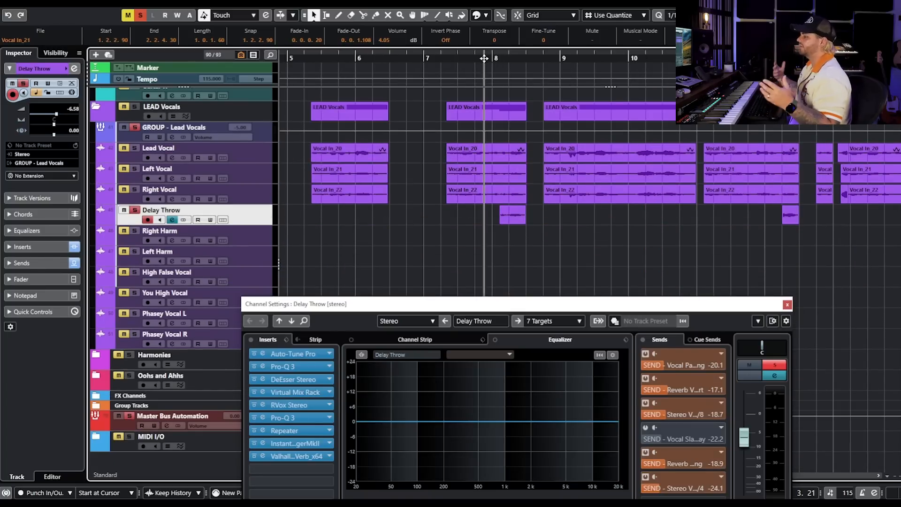
# Reposition the Delay Throw channel settings window and open the channel's Repeater insert, moving it fully into view
pyautogui.moveTo(486, 306); pyautogui.dragTo(461, 224)
pyautogui.moveTo(571, 225); pyautogui.dragTo(591, 238)
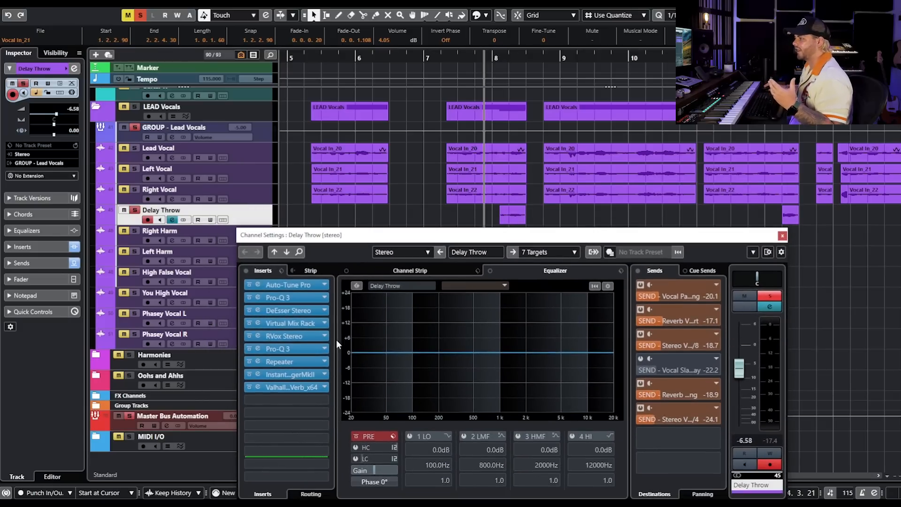
pyautogui.click(299, 363)
pyautogui.moveTo(751, 113); pyautogui.dragTo(250, 80)
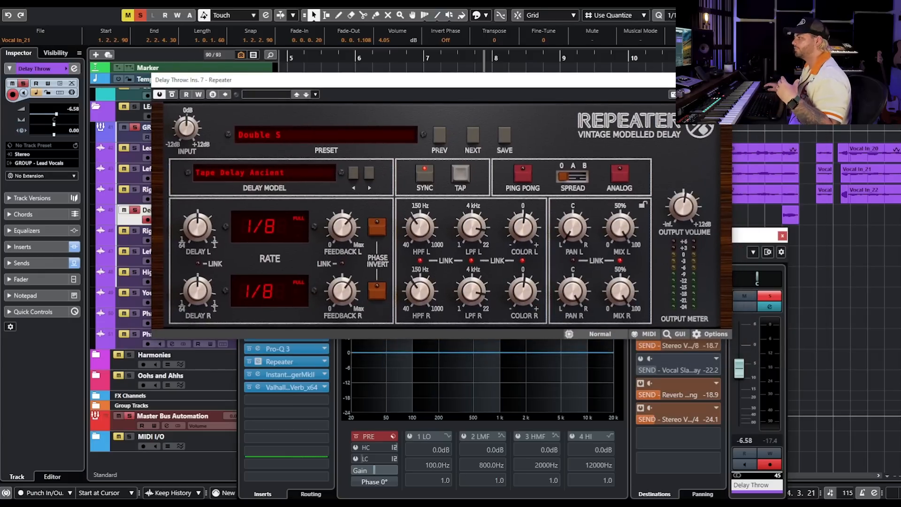
# Close the Repeater, open Delay Throw's Instant Flanger Mk II insert, move it fully into view and close it
pyautogui.click(727, 80)
pyautogui.click(292, 375)
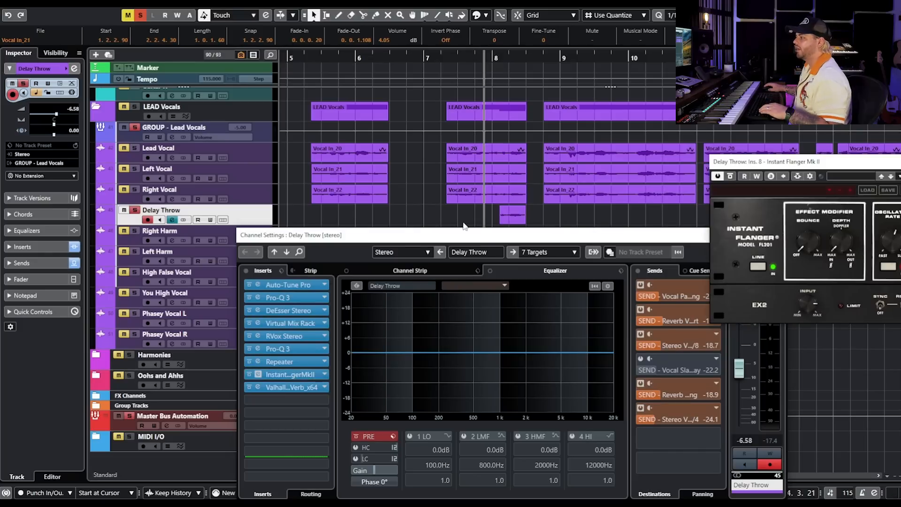
pyautogui.moveTo(778, 159); pyautogui.dragTo(286, 129)
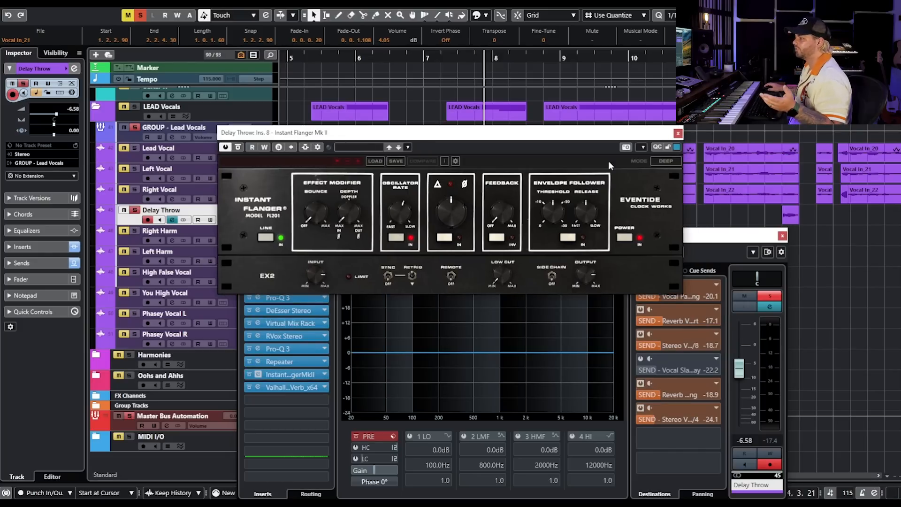
pyautogui.click(678, 134)
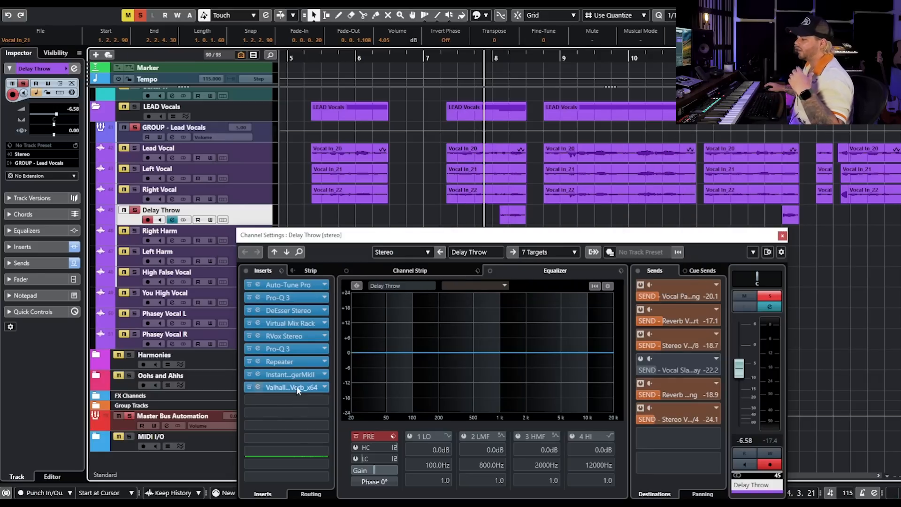
# Open Delay Throw's ValhallaVintageVerb insert, move it fully into view, and close the channel settings
pyautogui.click(297, 387)
pyautogui.moveTo(790, 132); pyautogui.dragTo(378, 132)
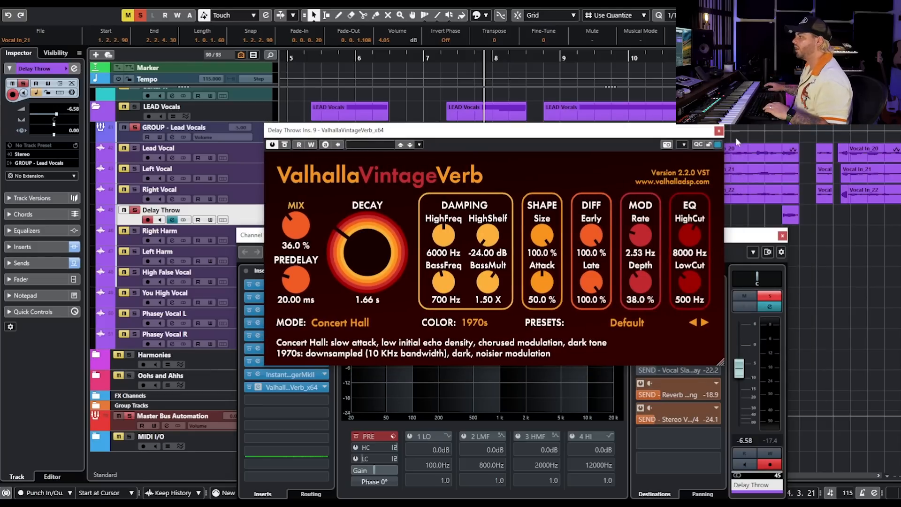
pyautogui.click(783, 236)
# Solo the LEAD Vocals folder and play from the second half of bar 7, and clear all mutes and solos
pyautogui.press('space')
pyautogui.moveTo(486, 57); pyautogui.dragTo(474, 53)
pyautogui.click(136, 108)
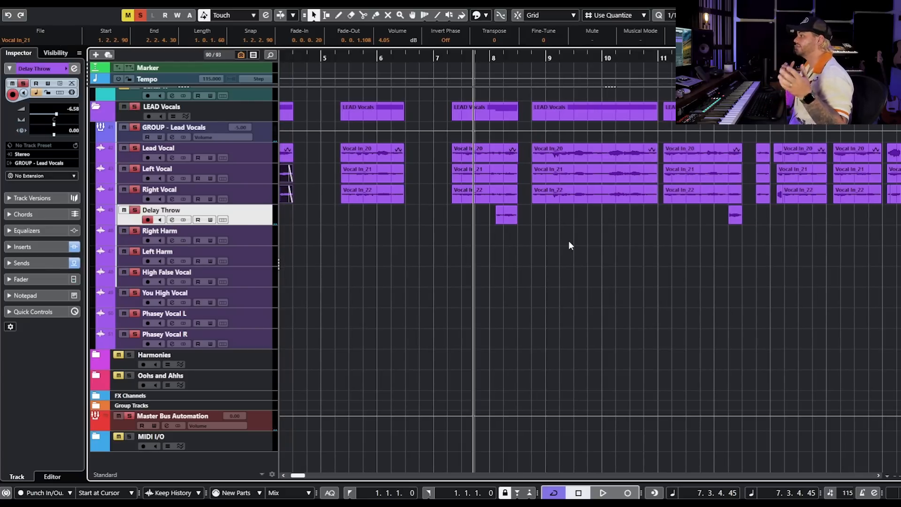
pyautogui.press('space')
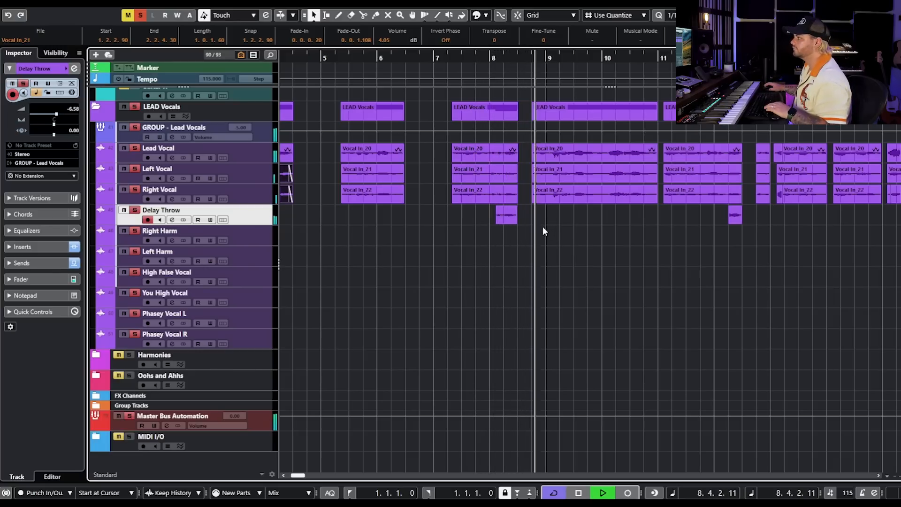
pyautogui.click(128, 15)
pyautogui.click(140, 15)
pyautogui.press('space')
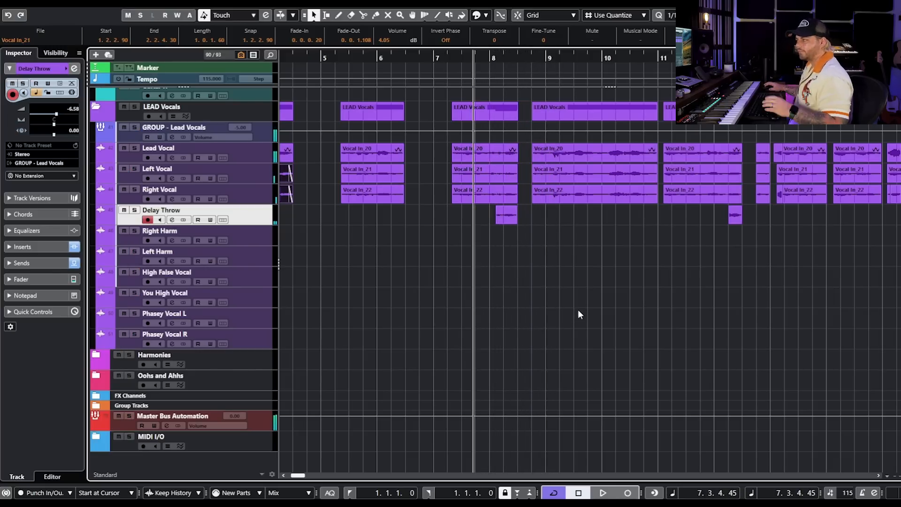
# Place the project cursor midway through bar 16, ahead of the first harmony clips
pyautogui.press('g')
pyautogui.press('g')
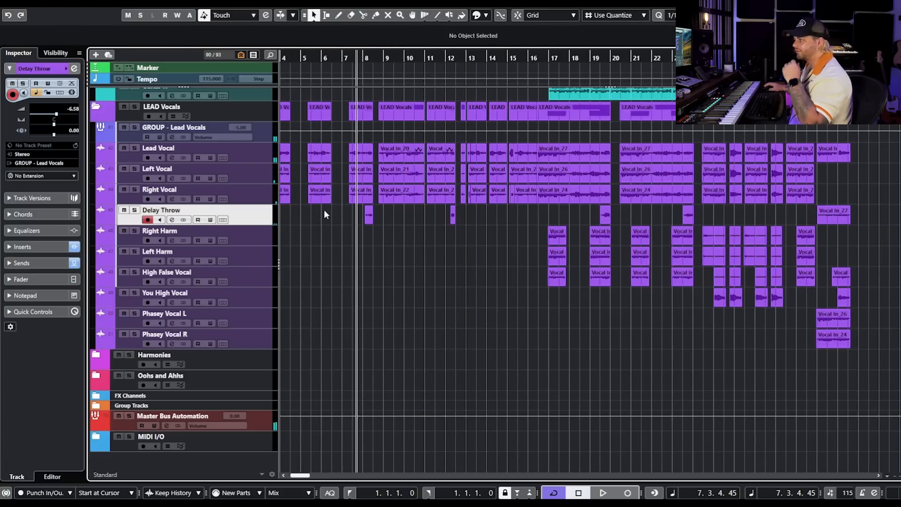
pyautogui.moveTo(582, 207); pyautogui.dragTo(783, 217)
pyautogui.click(602, 309)
pyautogui.click(543, 57)
pyautogui.press('h')
pyautogui.press('h')
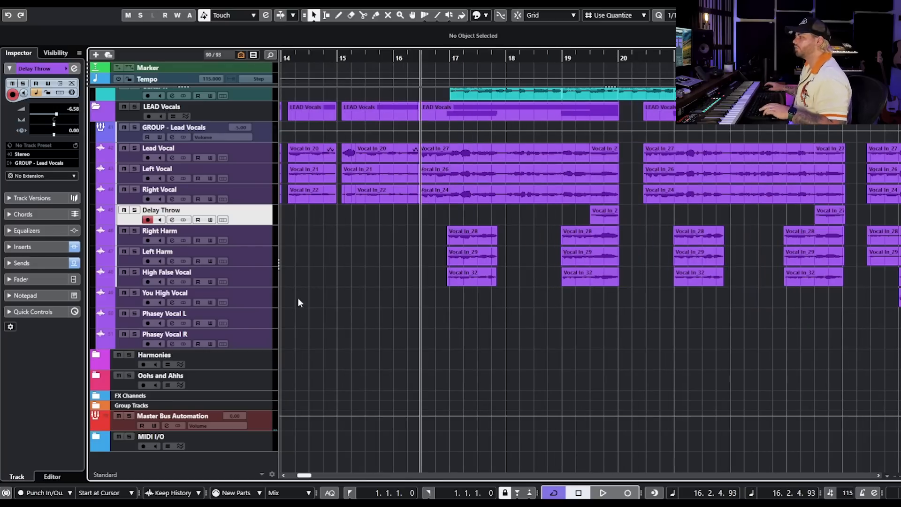
pyautogui.press('g')
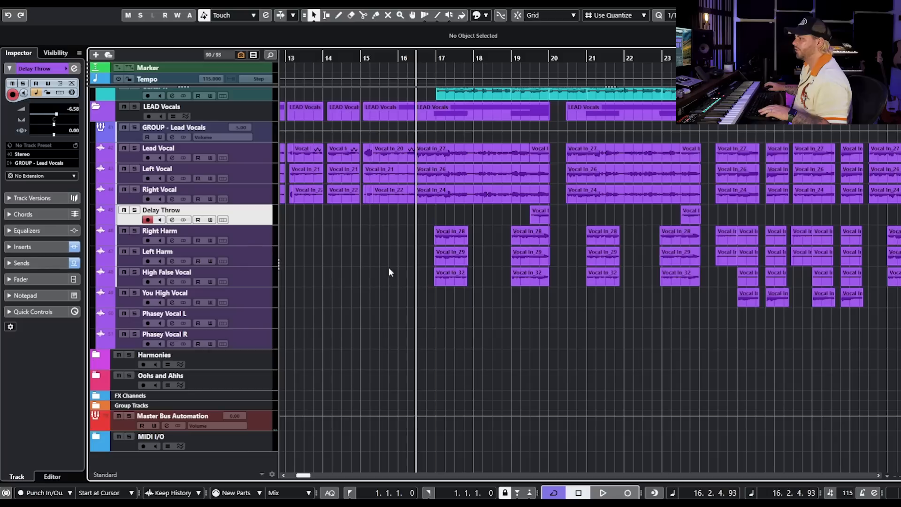
# Play from bar 16 with Left Vocal, Right Vocal, Left Harm and Right Harm soloed, and clear all mutes and solos
pyautogui.click(134, 231)
pyautogui.click(136, 251)
pyautogui.click(143, 172)
pyautogui.click(135, 169)
pyautogui.click(135, 190)
pyautogui.press('space')
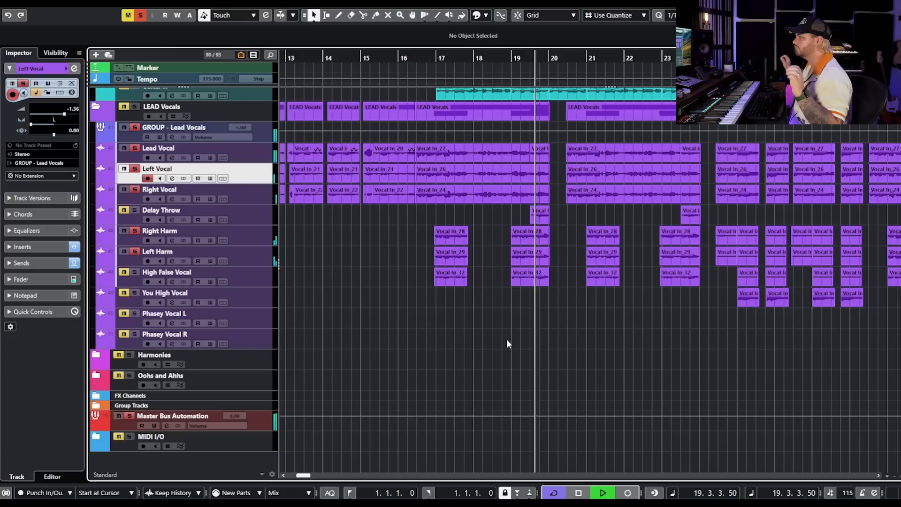
pyautogui.press('space')
pyautogui.click(127, 15)
pyautogui.click(140, 15)
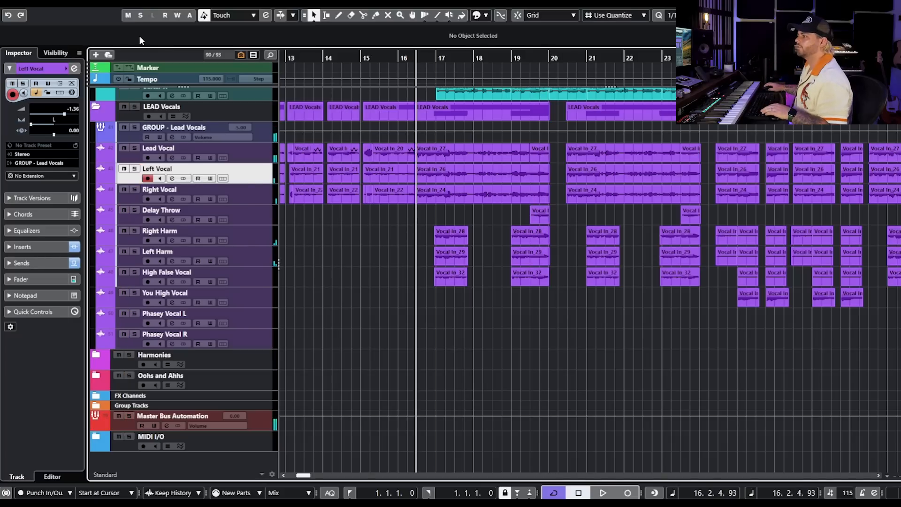
# Solo the High False Vocal track and play its first clip from bar 16
pyautogui.hotkey('ctrl', 'z')
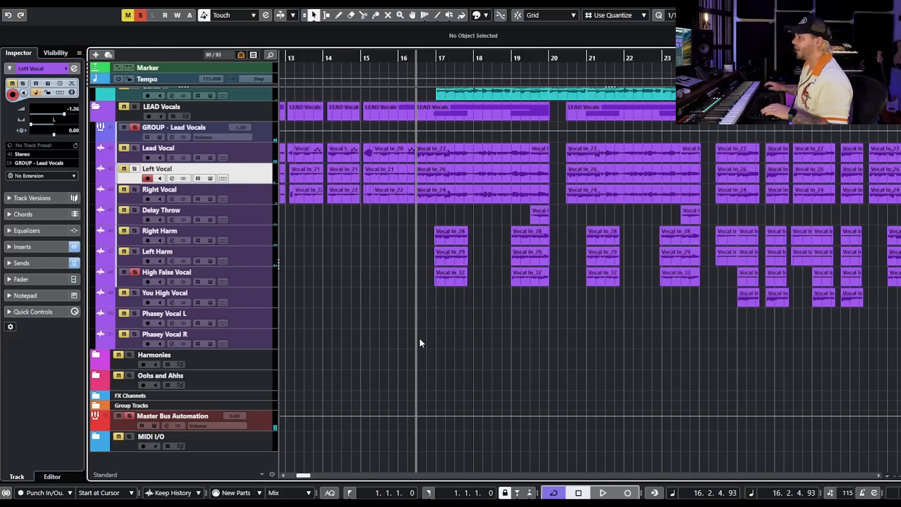
pyautogui.press('space')
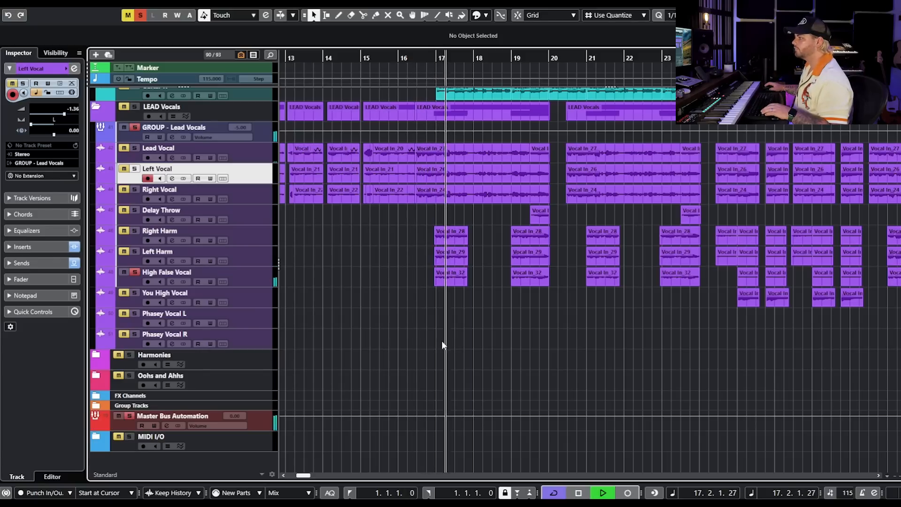
pyautogui.press('space')
# Open the High False Vocal channel settings and its Instant Phaser Mk II insert, moving the plug-in fully into view
pyautogui.click(172, 282)
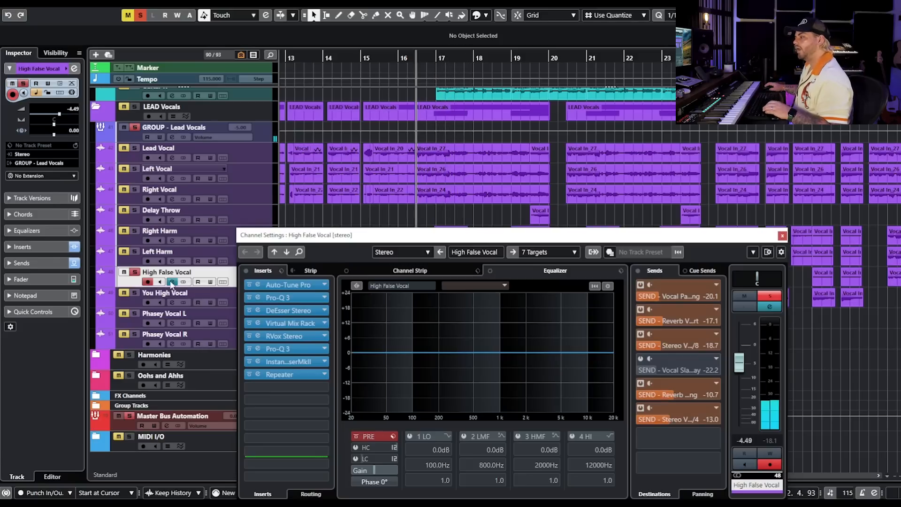
pyautogui.click(258, 361)
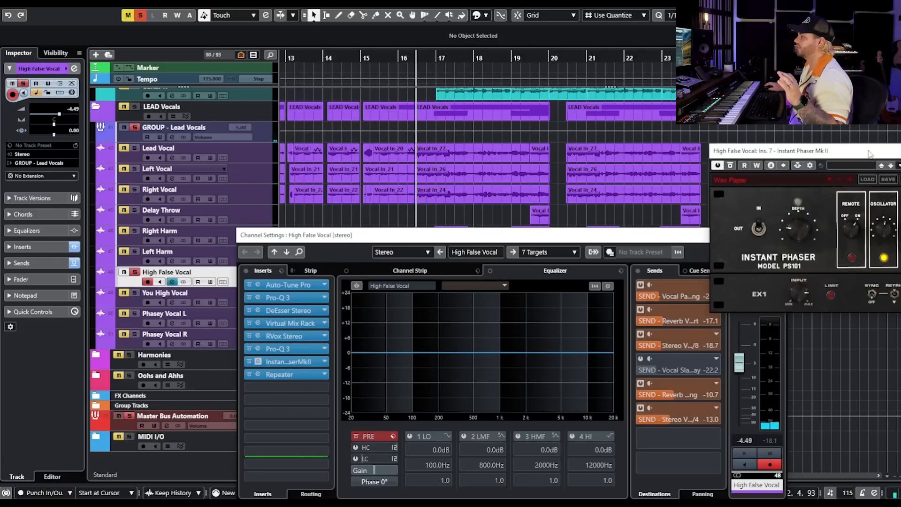
pyautogui.moveTo(843, 178); pyautogui.dragTo(390, 179)
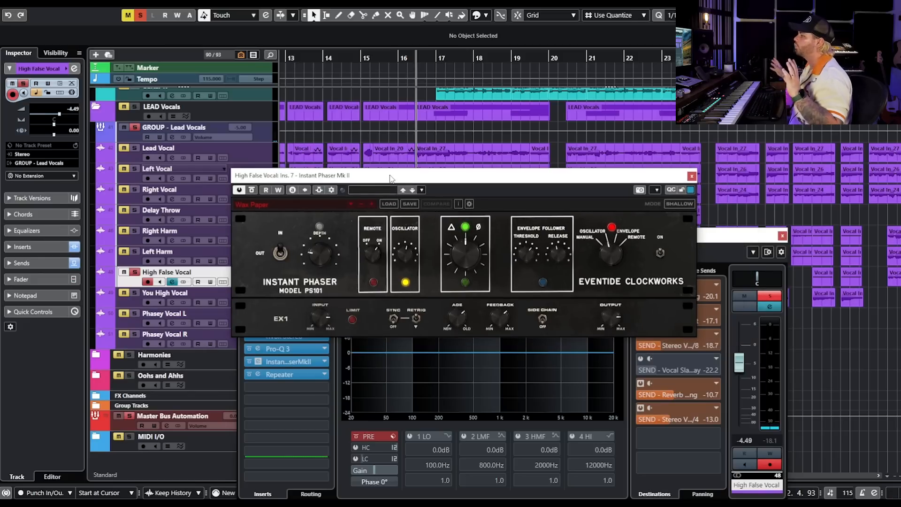
# Clear all mutes and solos, close the phaser and channel settings windows, and play the full mix from bar 16
pyautogui.press('s')
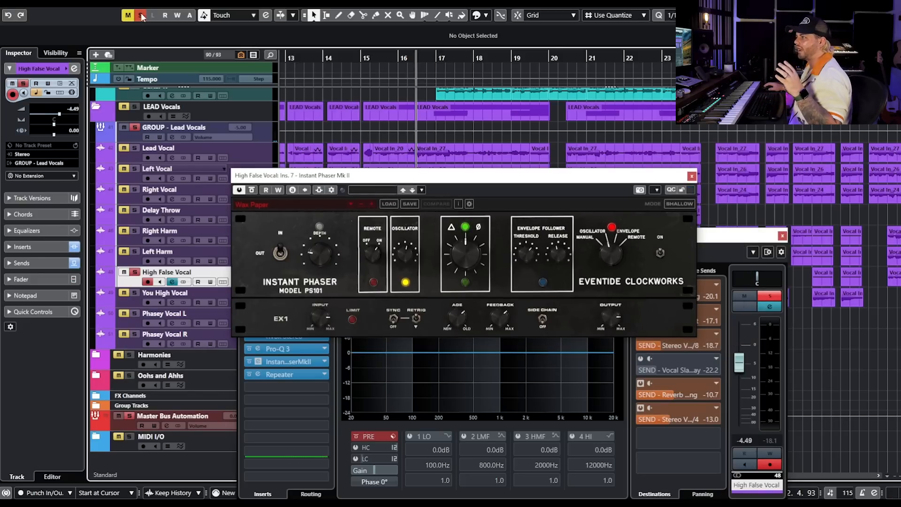
pyautogui.click(692, 176)
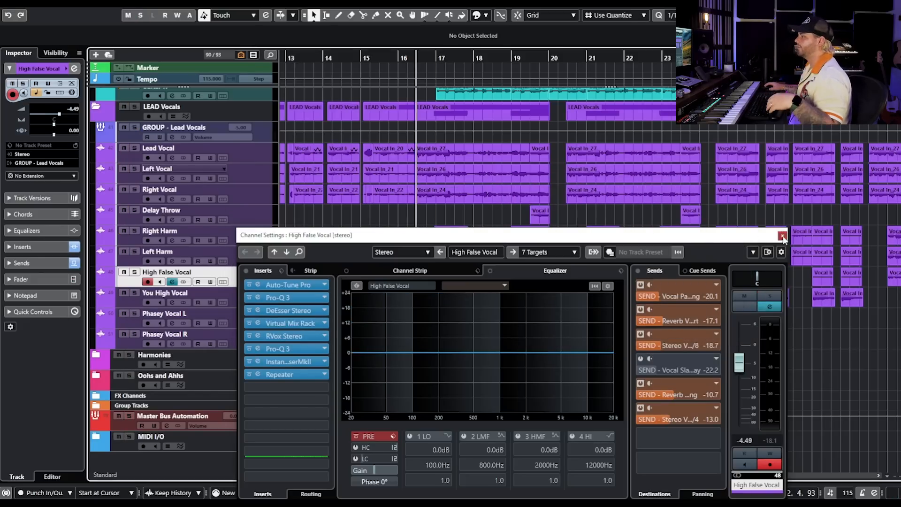
pyautogui.click(783, 236)
pyautogui.press('space')
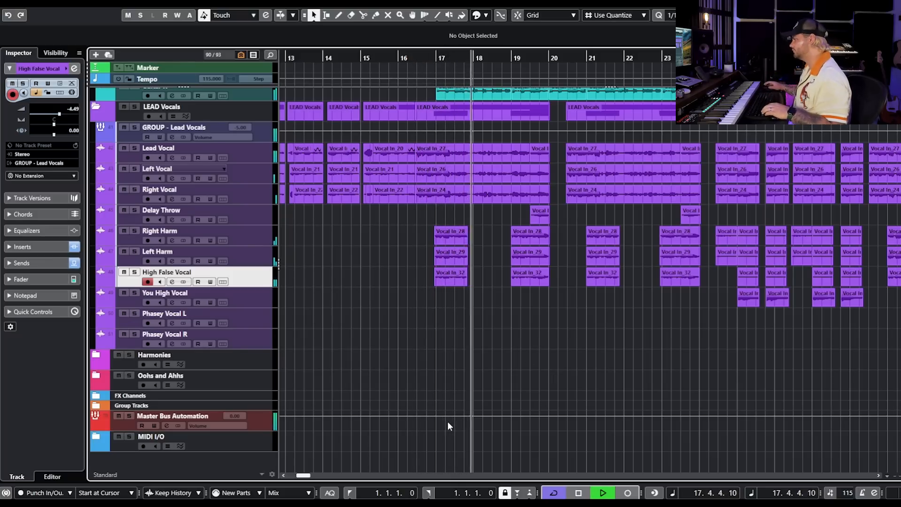
pyautogui.hscroll(1, 463, 363)
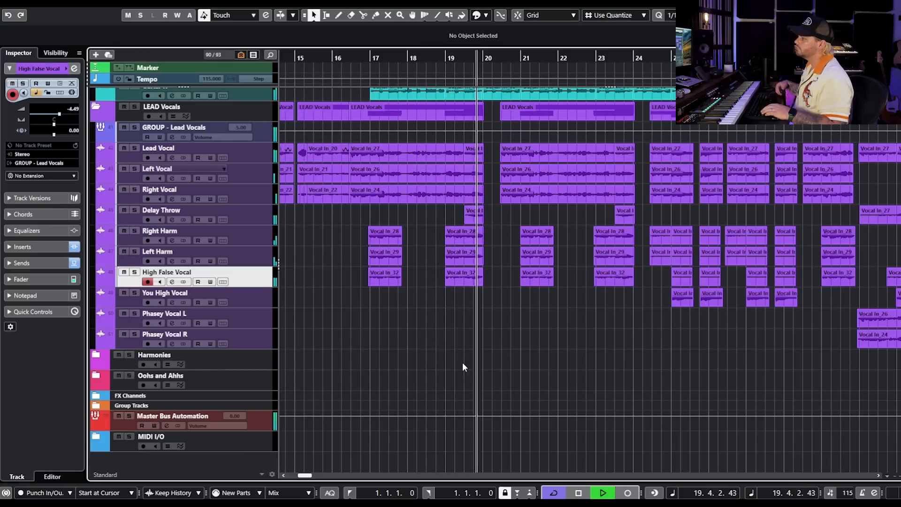
pyautogui.hscroll(1, 463, 362)
pyautogui.press('space')
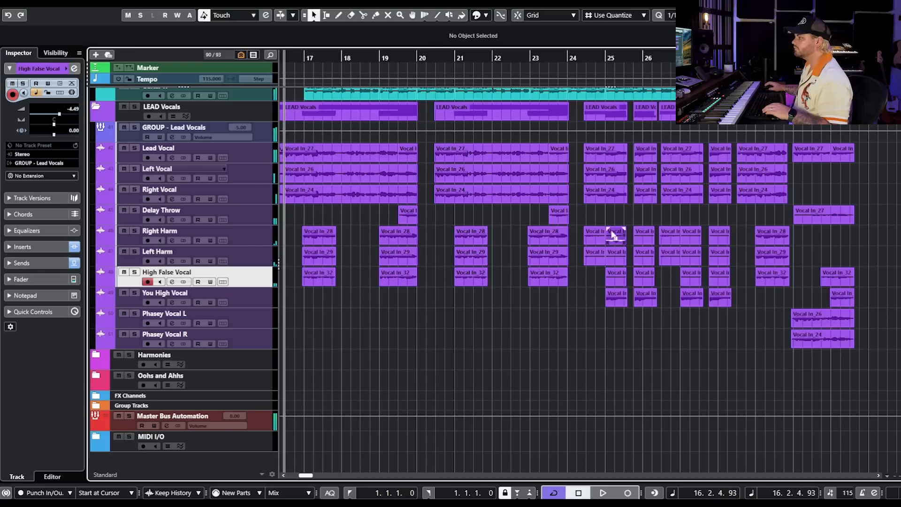
# Select the Right Harm, Left Harm and High False Vocal clips around bar 23 and place the project cursor at bar 24
pyautogui.moveTo(449, 227); pyautogui.dragTo(507, 314)
pyautogui.moveTo(504, 237); pyautogui.dragTo(563, 300)
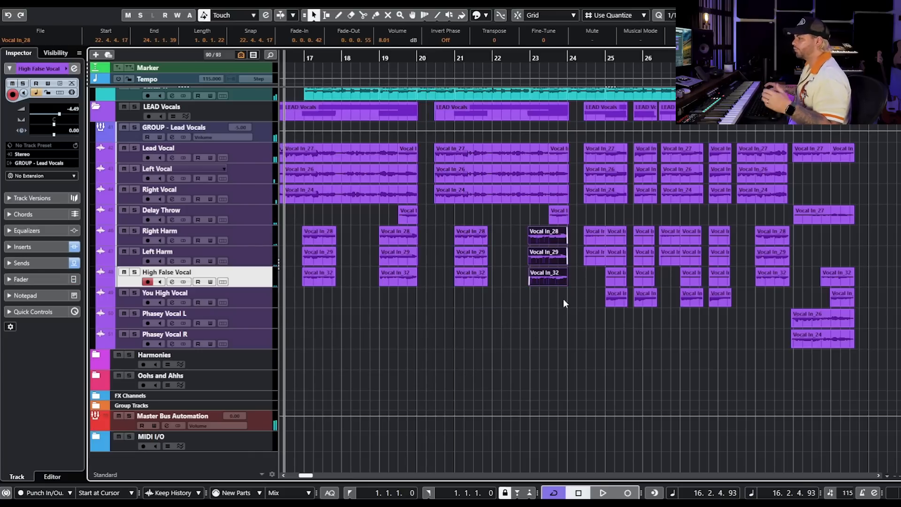
pyautogui.moveTo(582, 57); pyautogui.dragTo(575, 196)
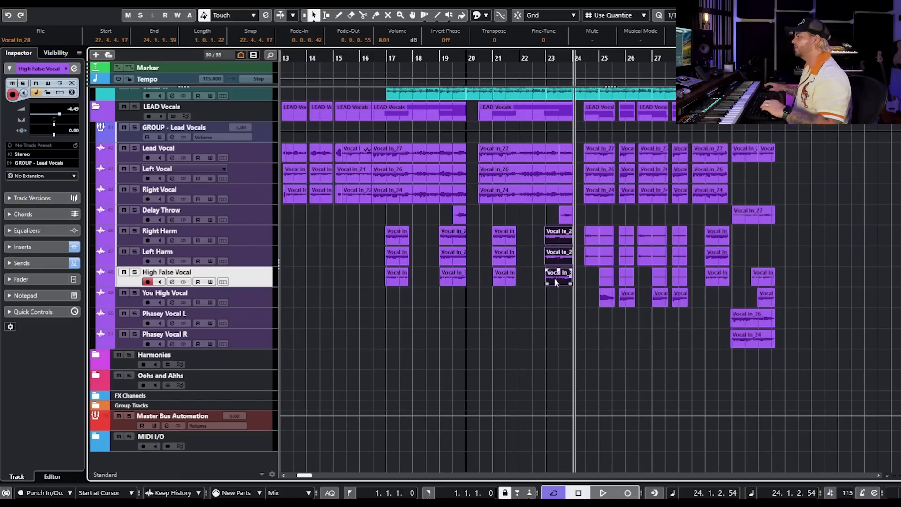
# Solo the You High Vocal track and play its first clip from just before bar 25
pyautogui.hscroll(5, 585, 322)
pyautogui.scroll(3, 391, 292)
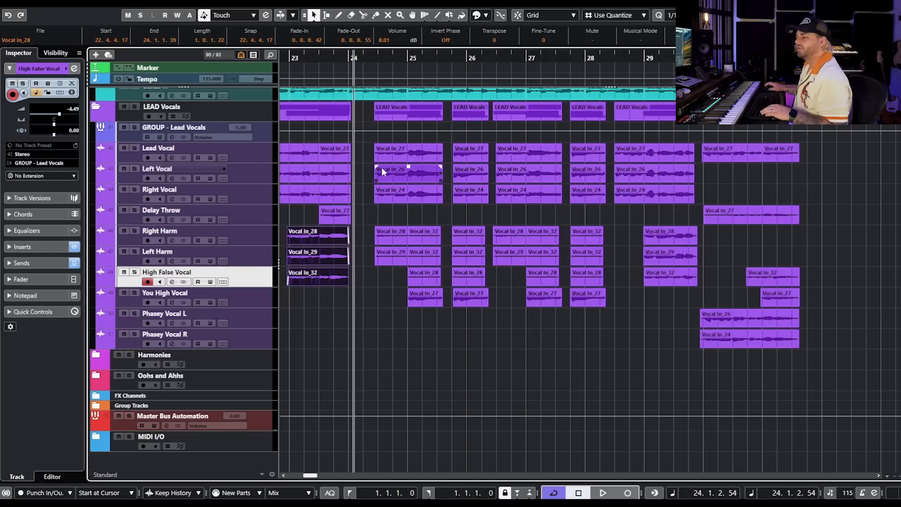
pyautogui.click(134, 293)
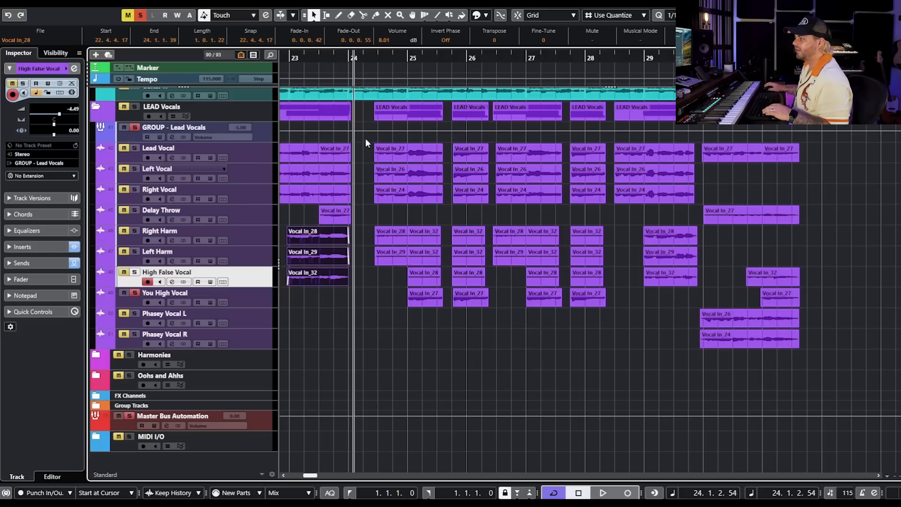
pyautogui.click(396, 60)
pyautogui.press('space')
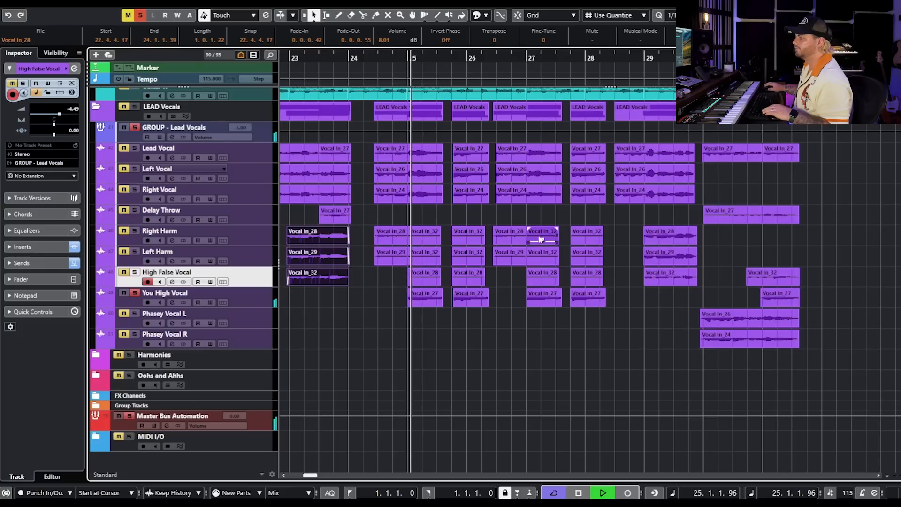
pyautogui.press('space')
# Open the You High Vocal channel settings, view its Auto-Tune Pro insert and close the plug-in
pyautogui.click(173, 302)
pyautogui.click(292, 283)
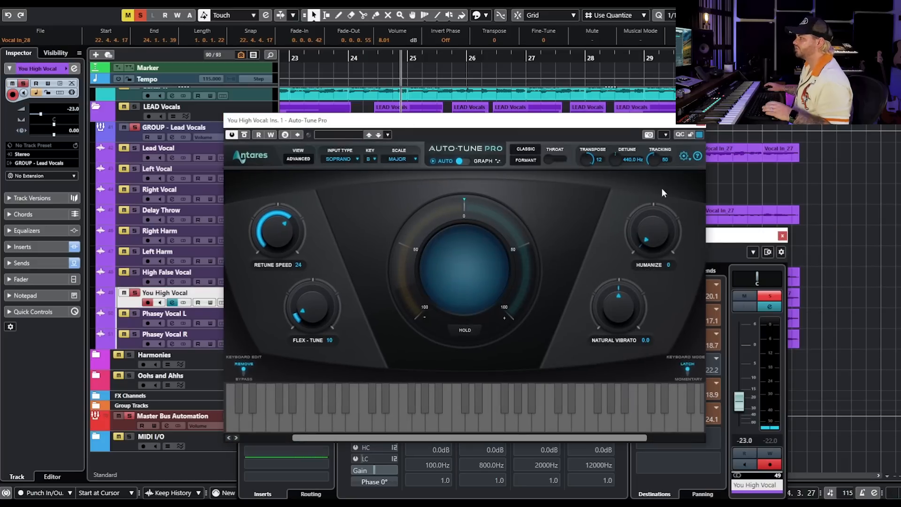
pyautogui.click(700, 126)
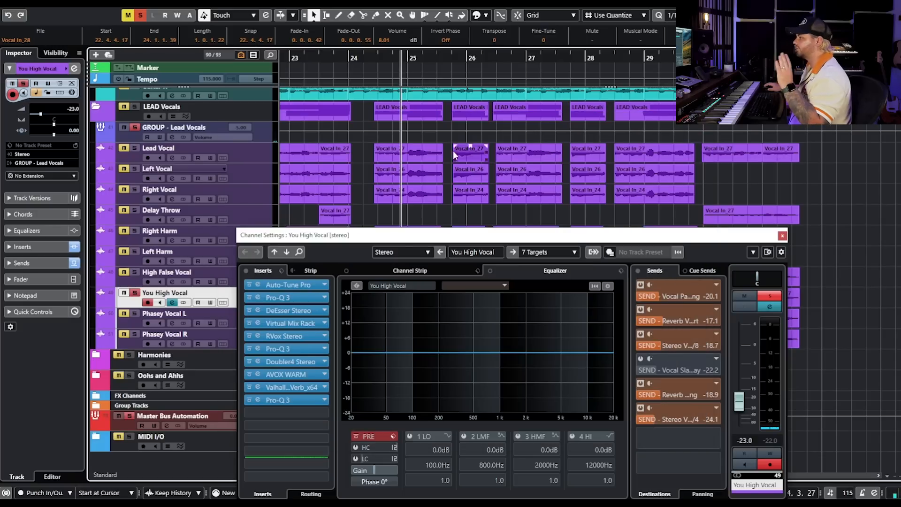
# View You High Vocal's AVOX WARM and Doubler4 Stereo inserts, closing each one
pyautogui.click(288, 376)
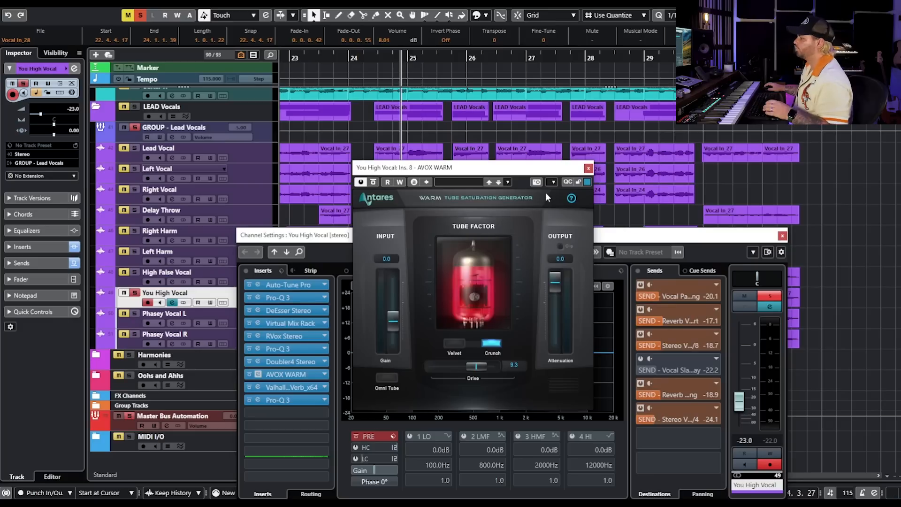
pyautogui.click(588, 168)
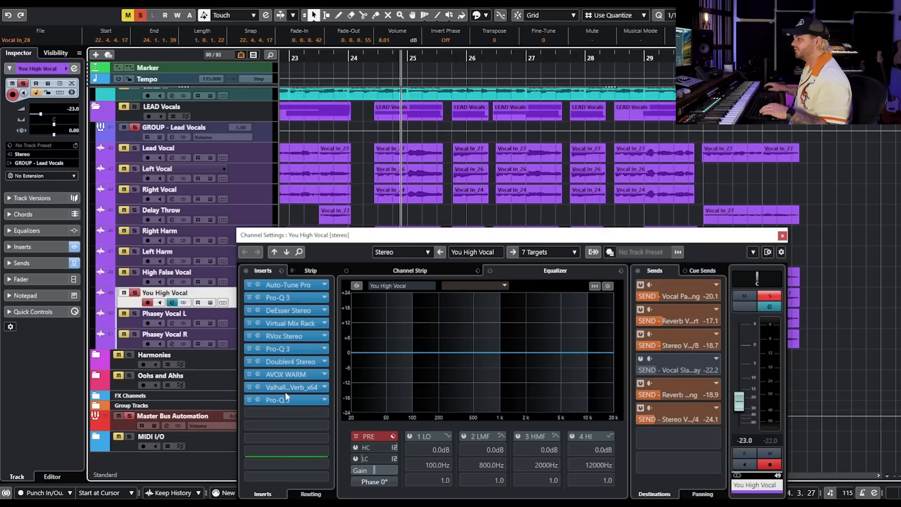
pyautogui.click(291, 361)
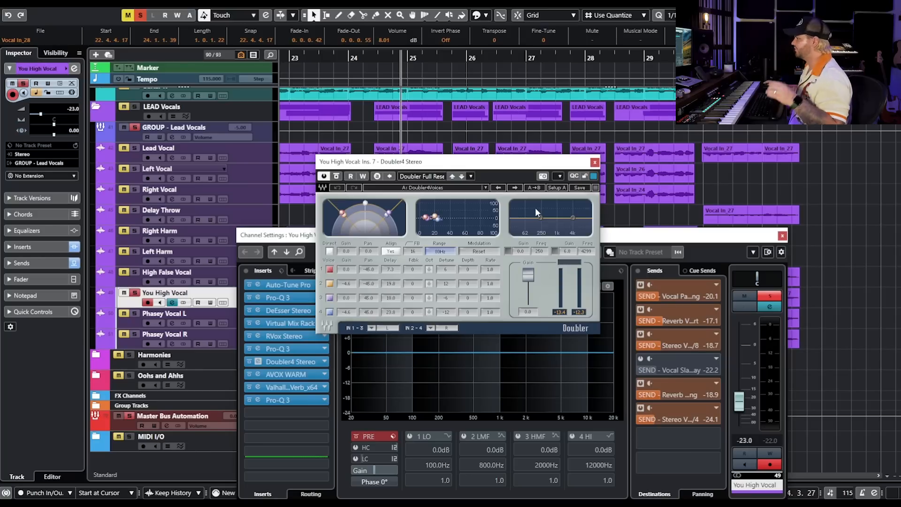
pyautogui.click(595, 162)
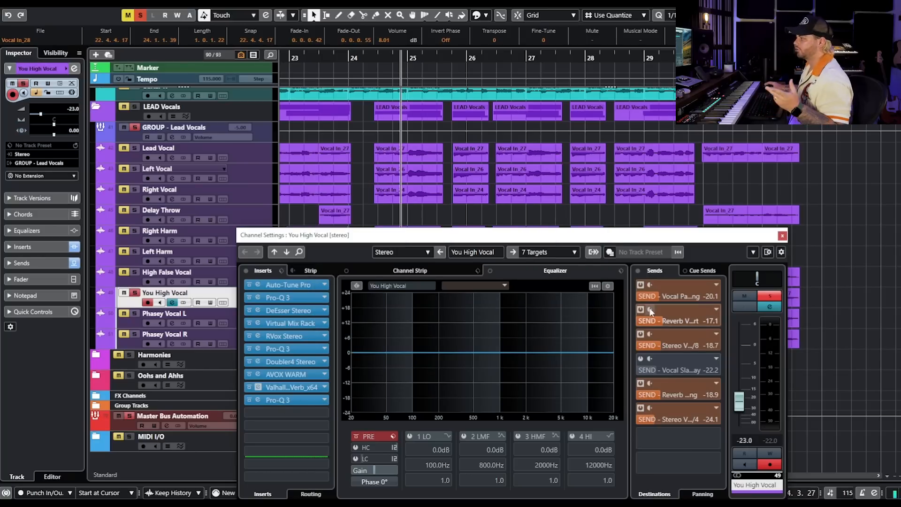
# View and close You High Vocal's ValhallaVintageVerb insert, and open the Pro-Q 3 in insert slot 10
pyautogui.click(289, 387)
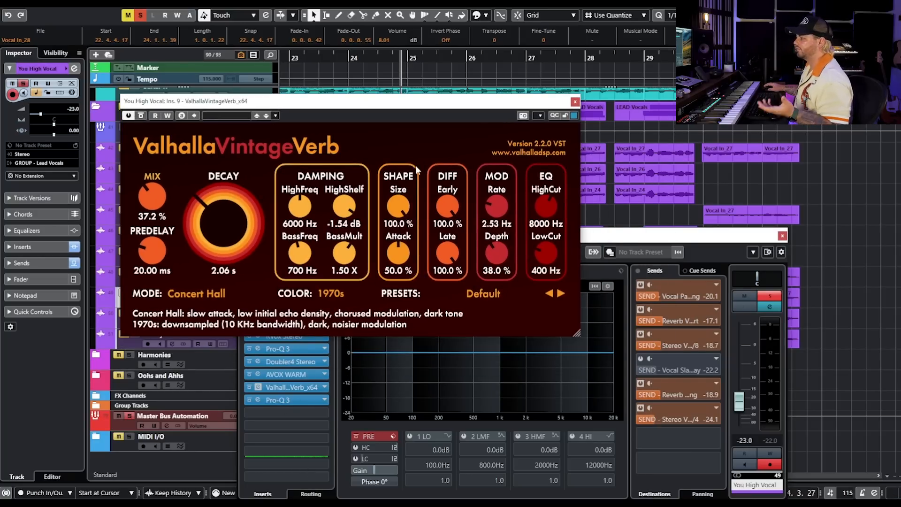
pyautogui.click(575, 101)
pyautogui.click(299, 400)
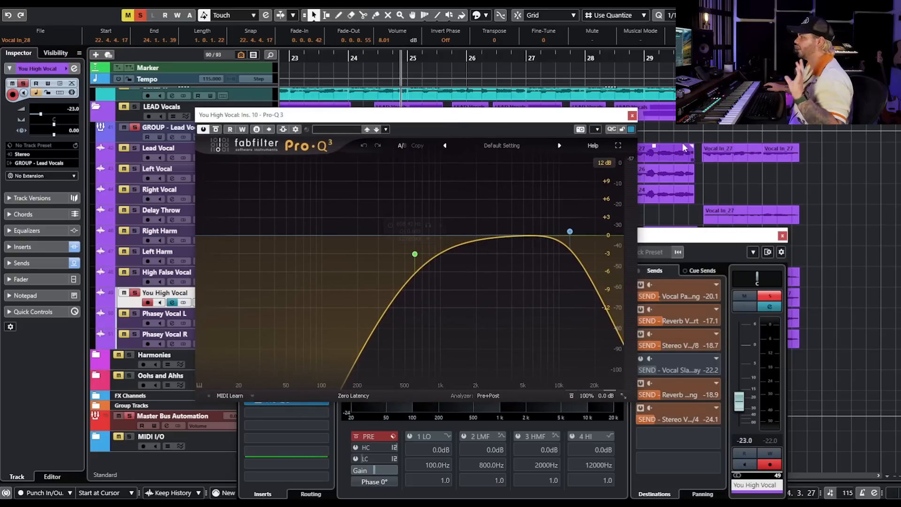
# Close You High Vocal's Pro-Q 3 and channel settings, and clear all solo states in the project
pyautogui.click(632, 115)
pyautogui.click(782, 235)
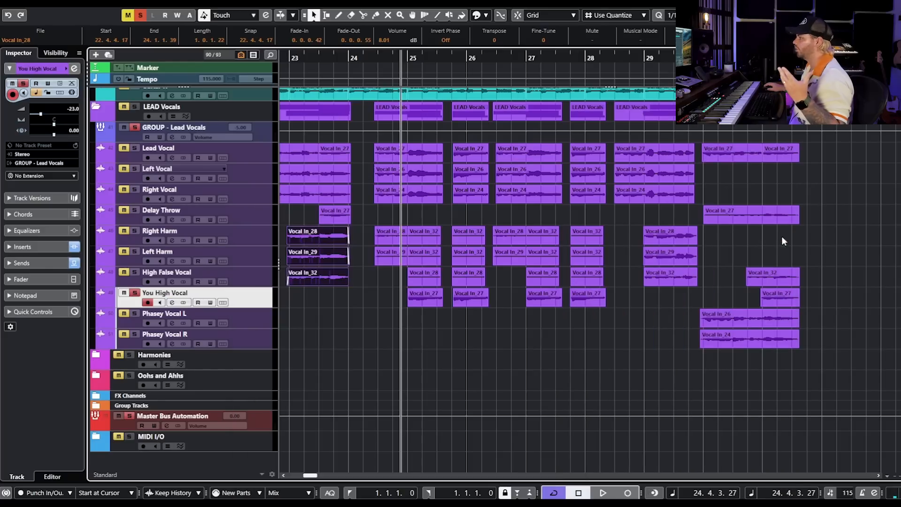
pyautogui.click(136, 106)
pyautogui.click(372, 57)
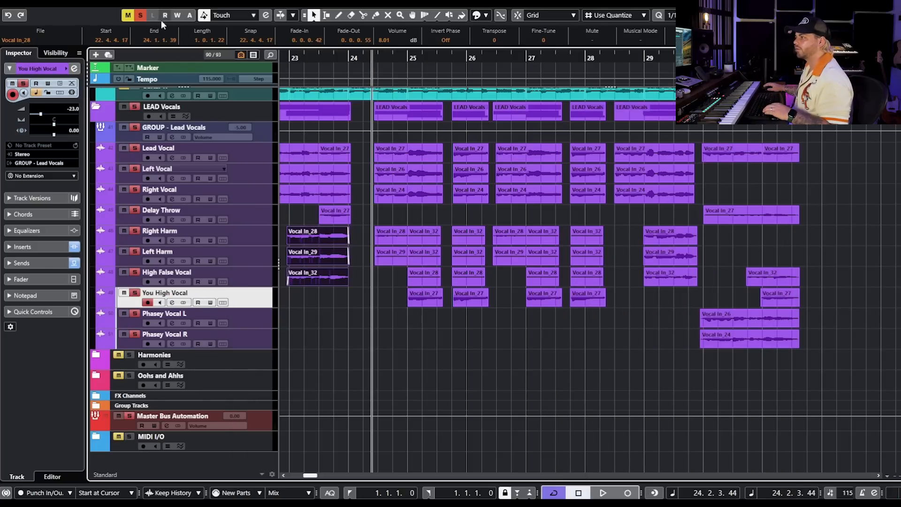
pyautogui.click(141, 16)
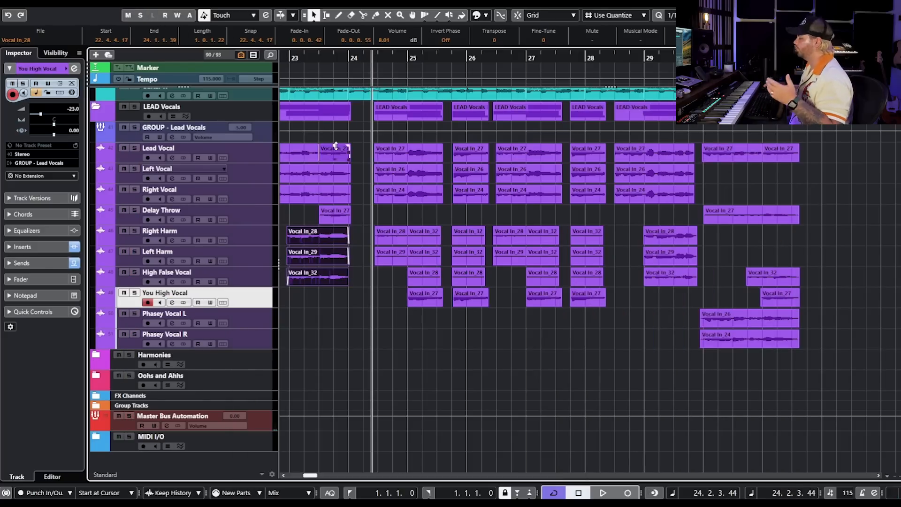
# Play the full mix from just before bar 24 into bar 29, and stop playback
pyautogui.click(342, 57)
pyautogui.press('space')
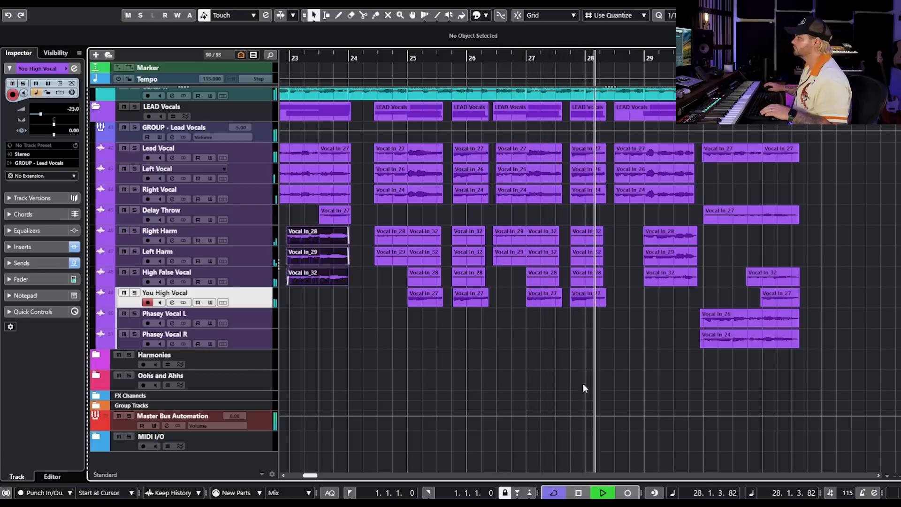
pyautogui.scroll(-2, 568, 371)
pyautogui.hscroll(-3, 559, 373)
pyautogui.scroll(-1, 559, 373)
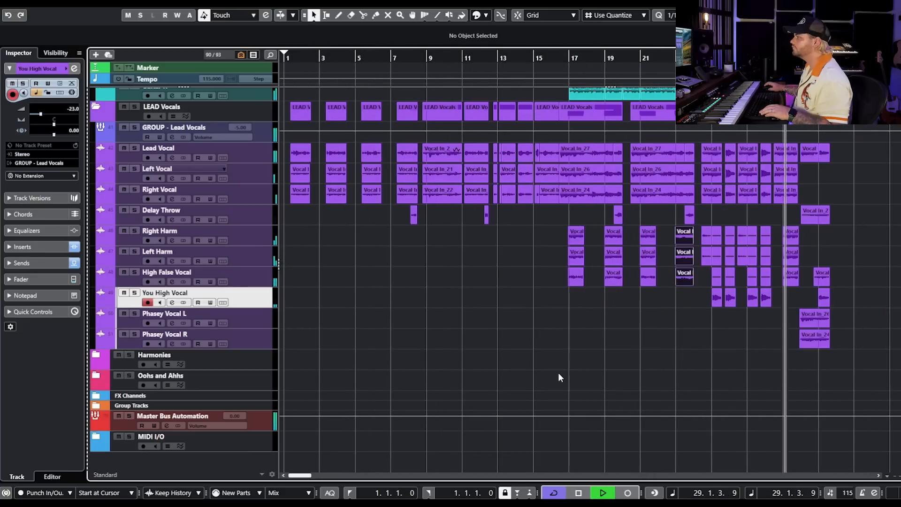
pyautogui.scroll(2, 758, 339)
pyautogui.press('space')
# Solo Phasey Vocal L and Phasey Vocal R and play their clips from just before bar 30
pyautogui.hscroll(4, 768, 324)
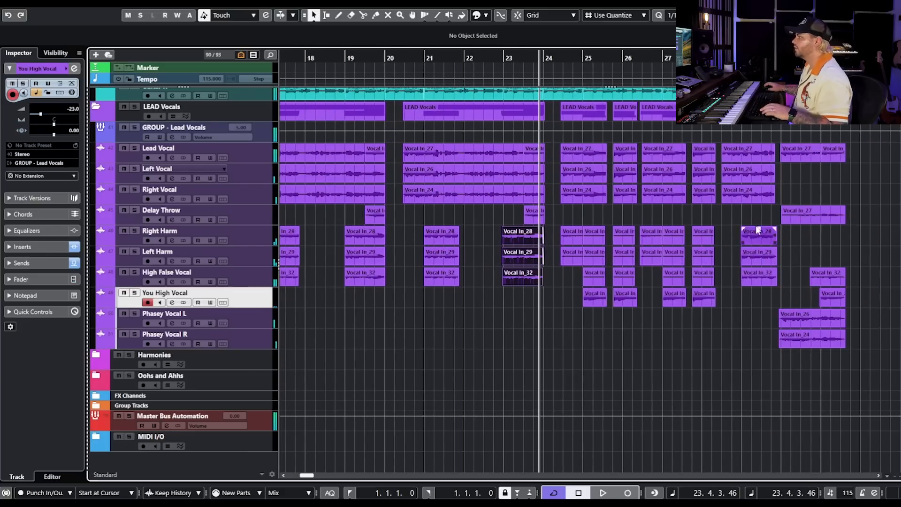
pyautogui.click(582, 58)
pyautogui.scroll(2, 616, 269)
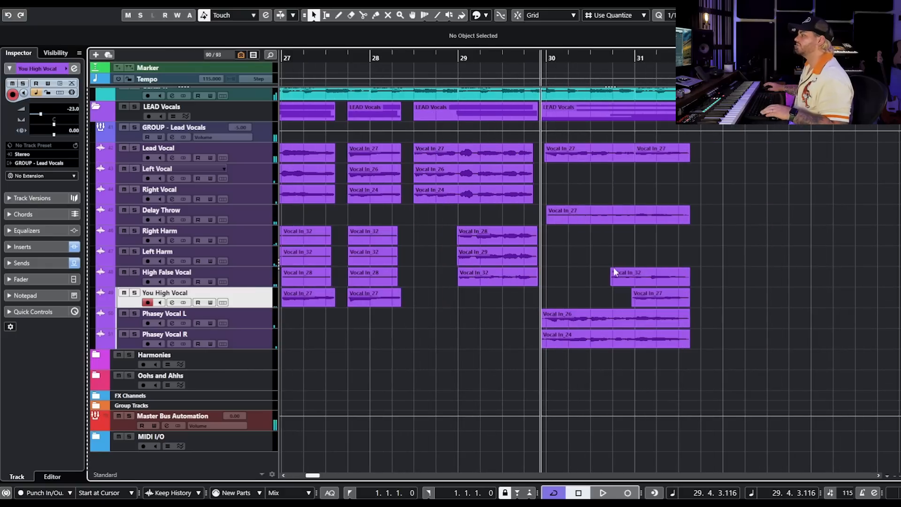
pyautogui.click(134, 314)
pyautogui.click(134, 334)
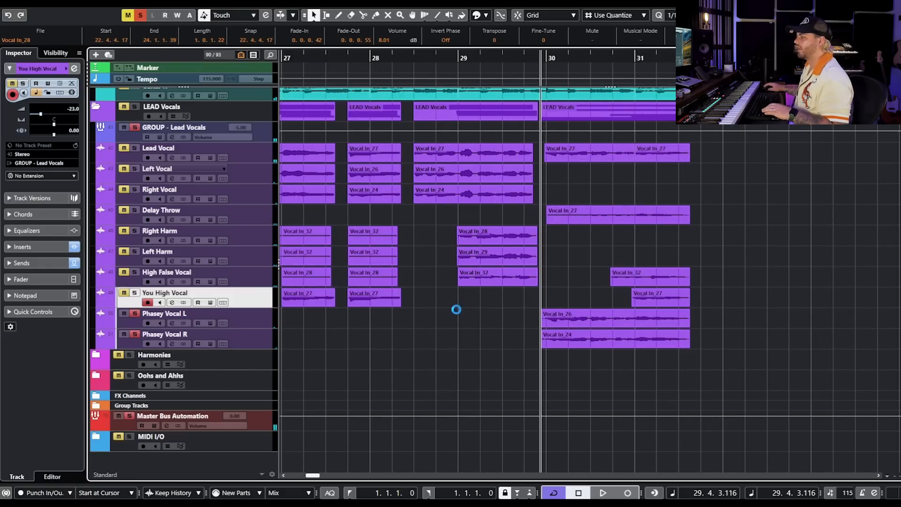
pyautogui.press('space')
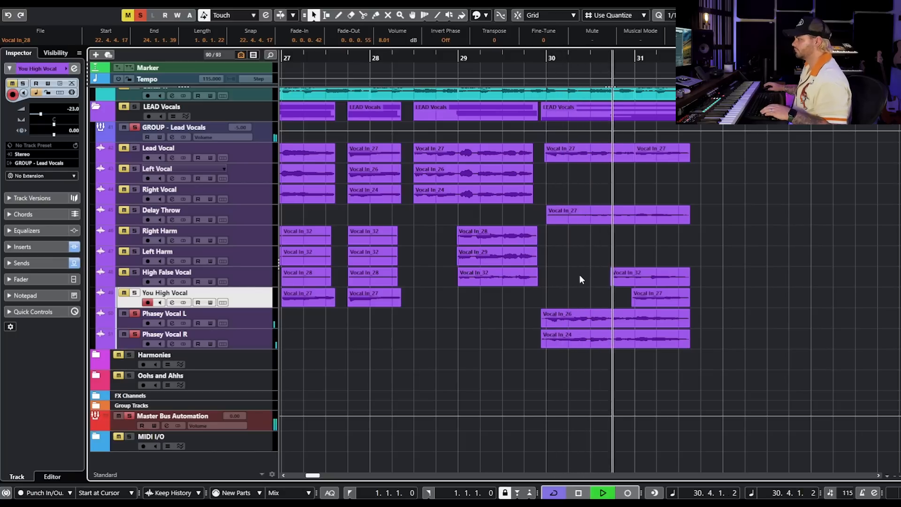
pyautogui.press('space')
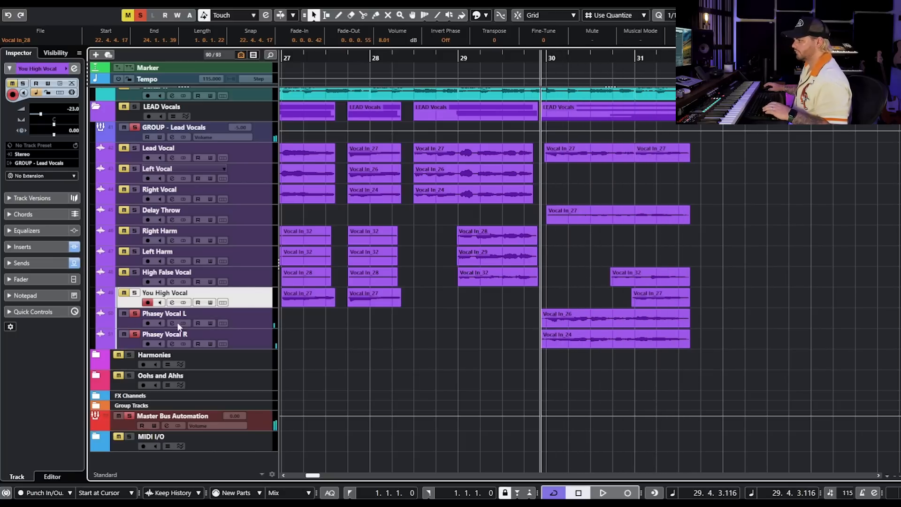
# Select the Phasey Vocal L track, solo the whole LEAD Vocals folder and play it from just before bar 30
pyautogui.click(256, 175)
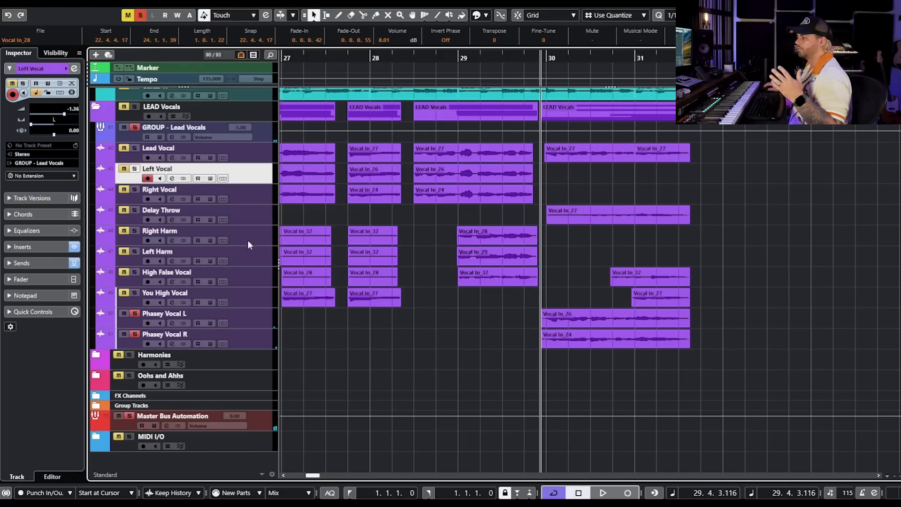
pyautogui.click(175, 323)
pyautogui.click(174, 323)
pyautogui.click(174, 324)
pyautogui.click(174, 323)
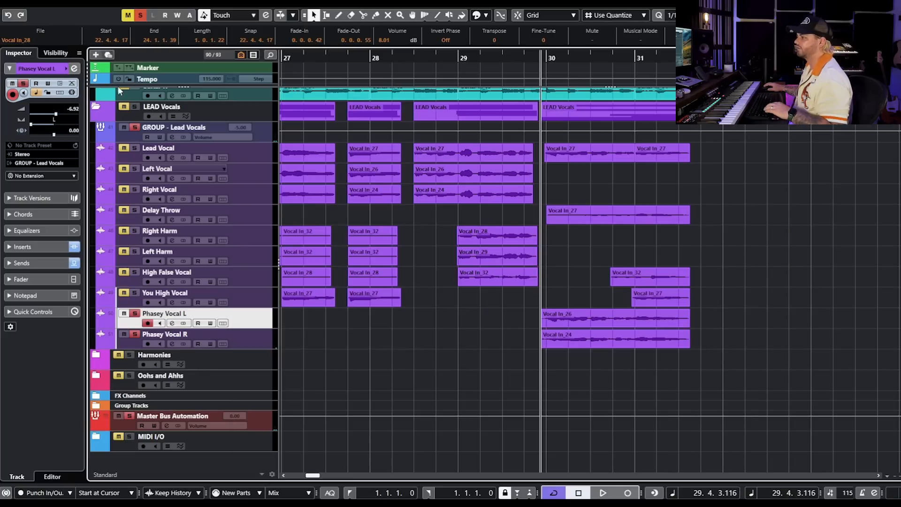
pyautogui.click(134, 107)
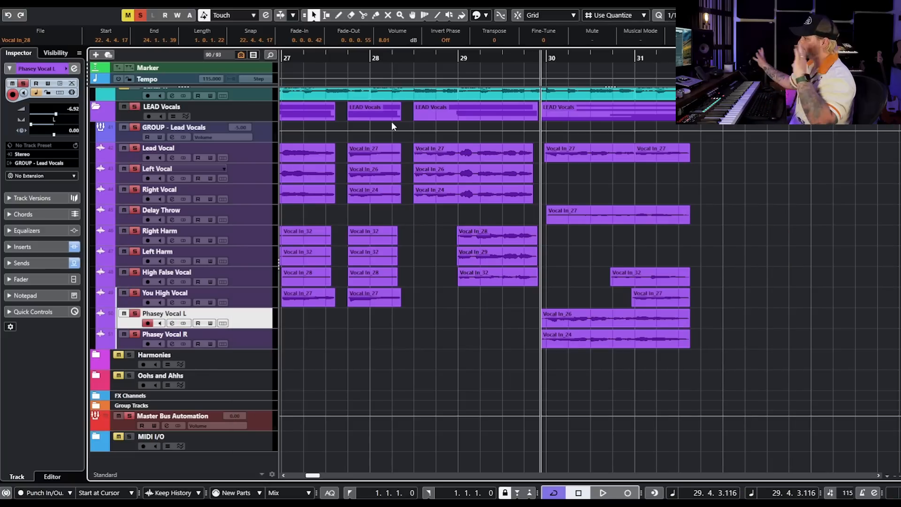
pyautogui.press('space')
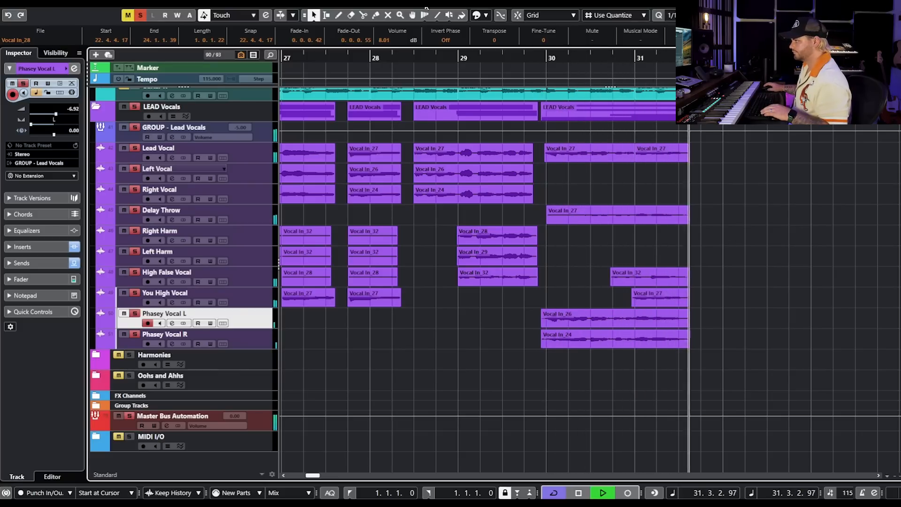
pyautogui.press('space')
# Select the last clip on the You High Vocal track and clear all solo states
pyautogui.click(594, 215)
pyautogui.moveTo(592, 273); pyautogui.dragTo(662, 298)
pyautogui.moveTo(577, 257); pyautogui.dragTo(651, 293)
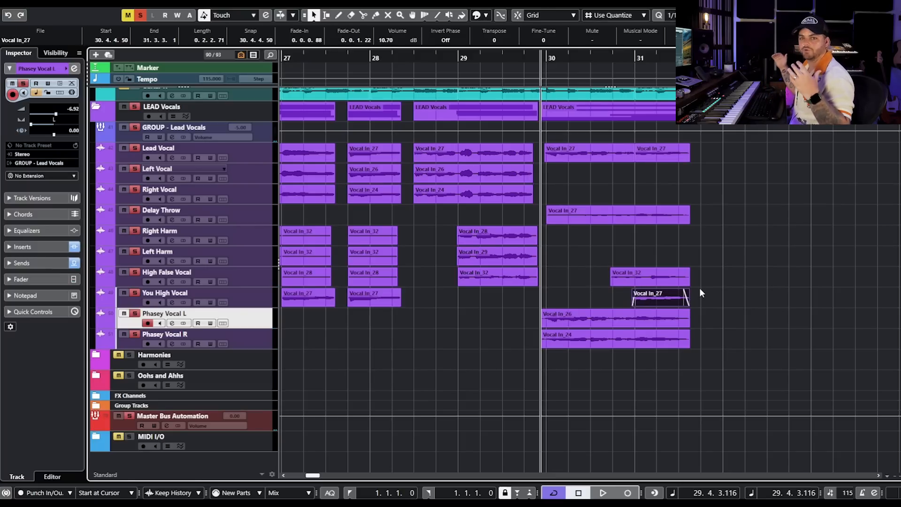
pyautogui.press('g')
pyautogui.press('g')
pyautogui.press('g')
pyautogui.press('g')
pyautogui.press('g')
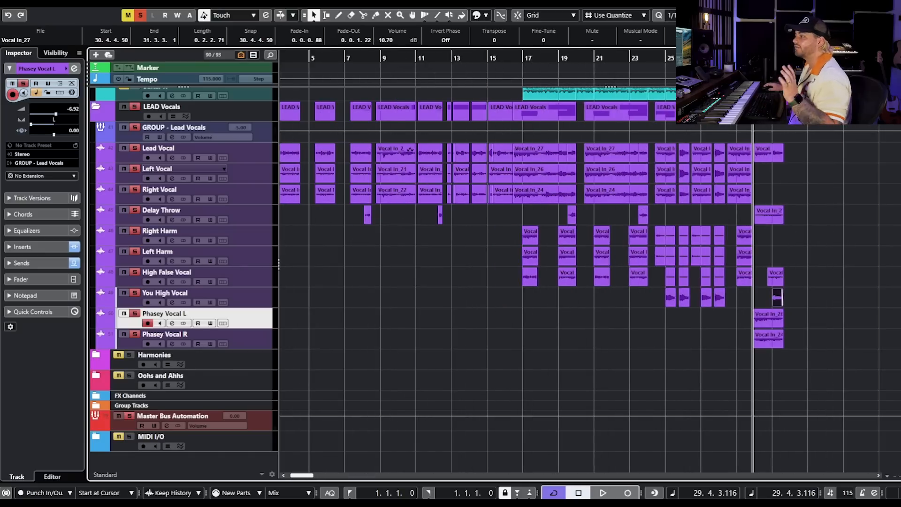
pyautogui.click(138, 17)
pyautogui.hscroll(-2, 396, 311)
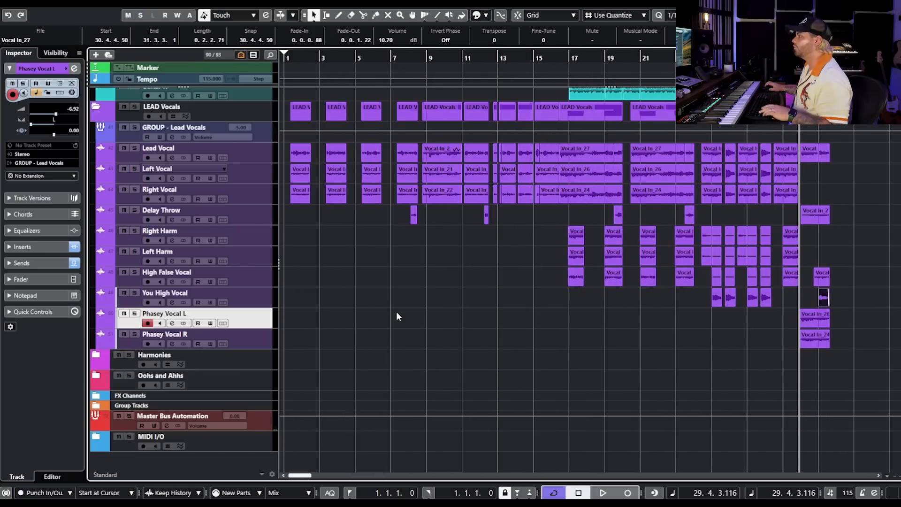
# Show the Lead Vocal channel settings and play the soloed track from its first clip with inserts and sends bypassed
pyautogui.press('h')
pyautogui.press('h')
pyautogui.press('h')
pyautogui.press('h')
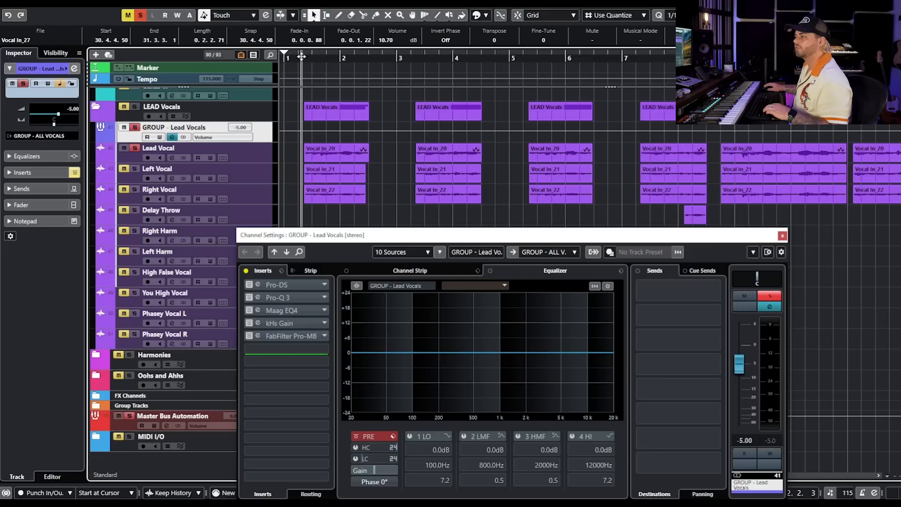
pyautogui.click(257, 151)
pyautogui.press('space')
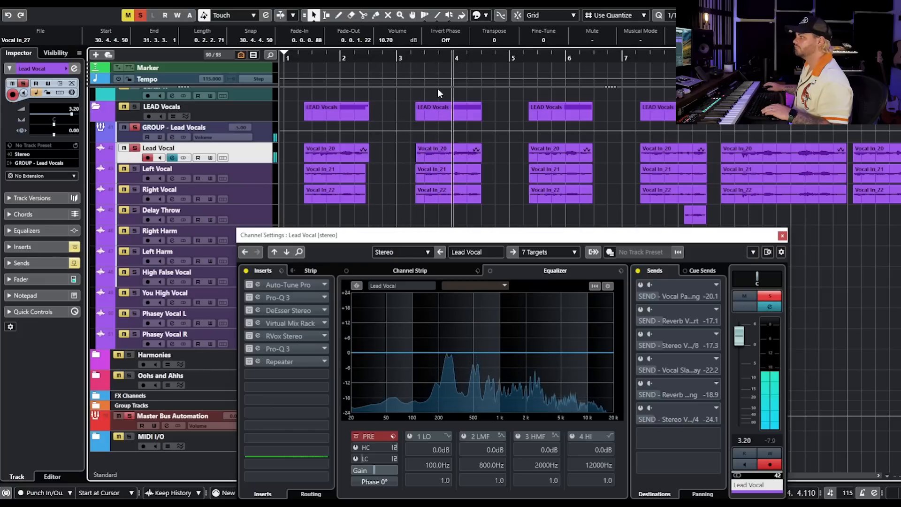
pyautogui.press('space')
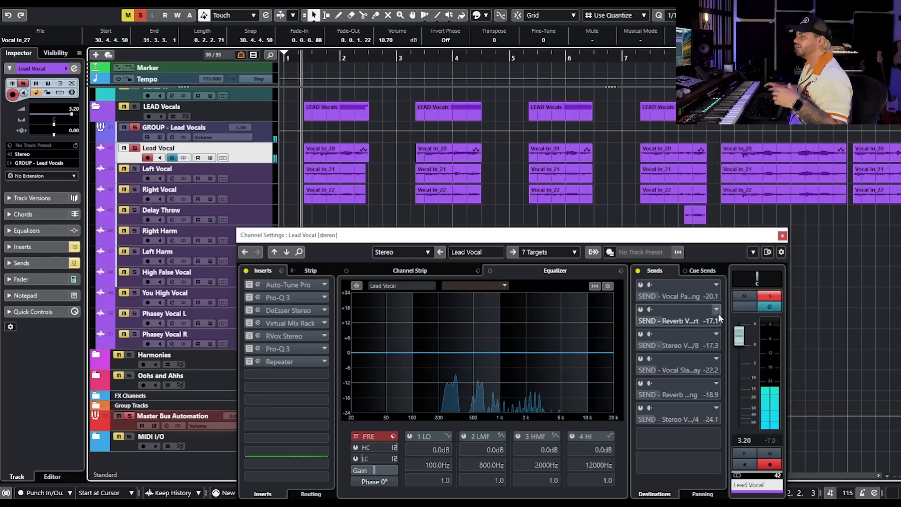
# Take Lead Vocal's sends out of bypass and play the track from its first clip with the effects
pyautogui.click(638, 270)
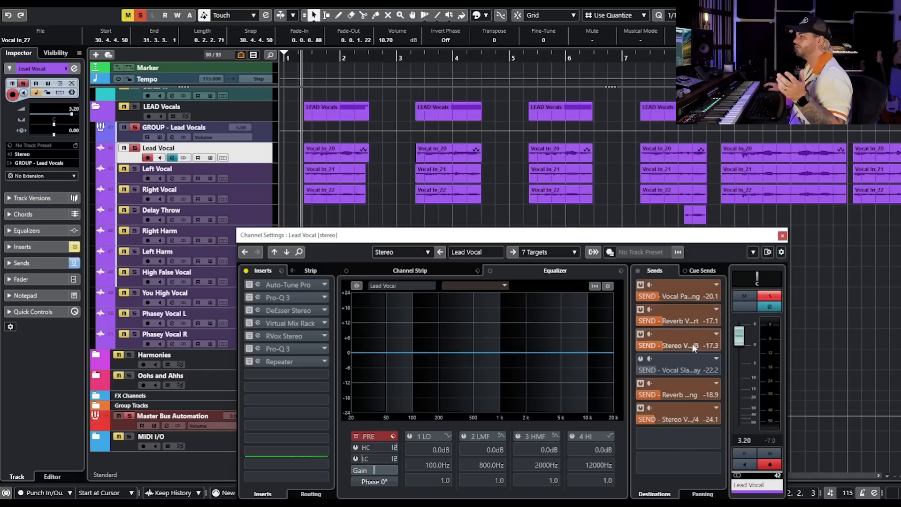
pyautogui.click(683, 322)
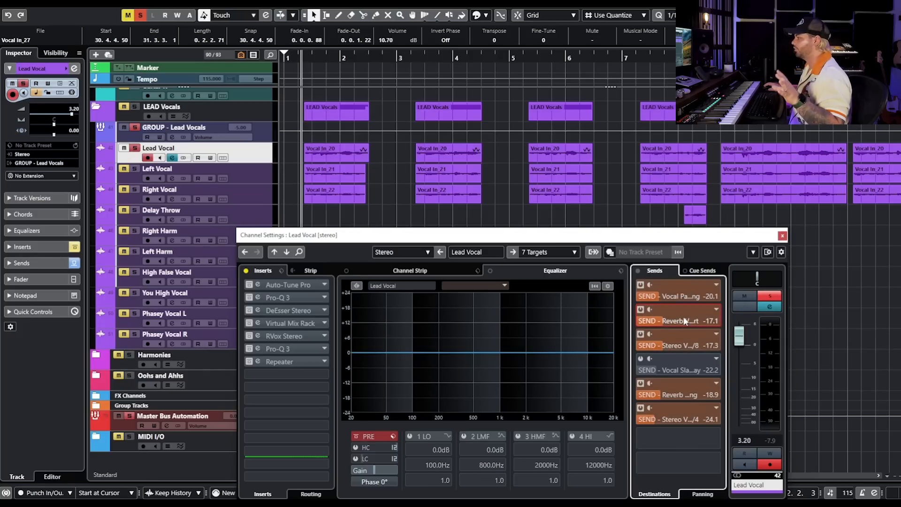
pyautogui.click(683, 346)
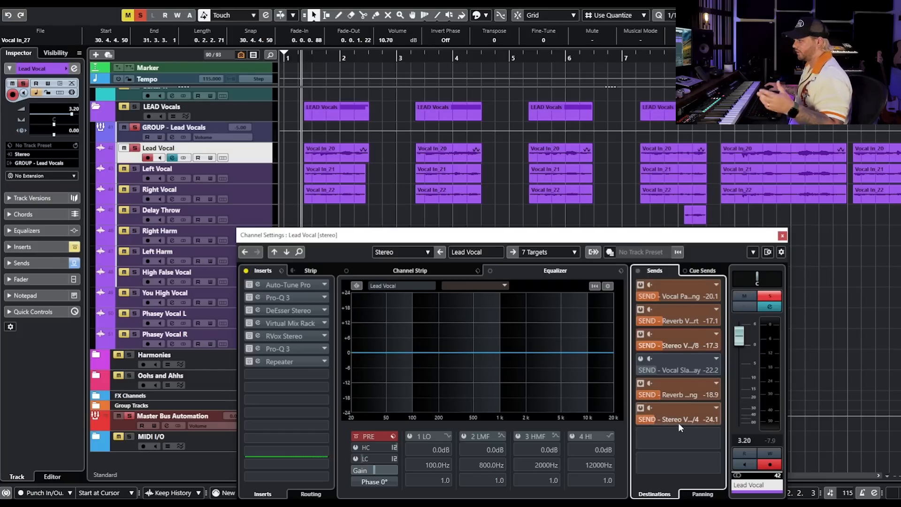
pyautogui.moveTo(753, 240); pyautogui.dragTo(836, 238)
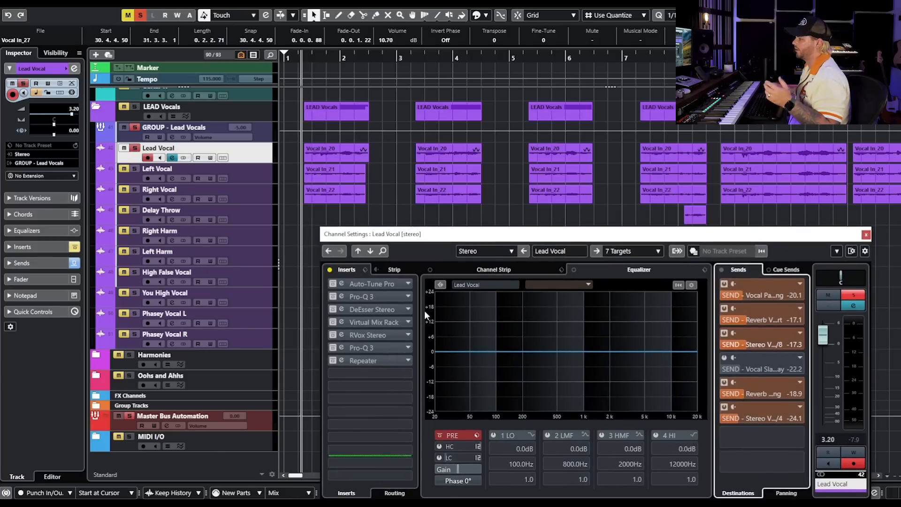
pyautogui.press('space')
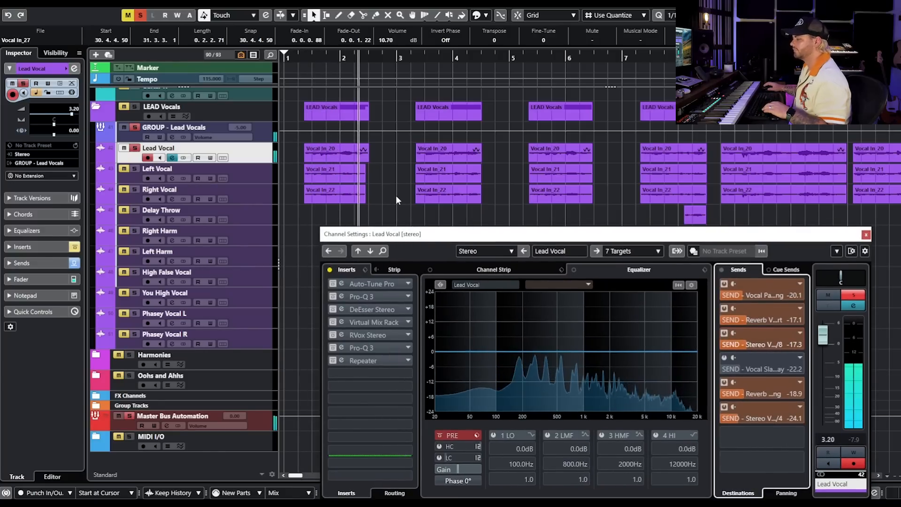
pyautogui.press('space')
# Reactivate Lead Vocal's Auto-Tune Pro and first Pro-Q 3 inserts, and view the Pro-Q 3 while playing the vocal
pyautogui.click(332, 287)
pyautogui.click(332, 296)
pyautogui.doubleClick(368, 296)
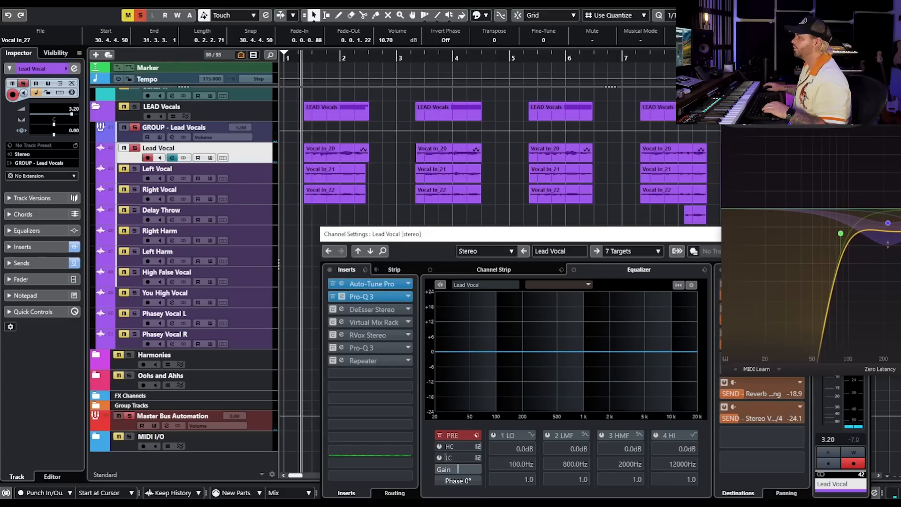
pyautogui.moveTo(810, 92); pyautogui.dragTo(449, 117)
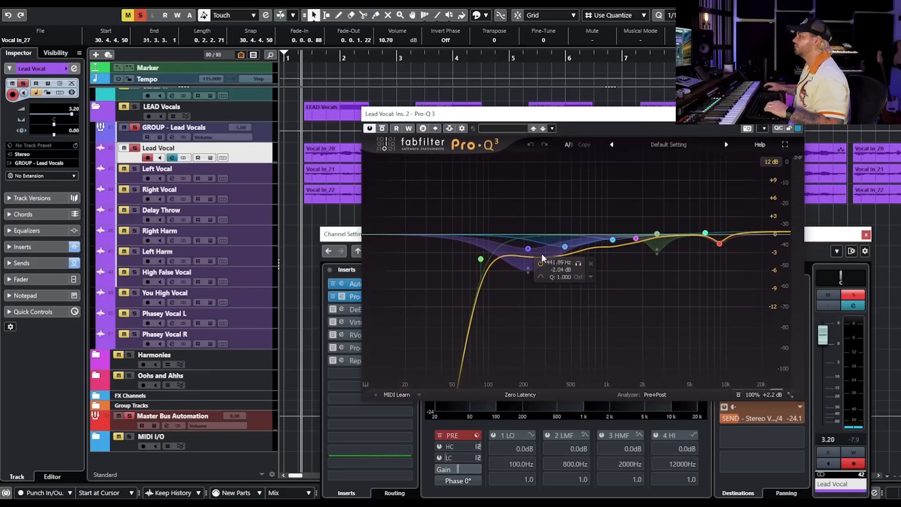
pyautogui.press('space')
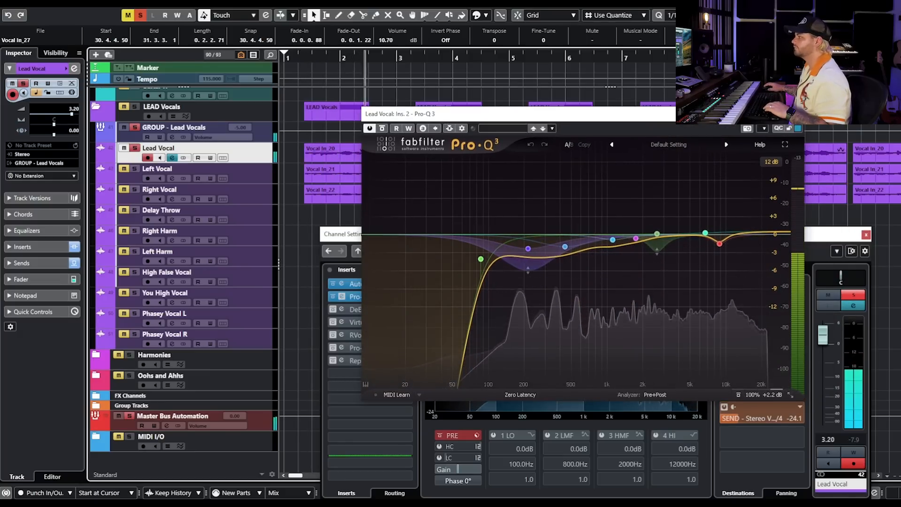
pyautogui.press('space')
pyautogui.click(799, 114)
# Reactivate Lead Vocal's DeEsser Stereo insert and view it while playing the vocal
pyautogui.click(332, 309)
pyautogui.click(342, 309)
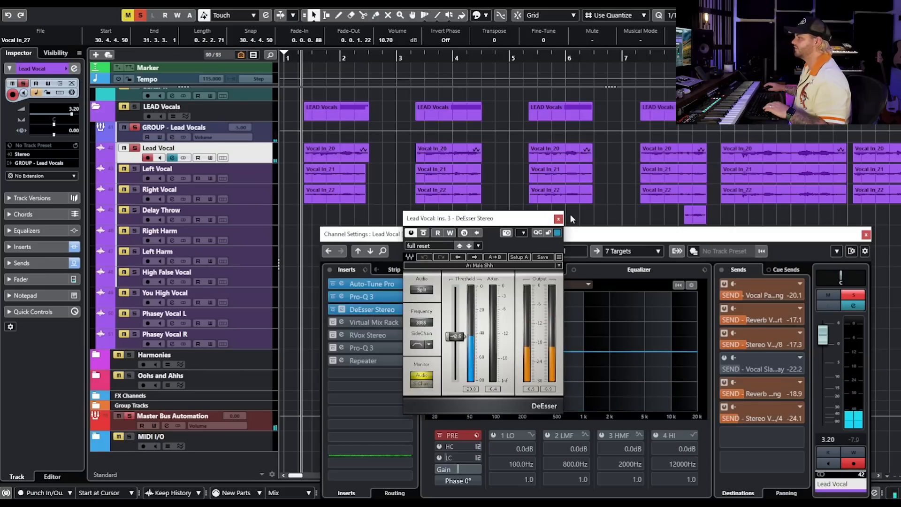
pyautogui.press('space')
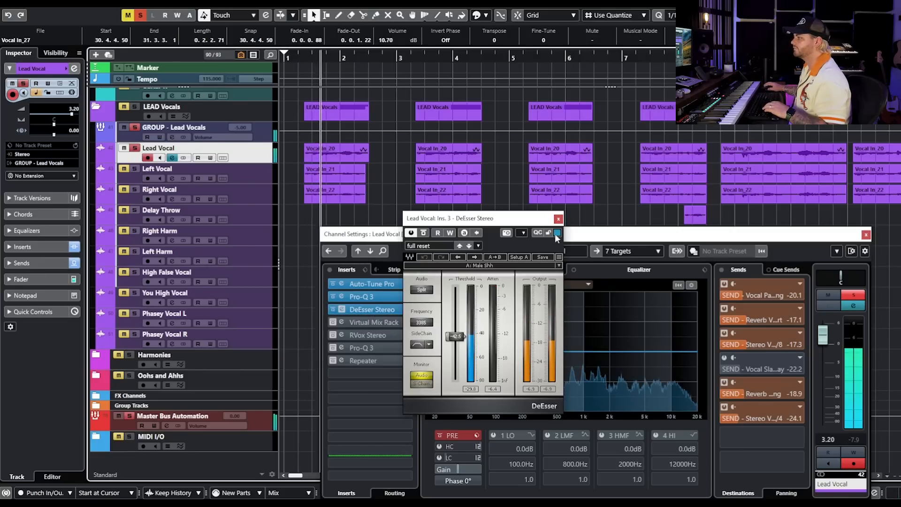
pyautogui.click(558, 218)
pyautogui.press('space')
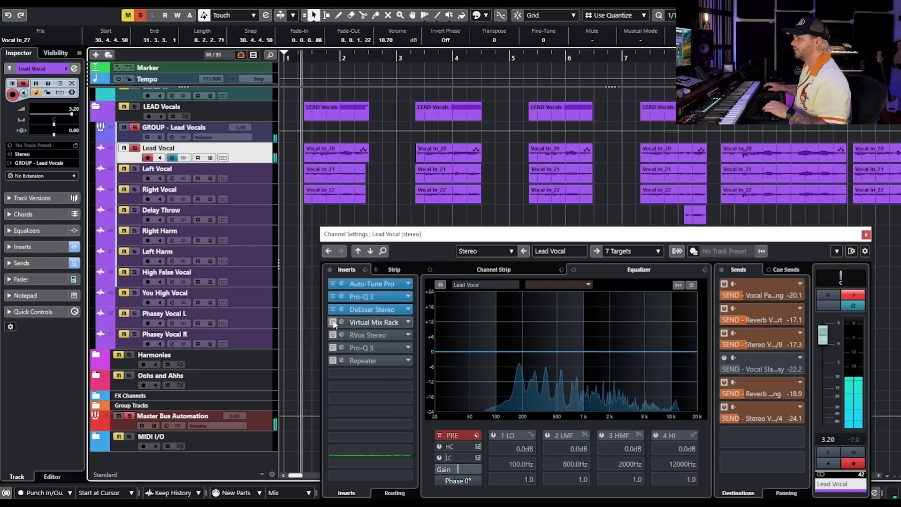
# Reactivate Lead Vocal's Virtual Mix Rack insert, view its modules while playing the vocal, and close the plug-in
pyautogui.click(333, 322)
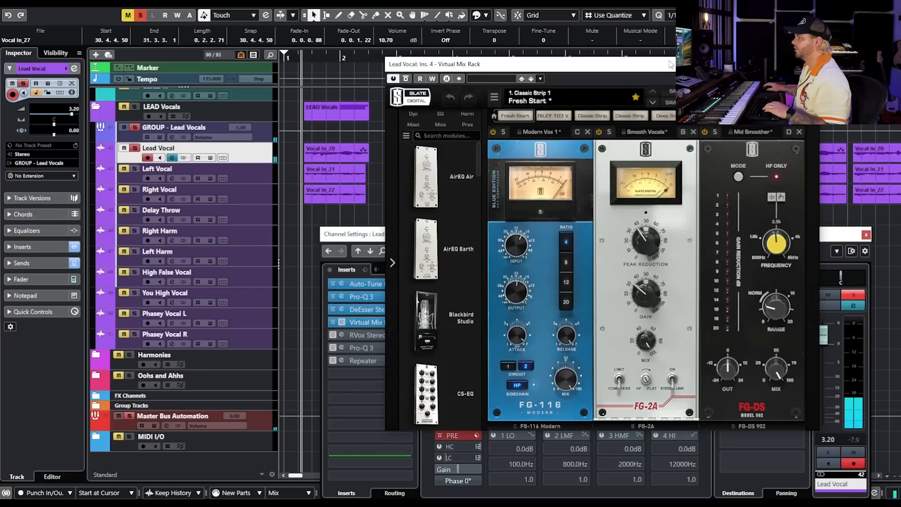
pyautogui.moveTo(672, 65); pyautogui.dragTo(625, 92)
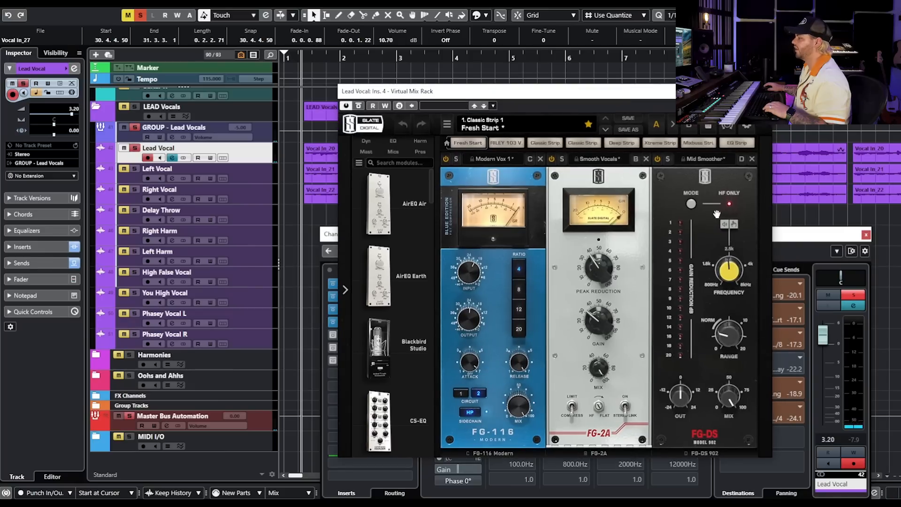
pyautogui.press('space')
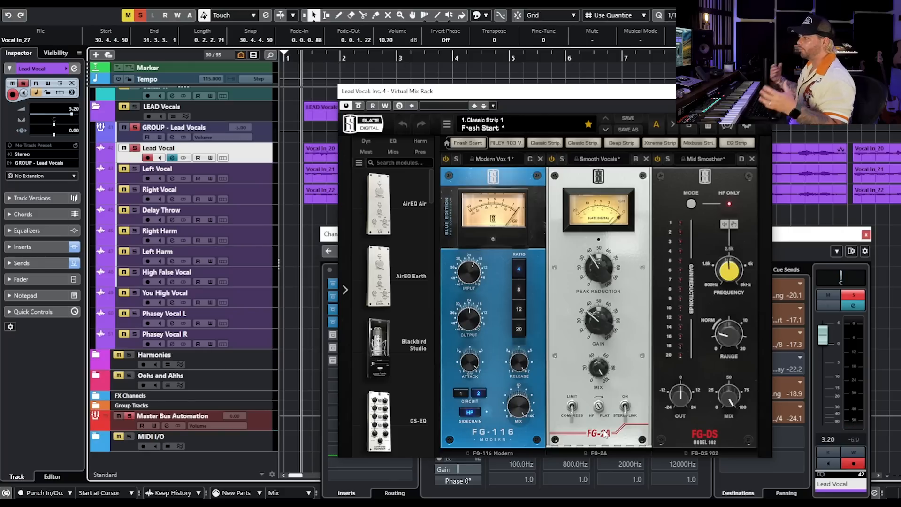
pyautogui.click(767, 91)
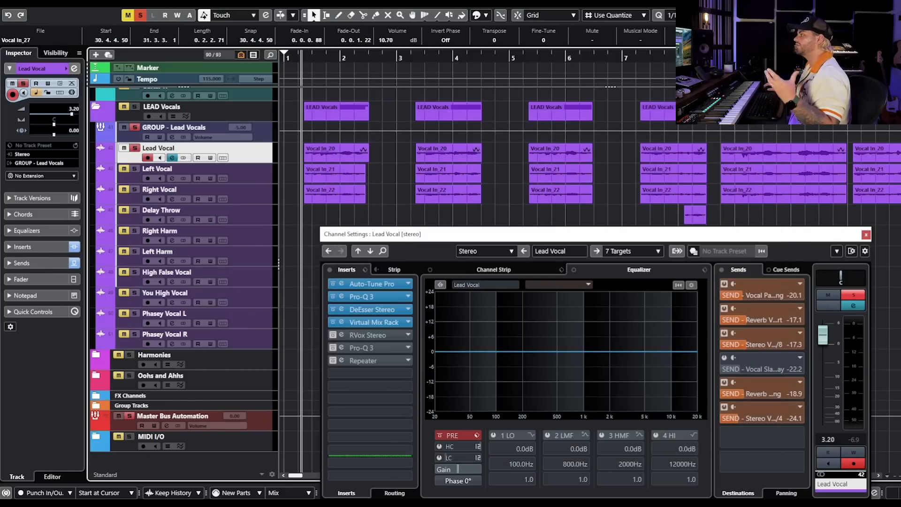
# Reactivate Lead Vocal's RVox Stereo insert, view it while playing the vocal, and close the plug-in
pyautogui.click(332, 335)
pyautogui.click(364, 335)
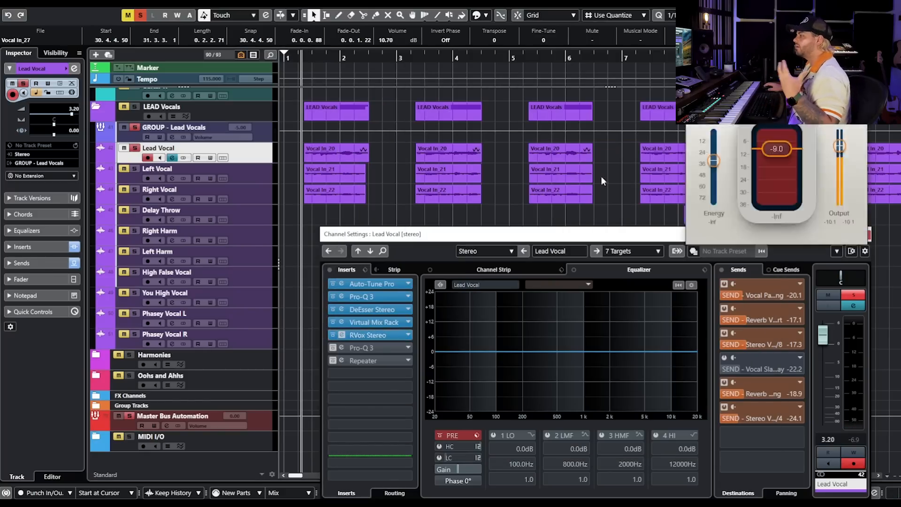
pyautogui.moveTo(770, 36); pyautogui.dragTo(603, 94)
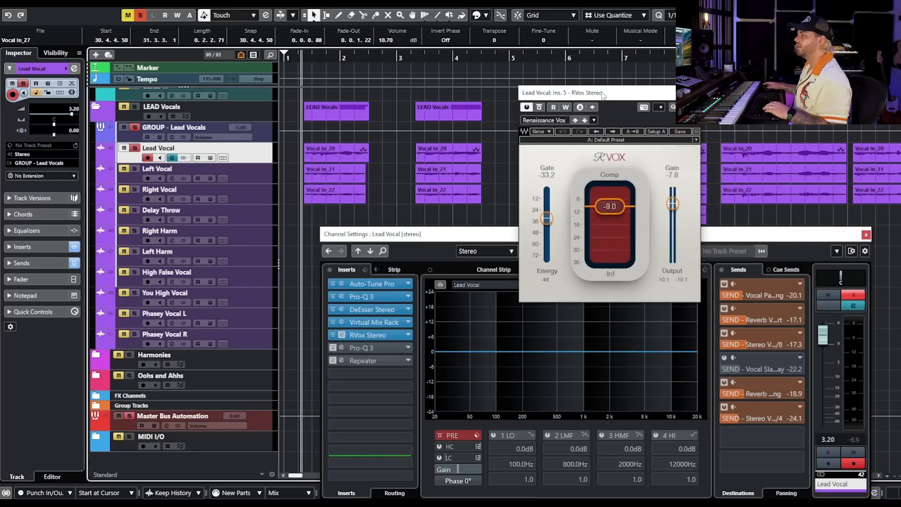
pyautogui.press('space')
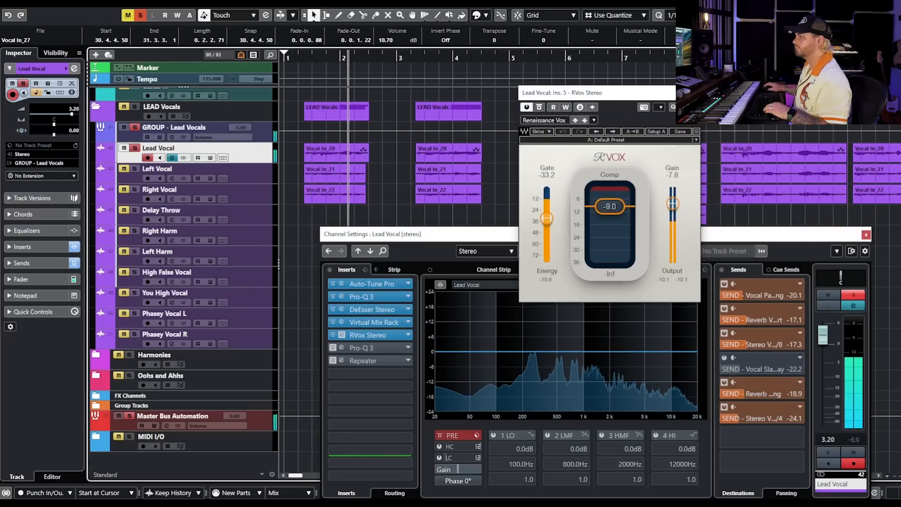
pyautogui.press('space')
pyautogui.click(693, 93)
# Reactivate Lead Vocal's second Pro-Q 3 insert, view its EQ curve while playing the vocal, and close the plug-in
pyautogui.click(333, 348)
pyautogui.click(366, 348)
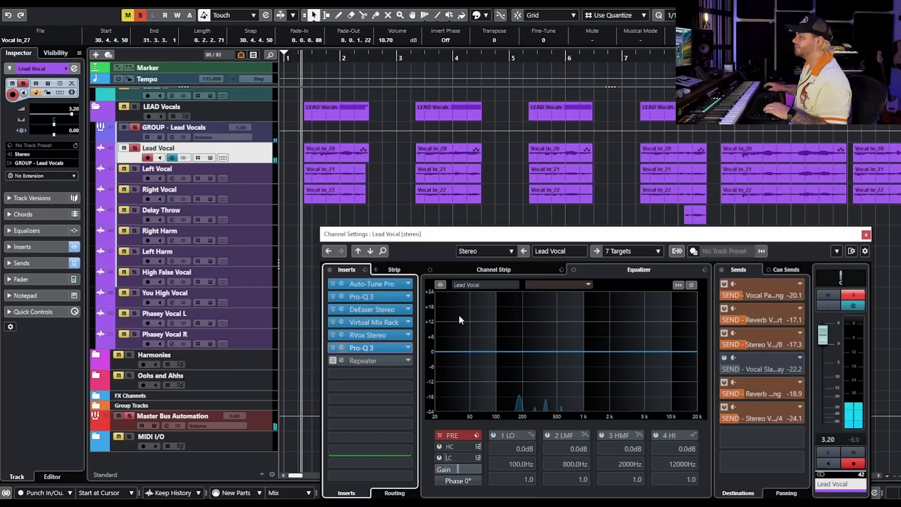
pyautogui.moveTo(792, 99); pyautogui.dragTo(393, 98)
pyautogui.moveTo(445, 259)
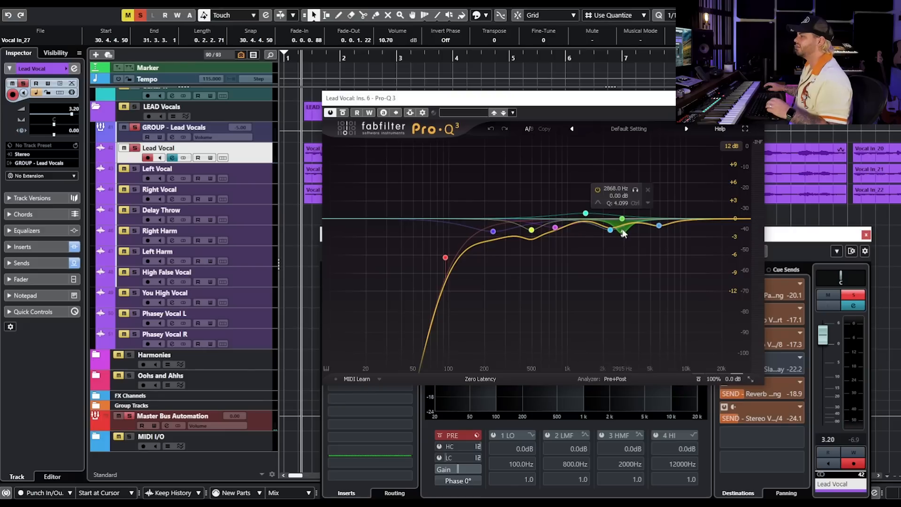
pyautogui.press('space')
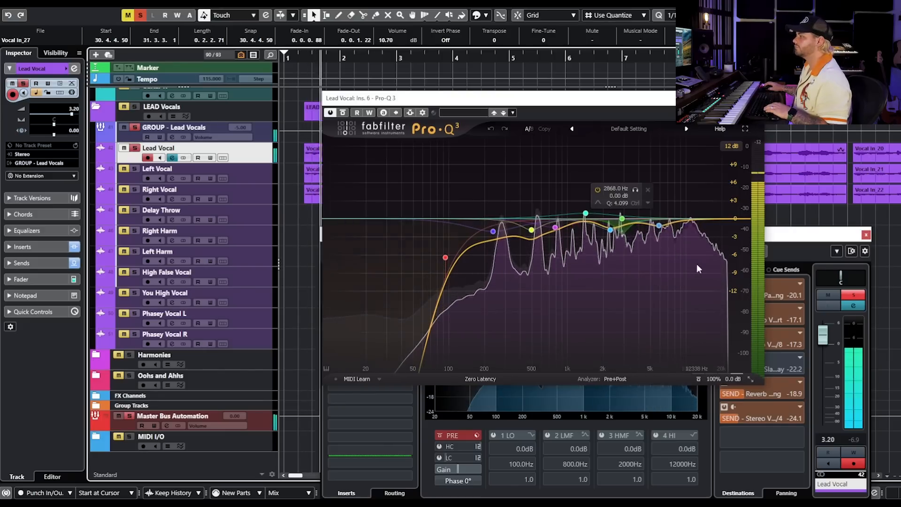
pyautogui.click(759, 98)
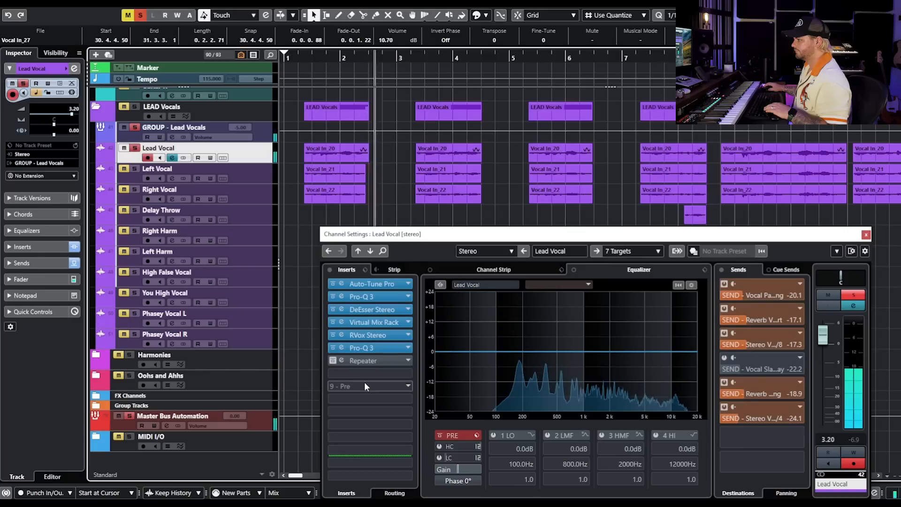
# Reactivate Lead Vocal's Repeater insert, view it while playing the vocal, and close the plug-in and the channel settings
pyautogui.press('space')
pyautogui.click(365, 360)
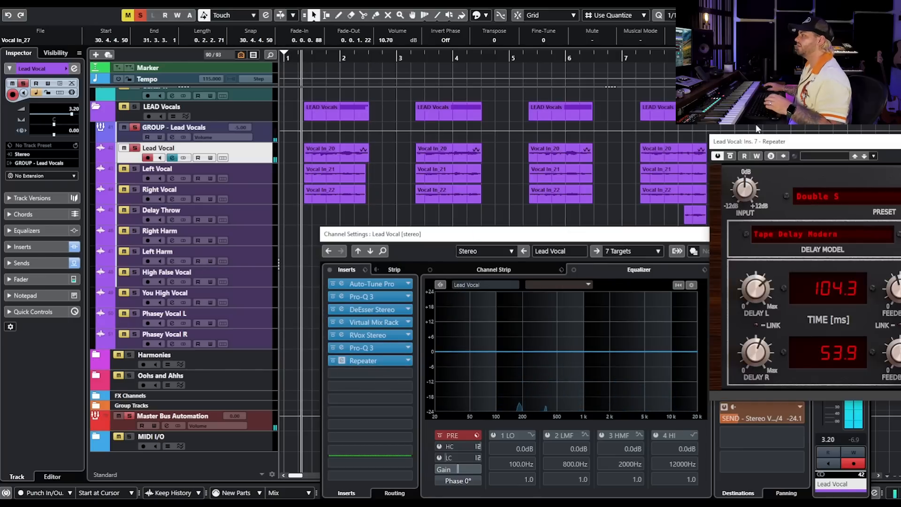
pyautogui.moveTo(782, 150); pyautogui.dragTo(300, 107)
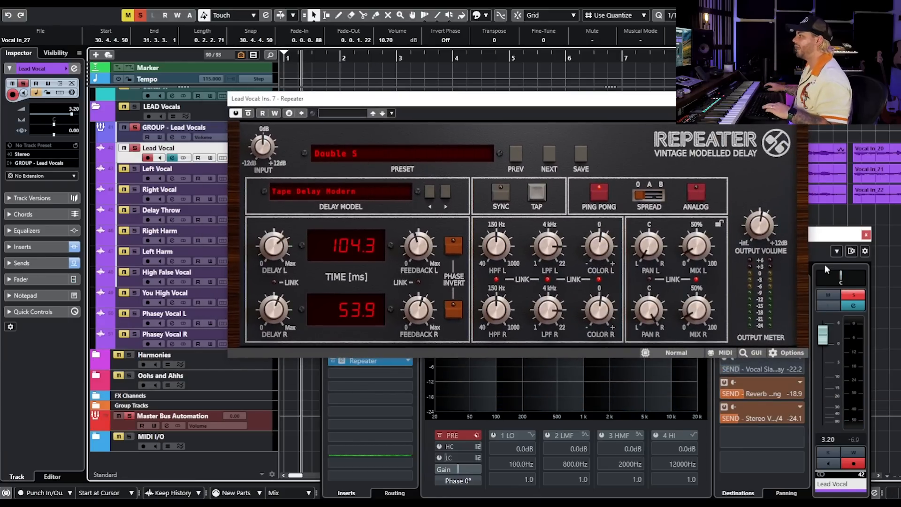
pyautogui.moveTo(706, 248)
pyautogui.mouseDown()
pyautogui.moveTo(725, 165)
pyautogui.moveTo(702, 246)
pyautogui.mouseUp()
pyautogui.press('space')
pyautogui.click(803, 99)
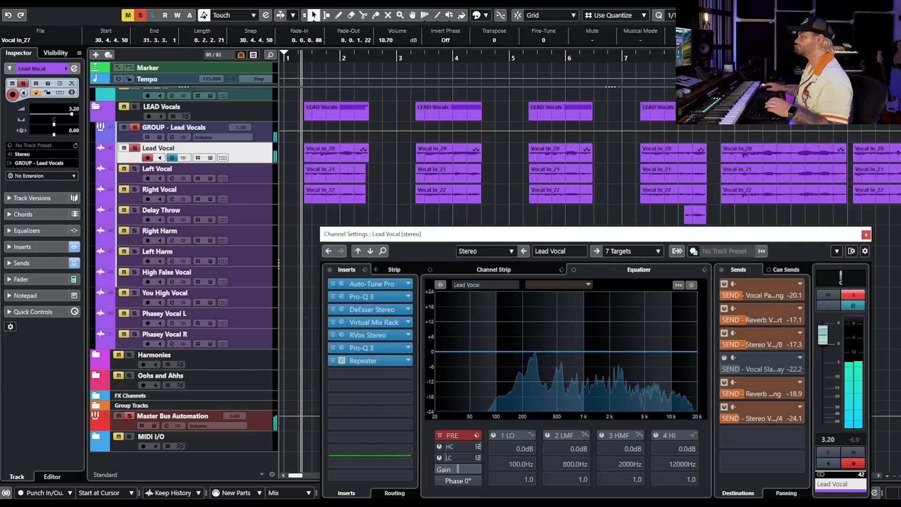
pyautogui.click(866, 234)
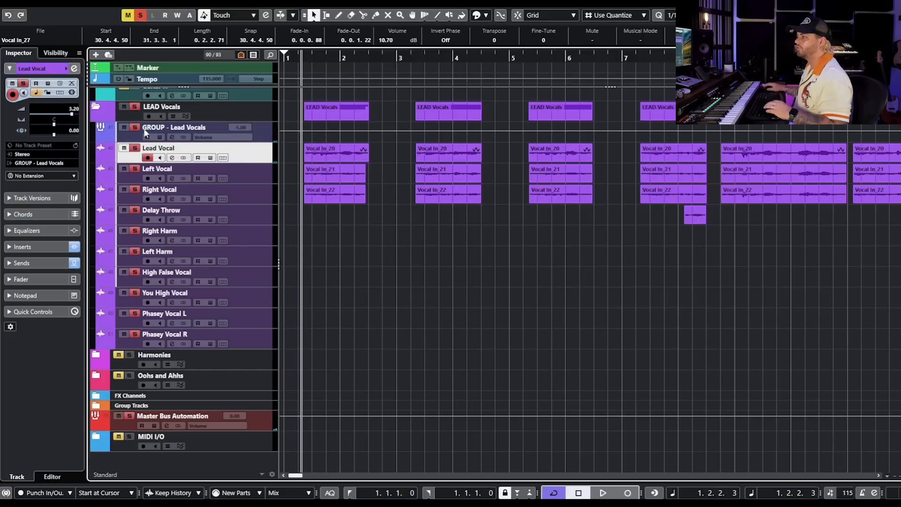
# Open the channel settings of GROUP - Lead Vocals, bypass all its inserts and solo the group
pyautogui.click(171, 137)
pyautogui.click(329, 270)
pyautogui.moveTo(394, 239); pyautogui.dragTo(406, 219)
pyautogui.click(141, 16)
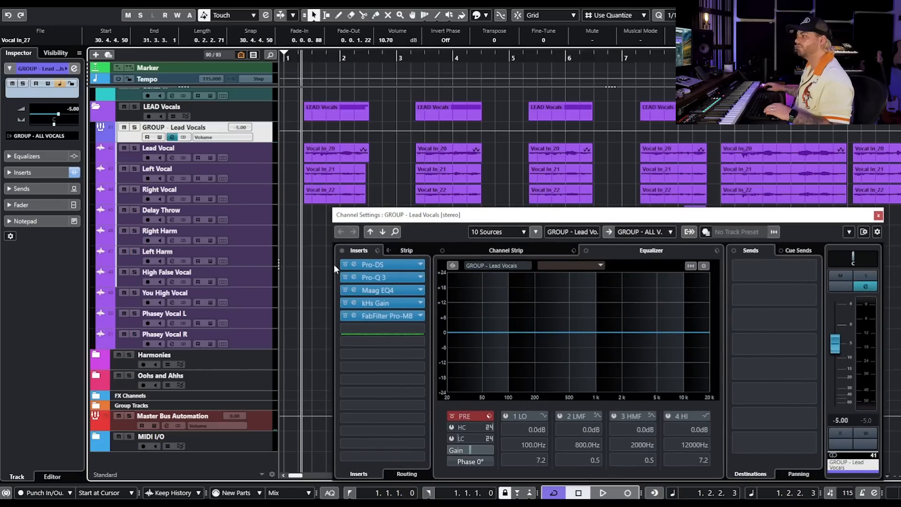
pyautogui.click(342, 251)
pyautogui.click(135, 128)
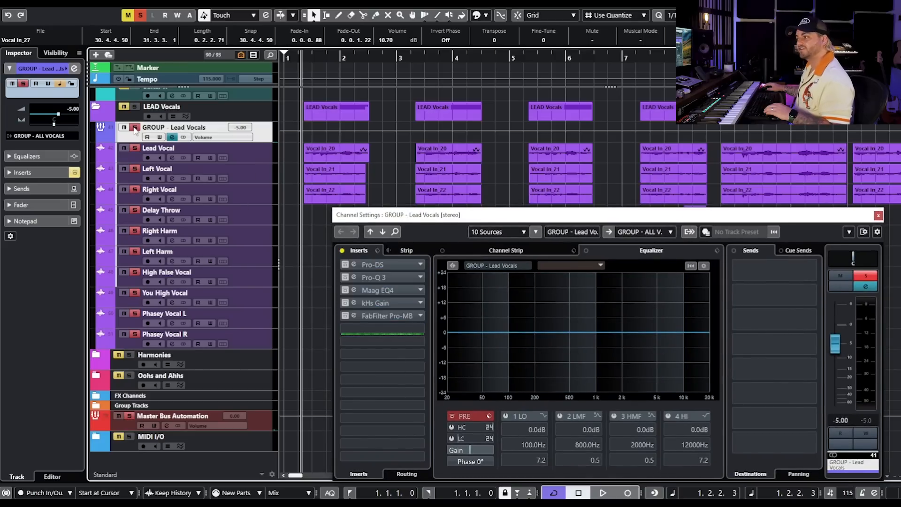
# Play the soloed lead vocal group without its inserts, and take the inserts out of bypass
pyautogui.press('space')
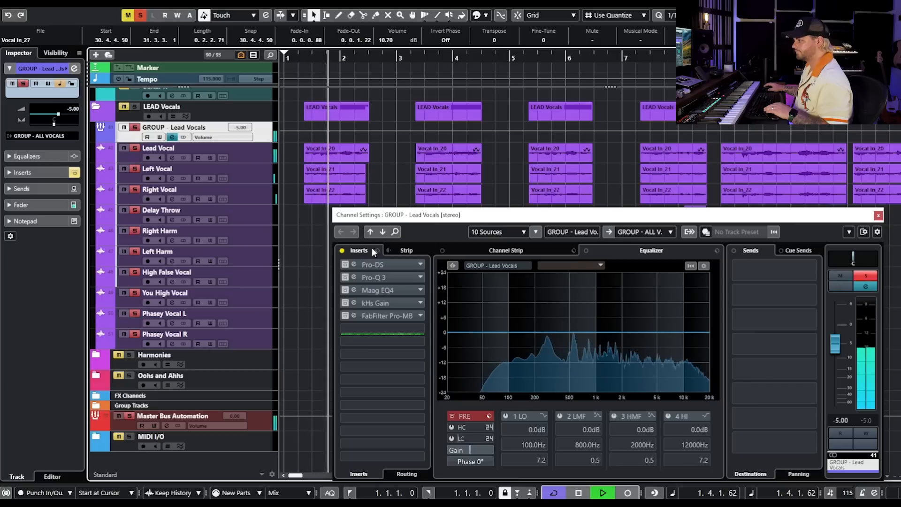
pyautogui.press('space')
pyautogui.click(342, 251)
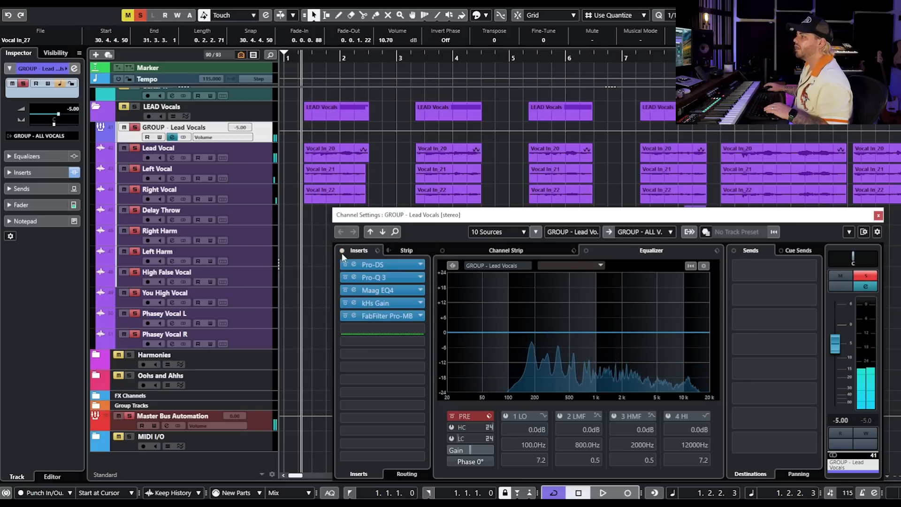
# View the Pro-DS and Pro-Q 3 inserts on GROUP - Lead Vocals, closing each plug-in
pyautogui.click(382, 263)
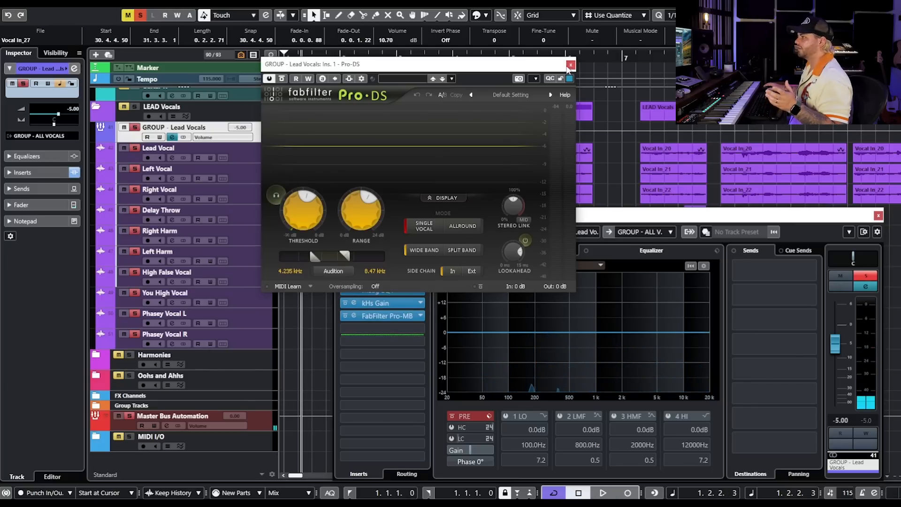
pyautogui.click(570, 64)
pyautogui.click(375, 277)
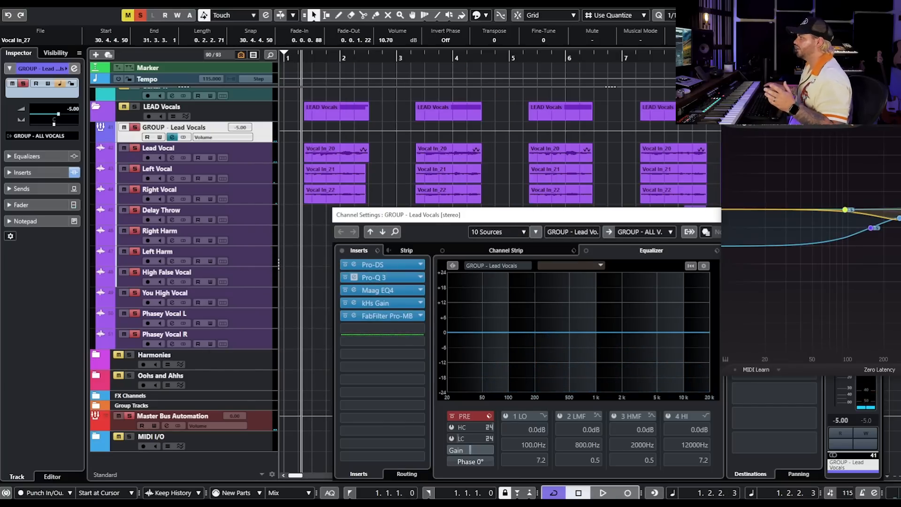
pyautogui.moveTo(834, 86); pyautogui.dragTo(379, 92)
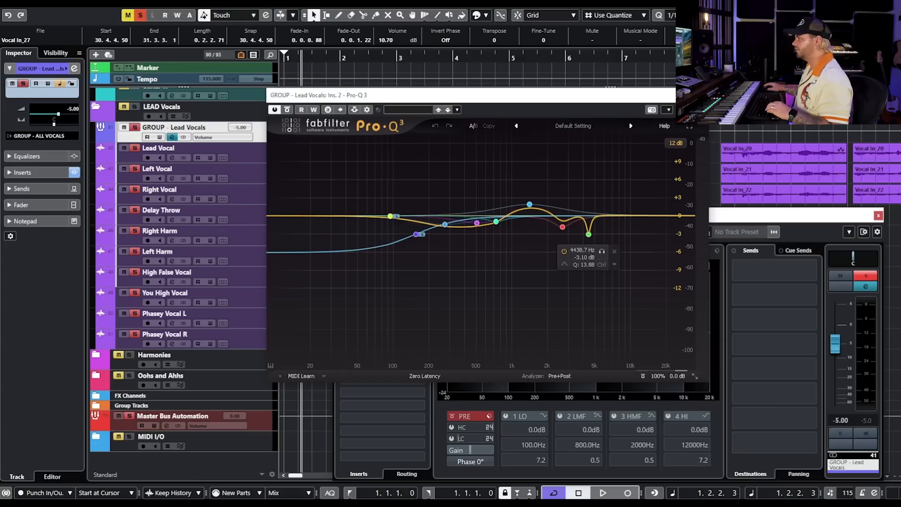
pyautogui.click(689, 95)
# View the Maag EQ4, kHs Gain and FabFilter Pro-MB inserts on GROUP - Lead Vocals, closing each plug-in
pyautogui.click(375, 290)
pyautogui.moveTo(465, 137); pyautogui.dragTo(333, 164)
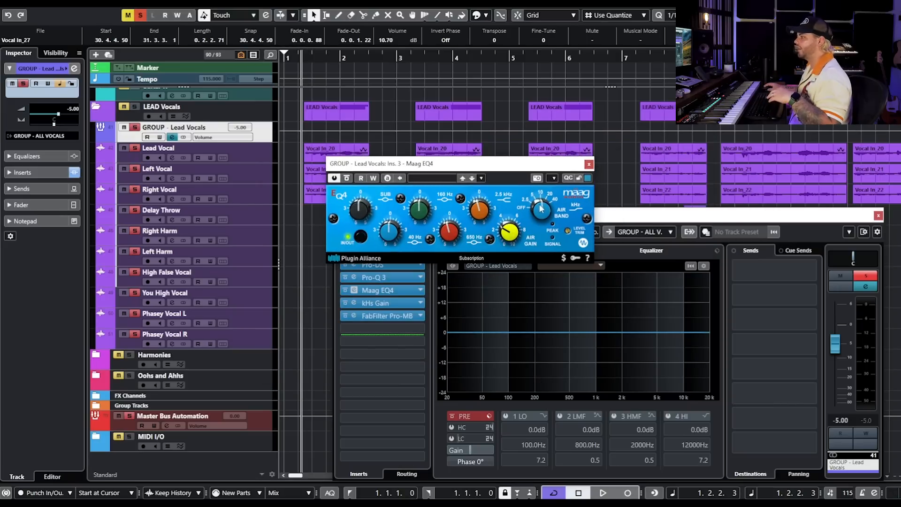
pyautogui.click(366, 305)
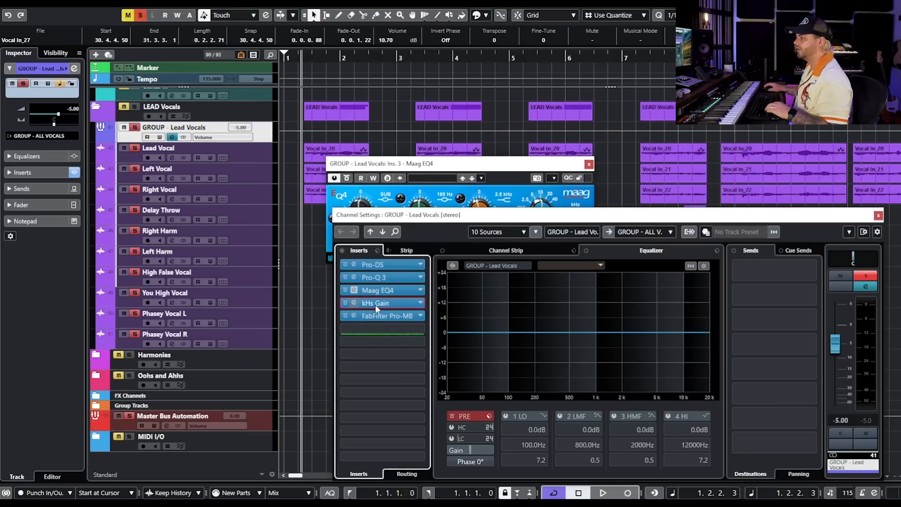
pyautogui.hotkey('ctrl', 'w')
pyautogui.click(589, 166)
pyautogui.click(401, 314)
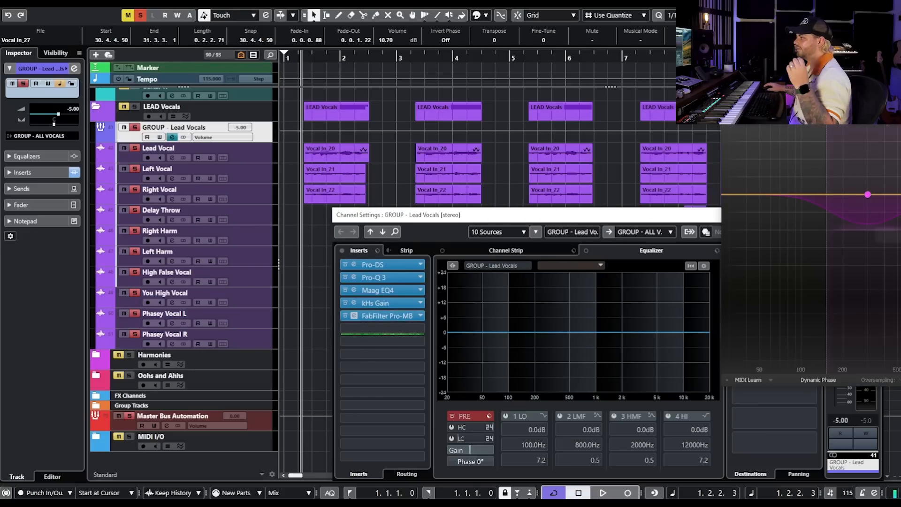
pyautogui.hotkey('ctrl', 'w')
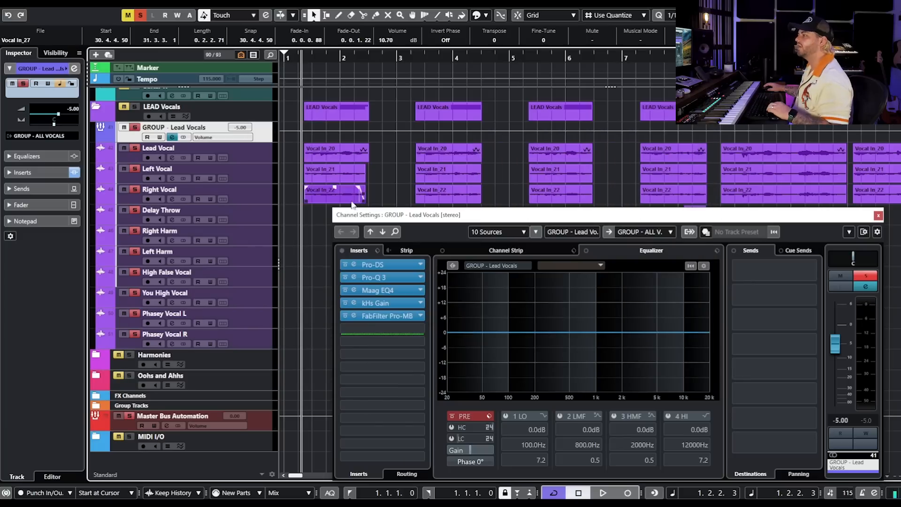
# Play the soloed lead vocal group with its inserts, clear all solos and mutes, and play the full mix
pyautogui.press('space')
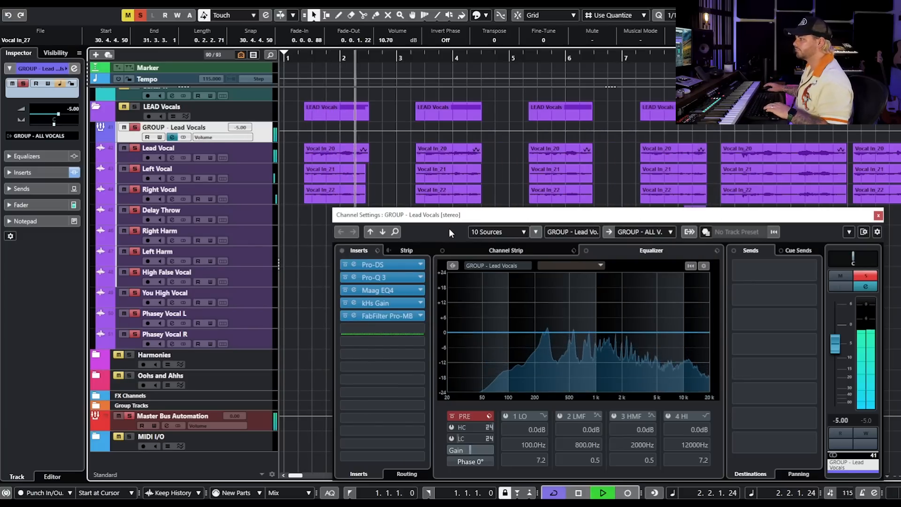
pyautogui.press('space')
pyautogui.click(140, 15)
pyautogui.click(128, 15)
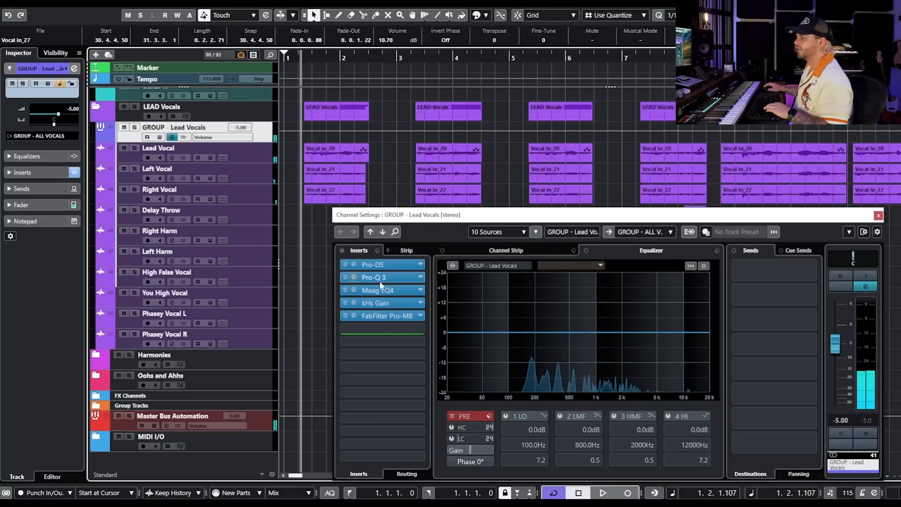
pyautogui.press('space')
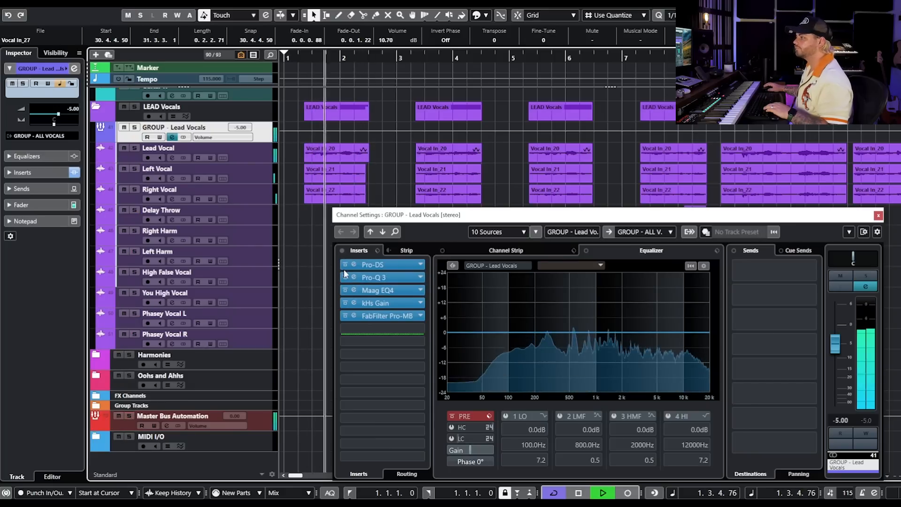
pyautogui.press('space')
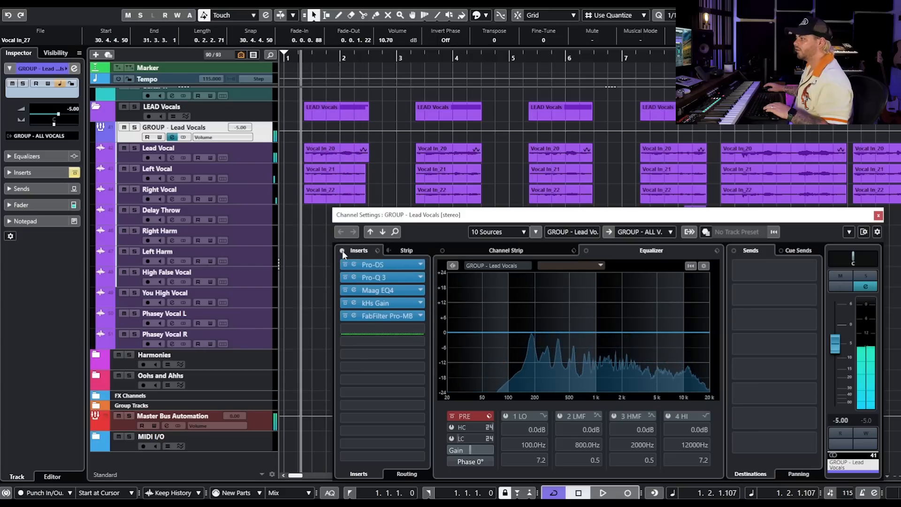
# Bypass the lead vocal group's inserts except kHs Gain, set its gain to +1.04 dB and play the full mix
pyautogui.click(342, 251)
pyautogui.click(354, 303)
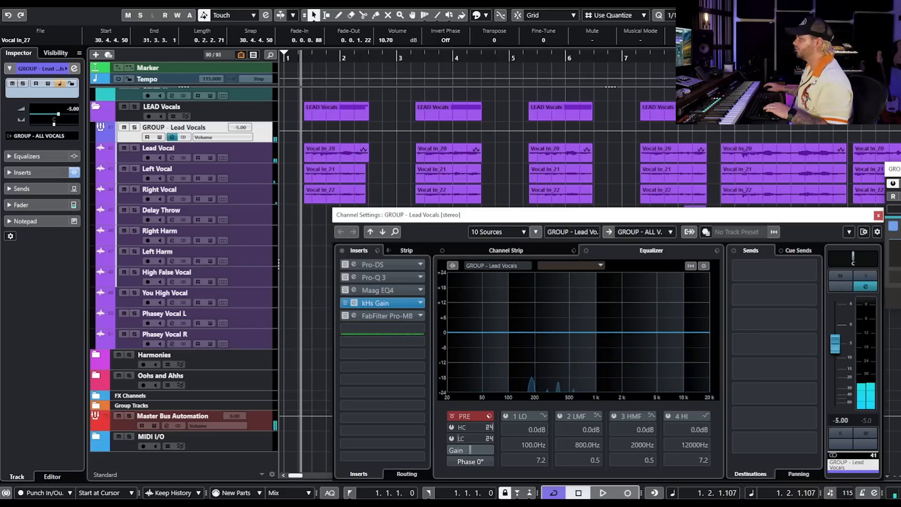
pyautogui.moveTo(781, 198); pyautogui.dragTo(651, 193)
pyautogui.moveTo(638, 277); pyautogui.dragTo(644, 291)
pyautogui.press('space')
pyautogui.press('space')
# Reactivate all inserts on GROUP - Lead Vocals and close its channel settings and the kHs Gain plug-in
pyautogui.click(344, 249)
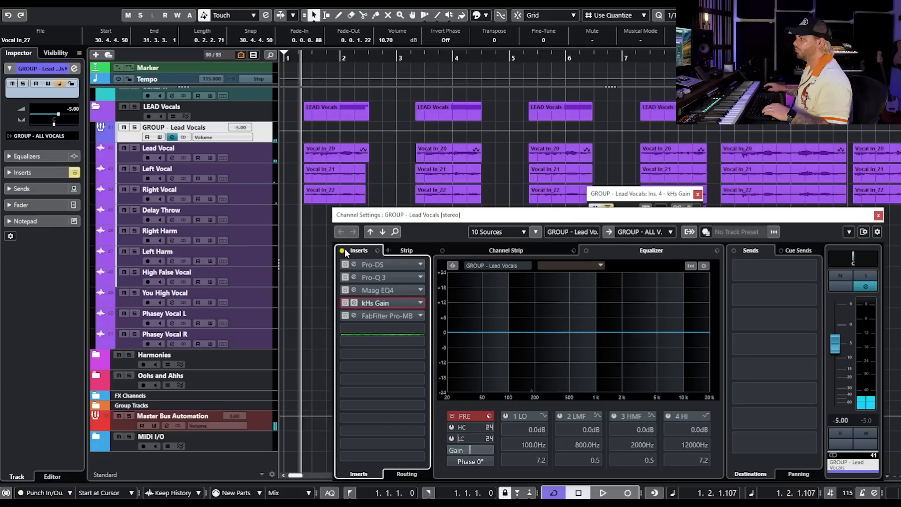
pyautogui.moveTo(346, 265); pyautogui.dragTo(345, 316)
pyautogui.click(878, 216)
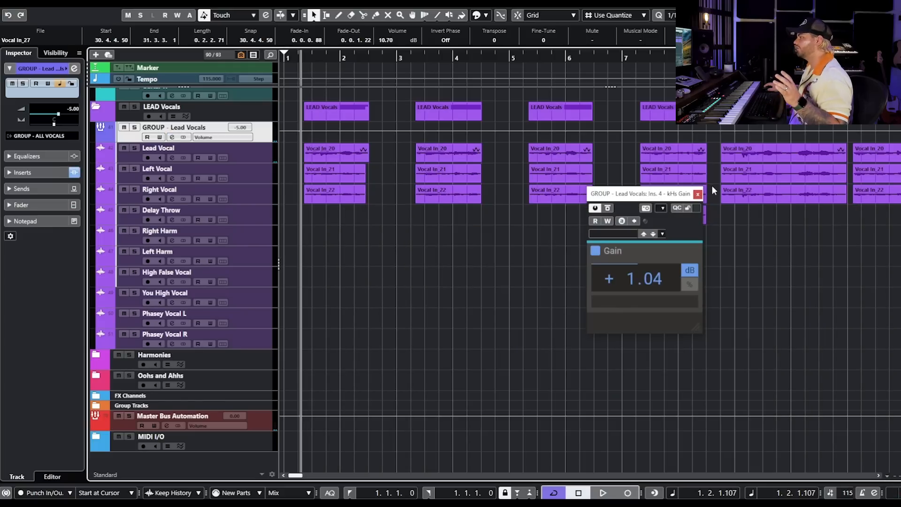
pyautogui.click(698, 194)
# Solo GROUP - Main Drums at the start of the track list, open its channel settings and bypass all its inserts
pyautogui.click(710, 304)
pyautogui.press('g')
pyautogui.press('g')
pyautogui.press('g')
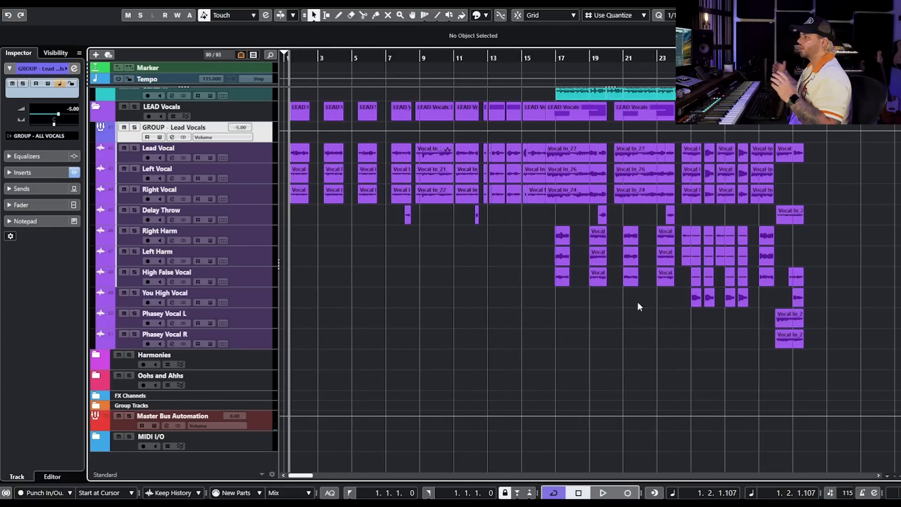
pyautogui.scroll(12, 638, 302)
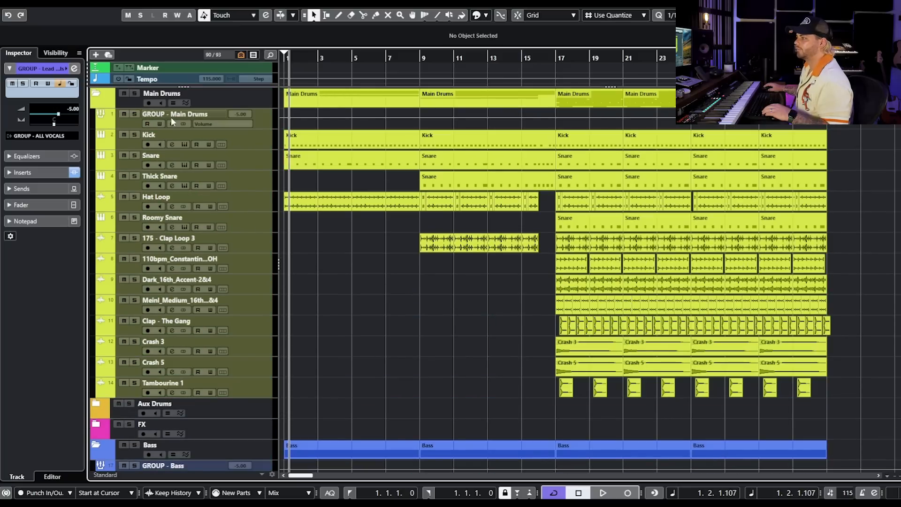
pyautogui.click(172, 123)
pyautogui.press('s')
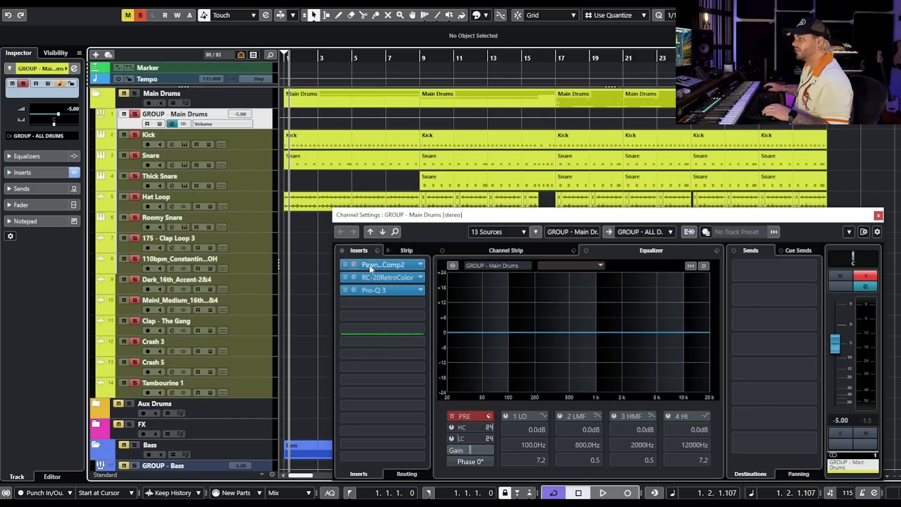
pyautogui.moveTo(386, 215); pyautogui.dragTo(362, 192)
pyautogui.click(318, 229)
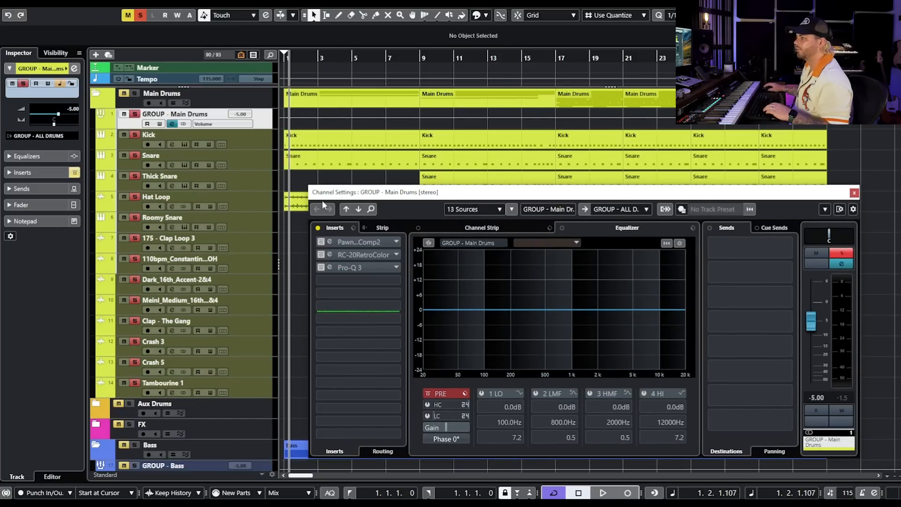
# Play the soloed main drums group, reactivate only its Pawn Shop Comp 2 insert and view the compressor's settings
pyautogui.press('space')
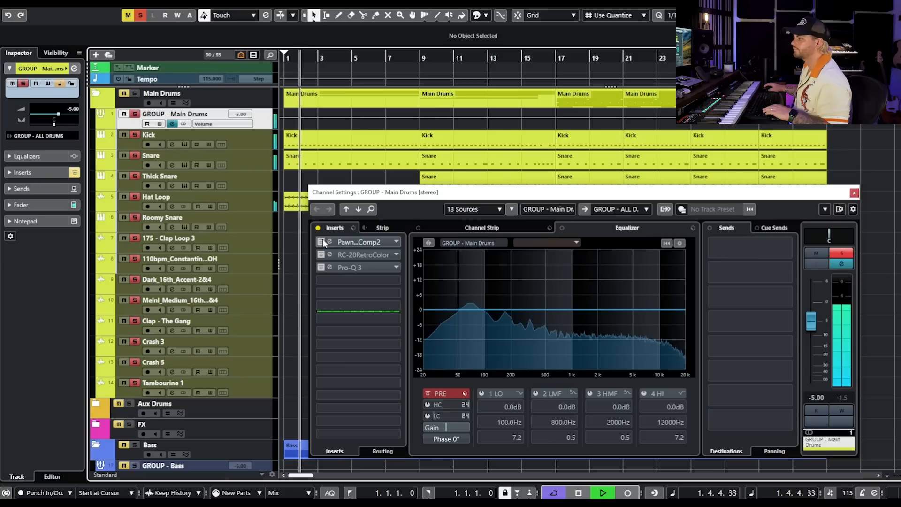
pyautogui.click(318, 228)
pyautogui.click(361, 240)
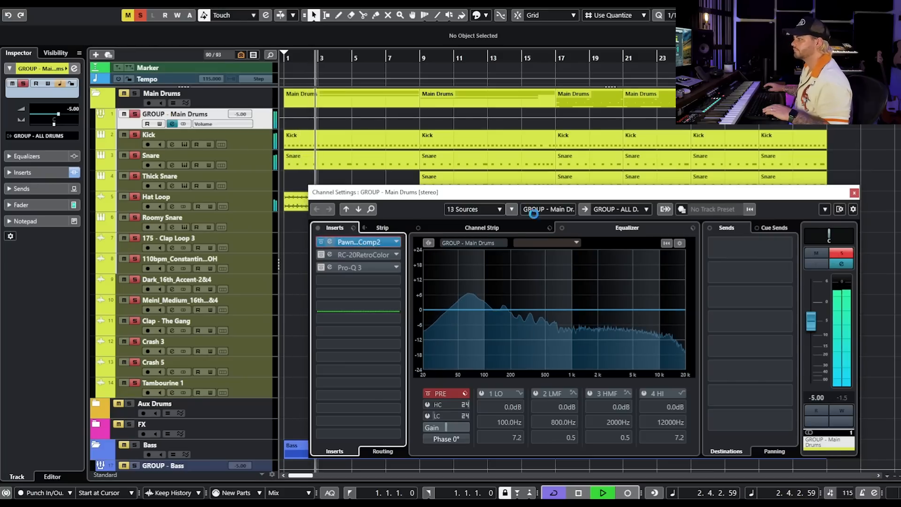
pyautogui.press('space')
pyautogui.moveTo(350, 65); pyautogui.dragTo(343, 70)
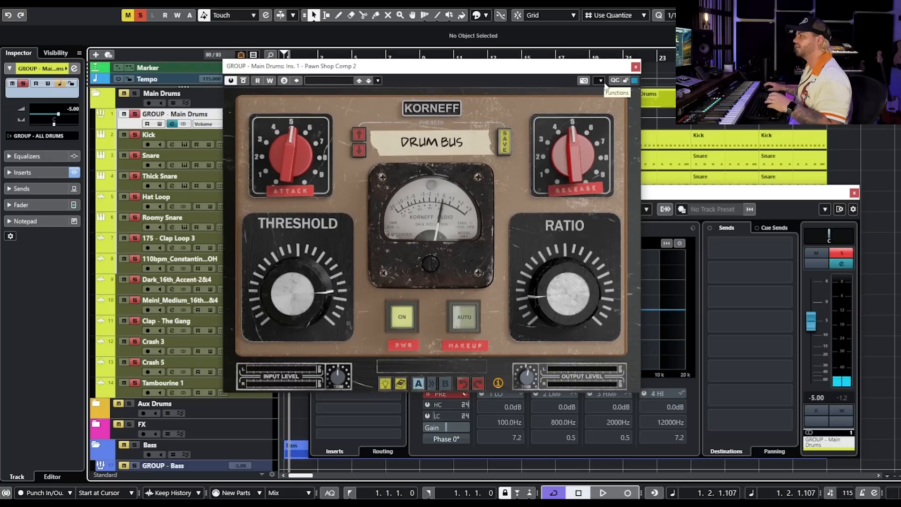
pyautogui.click(635, 67)
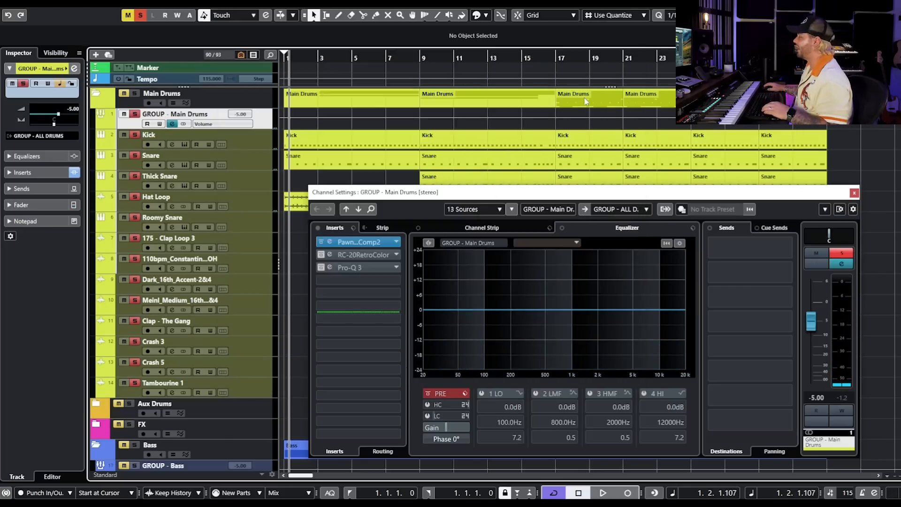
# View the main drums group's RC-20 Retro Color settings and reactivate that insert while the drums play
pyautogui.click(339, 254)
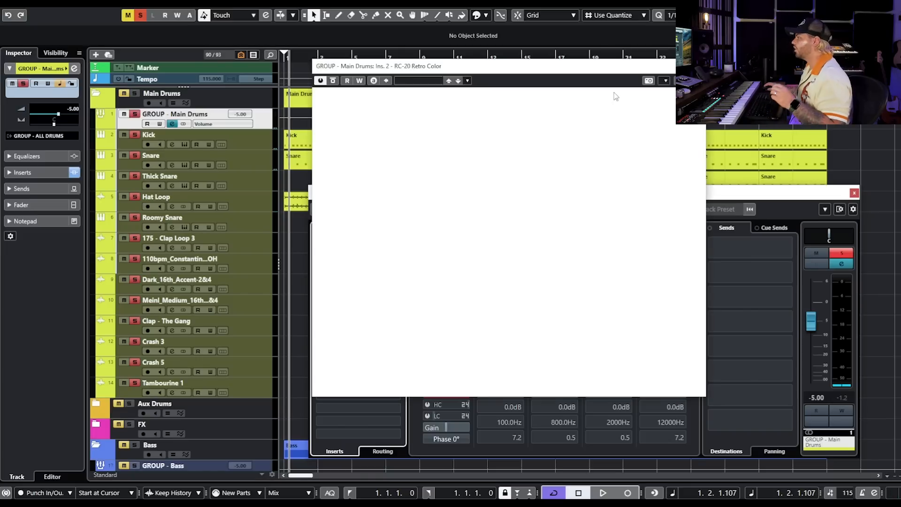
pyautogui.moveTo(596, 71); pyautogui.dragTo(578, 69)
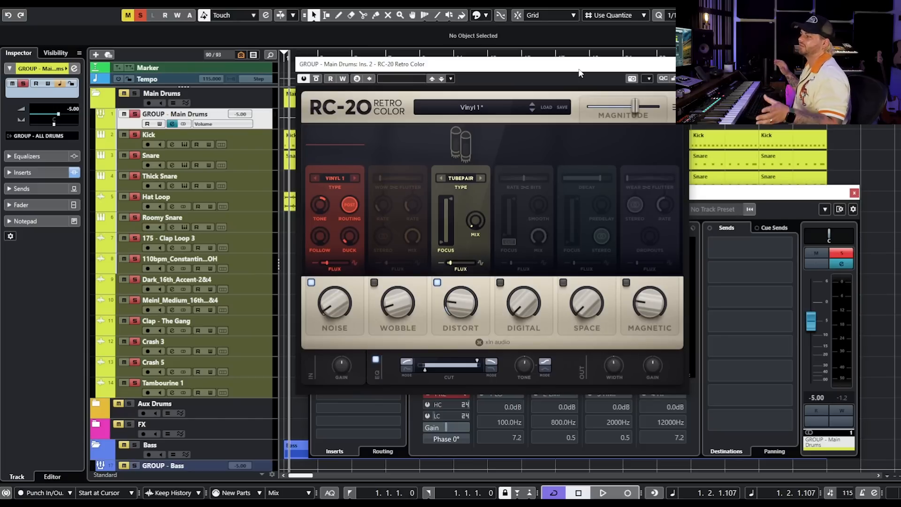
pyautogui.press('space')
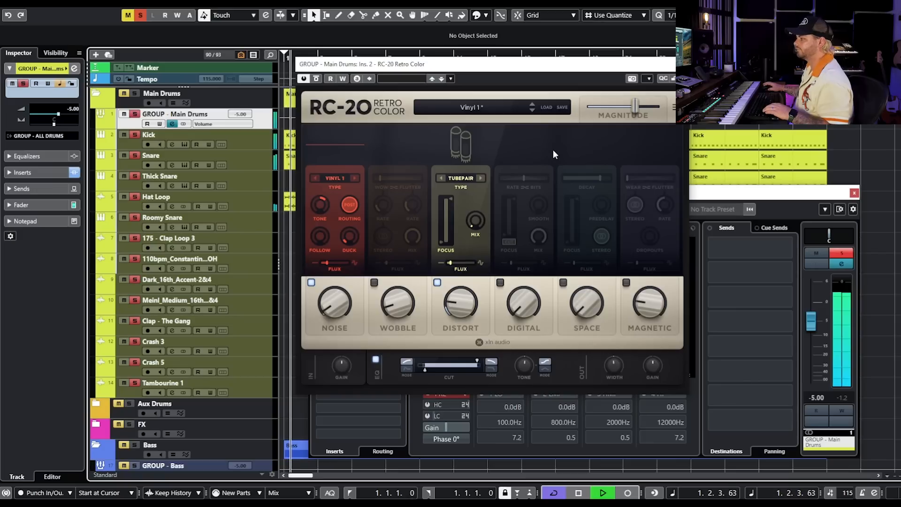
pyautogui.click(318, 79)
pyautogui.click(682, 64)
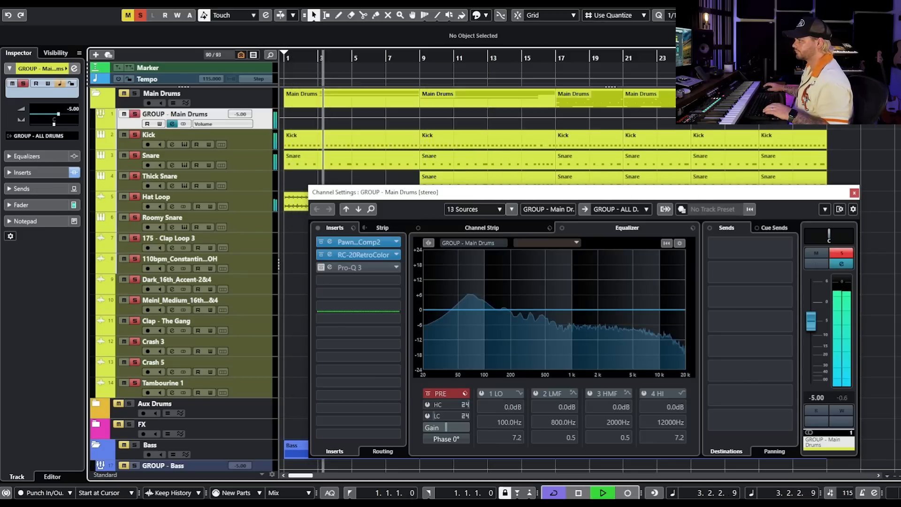
# Reactivate the main drums group's Pro-Q 3, view its EQ curve during playback and close the plug-in and channel settings
pyautogui.press('space')
pyautogui.click(322, 266)
pyautogui.click(372, 266)
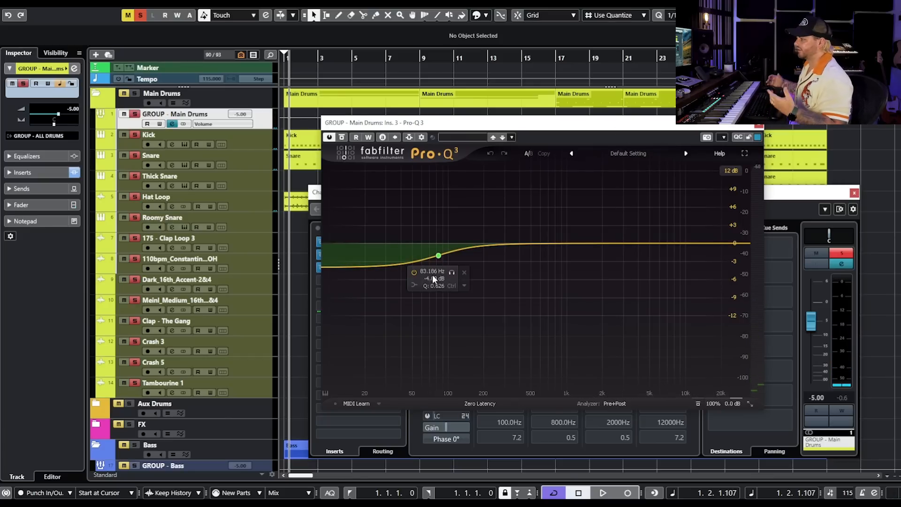
pyautogui.press('space')
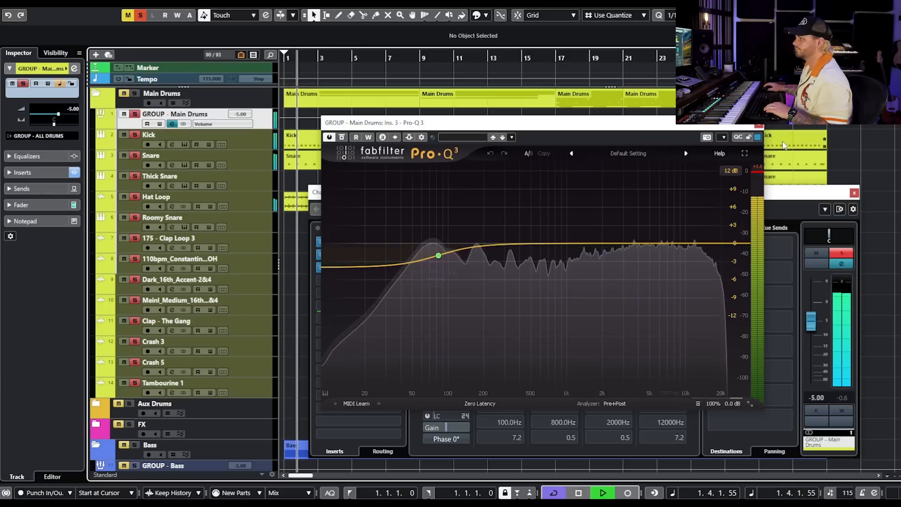
pyautogui.click(759, 125)
pyautogui.click(855, 193)
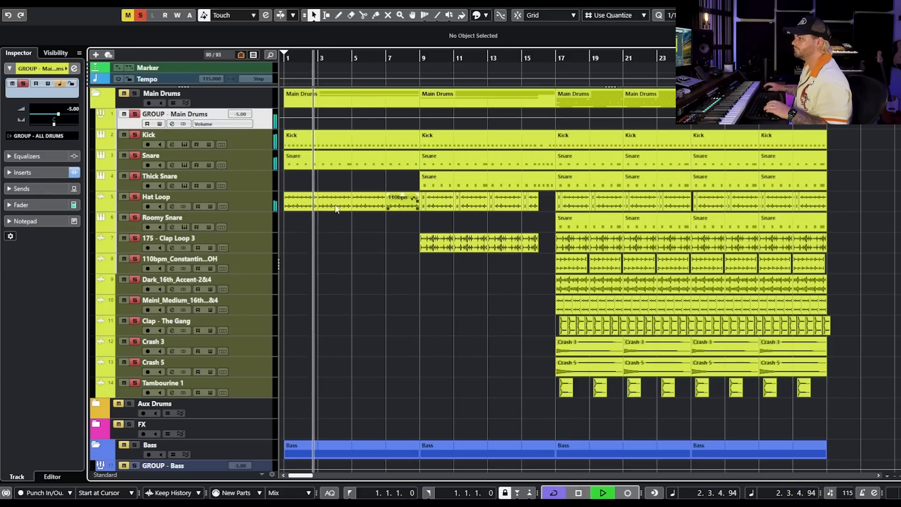
# Stop playback, clear the drums solo and check the channel settings of GROUP - Bass
pyautogui.press('space')
pyautogui.click(136, 18)
pyautogui.scroll(-5, 165, 299)
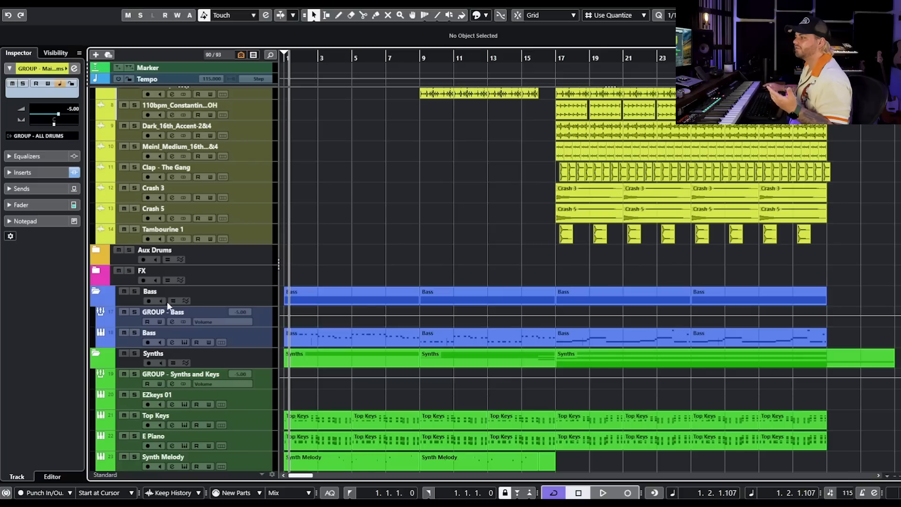
pyautogui.click(172, 322)
pyautogui.click(855, 193)
# Solo GROUP - Synths and Keys and examine the BB MO-Q and Pro-Q 3 settings among its inserts
pyautogui.scroll(-5, 416, 299)
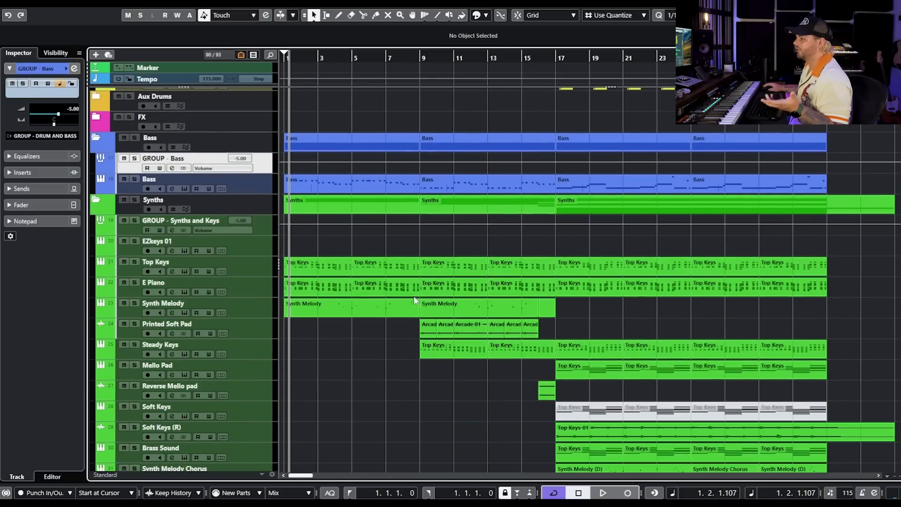
pyautogui.click(172, 230)
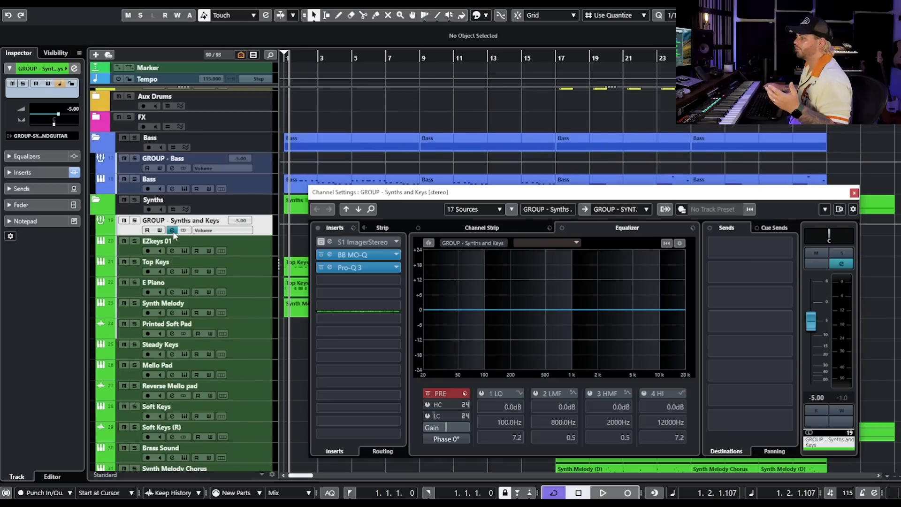
pyautogui.click(135, 221)
pyautogui.click(356, 254)
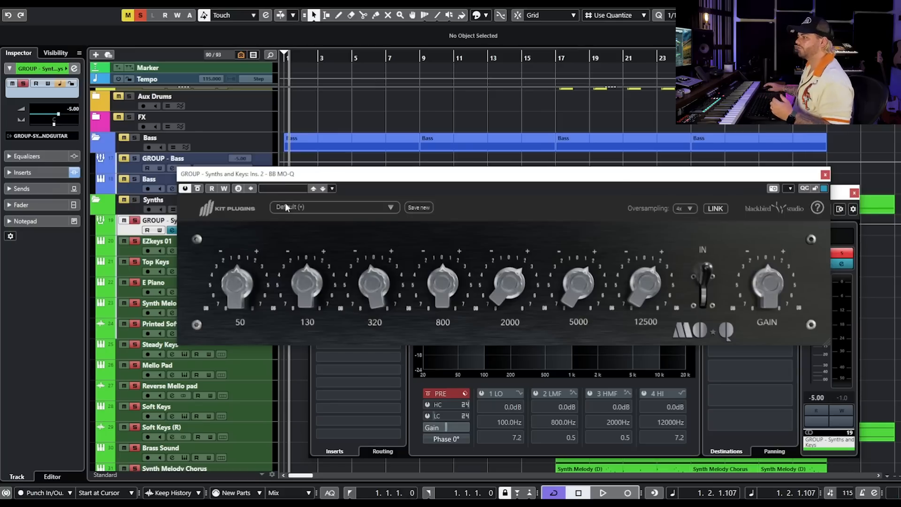
pyautogui.moveTo(284, 175); pyautogui.dragTo(252, 155)
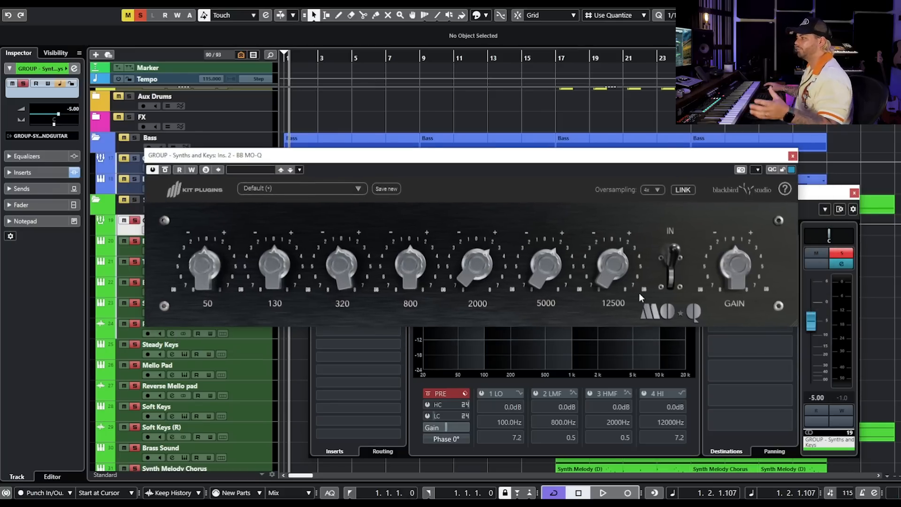
pyautogui.click(793, 156)
pyautogui.click(365, 269)
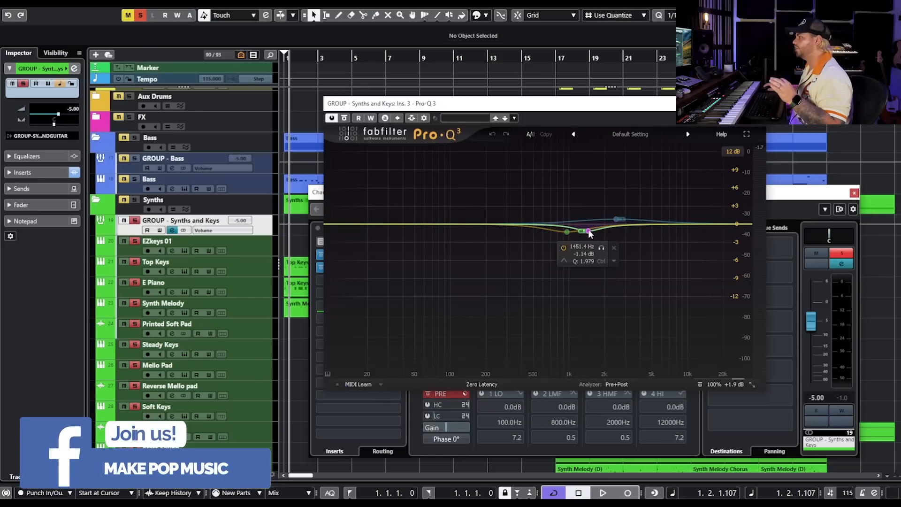
pyautogui.click(588, 231)
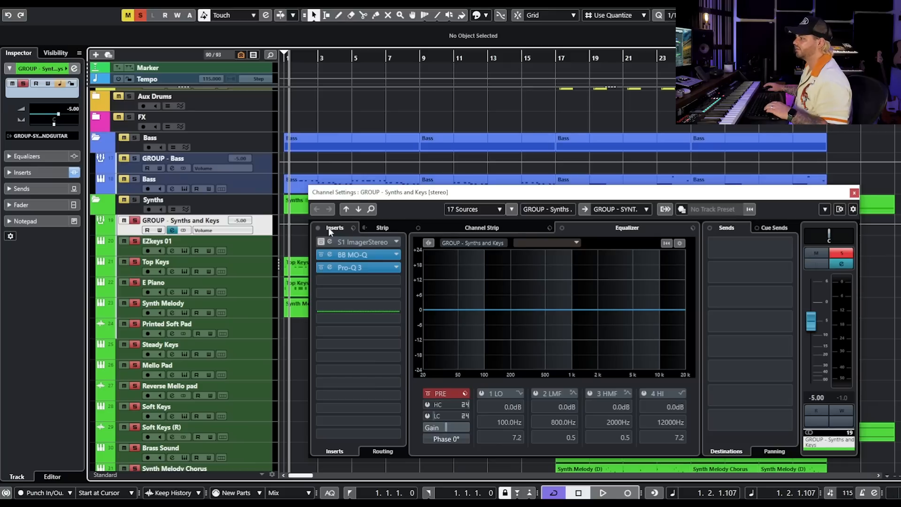
# Compare the soloed synths and keys group with its inserts bypassed and active during playback, closing its channel settings
pyautogui.click(318, 228)
pyautogui.press('space')
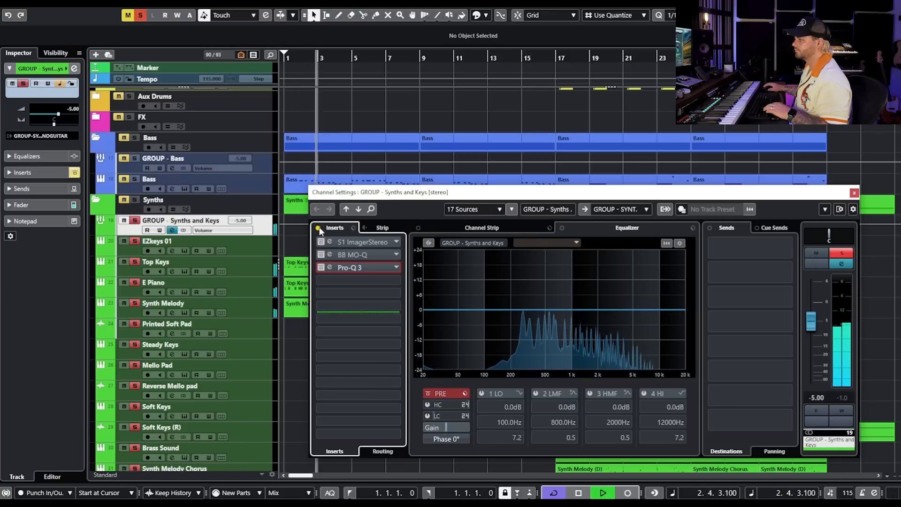
pyautogui.click(318, 228)
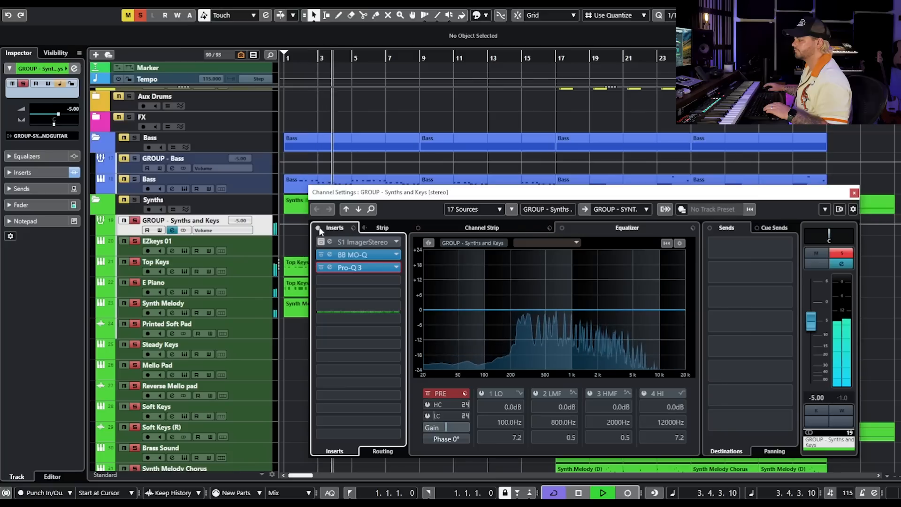
pyautogui.click(855, 193)
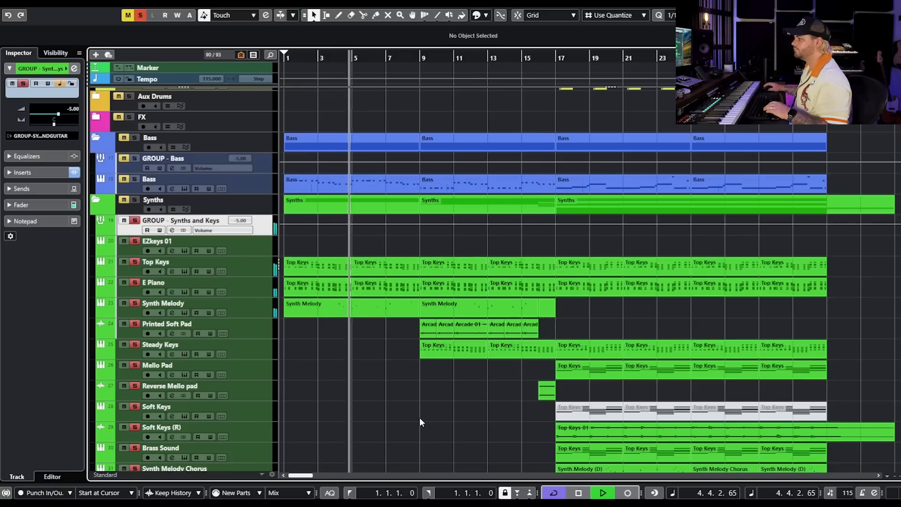
# Stop playback, clear the synths and keys solo and check the channel settings of GROUP - Guitars
pyautogui.press('space')
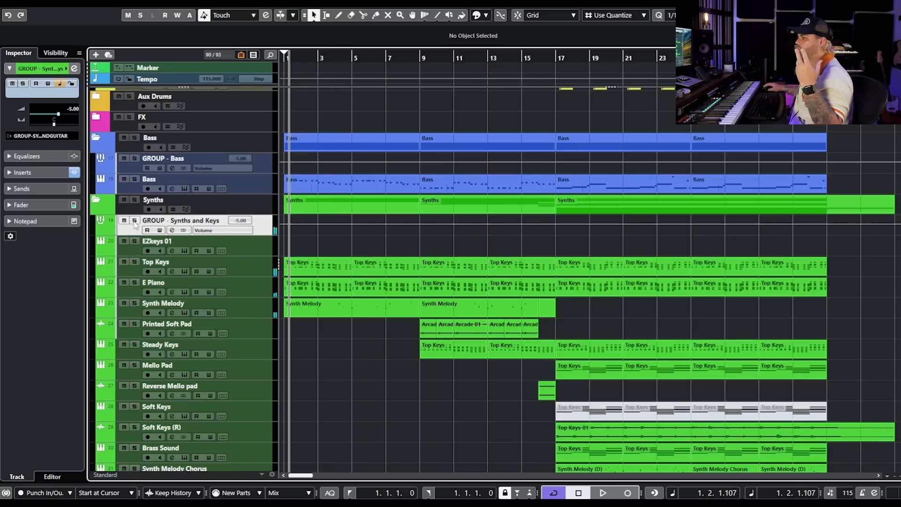
pyautogui.click(135, 221)
pyautogui.scroll(-10, 503, 354)
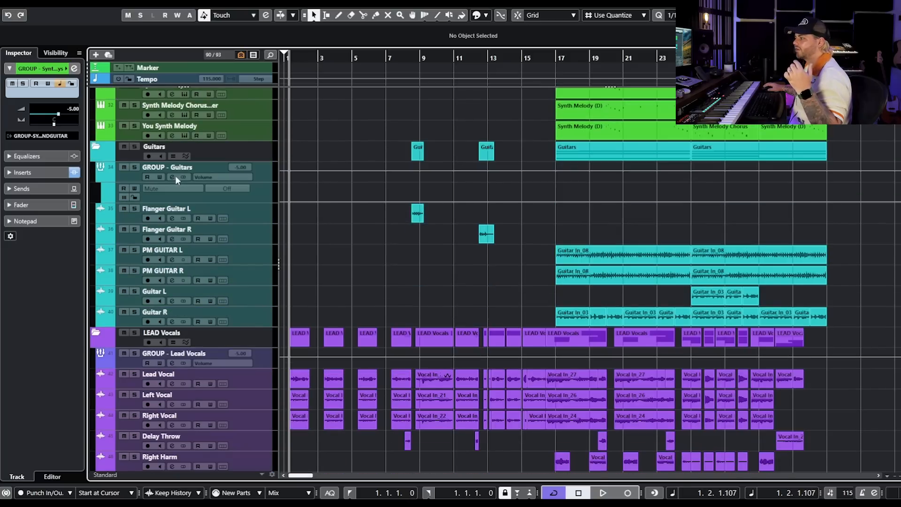
pyautogui.click(176, 177)
# Open the Master Bus Automation channel settings and bypass all its inserts except VBC FG-Red
pyautogui.scroll(-5, 377, 232)
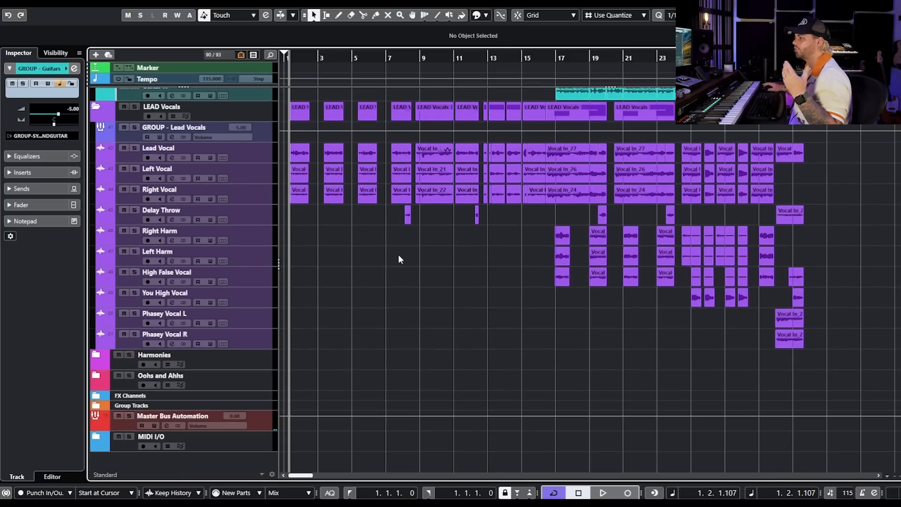
pyautogui.click(165, 427)
pyautogui.moveTo(373, 199); pyautogui.dragTo(328, 204)
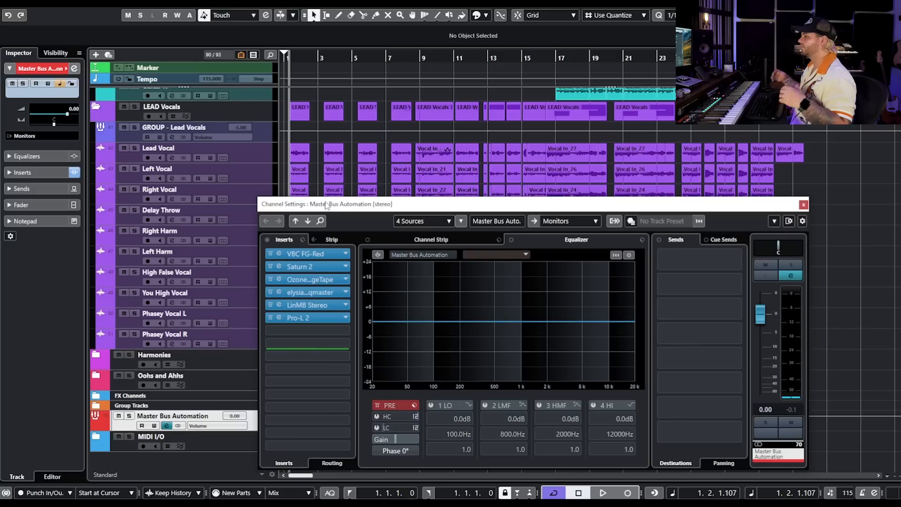
pyautogui.click(267, 240)
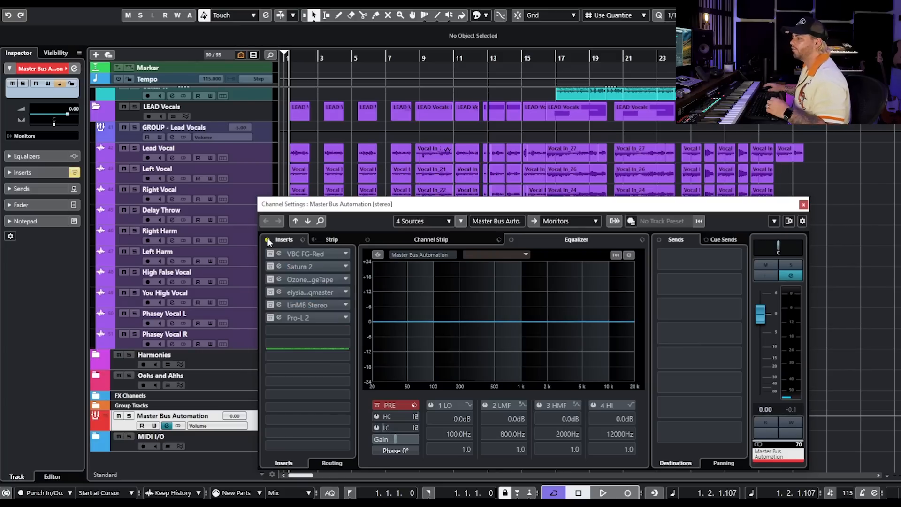
pyautogui.click(267, 240)
pyautogui.click(303, 253)
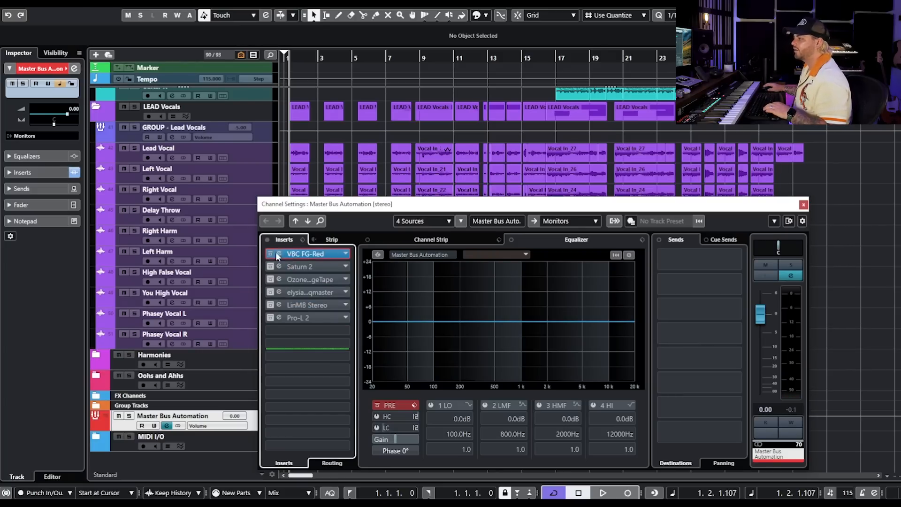
# Play the full mix from just before bar 17, comparing the master bus with VBC FG-Red active and bypassed
pyautogui.click(552, 57)
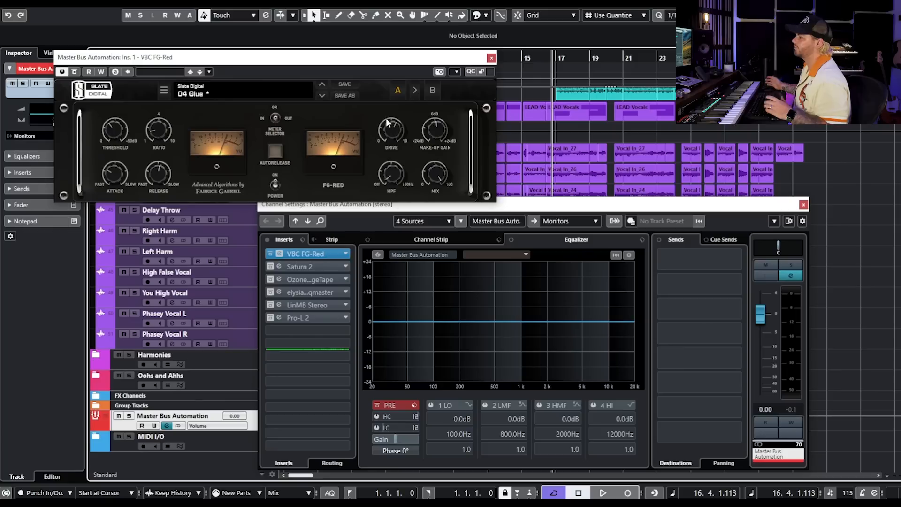
pyautogui.press('space')
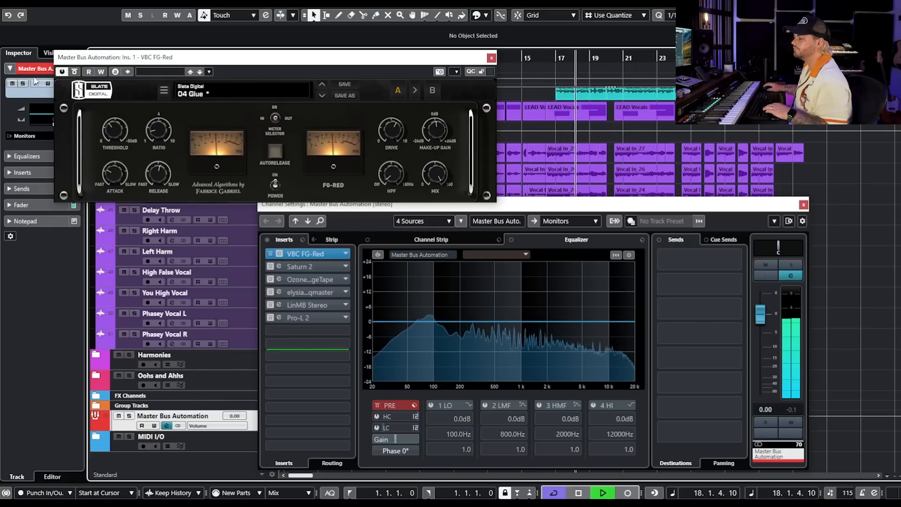
pyautogui.click(75, 71)
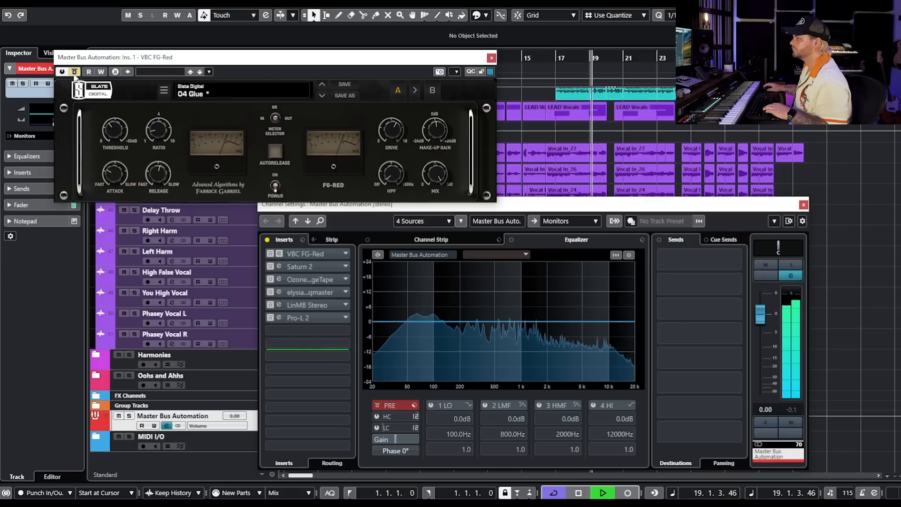
pyautogui.click(75, 71)
pyautogui.moveTo(439, 133)
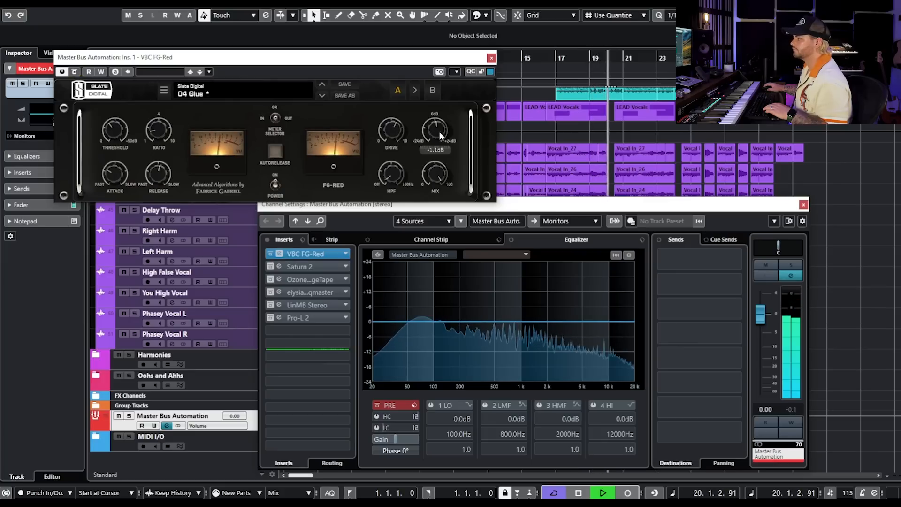
pyautogui.press('space')
pyautogui.click(492, 58)
# Reactivate Saturn 2 on the master bus and view its settings while the full mix plays
pyautogui.click(271, 267)
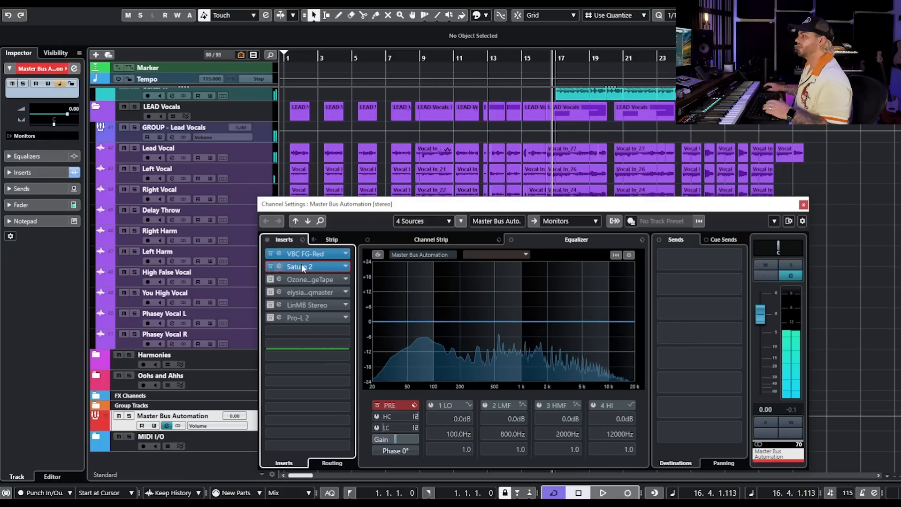
pyautogui.click(303, 266)
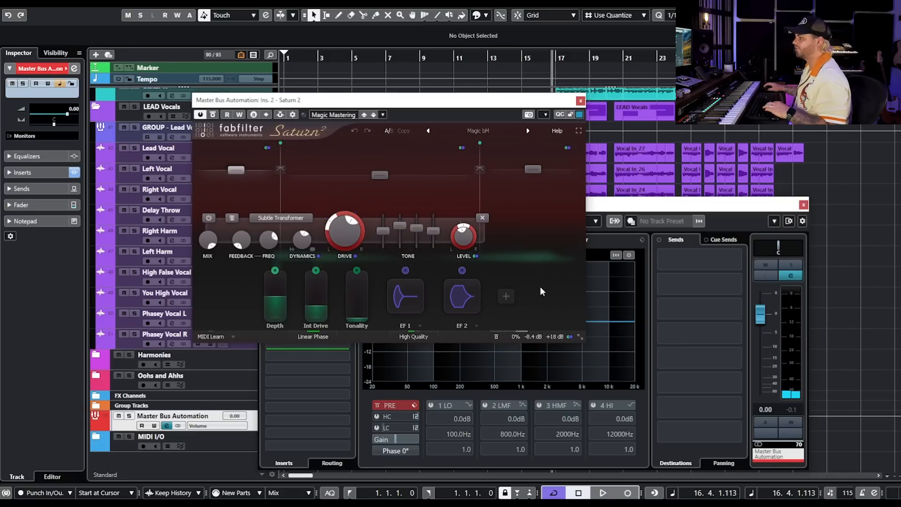
pyautogui.press('space')
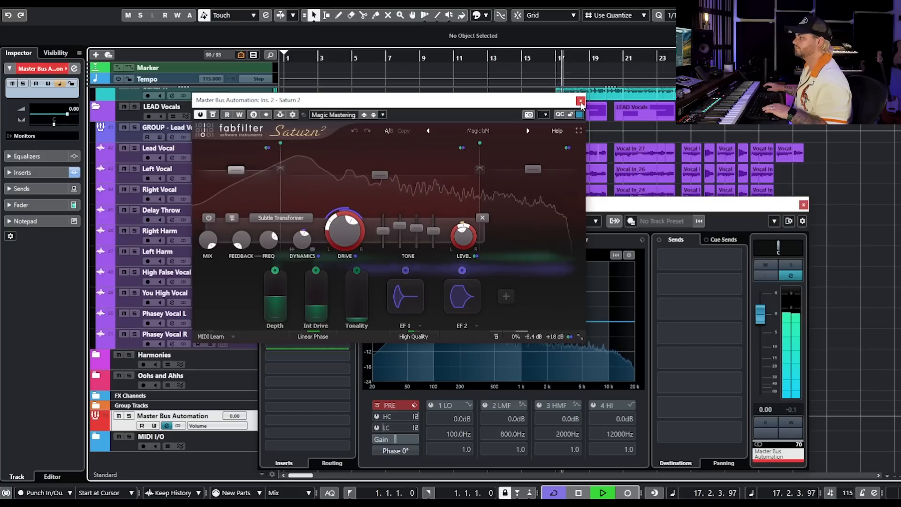
pyautogui.click(581, 100)
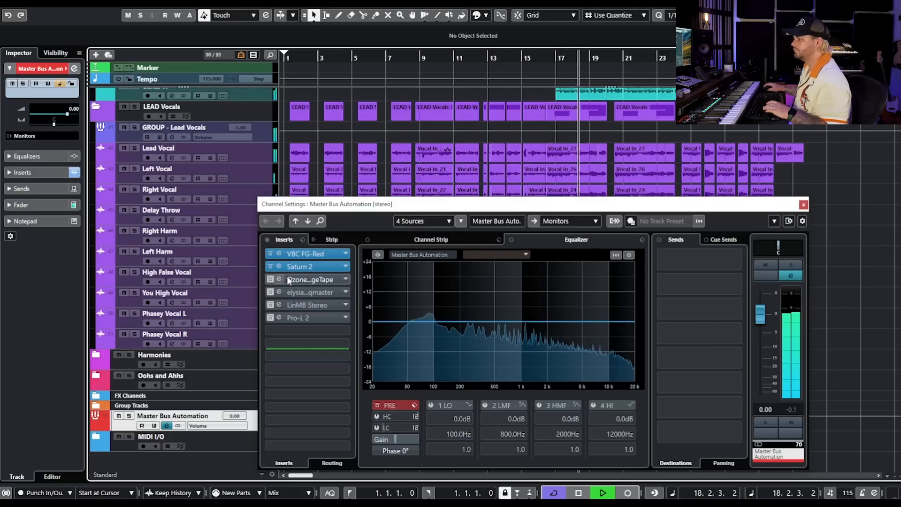
# Stop playback, reactivate Ozone 9 Vintage Tape on the master bus and open its settings
pyautogui.press('space')
pyautogui.click(271, 280)
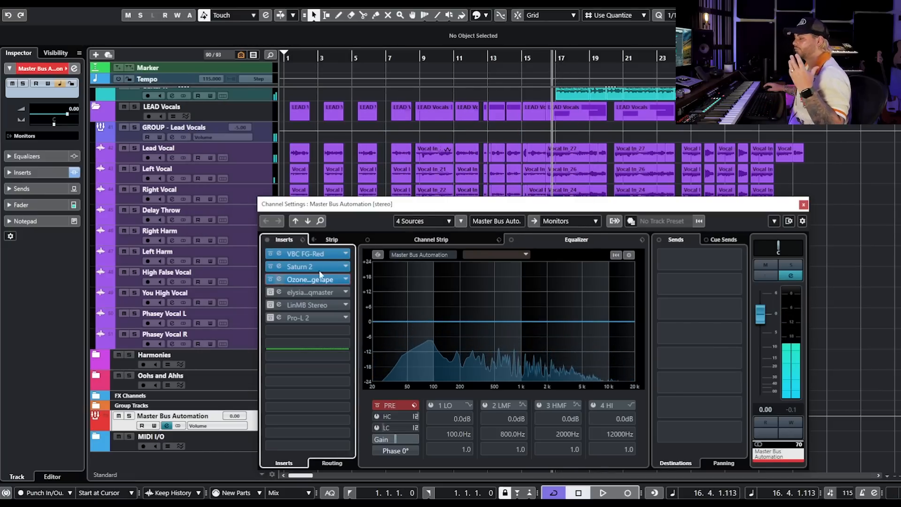
pyautogui.click(303, 281)
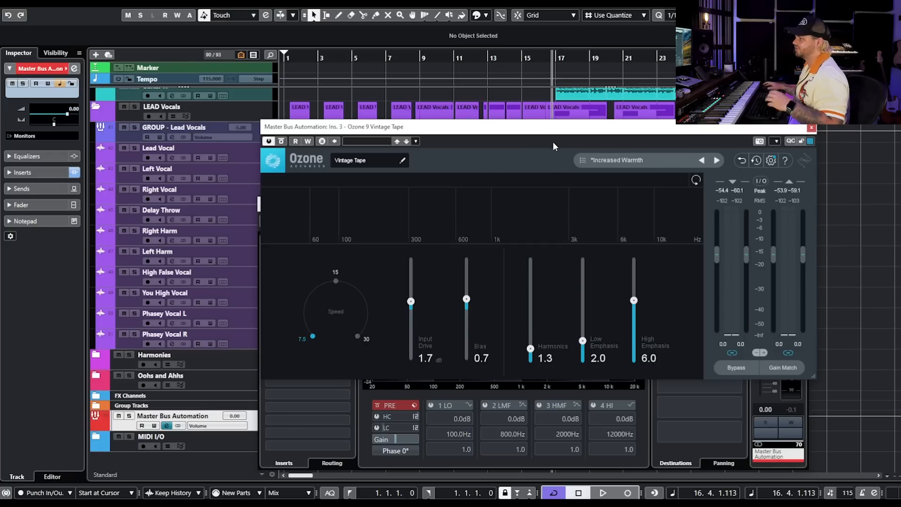
# Play the full mix from just before bar 17, comparing Ozone 9 Vintage Tape active and bypassed, and close its settings
pyautogui.press('space')
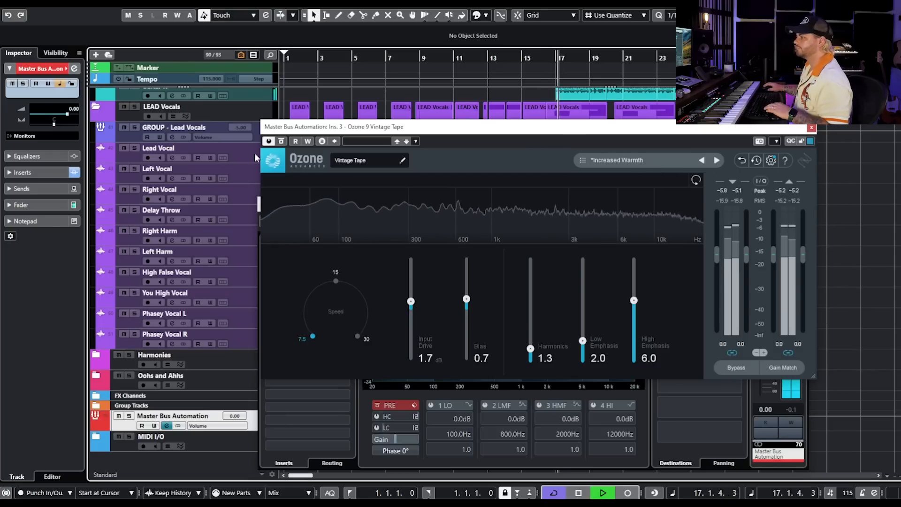
pyautogui.click(282, 141)
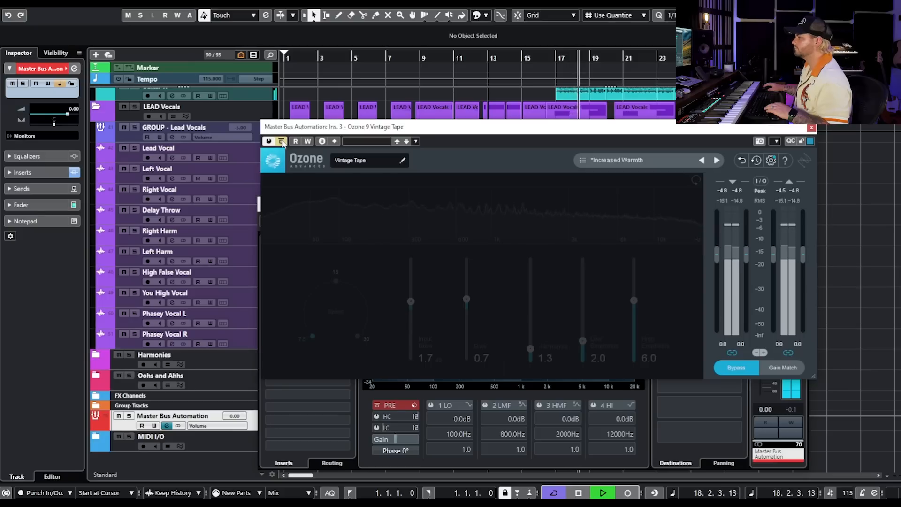
pyautogui.click(282, 141)
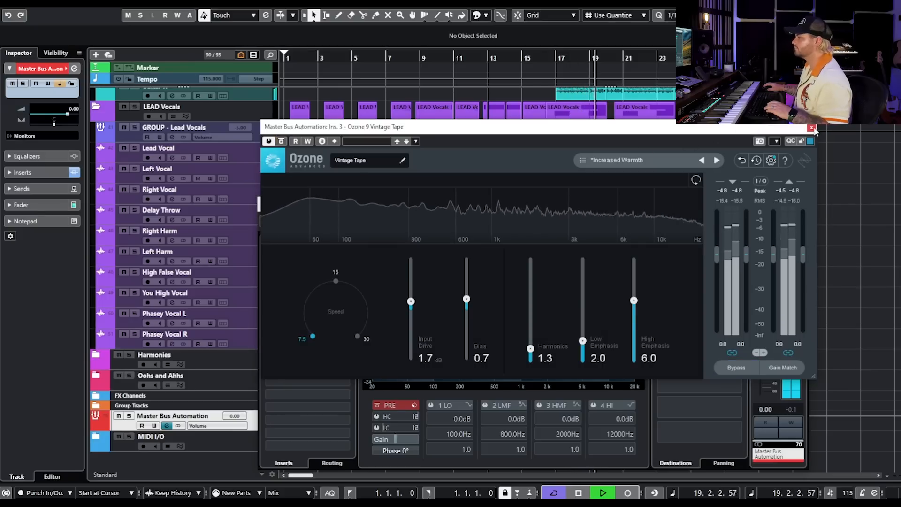
pyautogui.click(812, 127)
pyautogui.press('space')
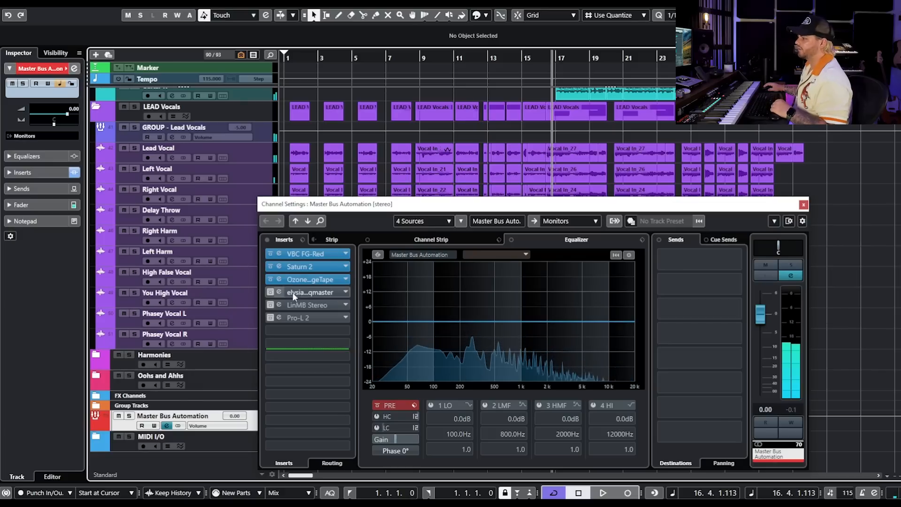
# Reactivate elysia museq master on the master bus and open its settings in a fully visible window
pyautogui.click(270, 292)
pyautogui.click(278, 293)
pyautogui.moveTo(783, 170); pyautogui.dragTo(346, 157)
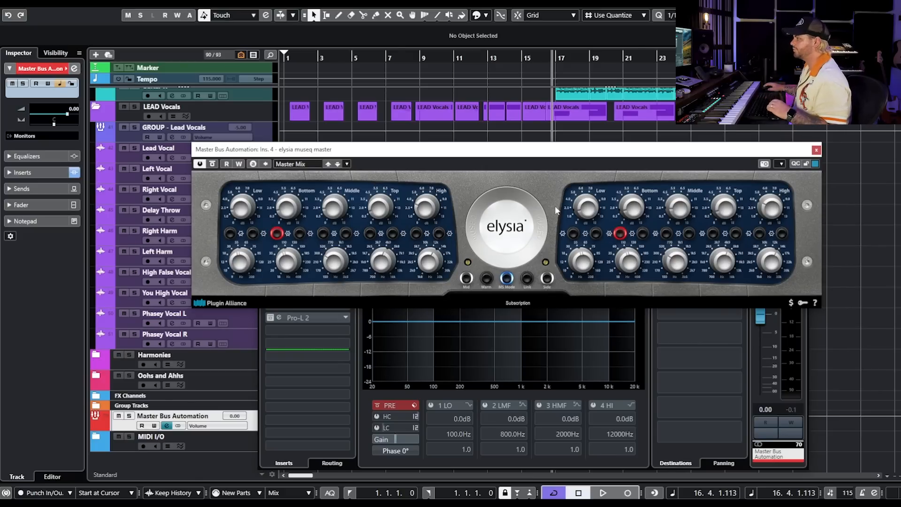
# Play the mix while comparing elysia museq master active and bypassed, and close the equalizer's settings
pyautogui.press('space')
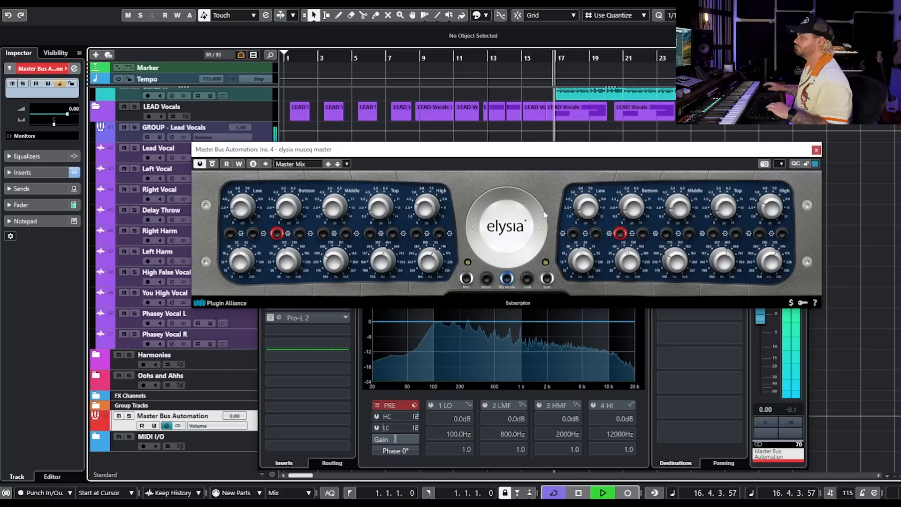
pyautogui.click(213, 167)
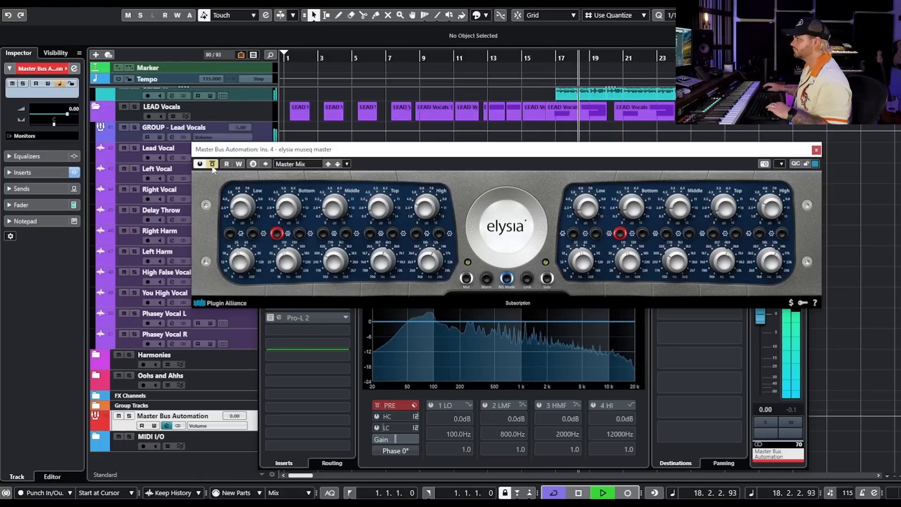
pyautogui.click(213, 164)
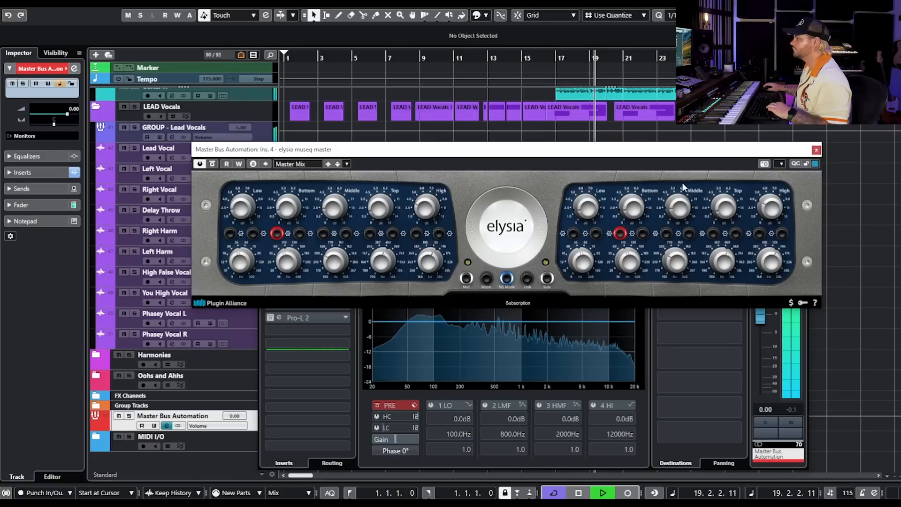
pyautogui.press('space')
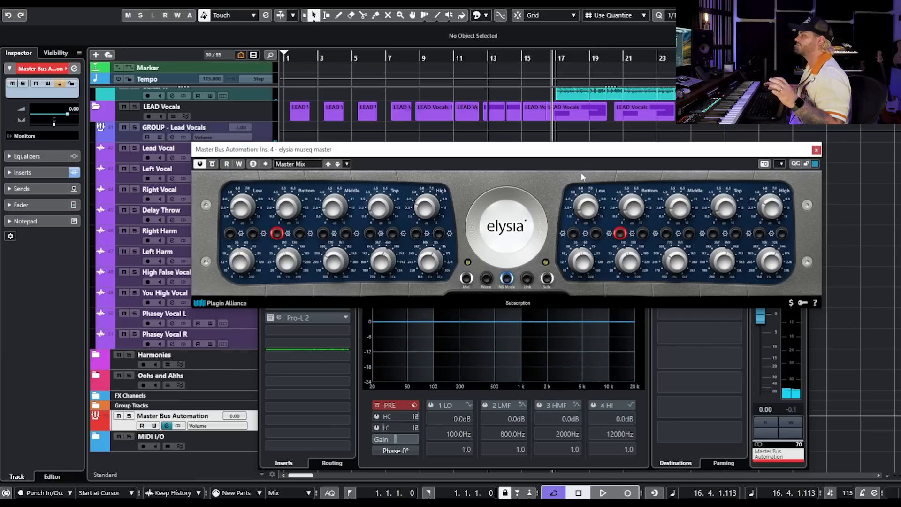
pyautogui.click(816, 150)
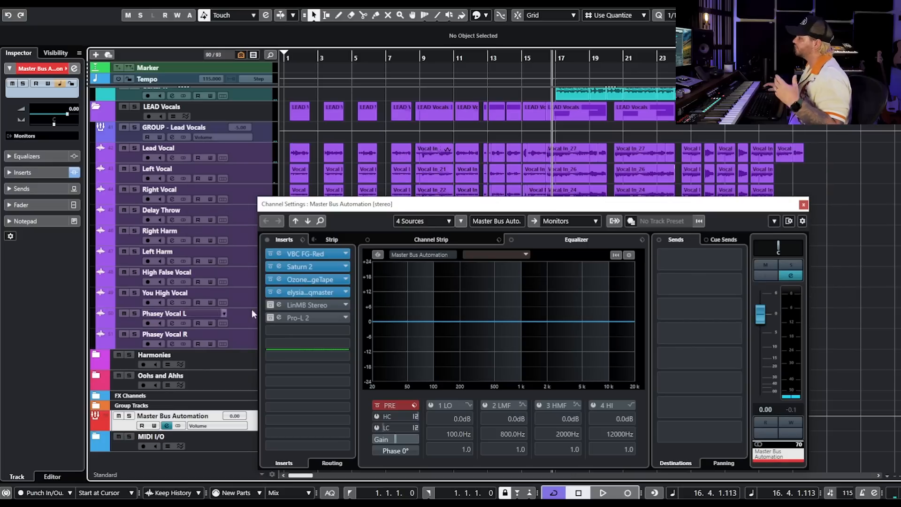
# Reactivate LinMB Stereo on the master bus and view its multiband settings
pyautogui.click(300, 305)
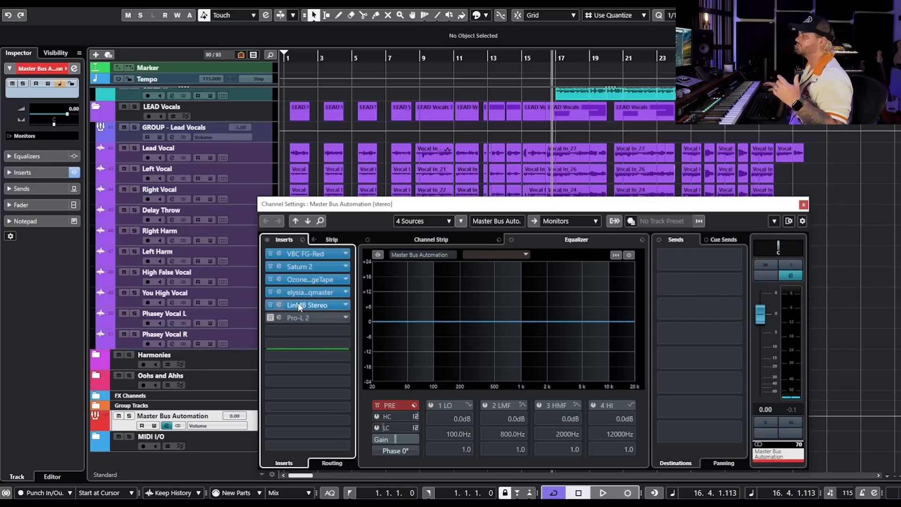
pyautogui.click(299, 305)
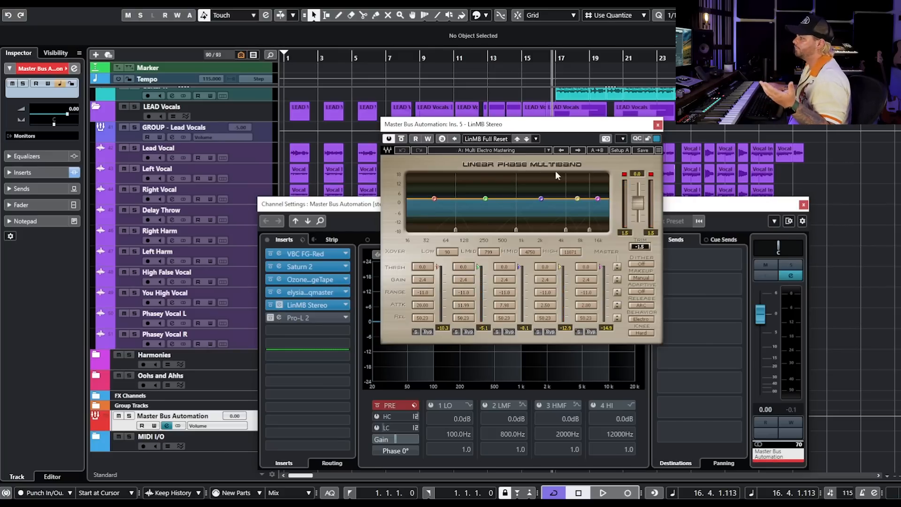
pyautogui.click(658, 125)
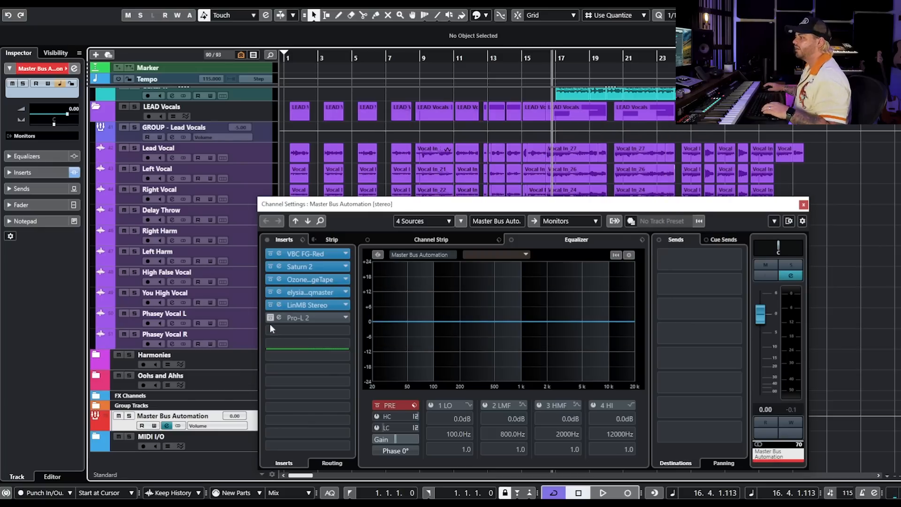
# Reactivate Pro-L 2 on the master bus and inspect its limiter settings, including the release control
pyautogui.click(300, 318)
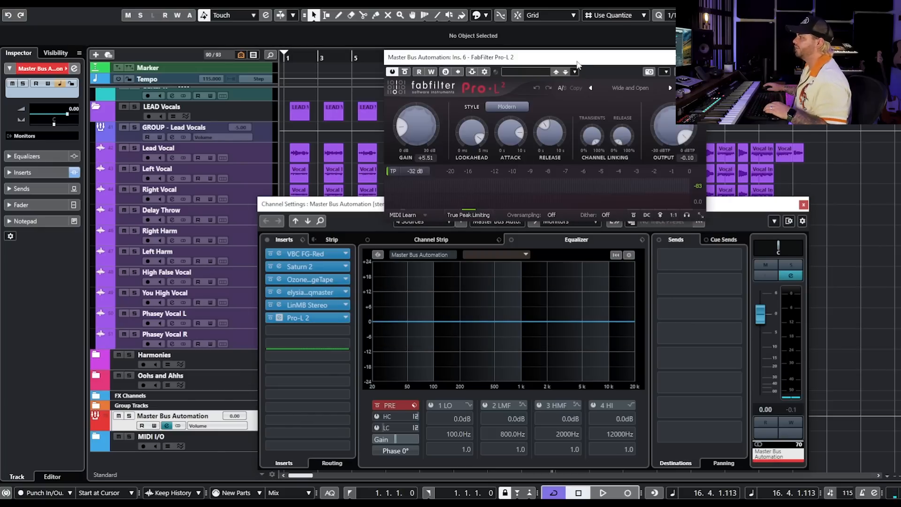
pyautogui.moveTo(577, 62); pyautogui.dragTo(557, 144)
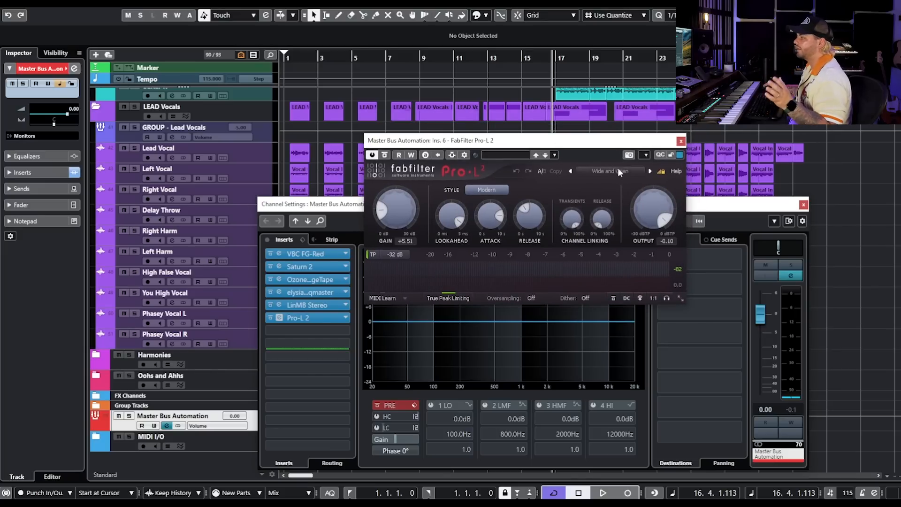
pyautogui.moveTo(529, 219)
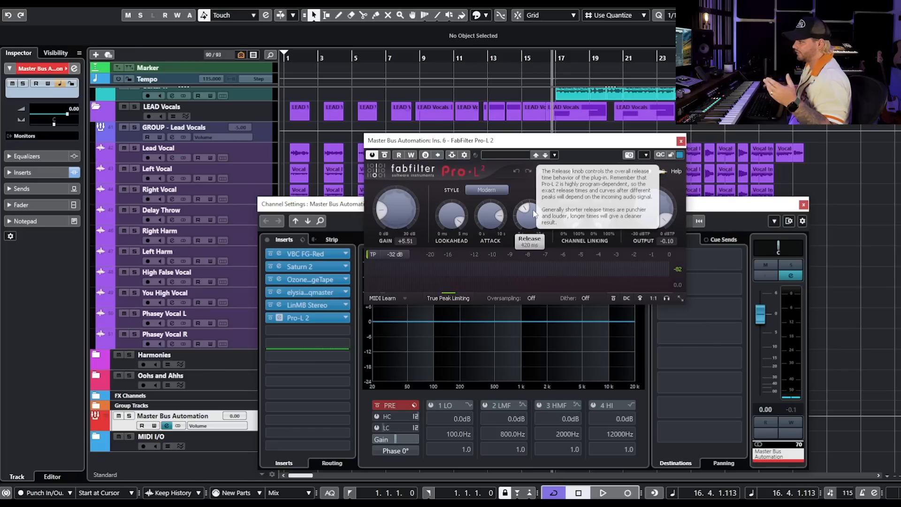
# Play the mix with all six master bus inserts active, close the plug-in and channel settings and look through the tracks
pyautogui.press('space')
pyautogui.click(681, 141)
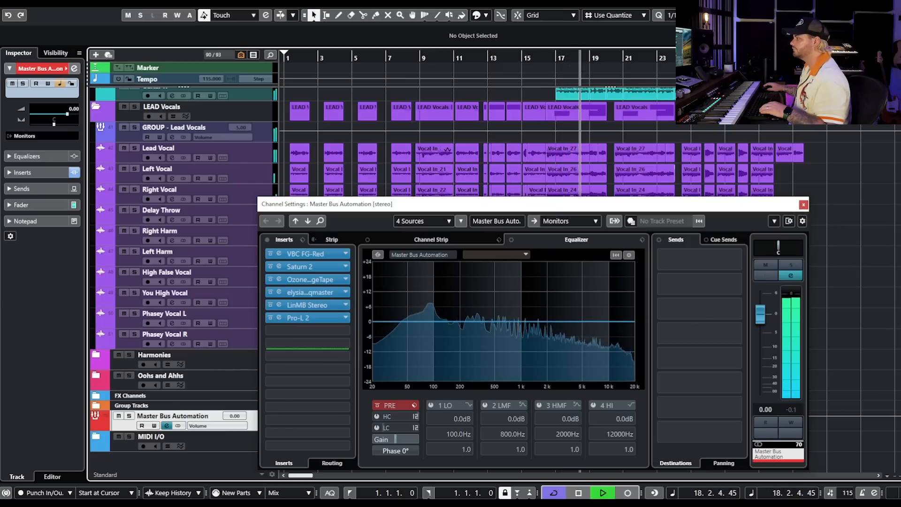
pyautogui.click(804, 205)
pyautogui.scroll(15, 837, 320)
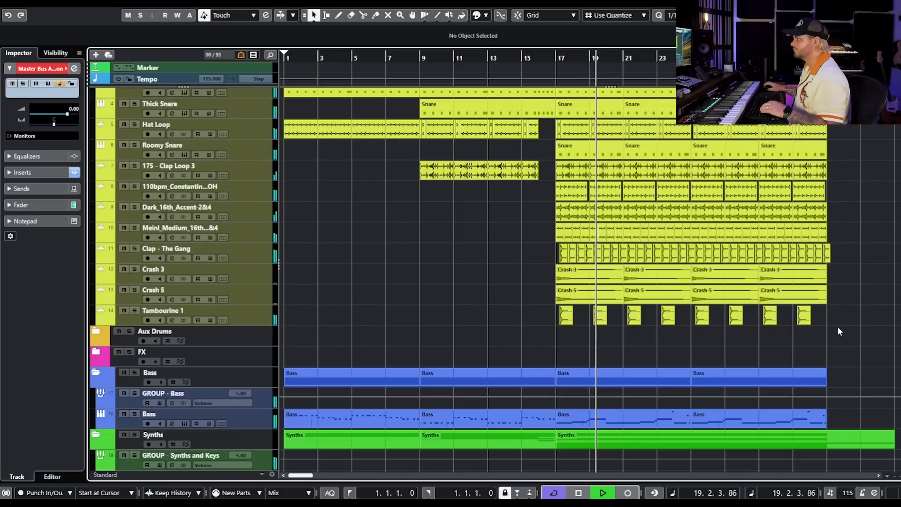
pyautogui.scroll(3, 842, 331)
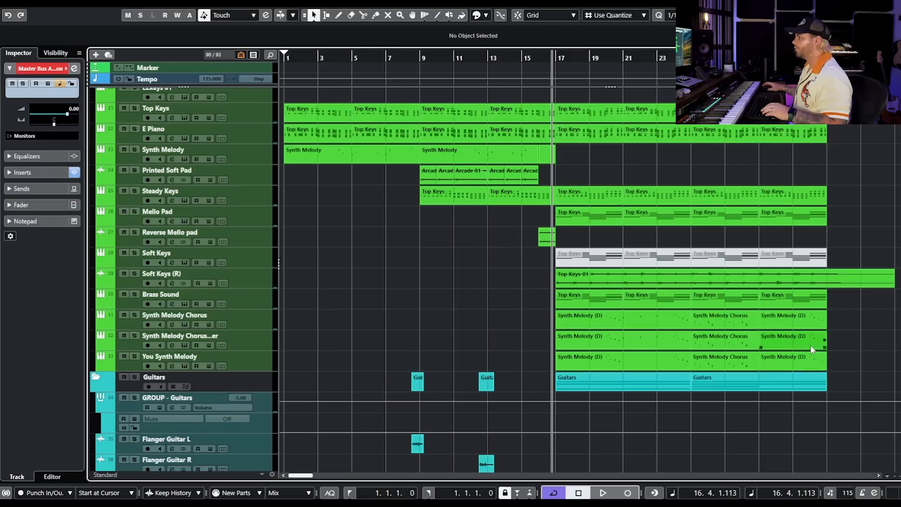
# Look over the whole arrangement with playback stopped and return the playhead to the start of the song
pyautogui.press('g')
pyautogui.press('g')
pyautogui.scroll(-3, 461, 293)
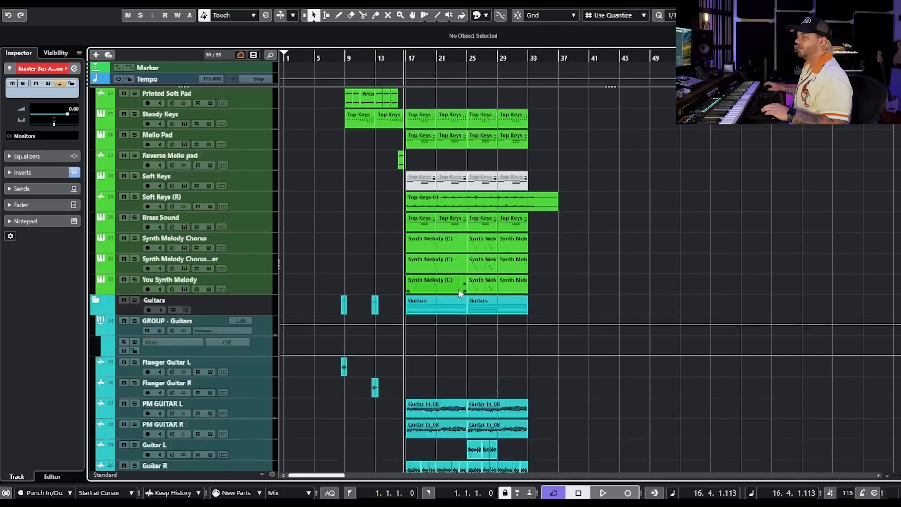
pyautogui.scroll(-5, 460, 294)
pyautogui.scroll(-6, 469, 305)
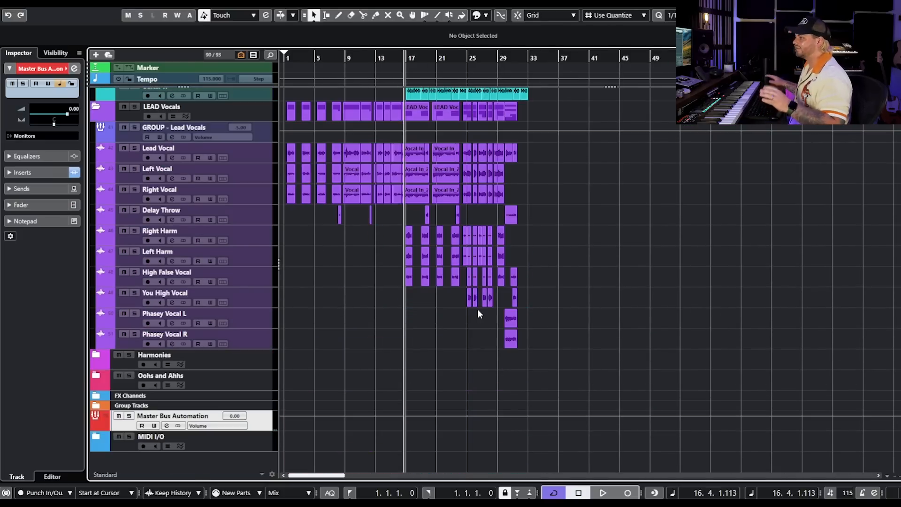
pyautogui.scroll(15, 478, 309)
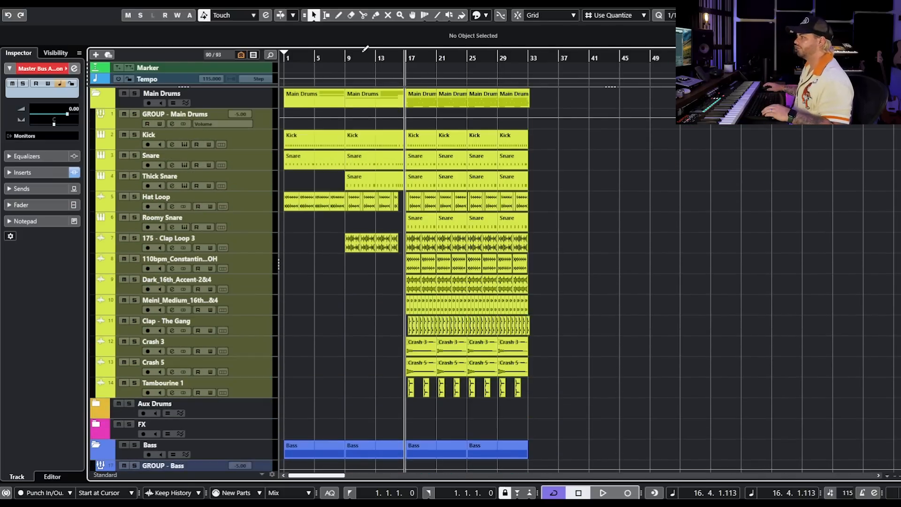
pyautogui.press('KP_Decimal')
pyautogui.press('h')
pyautogui.press('h')
pyautogui.press('h')
pyautogui.press('h')
pyautogui.press('h')
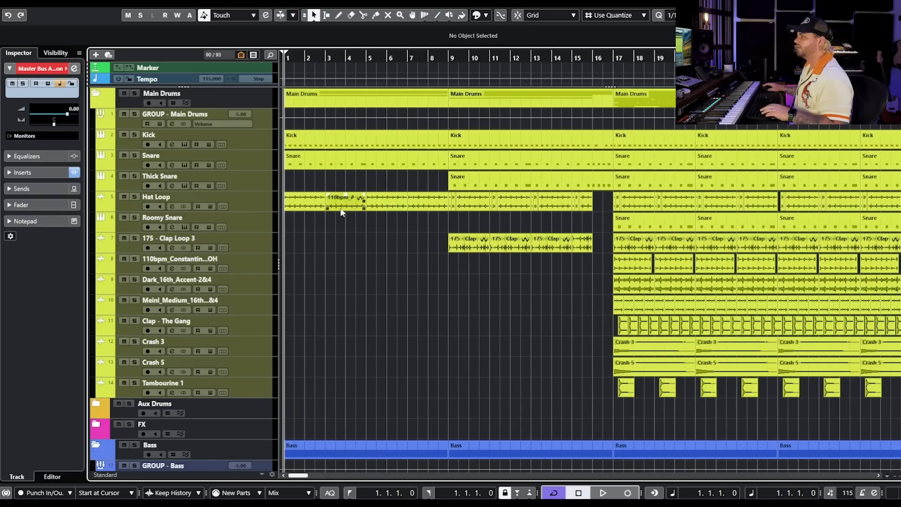
pyautogui.press('g')
pyautogui.press('g')
pyautogui.press('g')
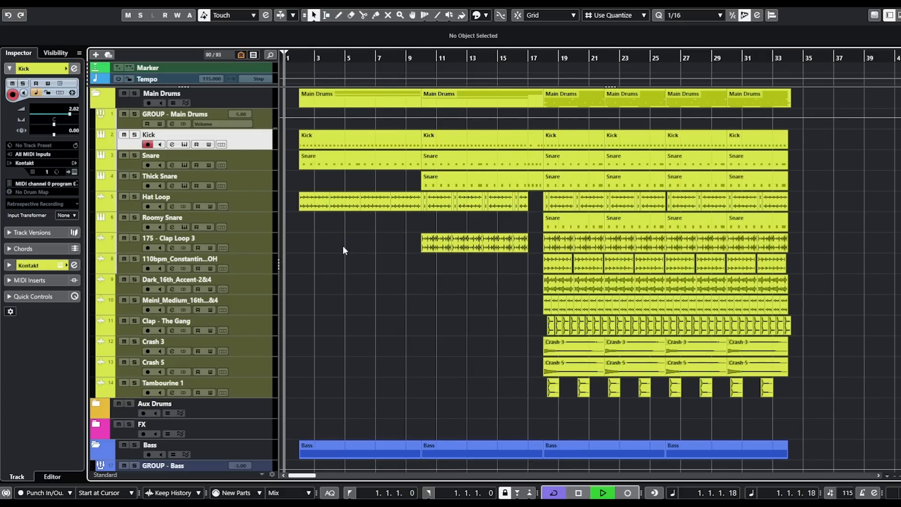
# Play the song from the beginning while looking through the vocal, guitar, synth and bass tracks
pyautogui.press('space')
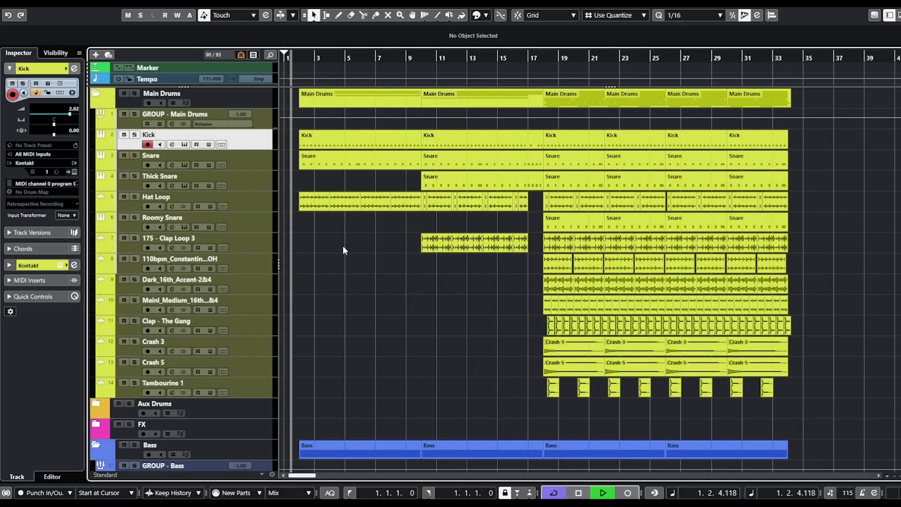
pyautogui.scroll(-10, 343, 246)
pyautogui.scroll(-10, 348, 253)
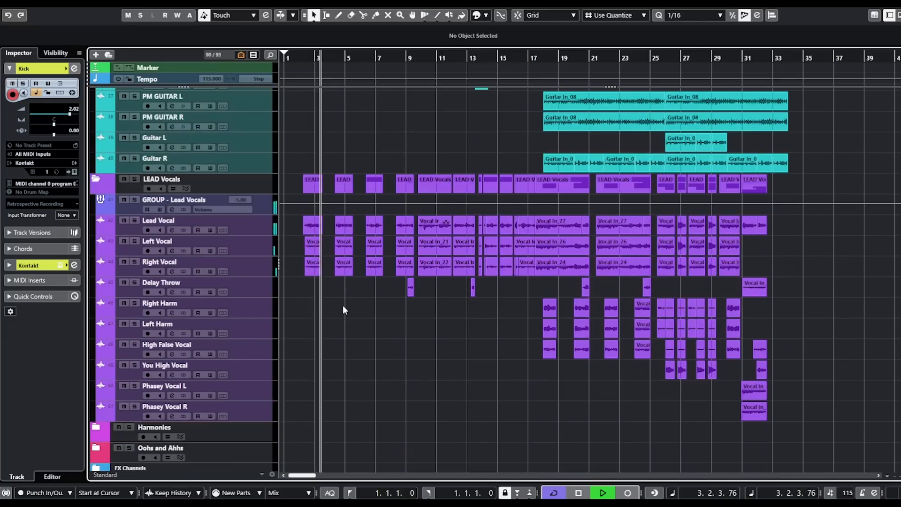
pyautogui.scroll(-4, 357, 307)
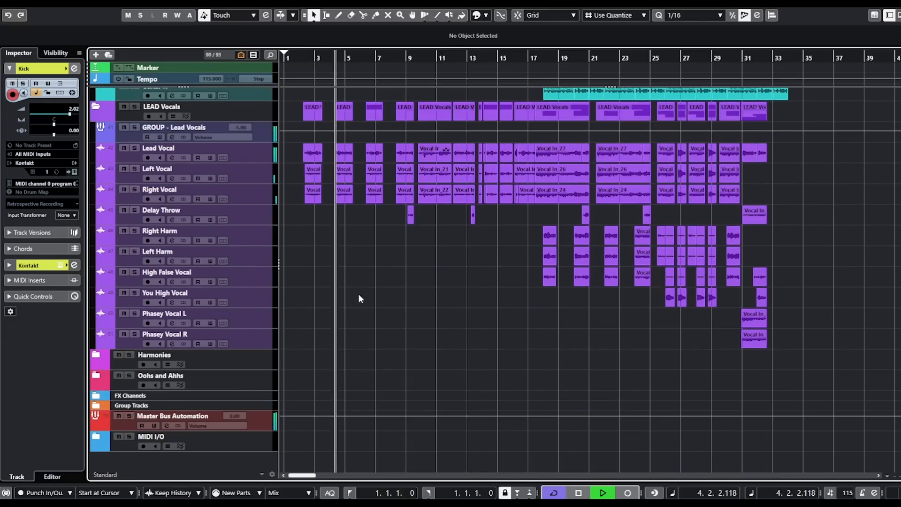
pyautogui.scroll(15, 359, 289)
pyautogui.scroll(4, 360, 274)
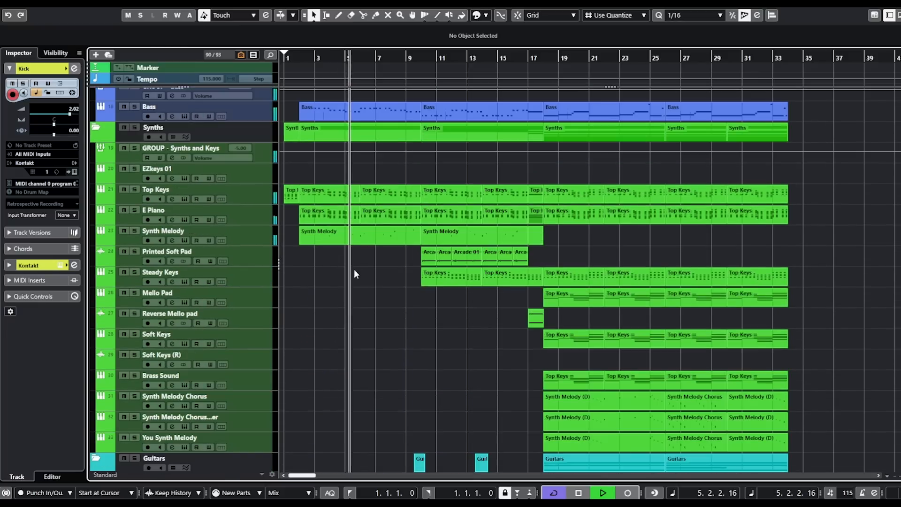
# View the Synth Melody track's Serum oscillator and effects settings while the song plays, and close the instrument
pyautogui.click(184, 241)
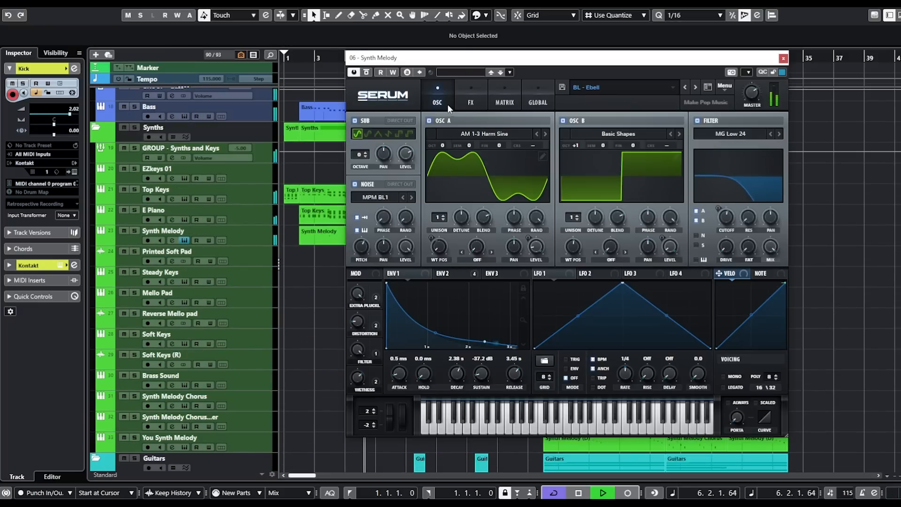
pyautogui.click(472, 96)
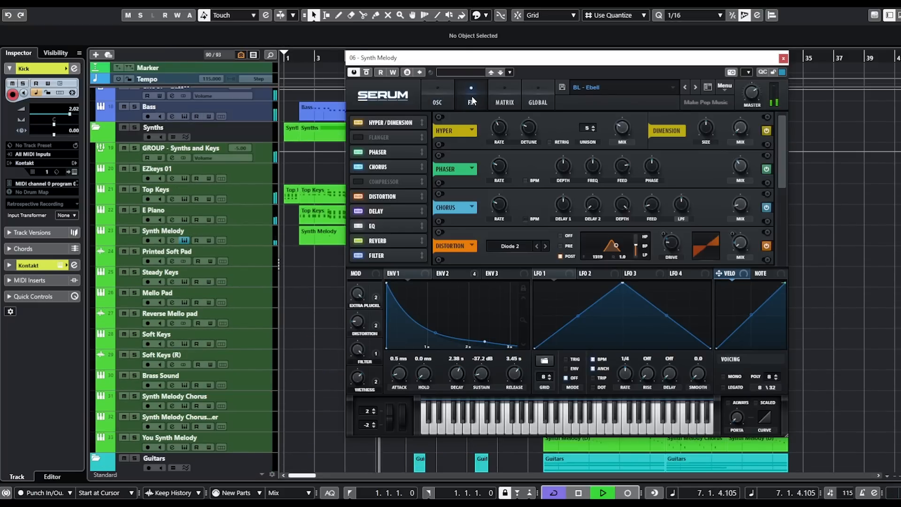
pyautogui.moveTo(786, 161); pyautogui.dragTo(787, 219)
pyautogui.click(785, 58)
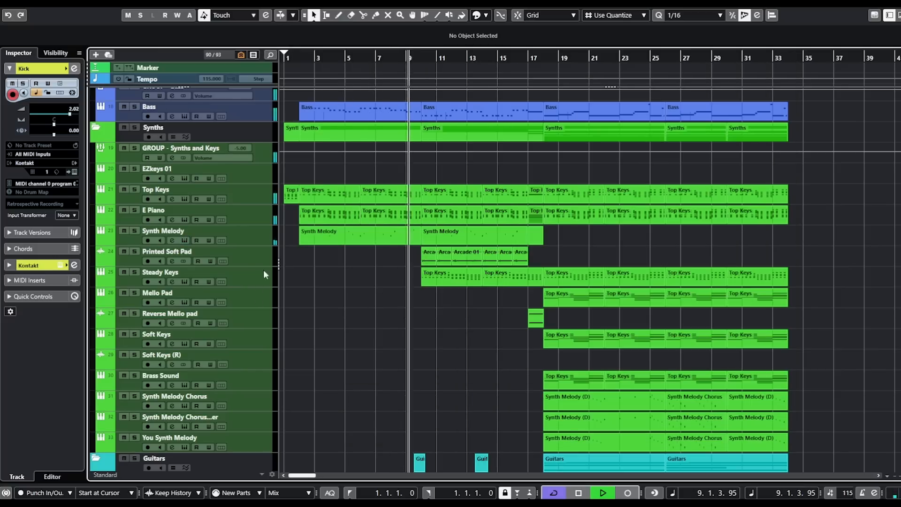
# View the Bass track's Clean Fender Mute instrument settings while the song plays, and close the instrument
pyautogui.scroll(4, 184, 278)
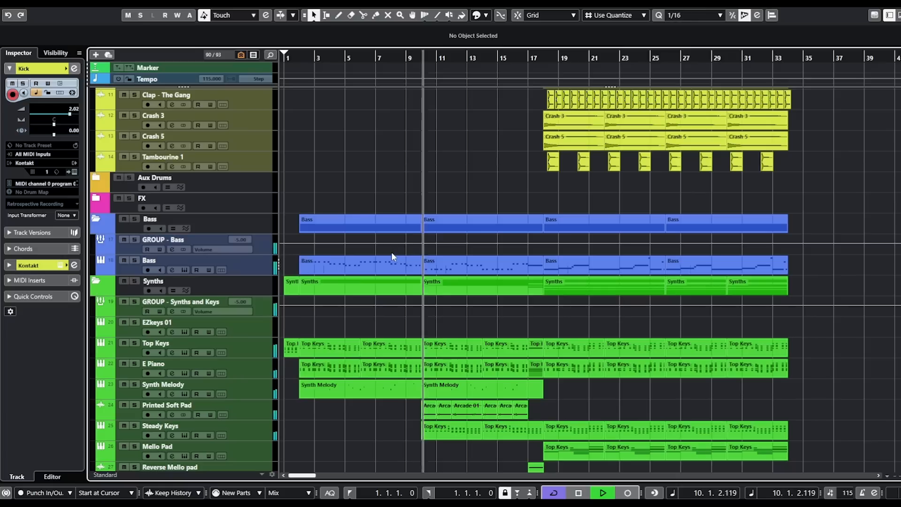
pyautogui.click(184, 270)
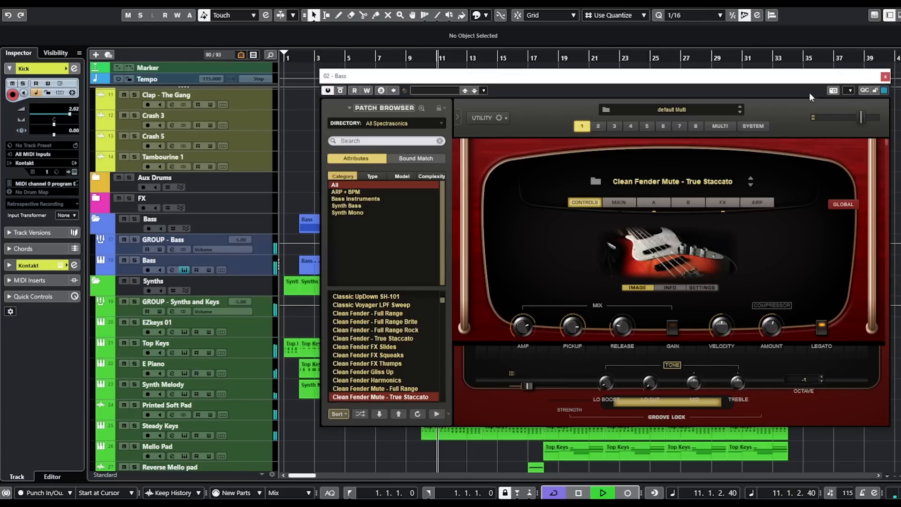
pyautogui.click(886, 78)
# View the Snare track's Sour Candy instrument and its mixer window during playback, and close the instrument
pyautogui.scroll(5, 453, 249)
pyautogui.click(182, 165)
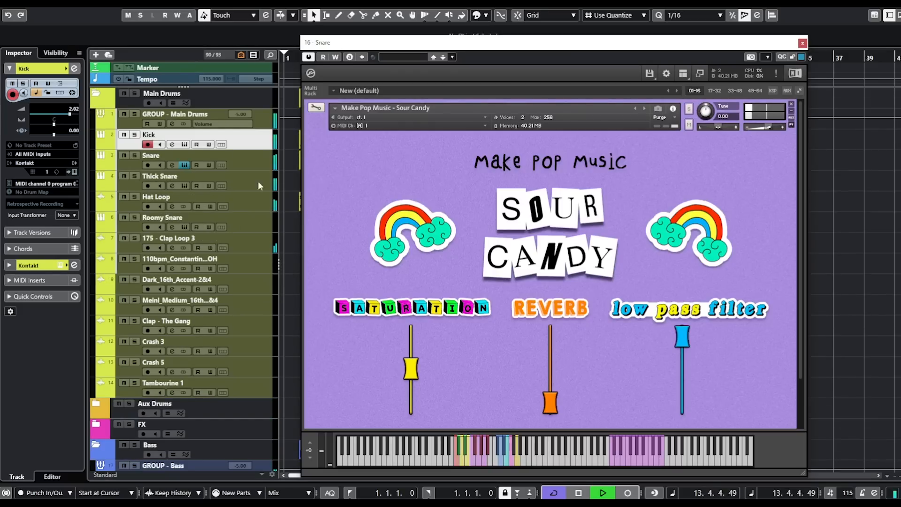
pyautogui.click(414, 238)
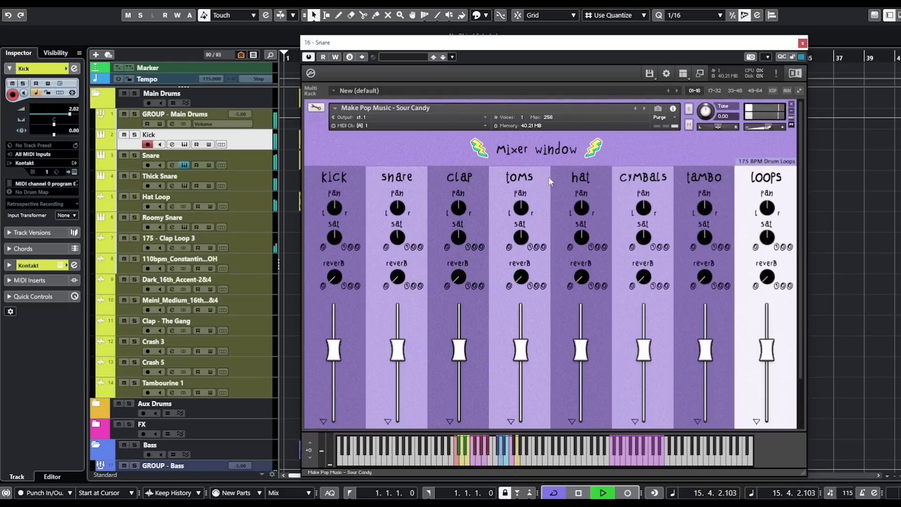
pyautogui.click(594, 154)
pyautogui.click(803, 43)
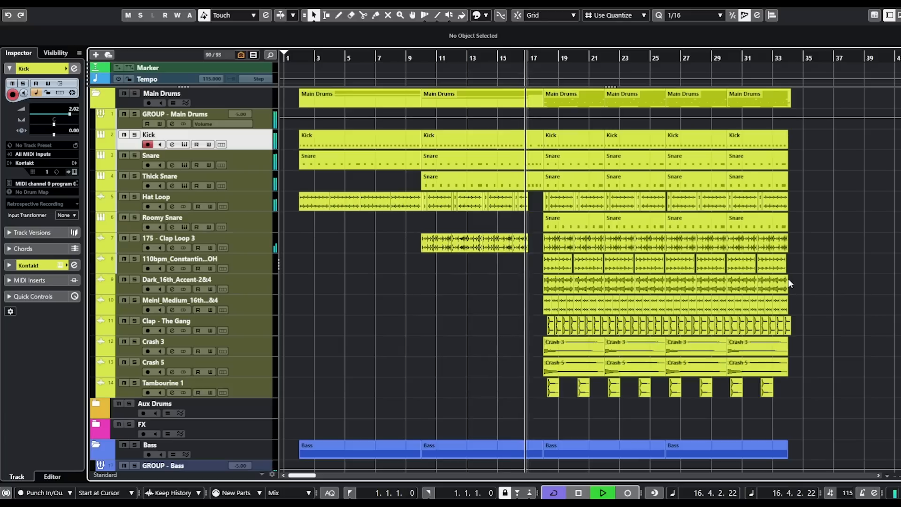
# View the Lead Vocal track's channel settings while the song plays, and close them
pyautogui.scroll(-5, 854, 274)
pyautogui.scroll(-10, 838, 279)
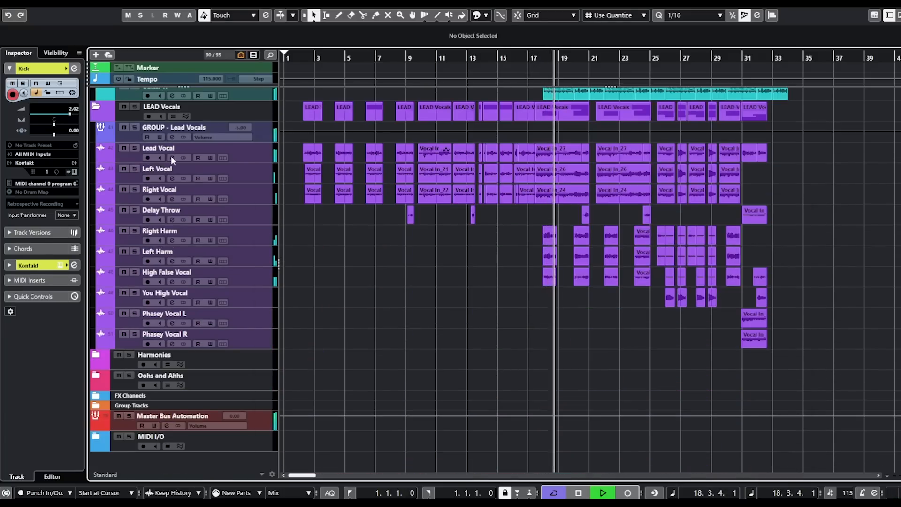
pyautogui.click(172, 158)
pyautogui.click(805, 205)
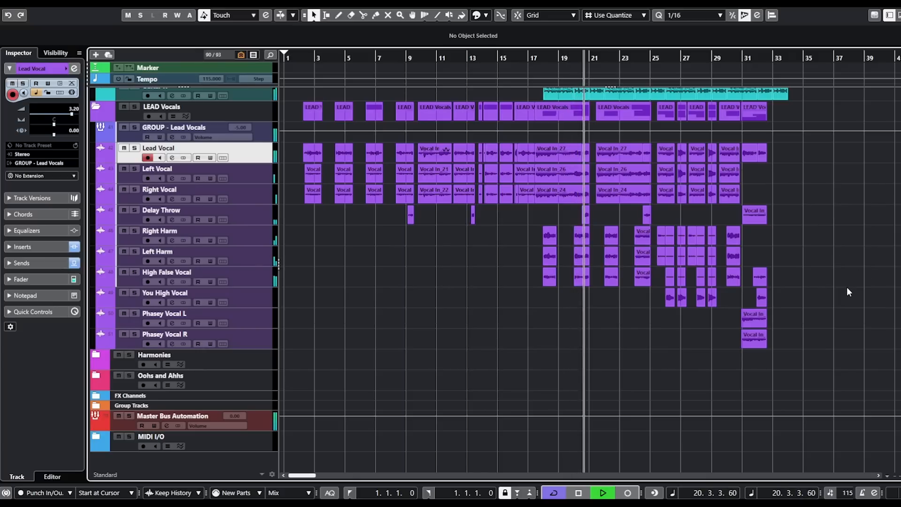
# Look through the drum, bass, synth, guitar and lead vocal tracks while the song plays through its final section
pyautogui.scroll(5, 847, 285)
pyautogui.scroll(6, 849, 284)
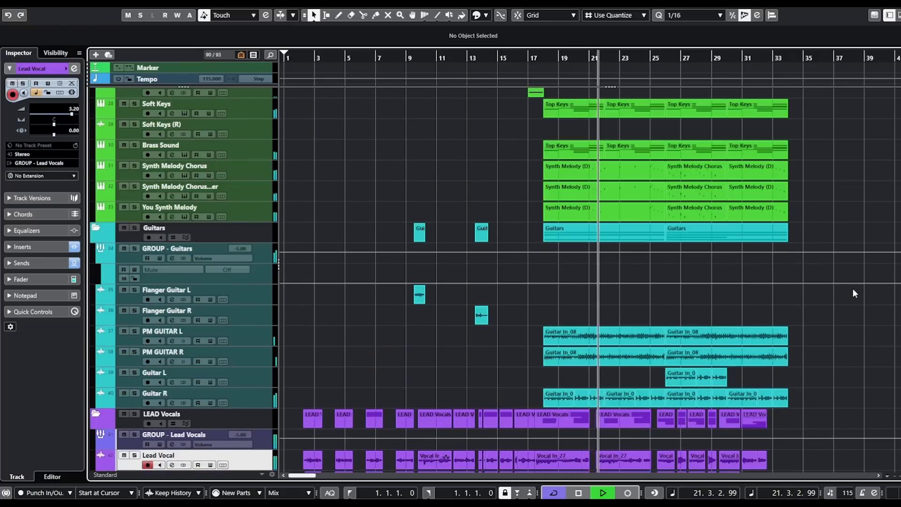
pyautogui.scroll(7, 859, 283)
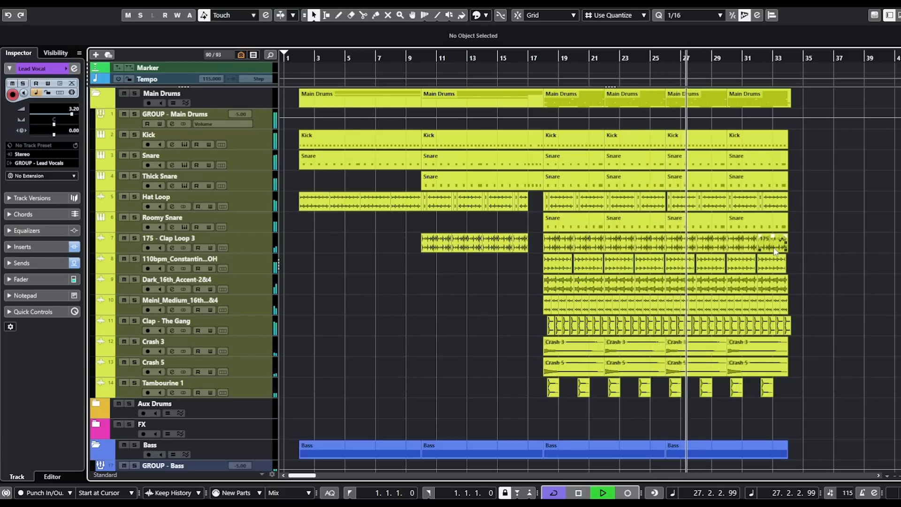
pyautogui.scroll(-10, 839, 279)
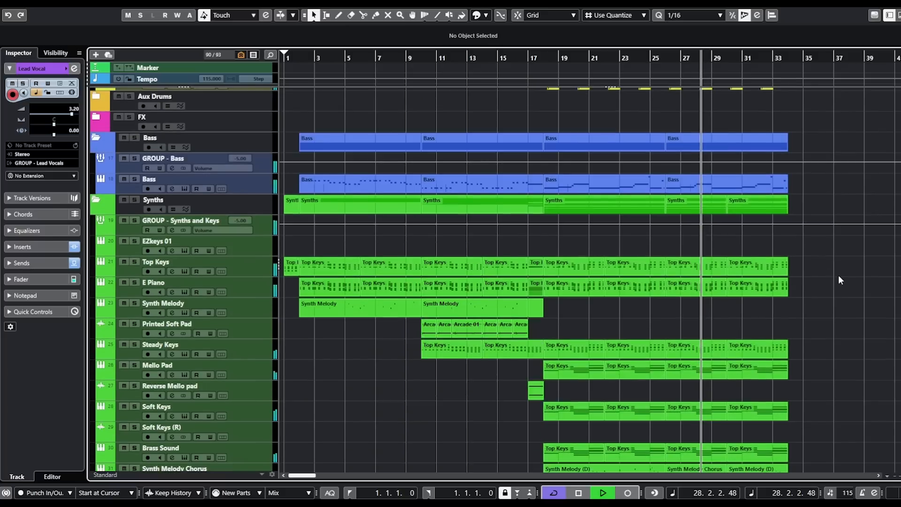
pyautogui.scroll(-5, 848, 277)
pyautogui.scroll(-3, 847, 277)
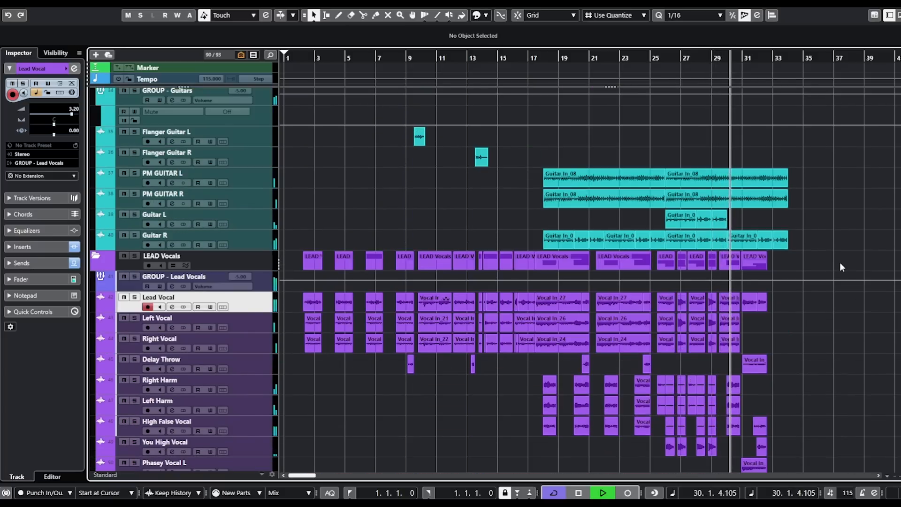
pyautogui.scroll(-2, 840, 273)
pyautogui.scroll(-2, 836, 282)
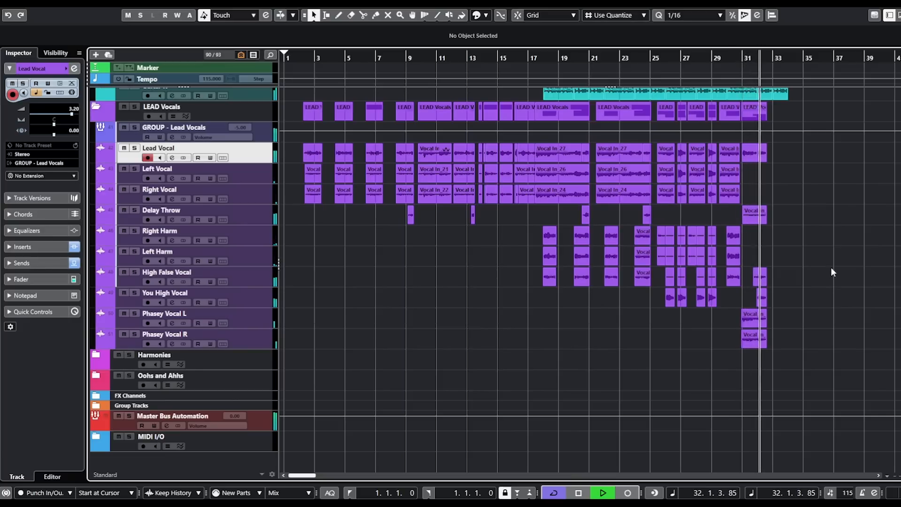
pyautogui.scroll(6, 817, 245)
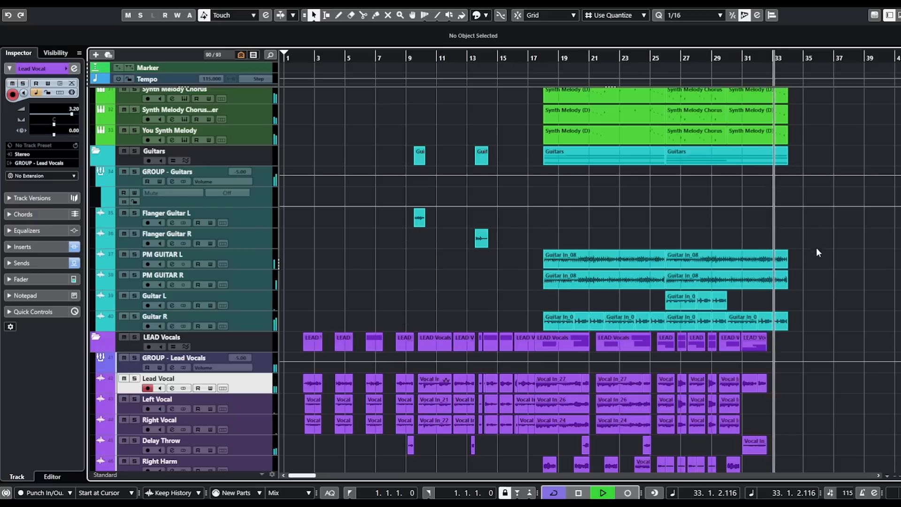